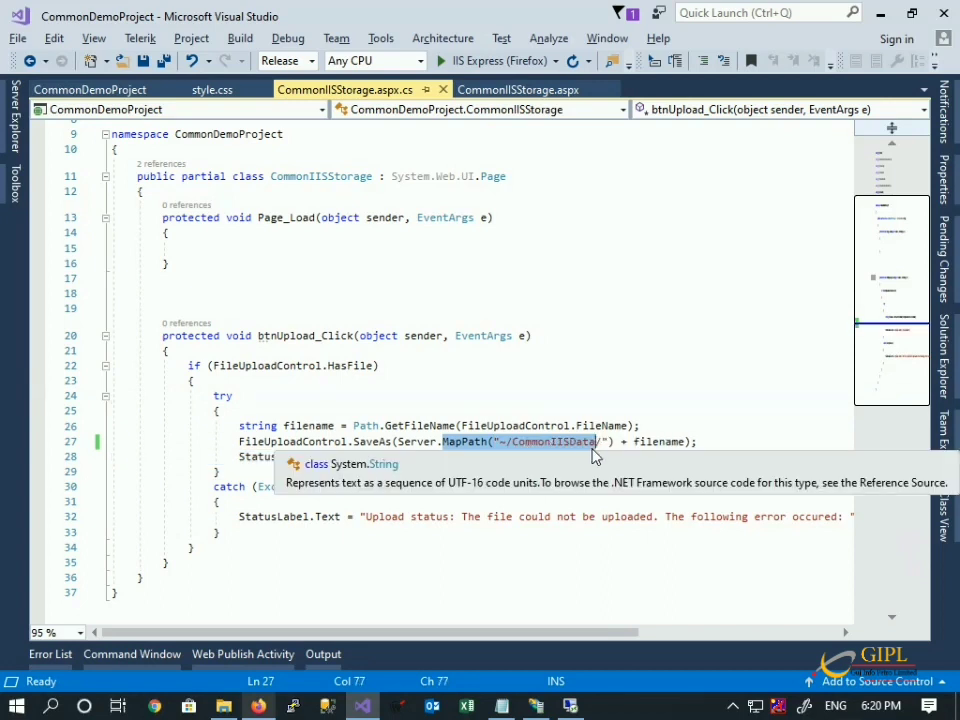
Check the CommonIISData upload folder name in the code, then publish CommonDemoProject with FolderProfile.
double_click(580, 447)
key(ctrl+c)
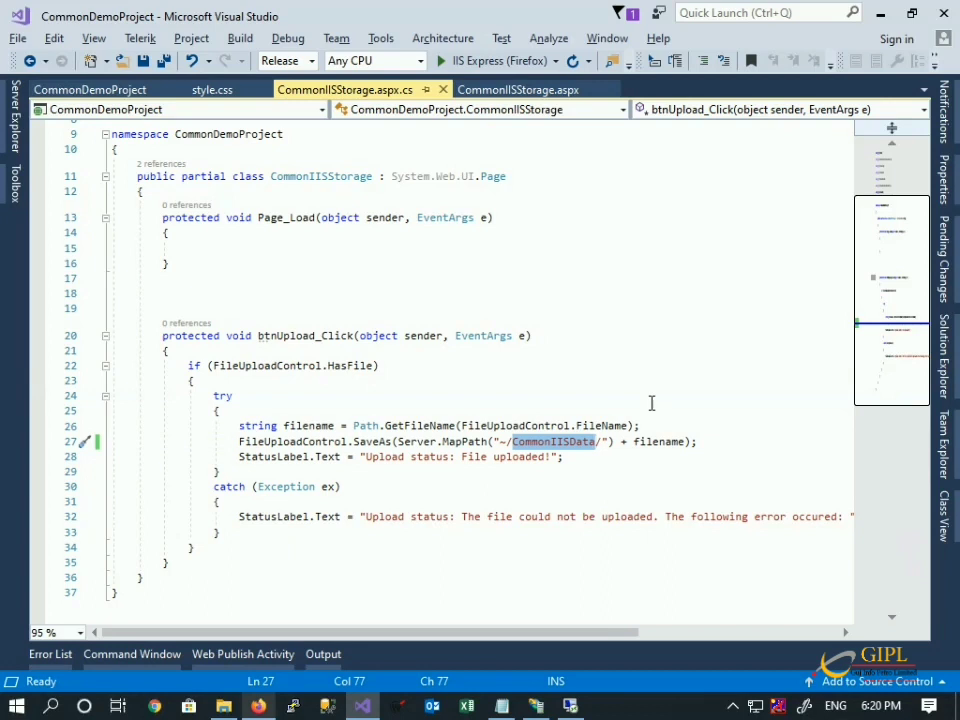
click(58, 90)
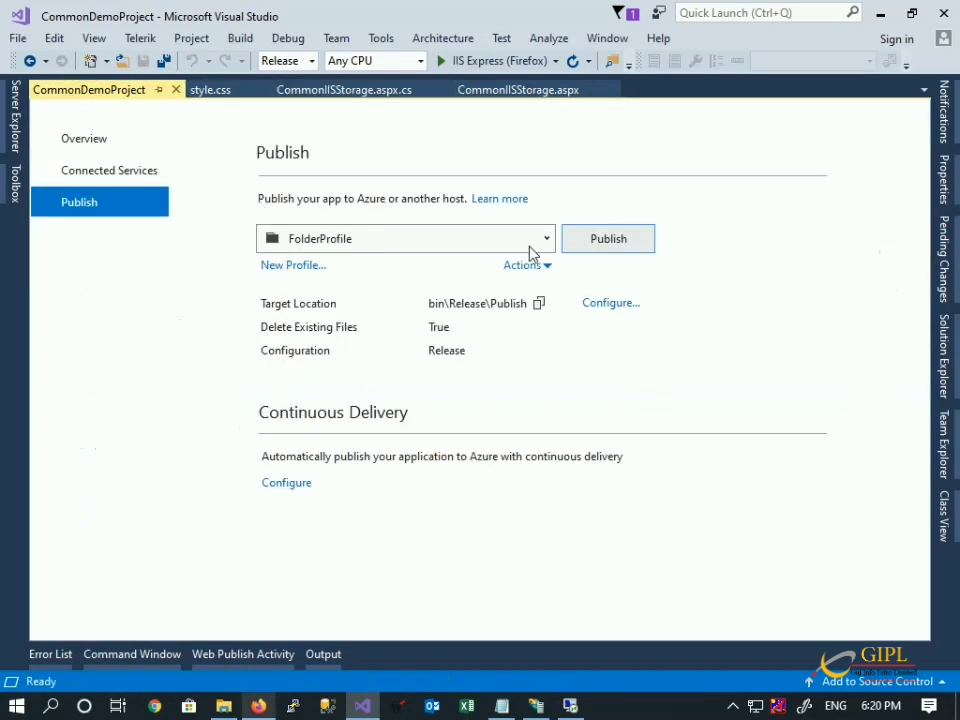
click(575, 245)
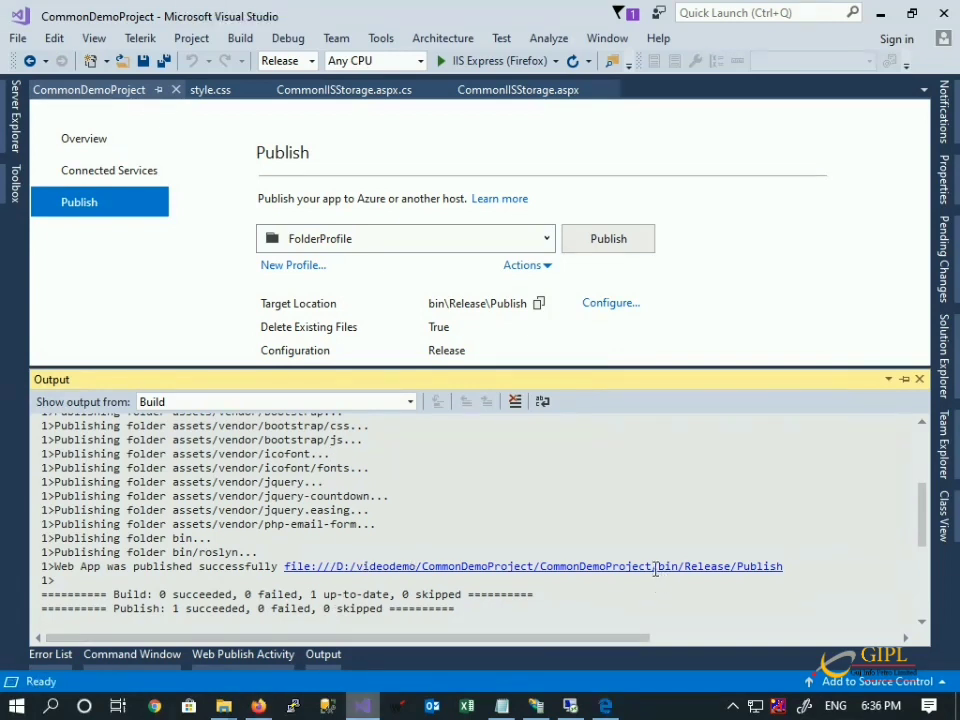
Copy all published output files into the D:\CommonFileStorageDemo folder.
click(655, 567)
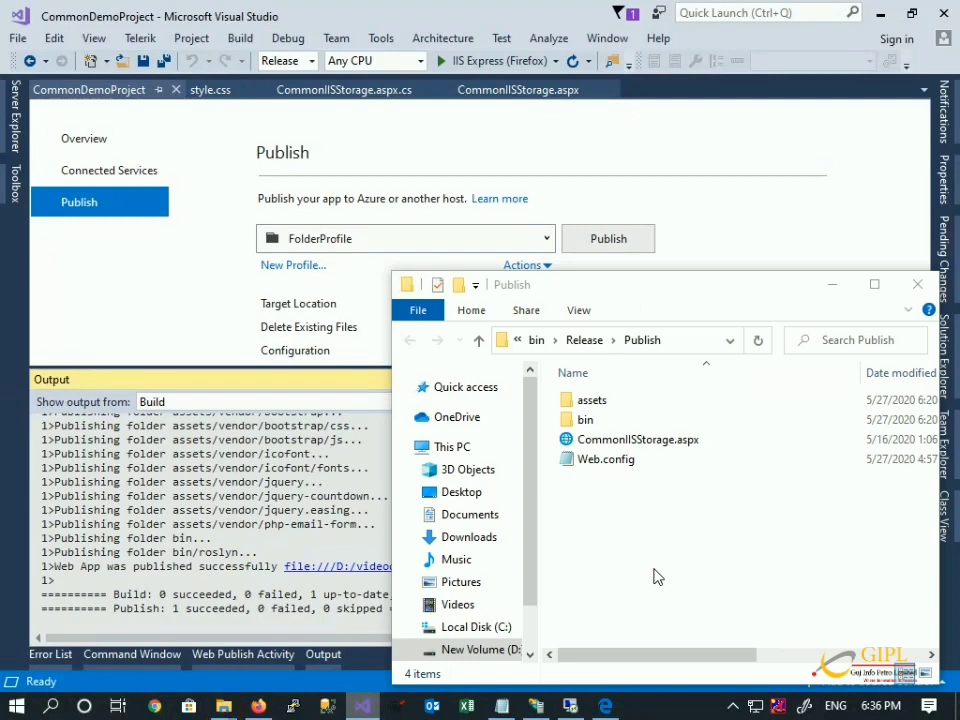
key(ctrl+a)
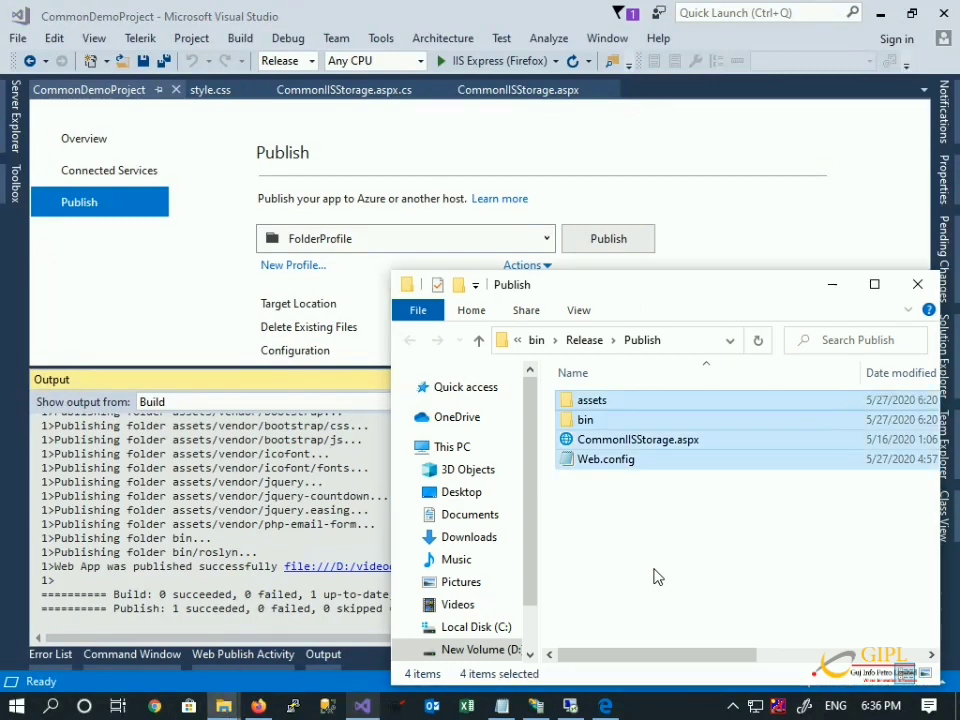
click(224, 706)
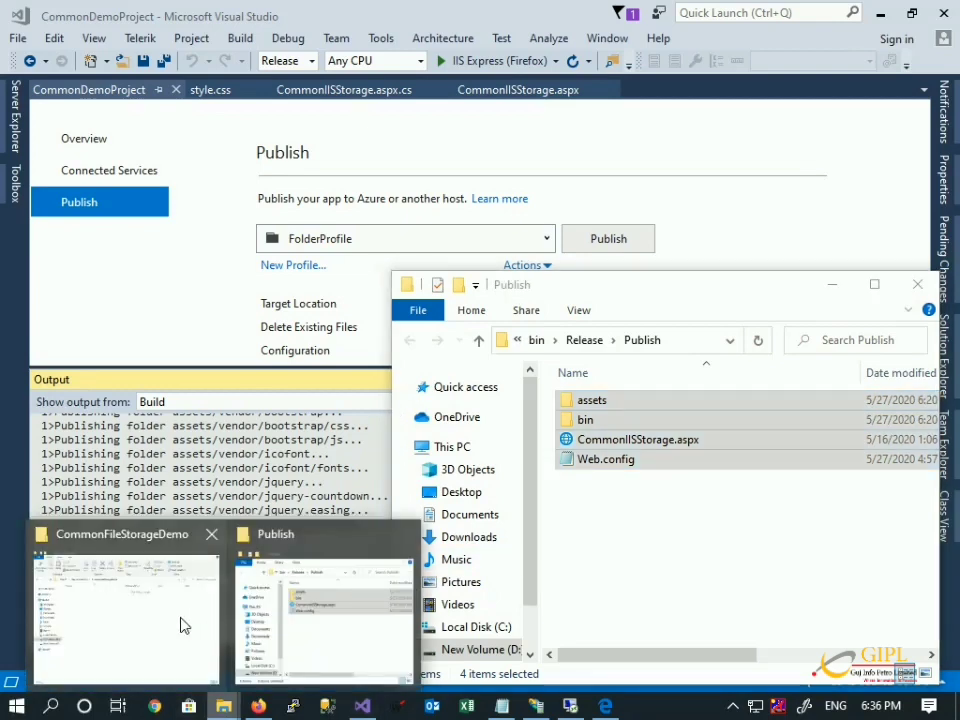
click(183, 625)
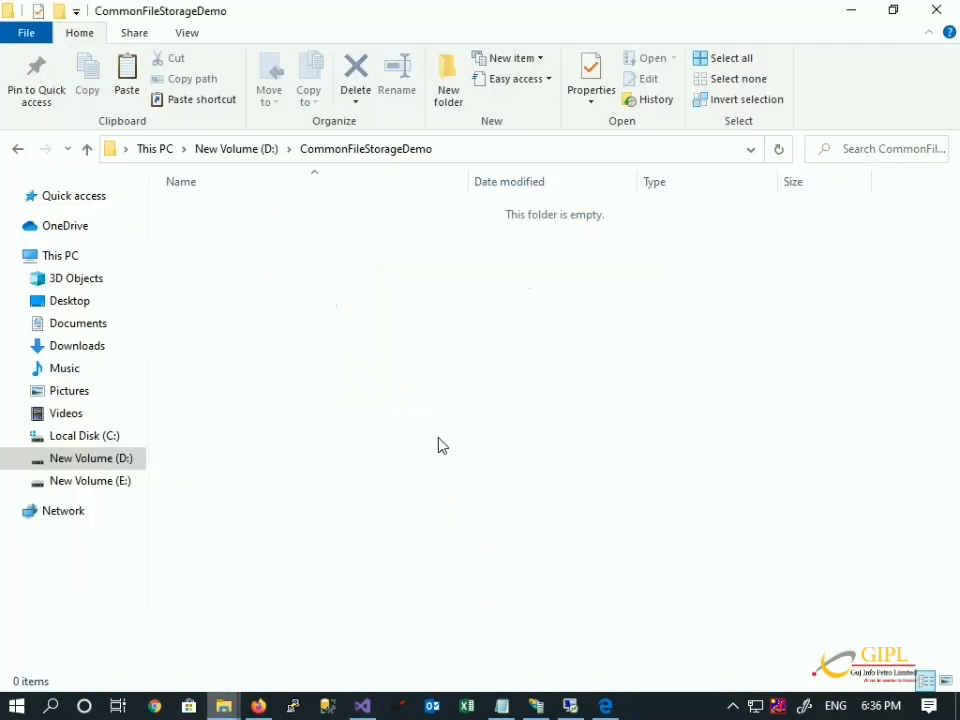
key(ctrl+v)
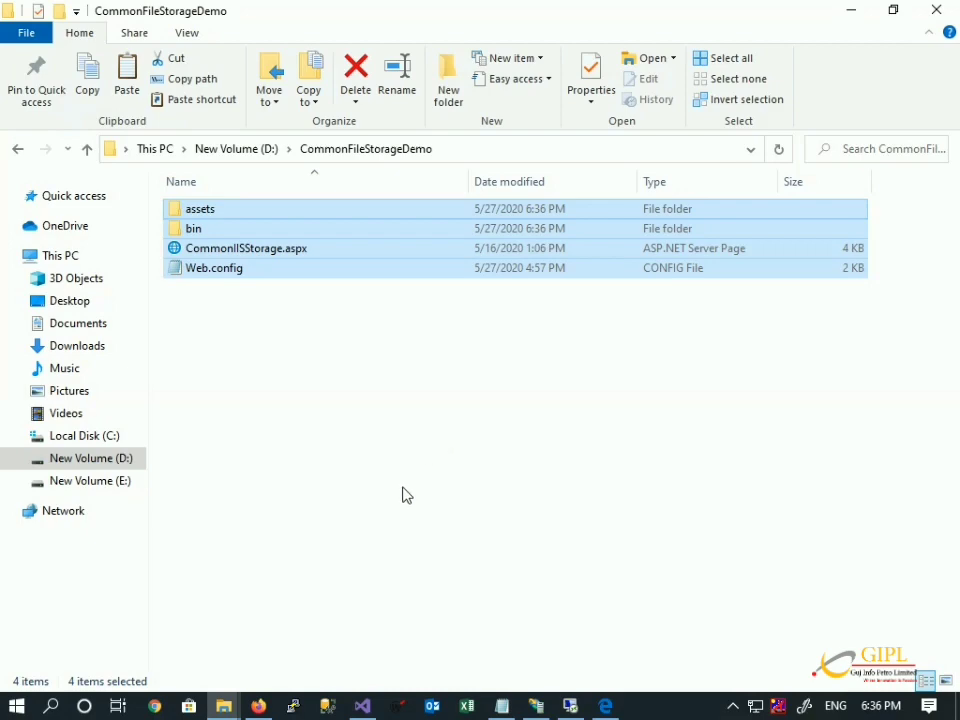
click(400, 610)
Look up the CommonIISData upload folder name in the Visual Studio code.
mouse_move(364, 706)
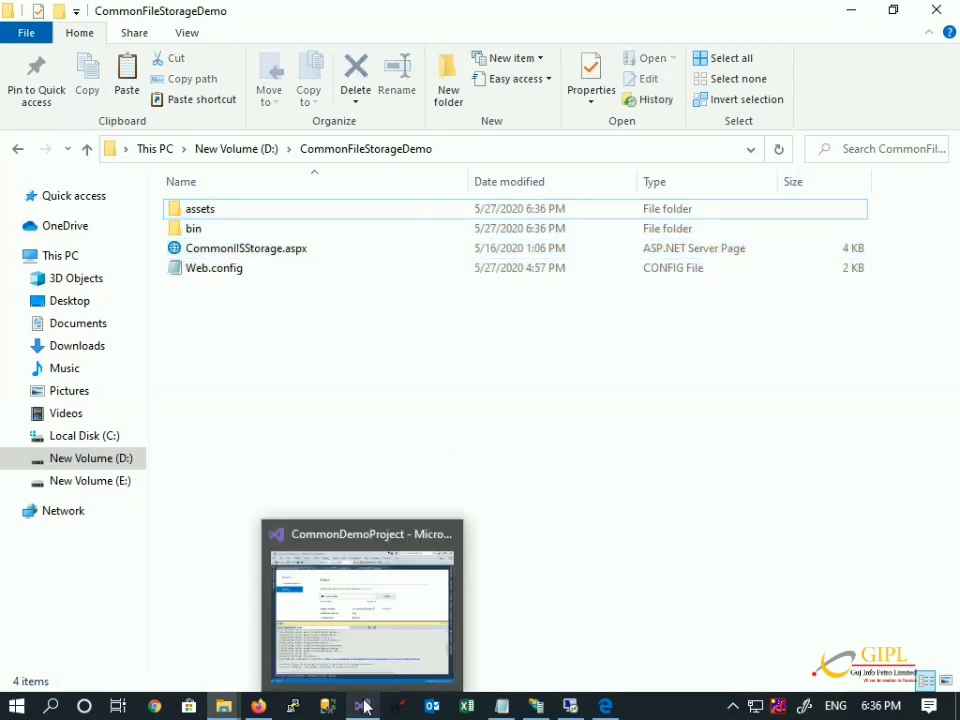
click(377, 605)
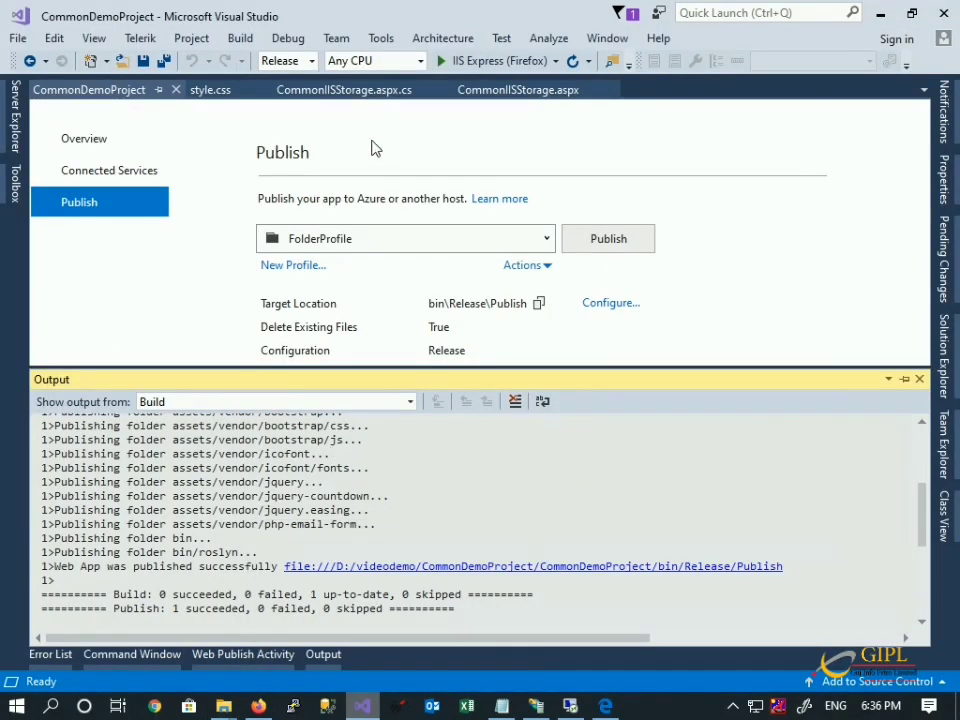
click(364, 96)
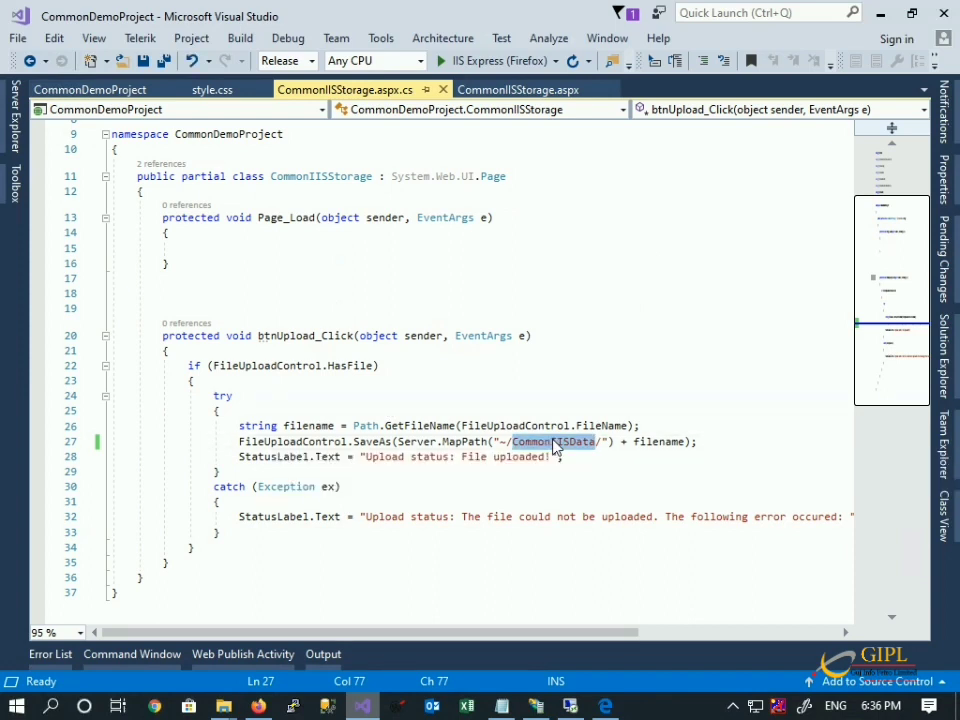
Create a CommonIISData folder in D:\CommonFileStorageDemo and copy the folder path.
mouse_move(226, 706)
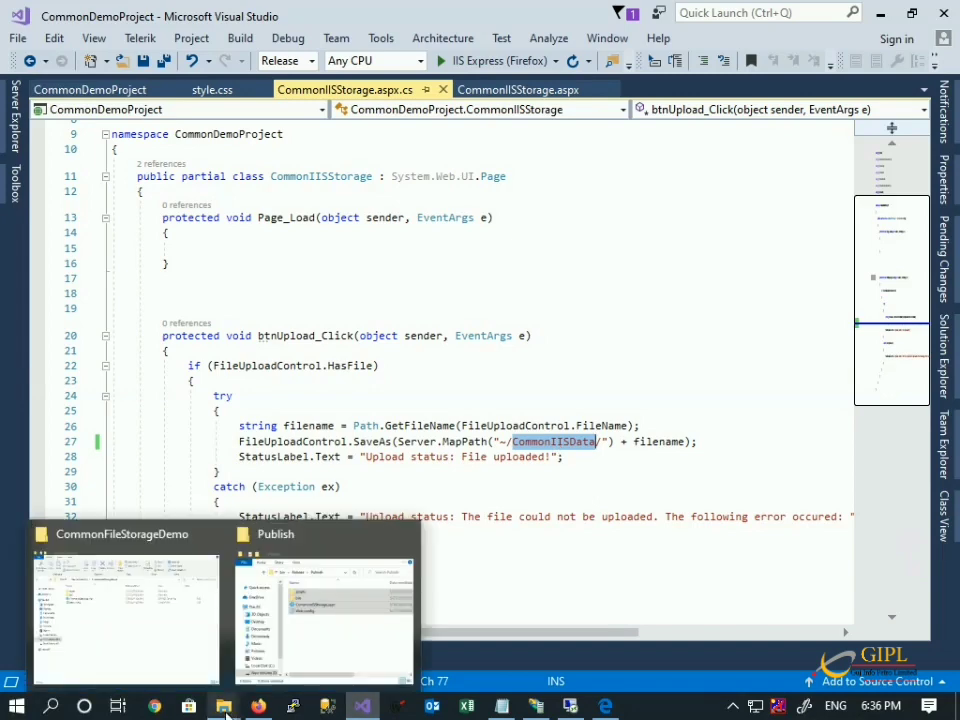
click(169, 648)
right_click(282, 433)
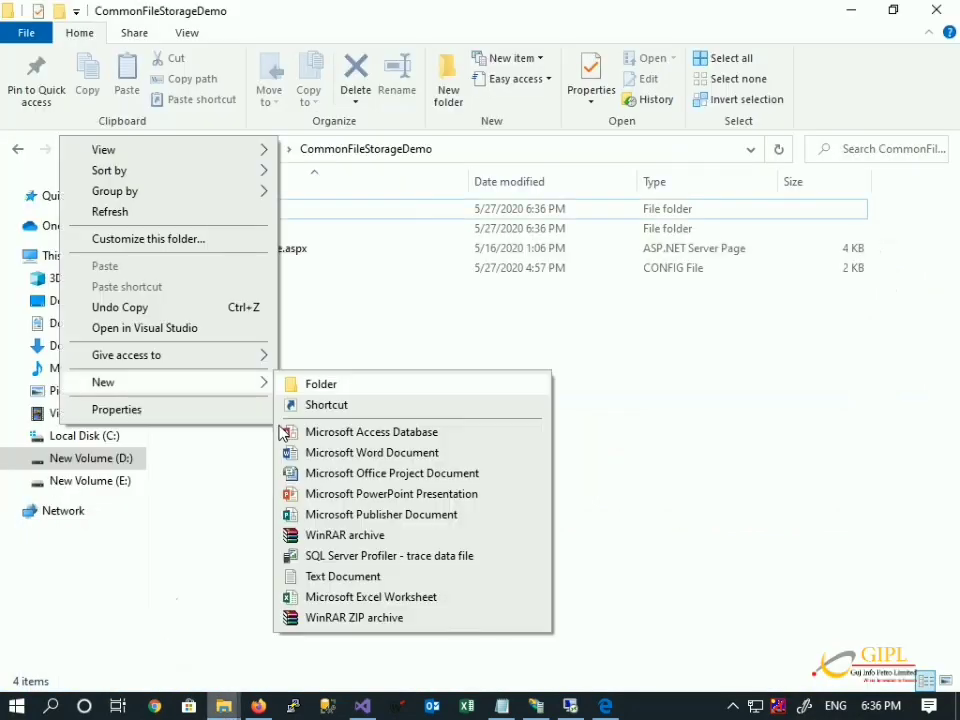
key(f)
key(ctrl+v)
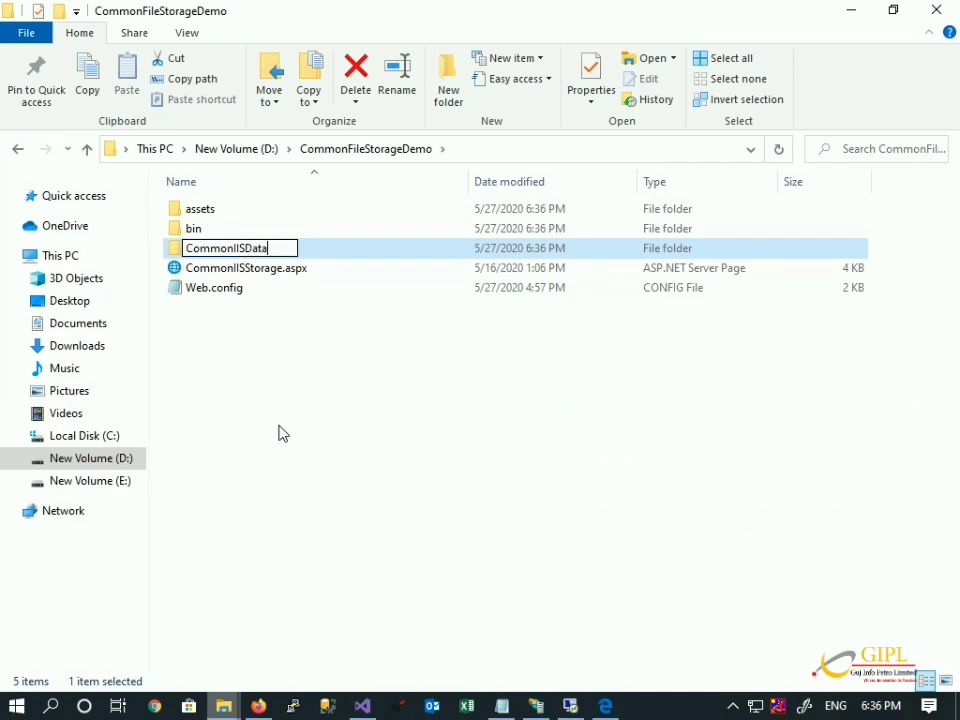
key(Return)
click(279, 433)
click(503, 150)
key(ctrl+c)
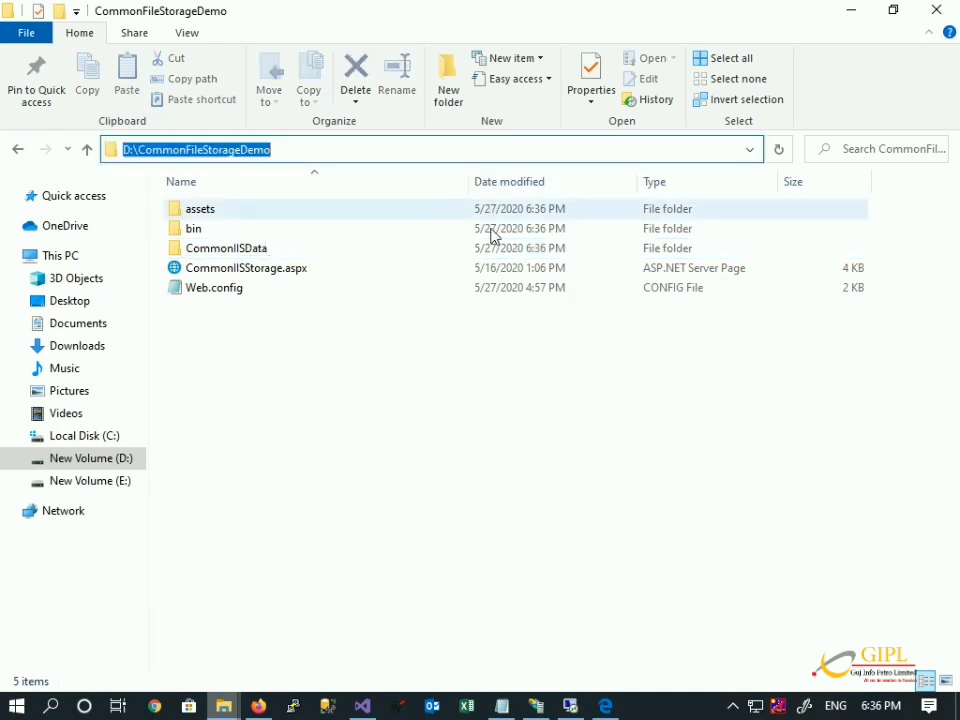
click(536, 706)
Add a new IIS website named CommonFileStorageDemo with physical path D:\CommonFileStorageDemo.
double_click(55, 166)
right_click(55, 168)
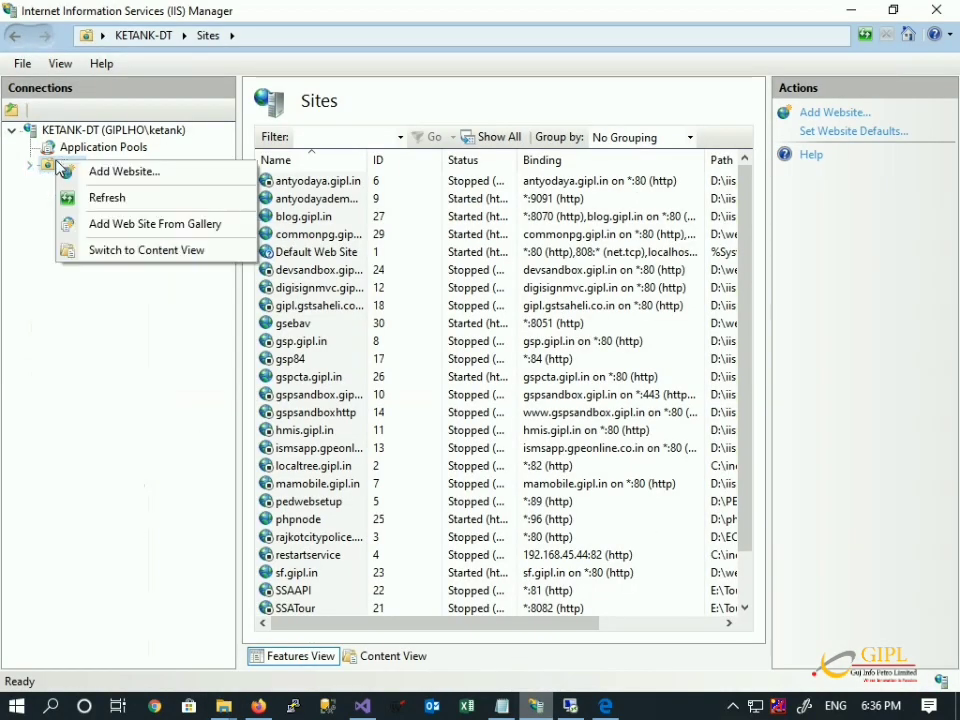
click(90, 171)
click(364, 164)
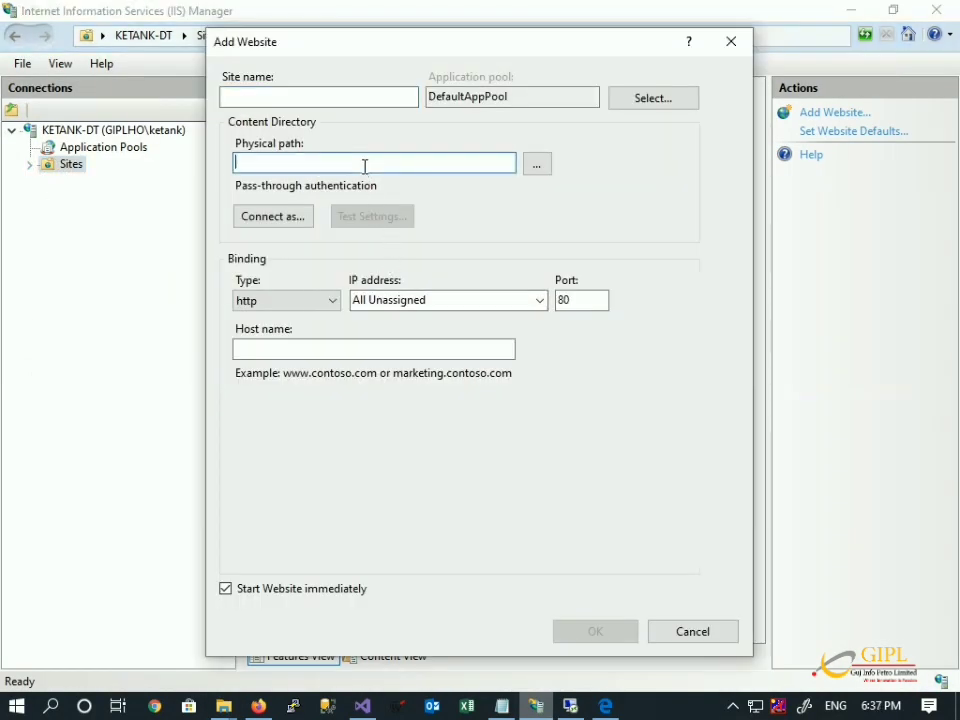
key(ctrl+v)
double_click(253, 161)
key(ctrl+c)
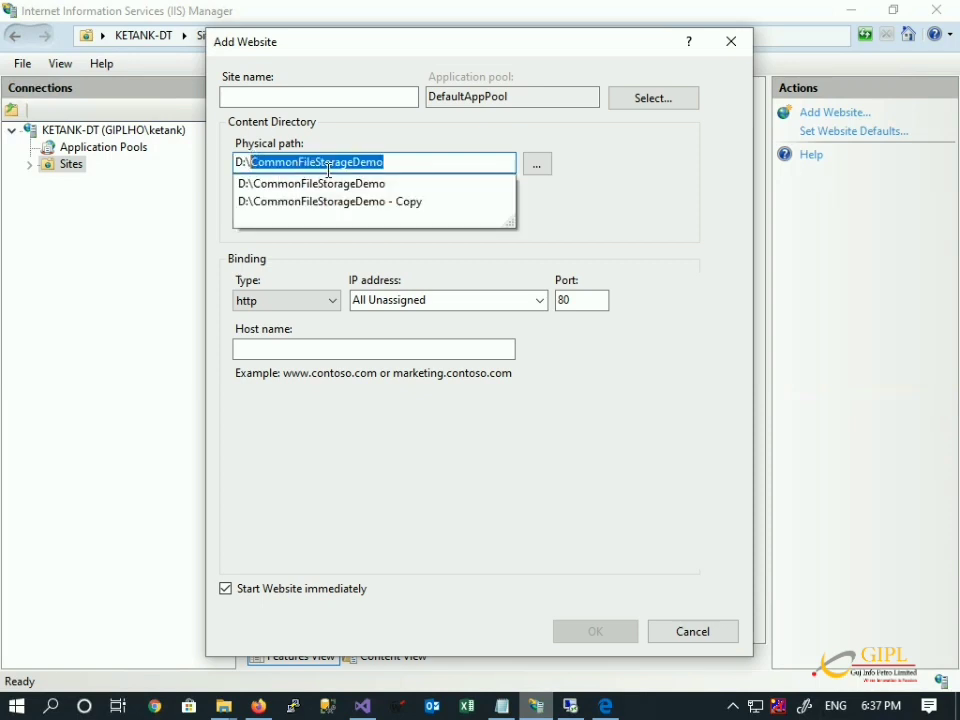
click(336, 99)
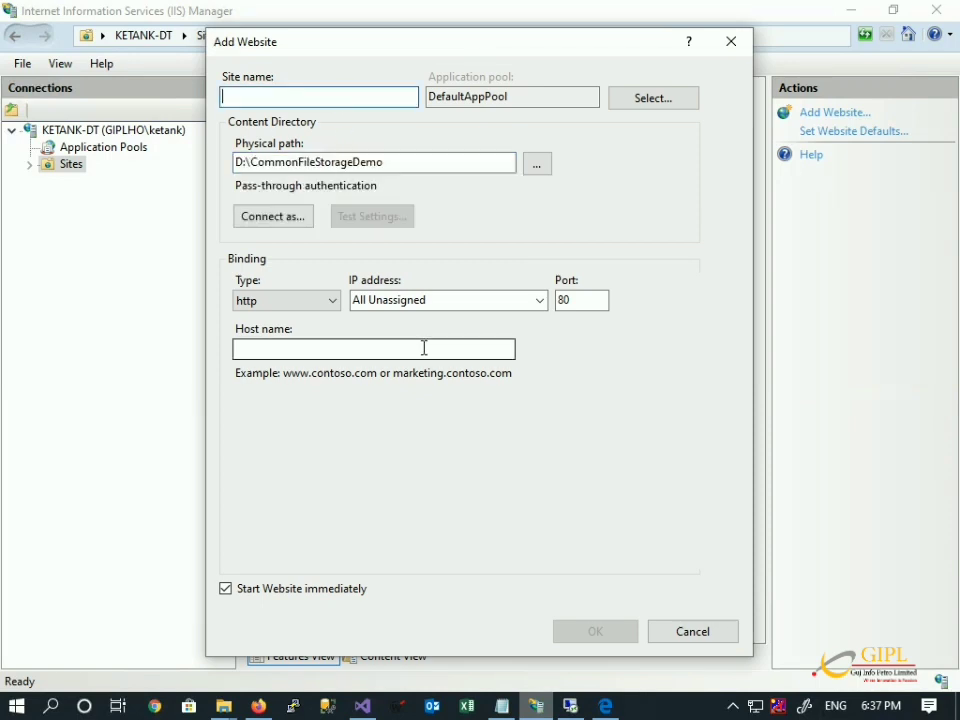
key(ctrl+v)
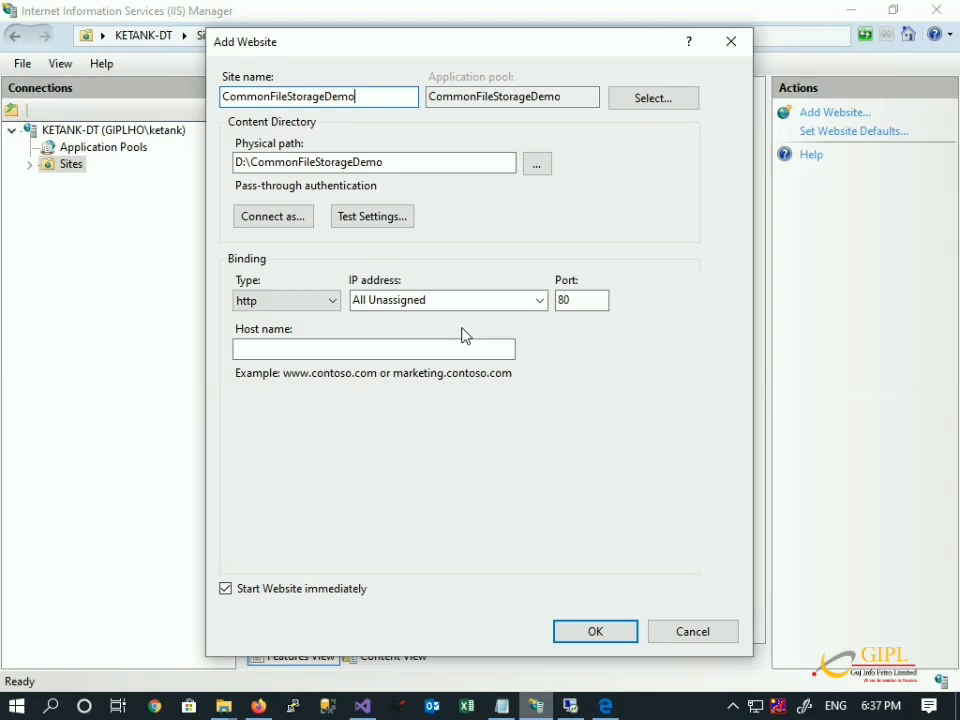
Change the site's port from 80 to 98 and create it.
click(591, 303)
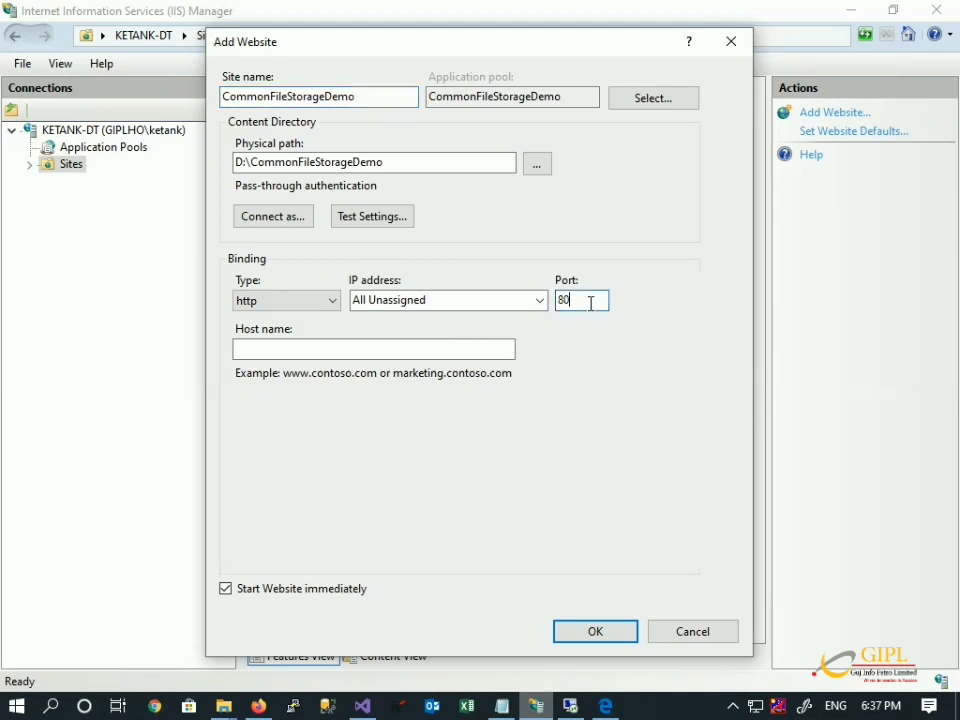
drag(572, 303, 537, 306)
text(98)
click(593, 631)
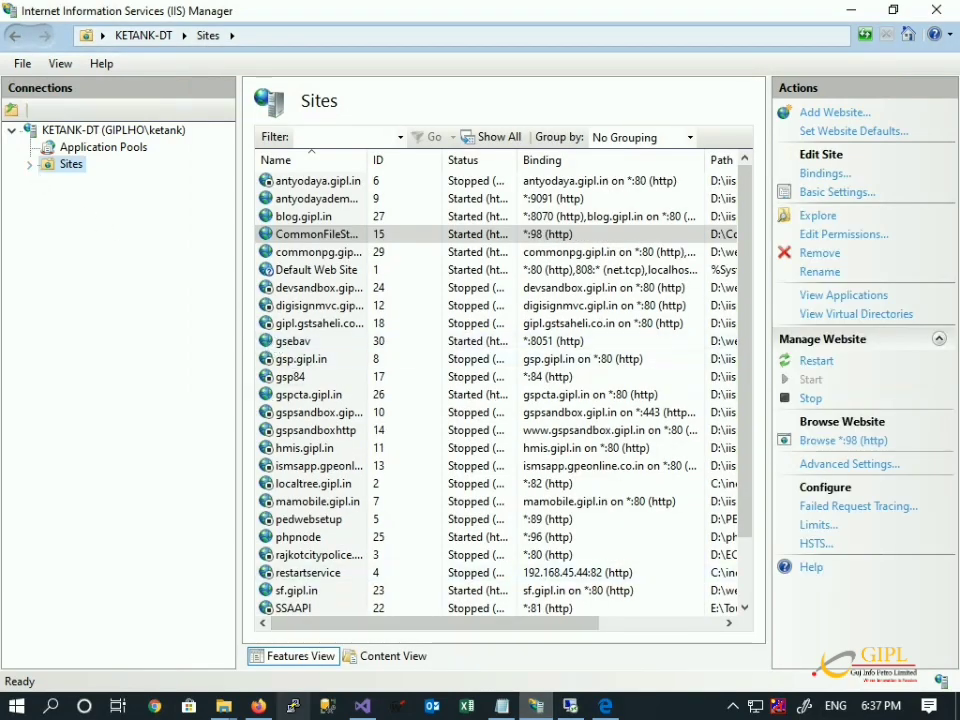
click(258, 706)
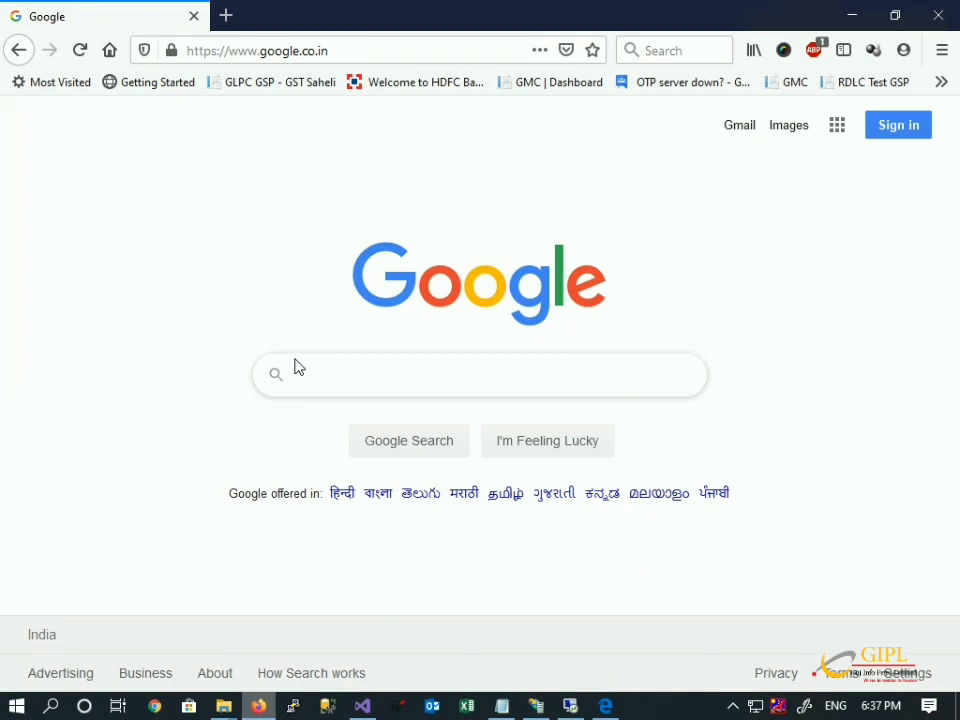
Open localhost:98/CommonIISStorage.aspx in a new browser tab.
key(ctrl+t)
text(loc)
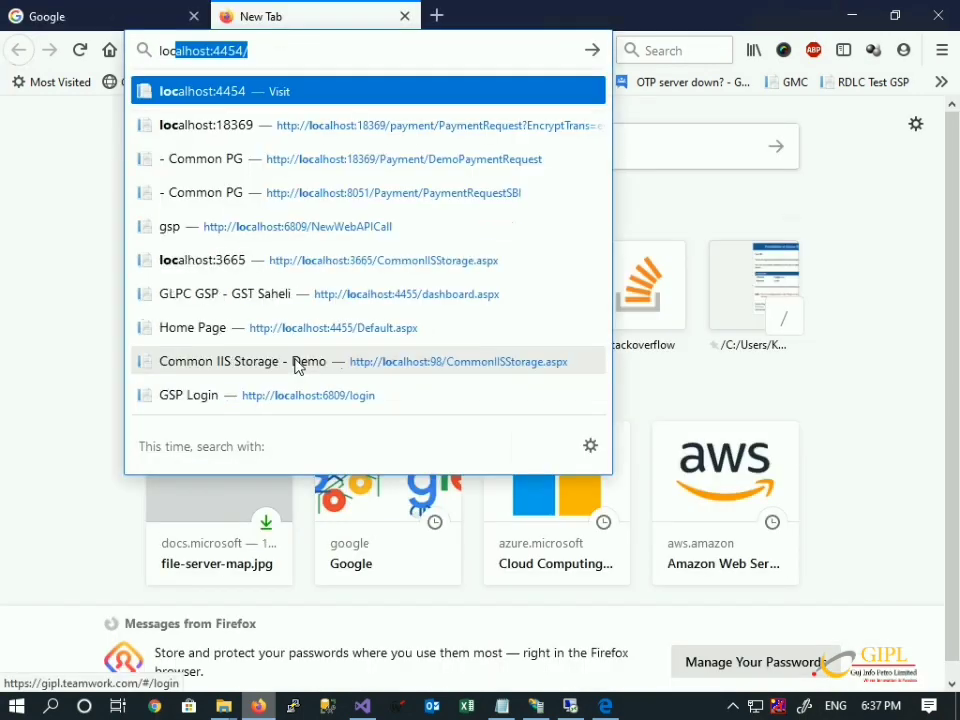
text(alhost:98/)
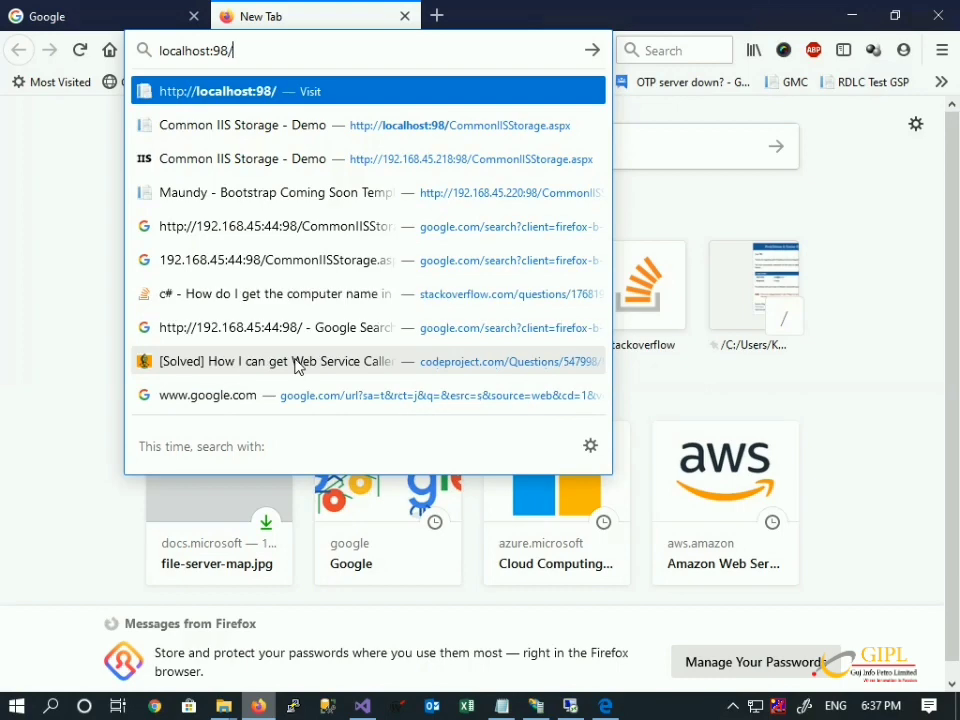
key(Return)
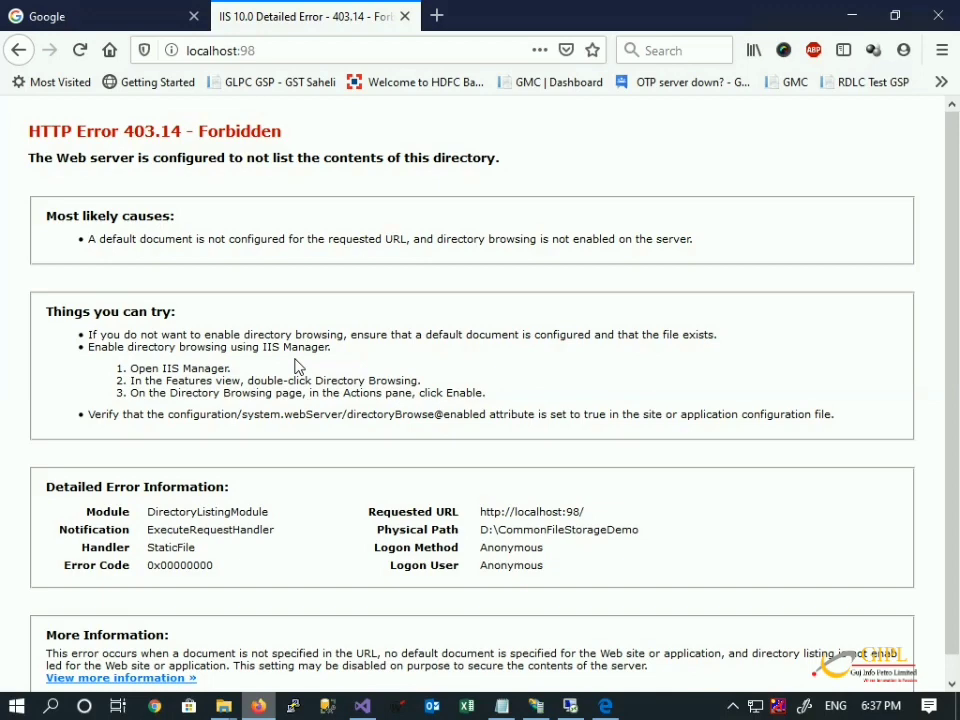
key(ctrl+l)
key(End)
text(/)
key(Down)
key(Return)
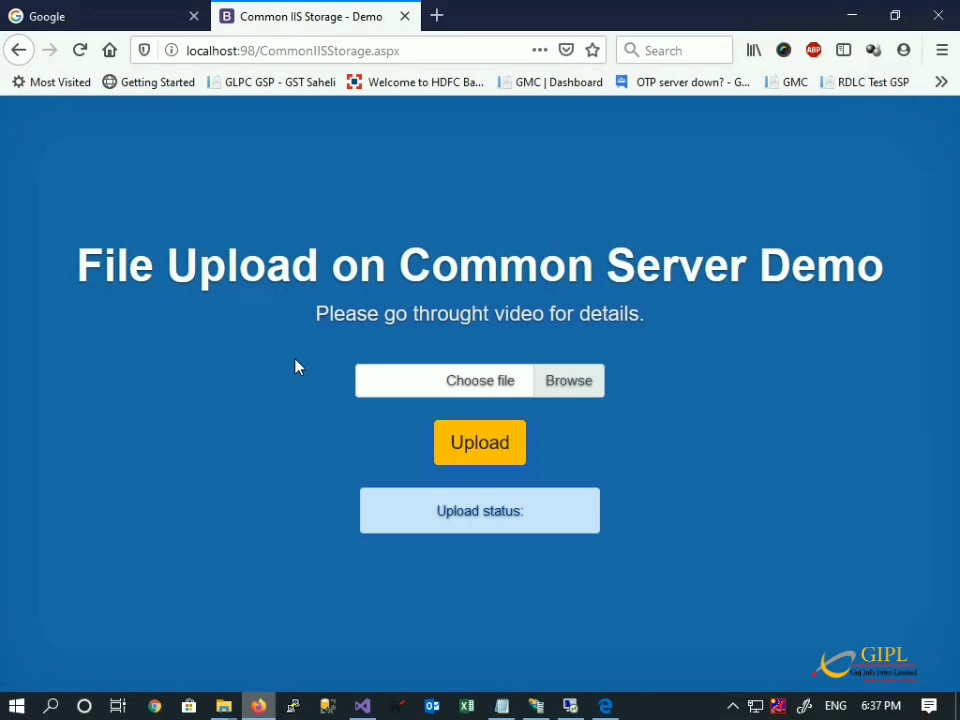
Upload document.jpg and confirm the status reads 'File uploaded!'.
click(586, 384)
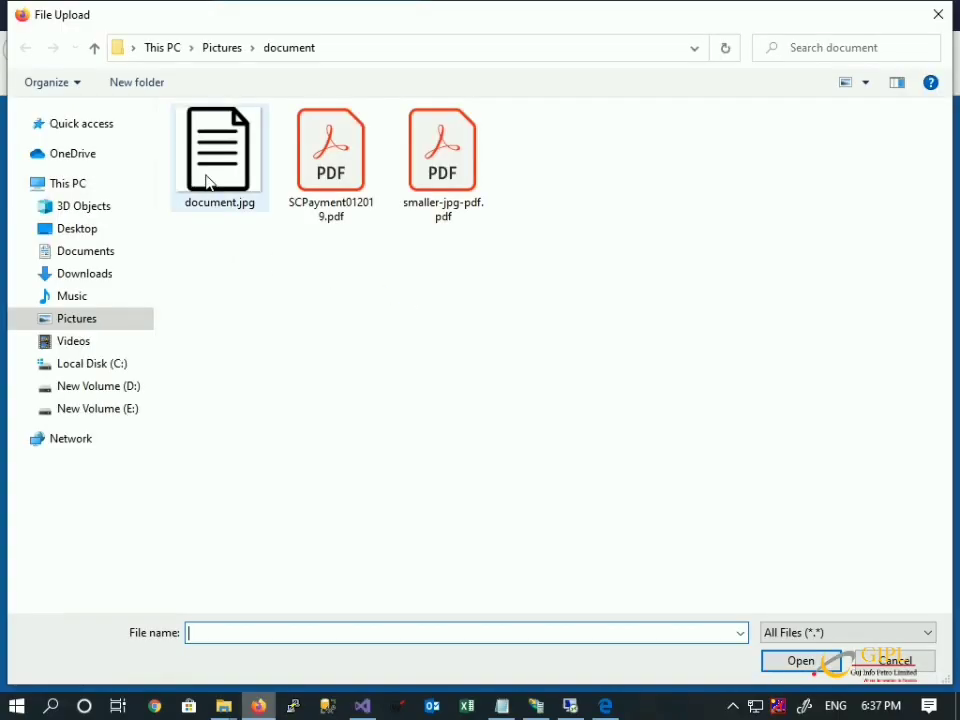
click(208, 183)
click(801, 661)
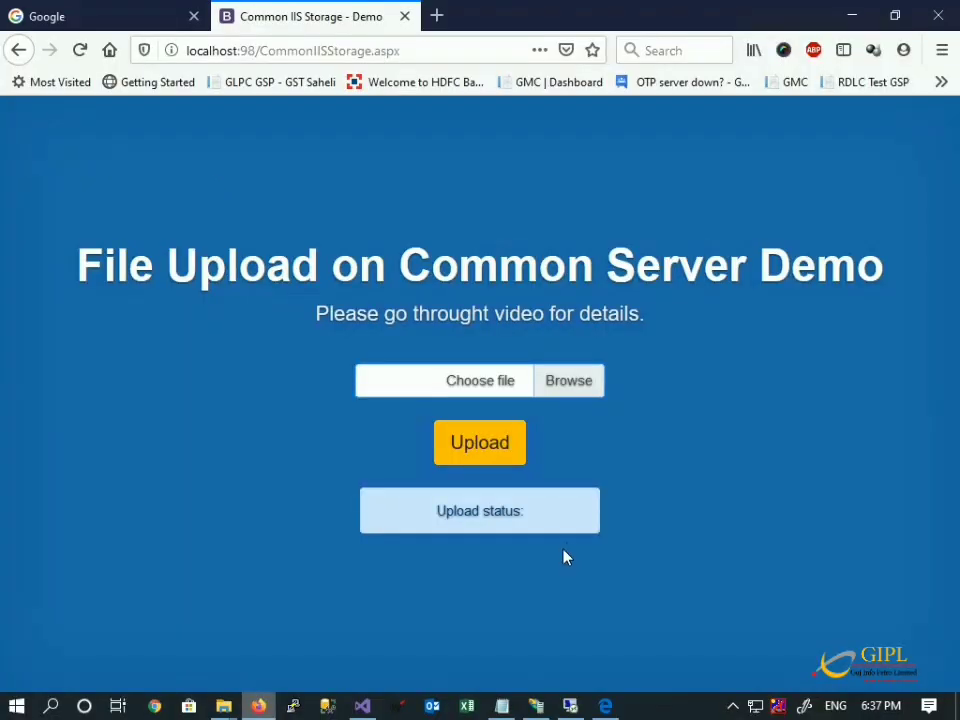
click(472, 442)
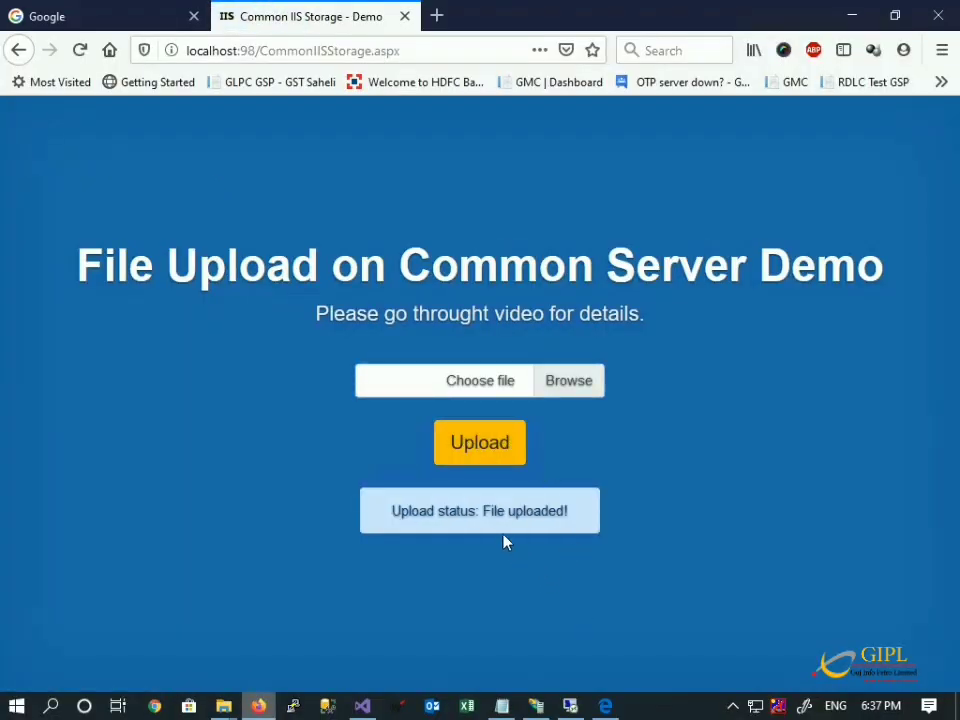
drag(556, 511, 483, 511)
Confirm document.jpg landed in CommonIISData, then go up to the New Volume (D:) root.
mouse_move(224, 706)
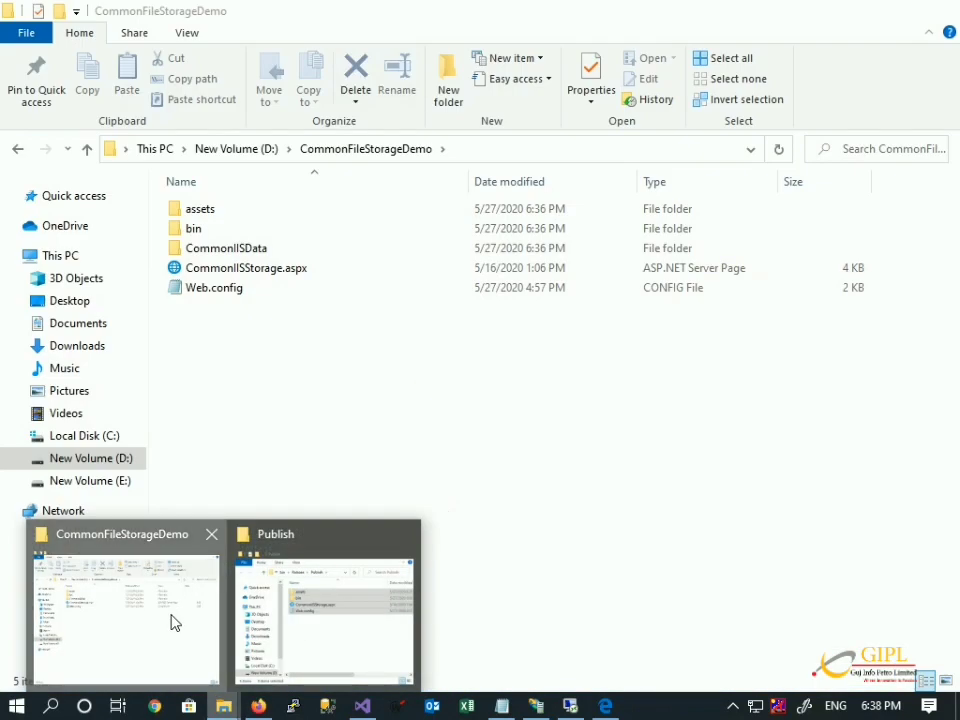
click(171, 620)
click(229, 252)
double_click(229, 254)
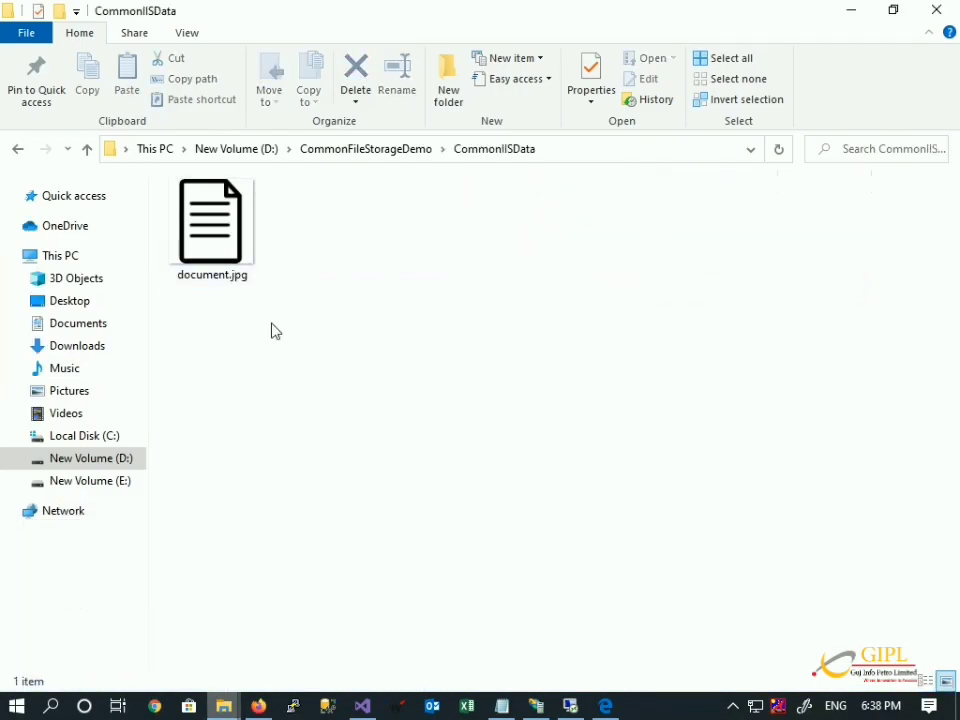
click(855, 12)
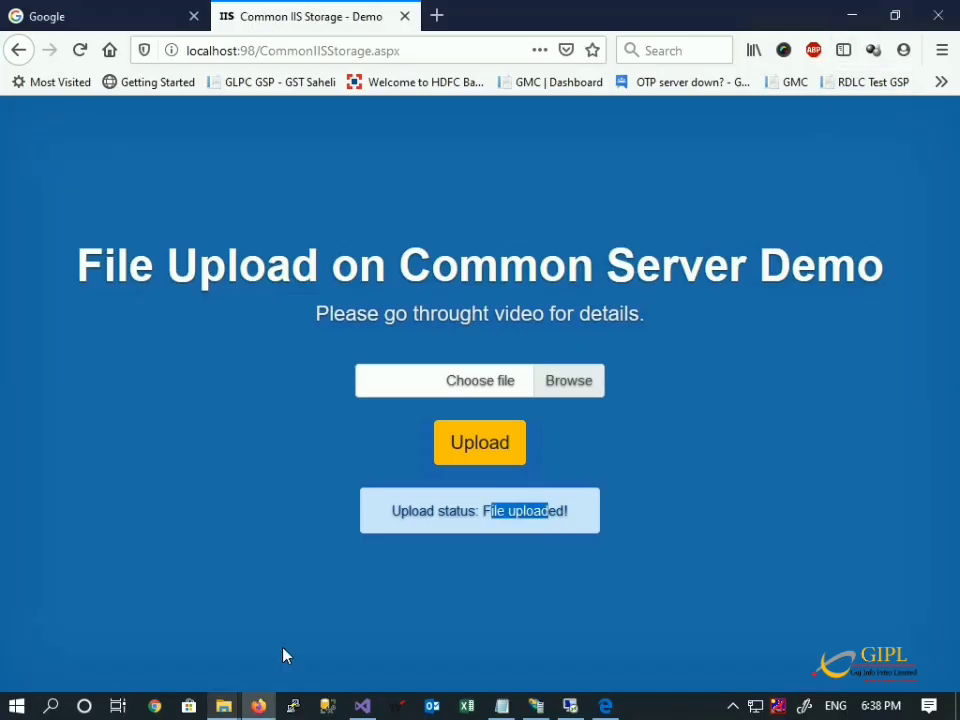
mouse_move(228, 692)
click(184, 636)
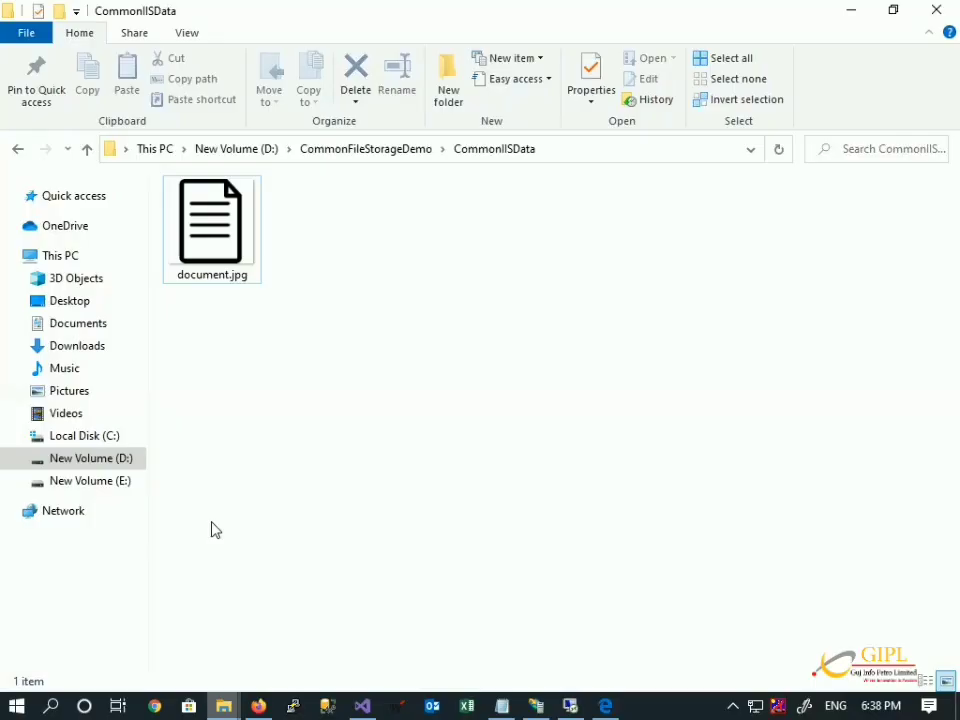
click(320, 155)
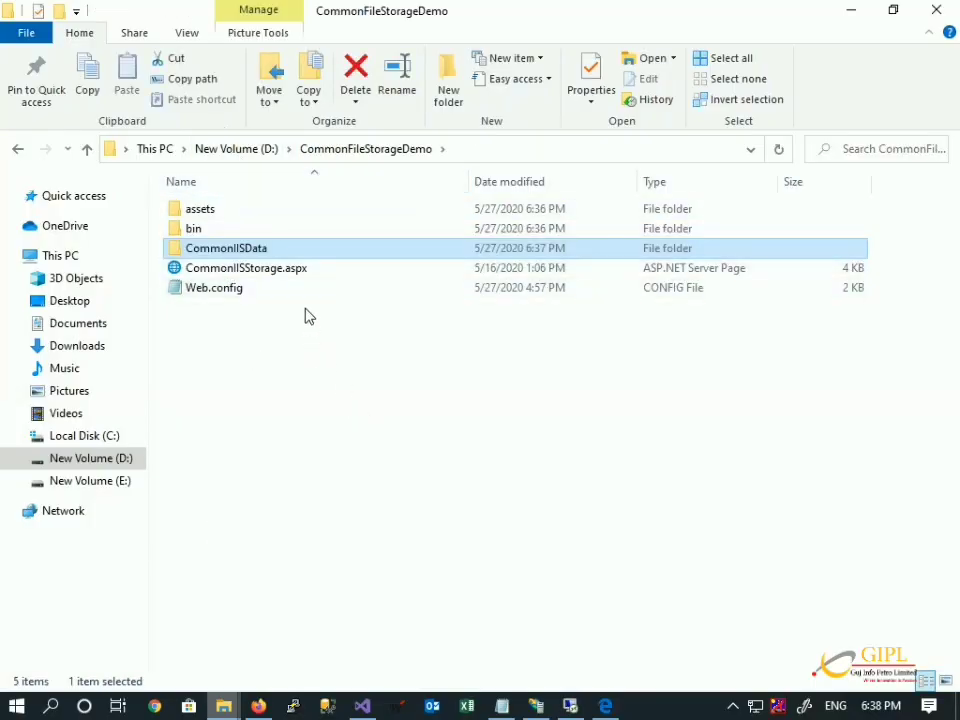
click(236, 152)
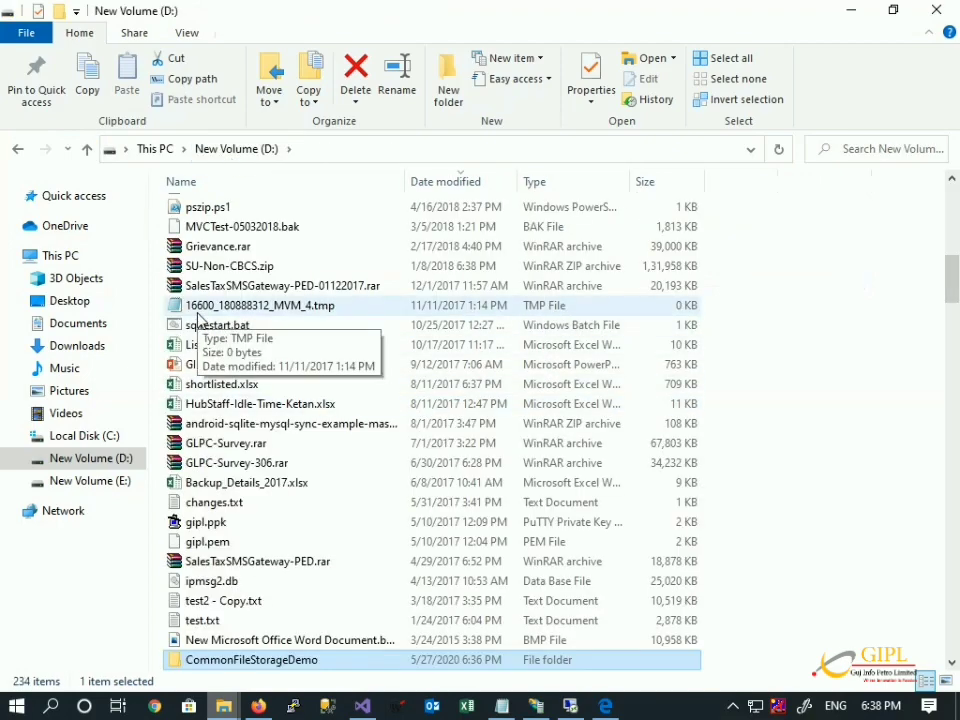
Copy the CommonFileStorageDemo folder onto the remote server's D: drive and copy its name.
click(16, 150)
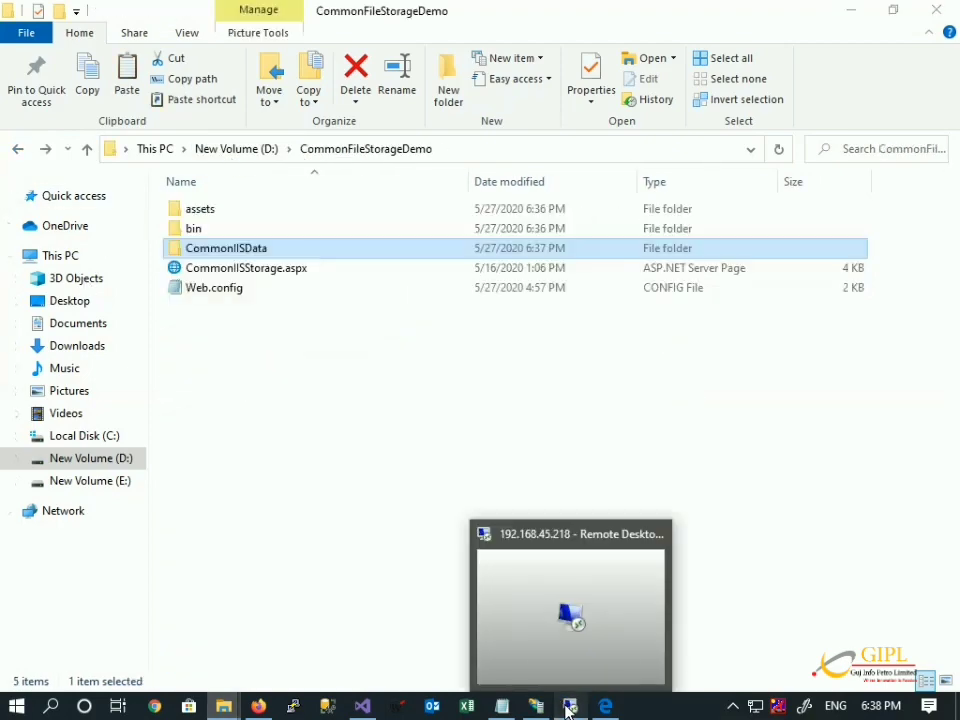
click(568, 702)
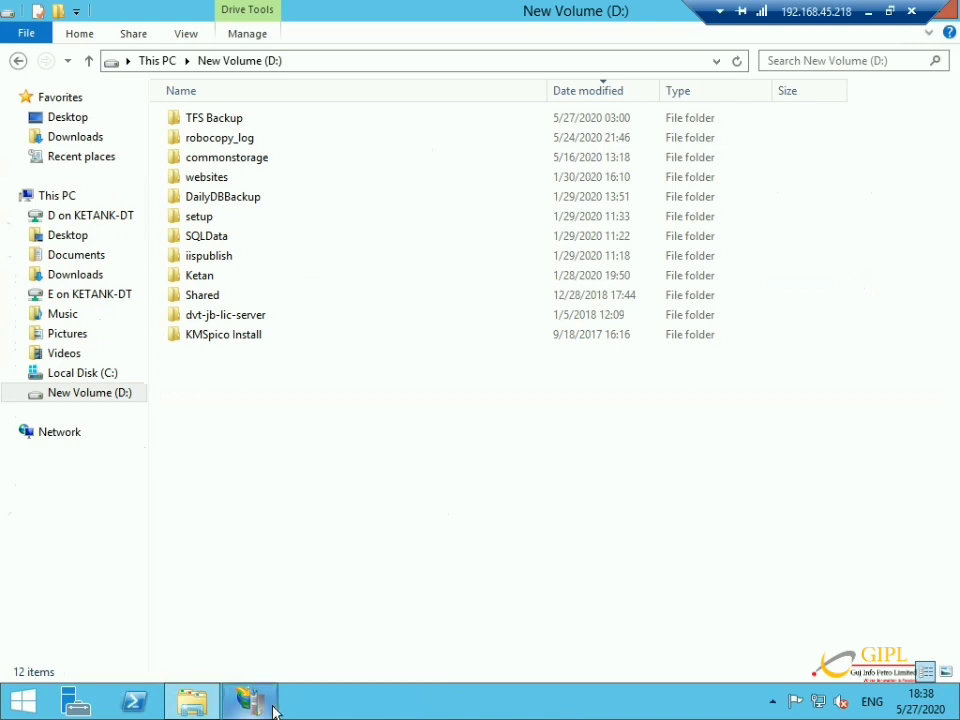
mouse_move(252, 702)
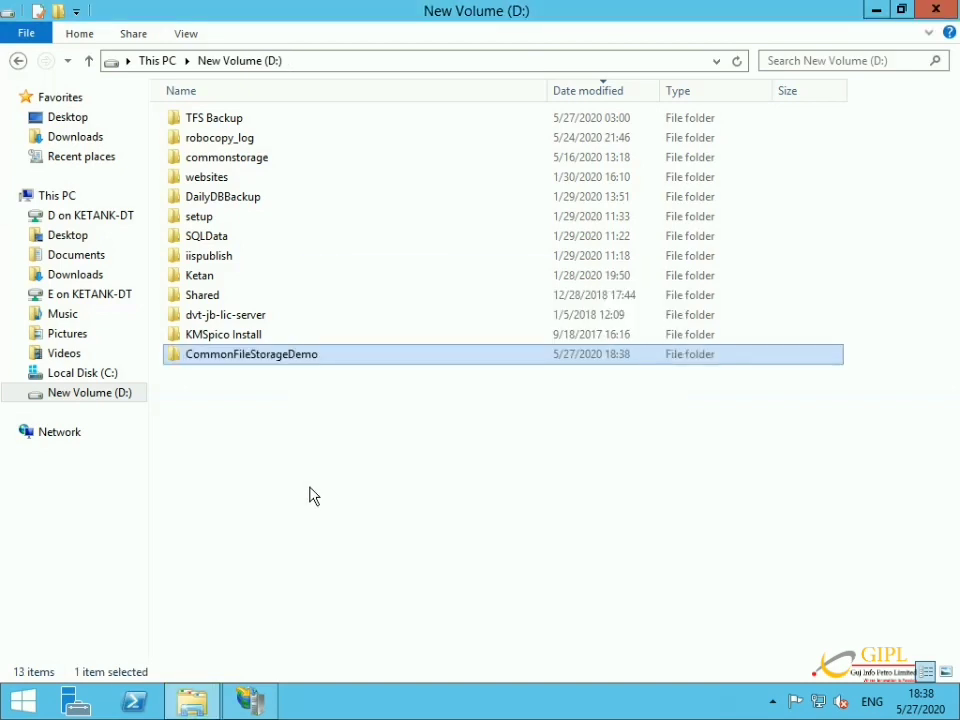
key(F2)
key(ctrl+c)
key(Return)
click(250, 700)
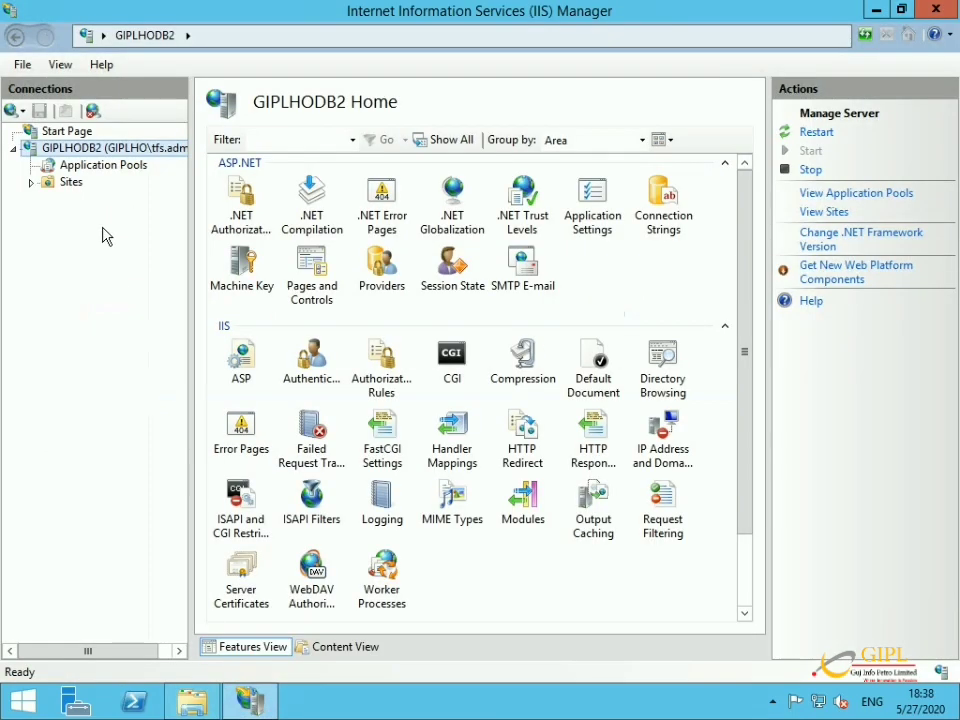
Start a new server website named CommonFileStorageDemo and copy the remote folder's path.
right_click(75, 186)
click(95, 197)
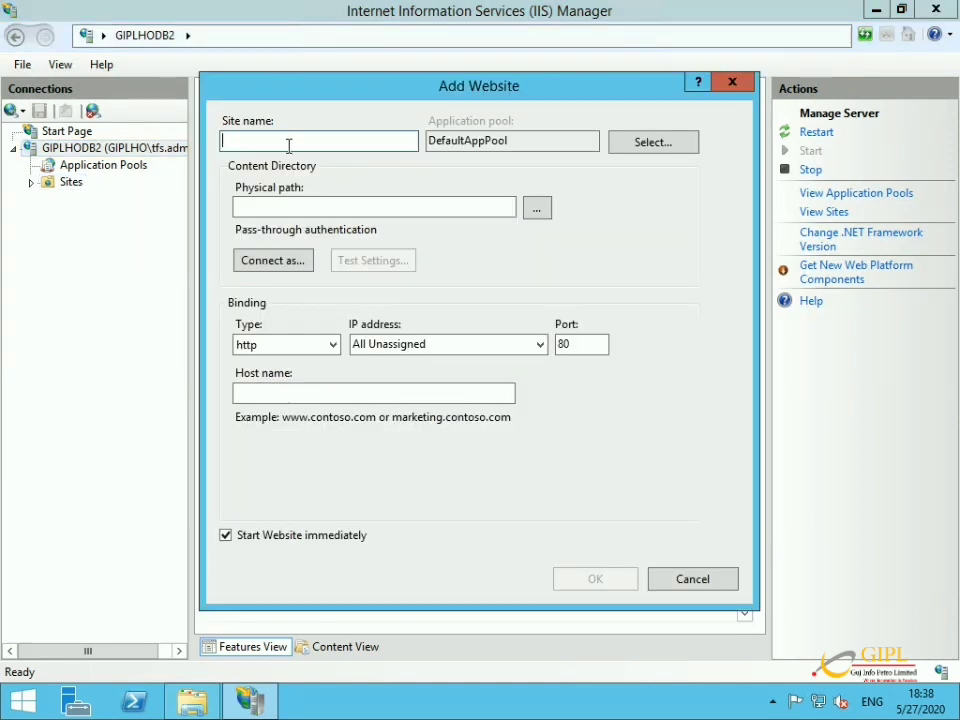
key(ctrl+v)
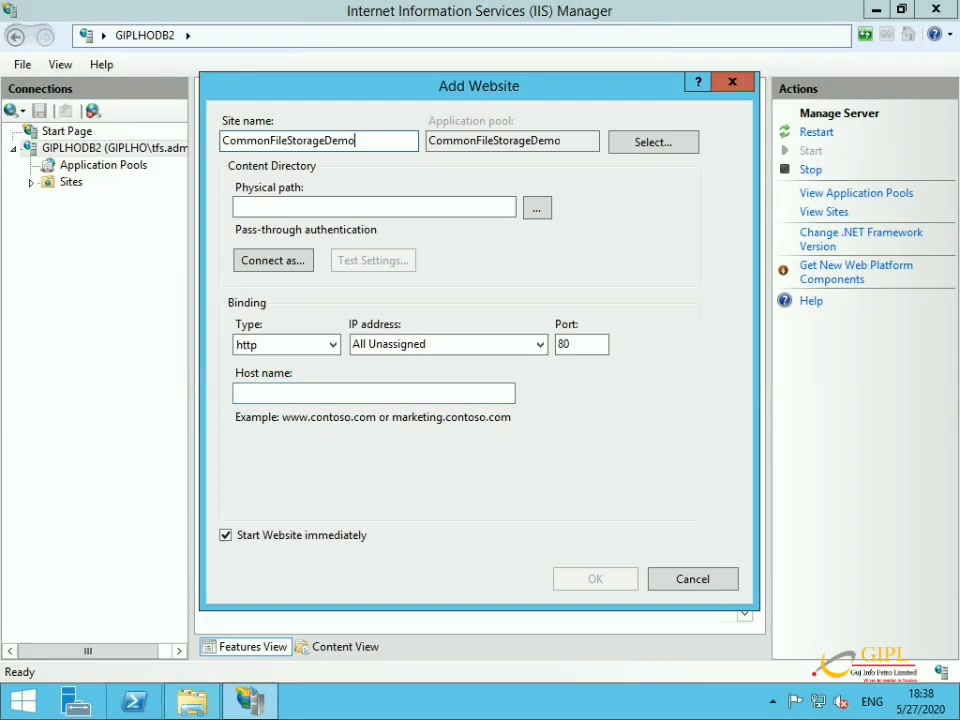
click(193, 700)
double_click(300, 356)
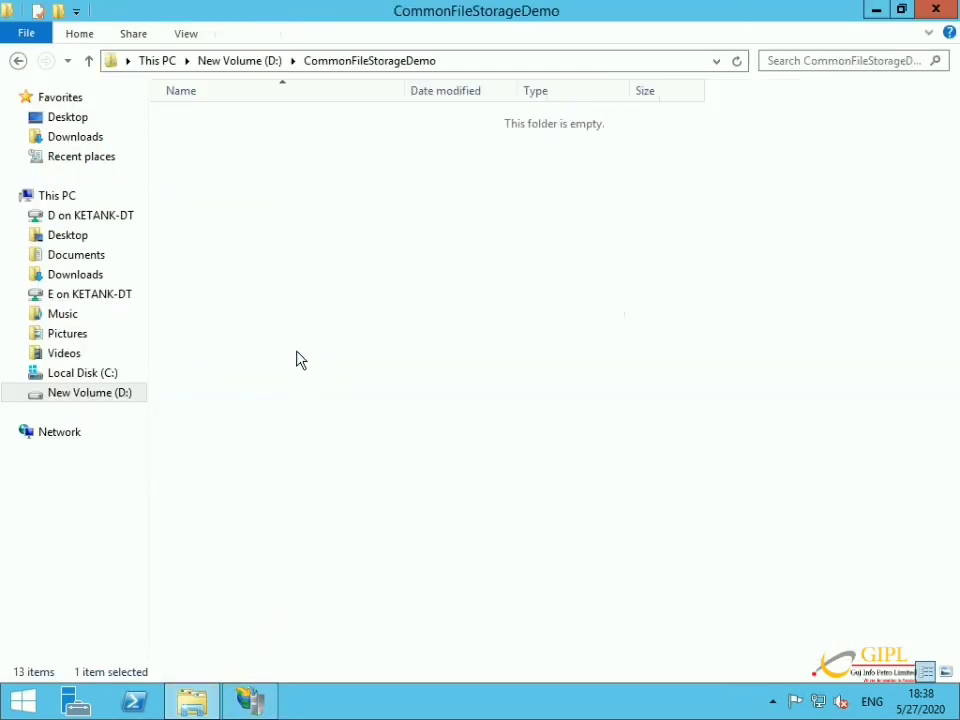
key(alt+d)
key(ctrl+c)
click(262, 702)
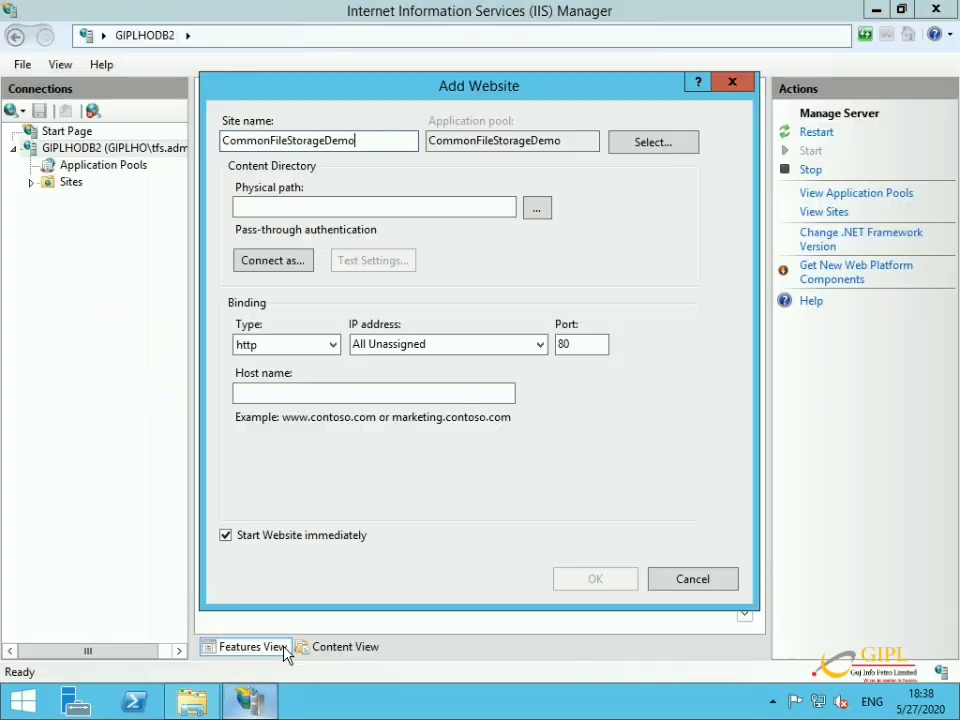
Set physical path D:\CommonFileStorageDemo and port 98, then create the site.
click(313, 208)
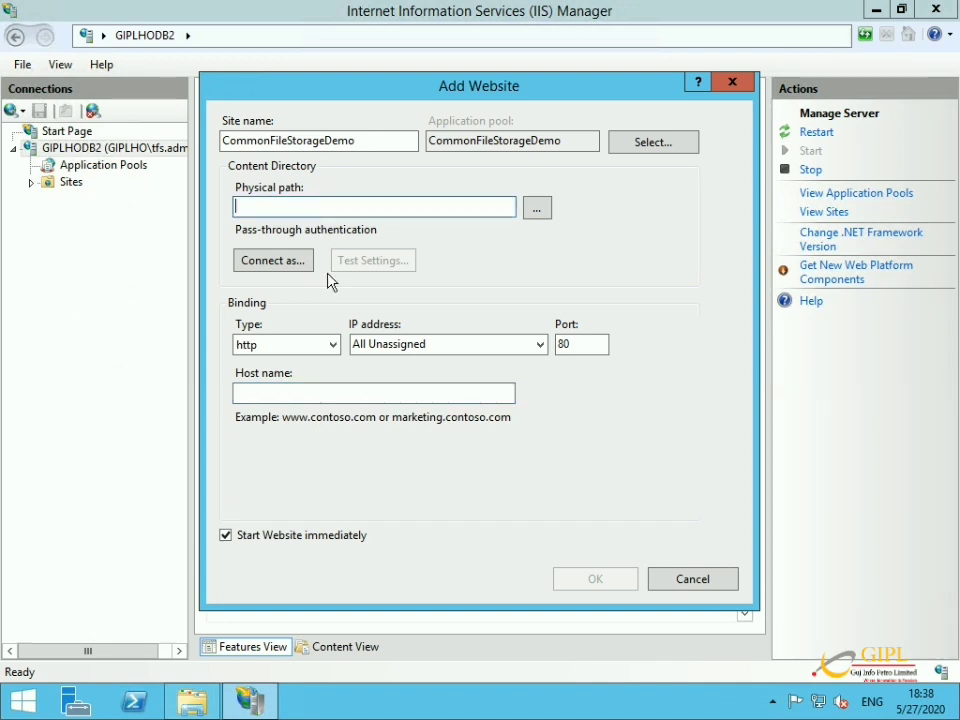
key(ctrl+v)
double_click(577, 345)
text(98)
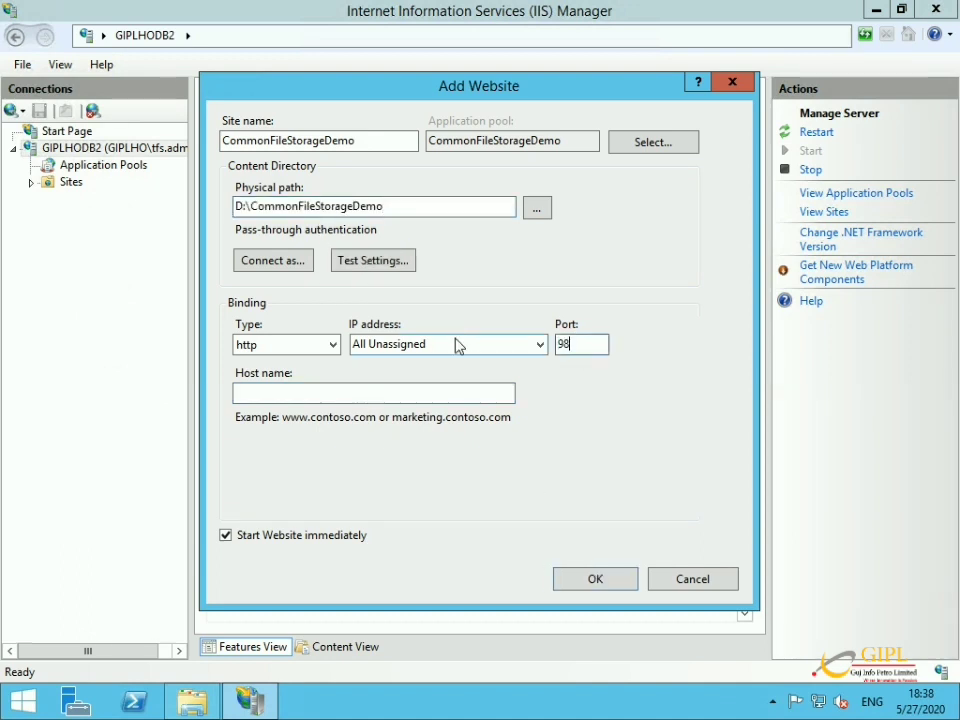
click(596, 580)
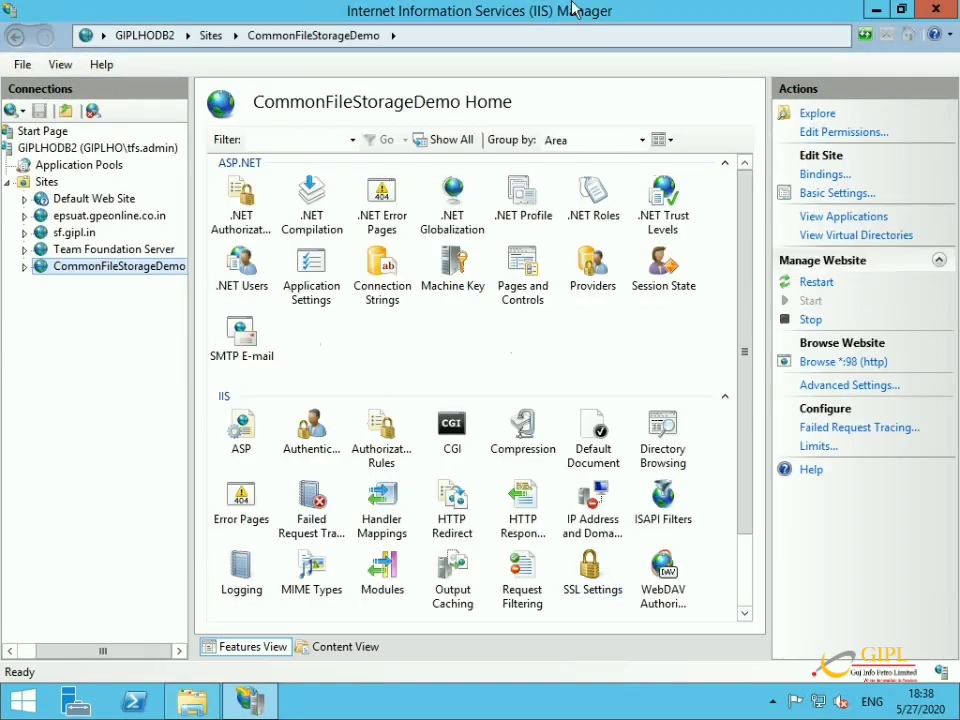
Load the upload page from 192.168.45.218:98/CommonIISStorage.aspx in a new Firefox tab.
mouse_move(613, 5)
click(866, 12)
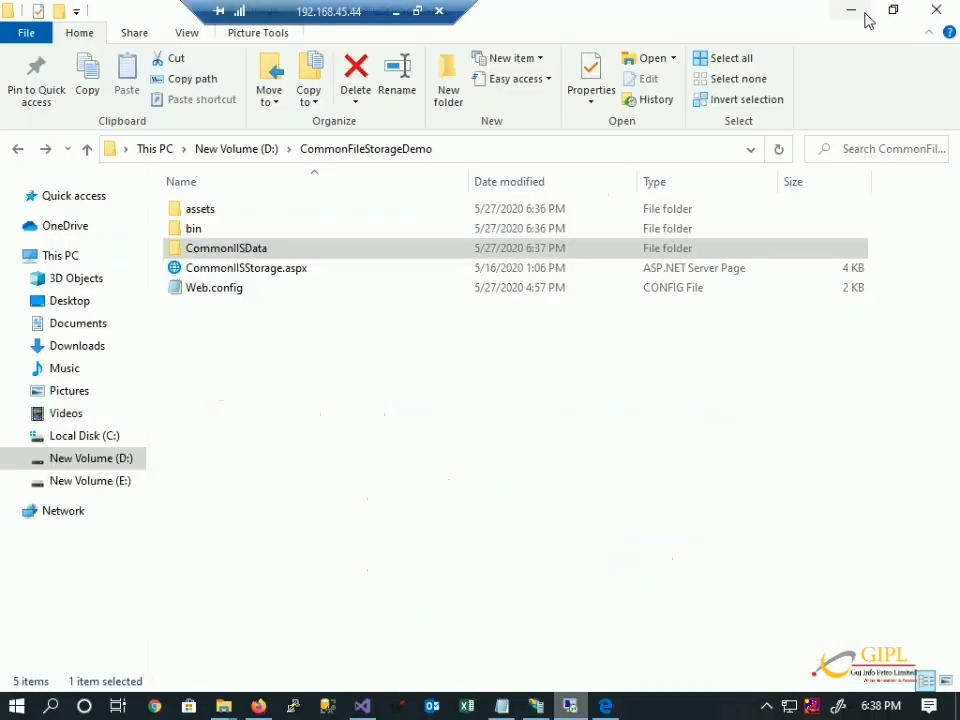
click(258, 706)
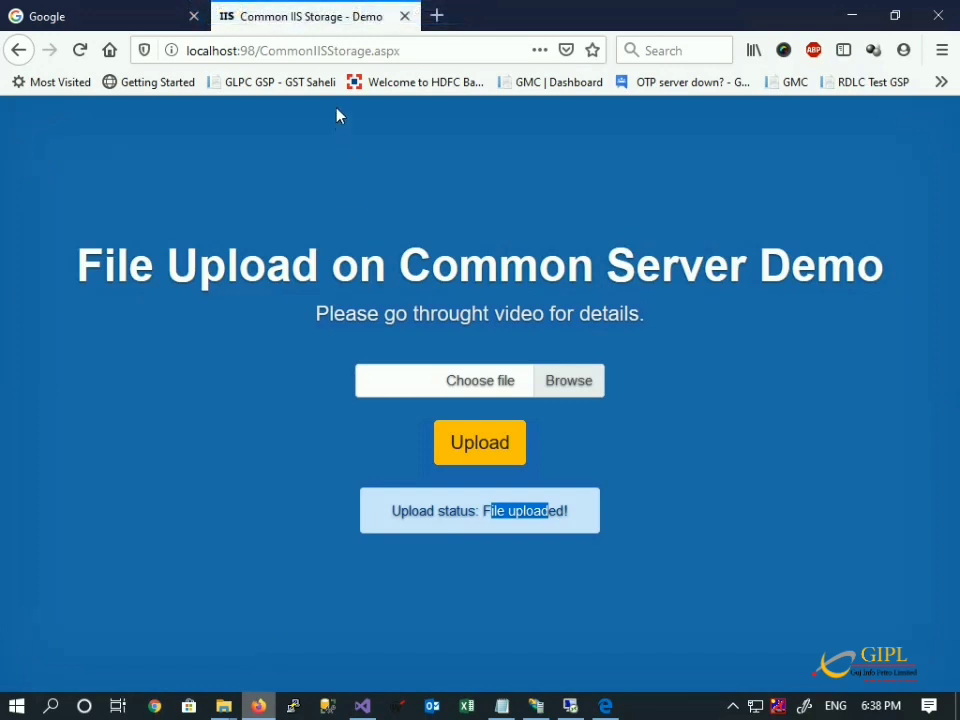
click(437, 56)
key(ctrl+c)
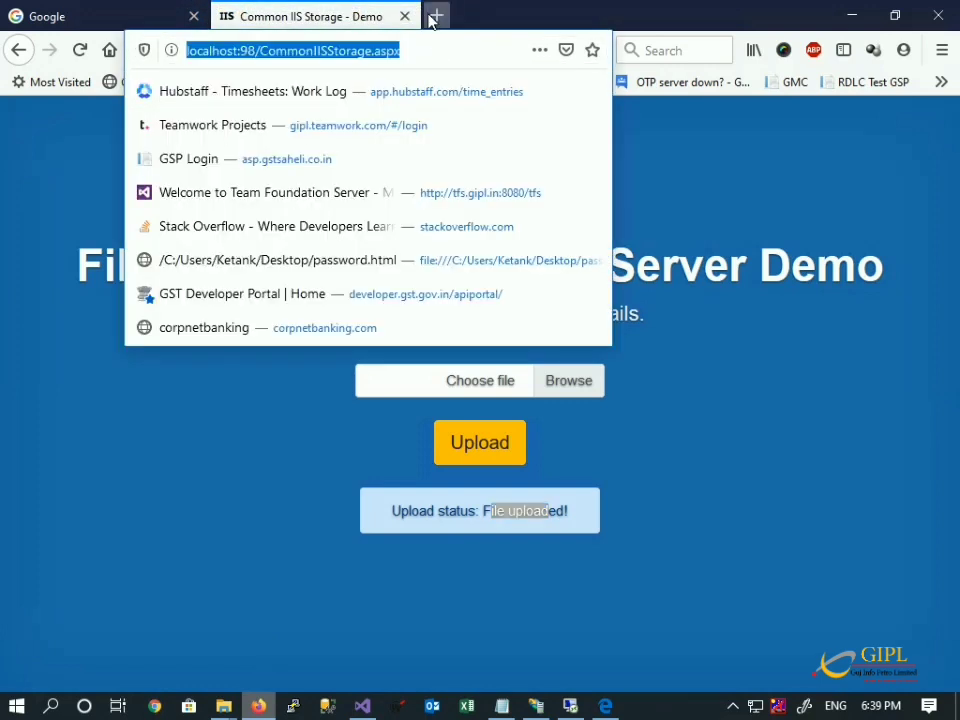
click(433, 18)
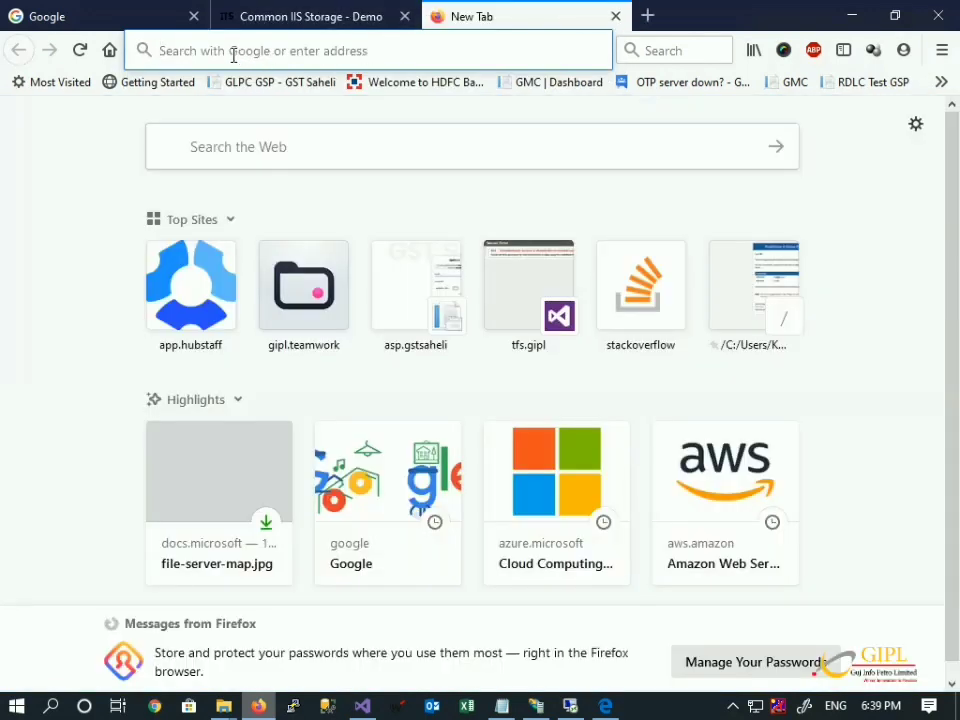
key(ctrl+v)
double_click(222, 50)
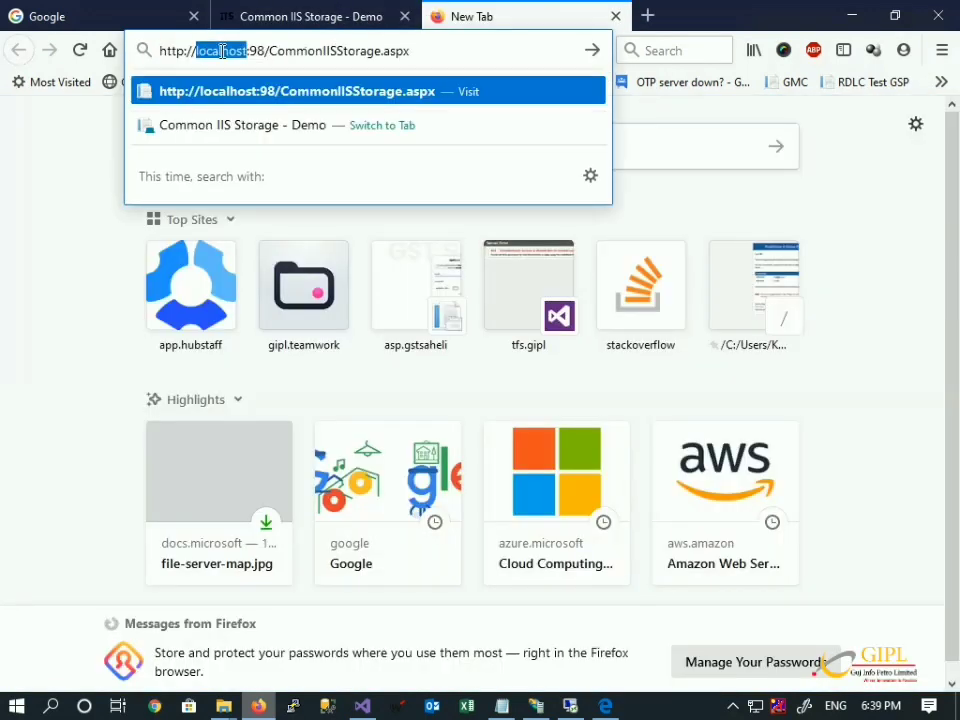
text(192.168.0.45)
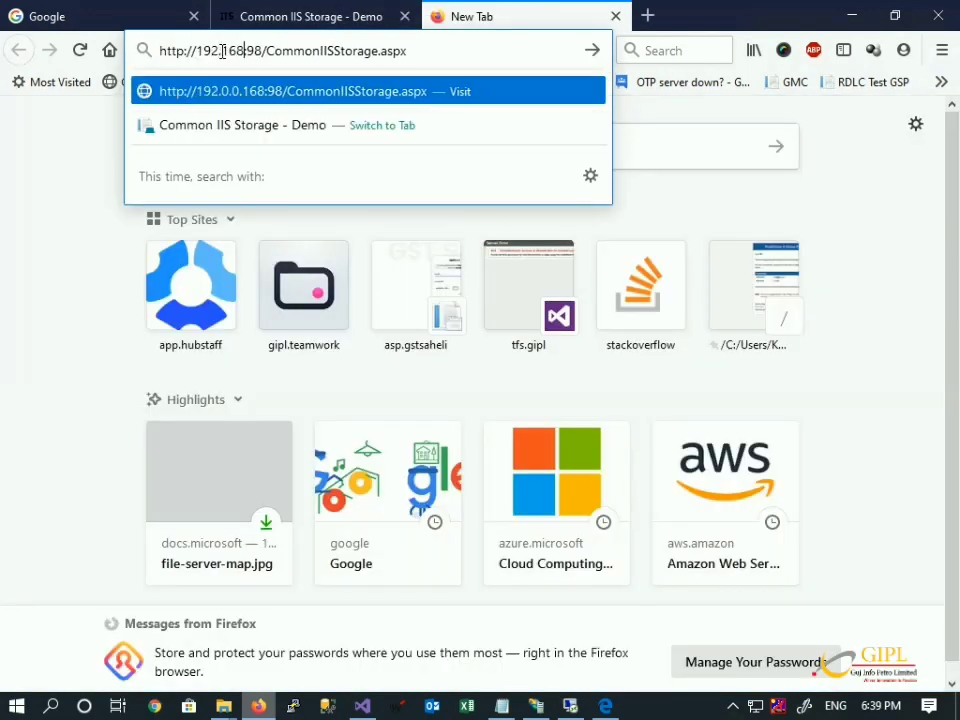
text(.45.218)
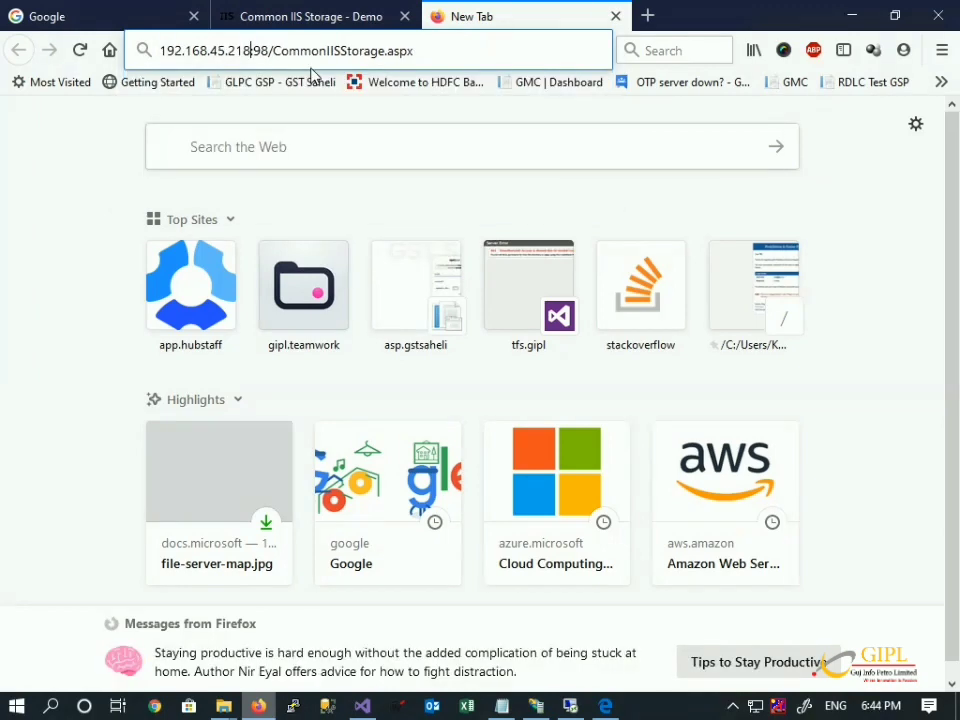
key(Return)
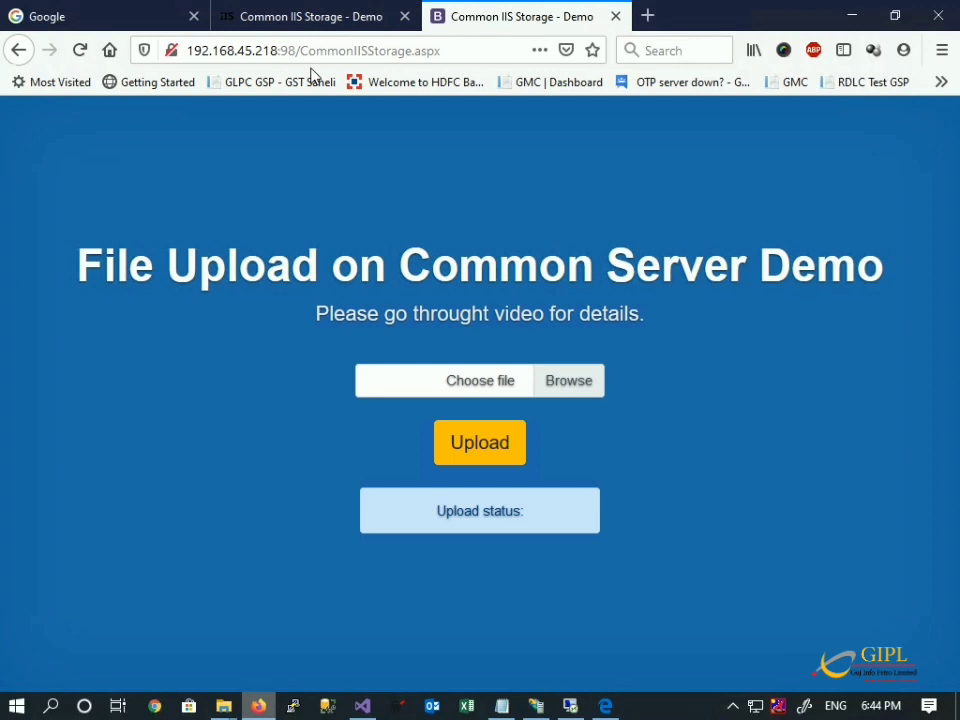
Try uploading document.jpg to the remote site and note the CommonIISData access-denied error.
click(557, 382)
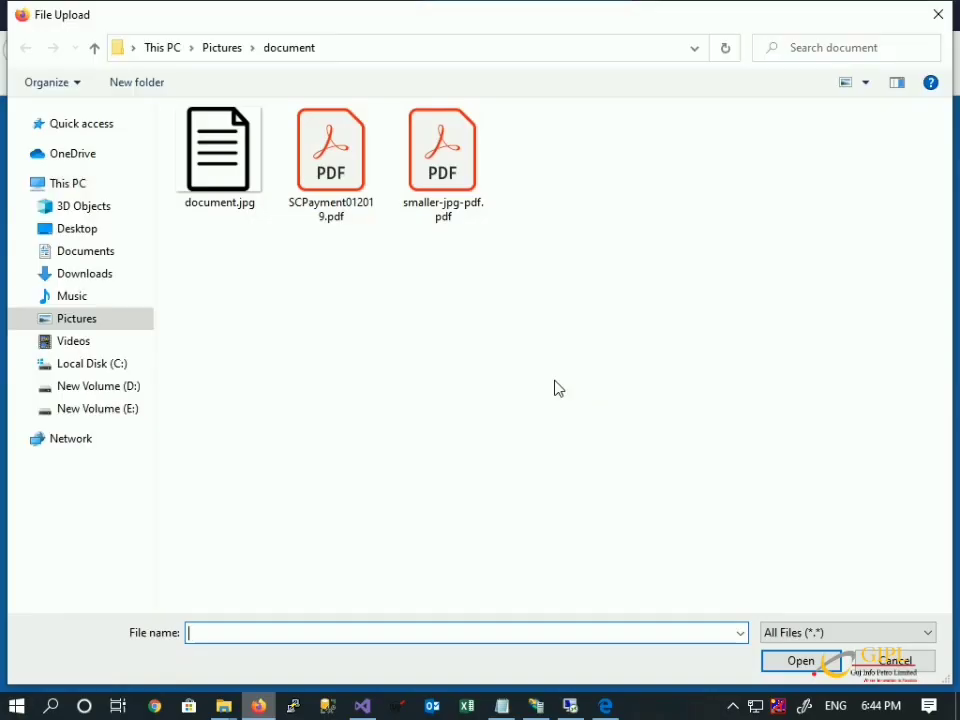
key(Escape)
click(477, 455)
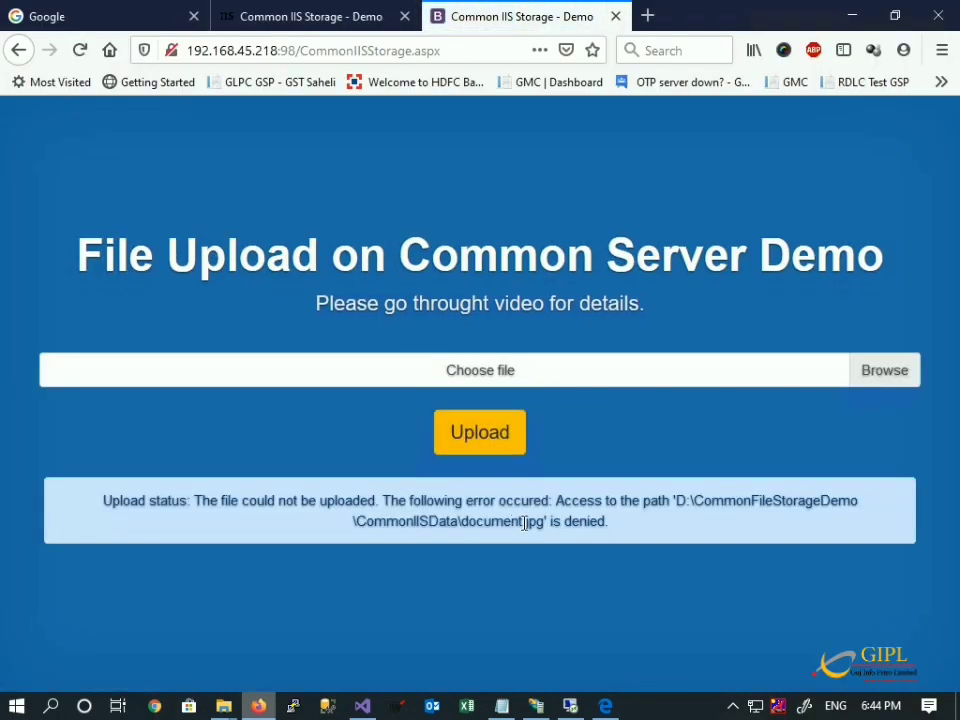
double_click(445, 521)
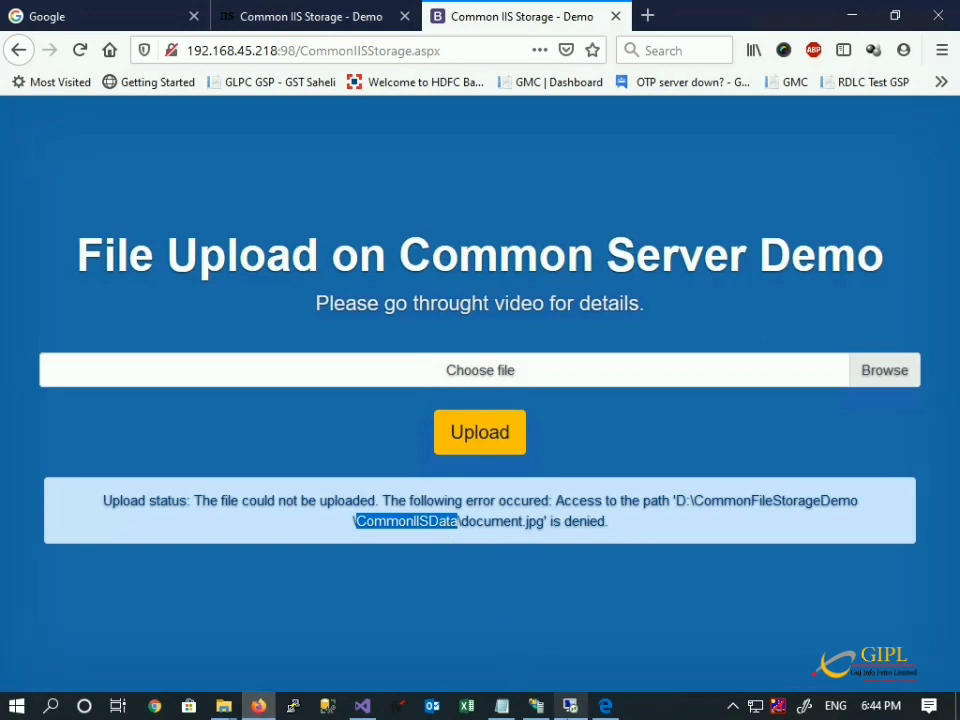
click(570, 706)
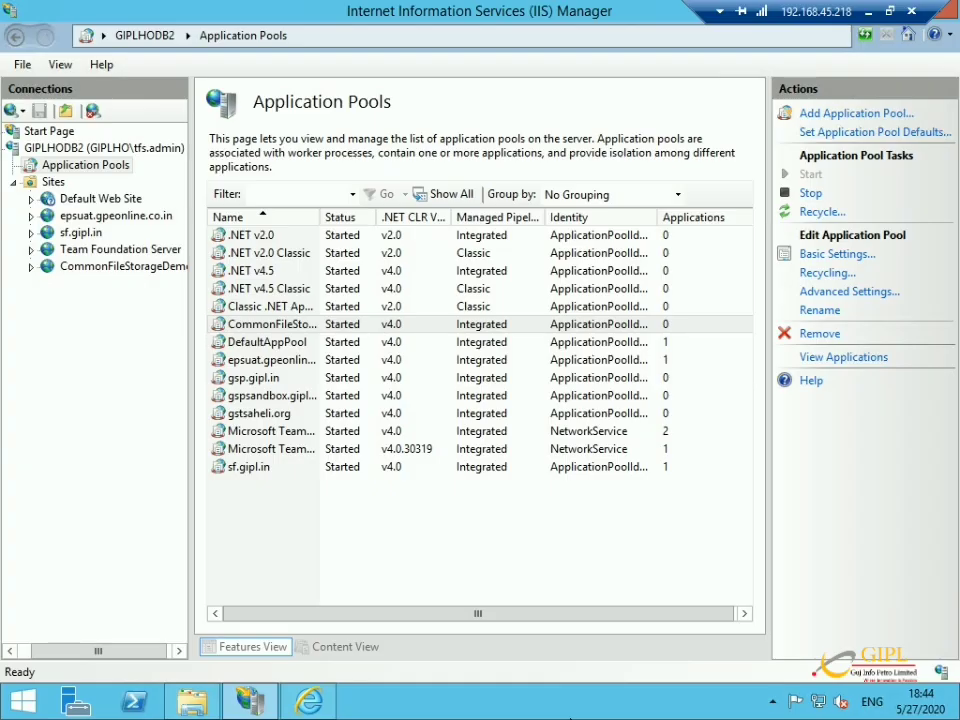
Open the CommonIISData folder's Security permissions on the server and start adding accounts.
click(192, 700)
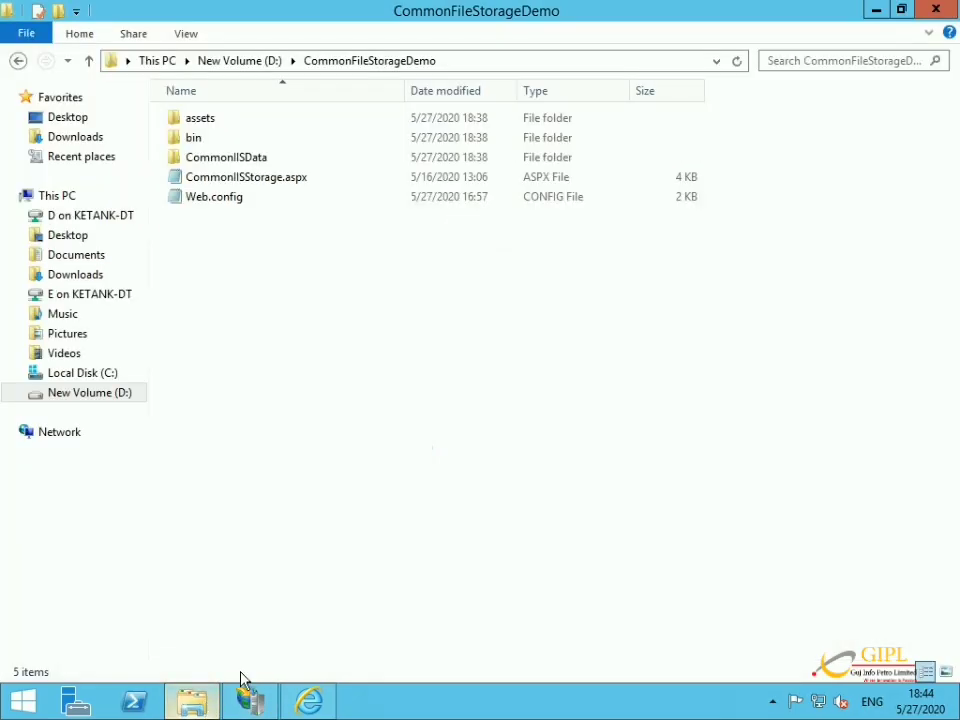
click(240, 160)
right_click(240, 160)
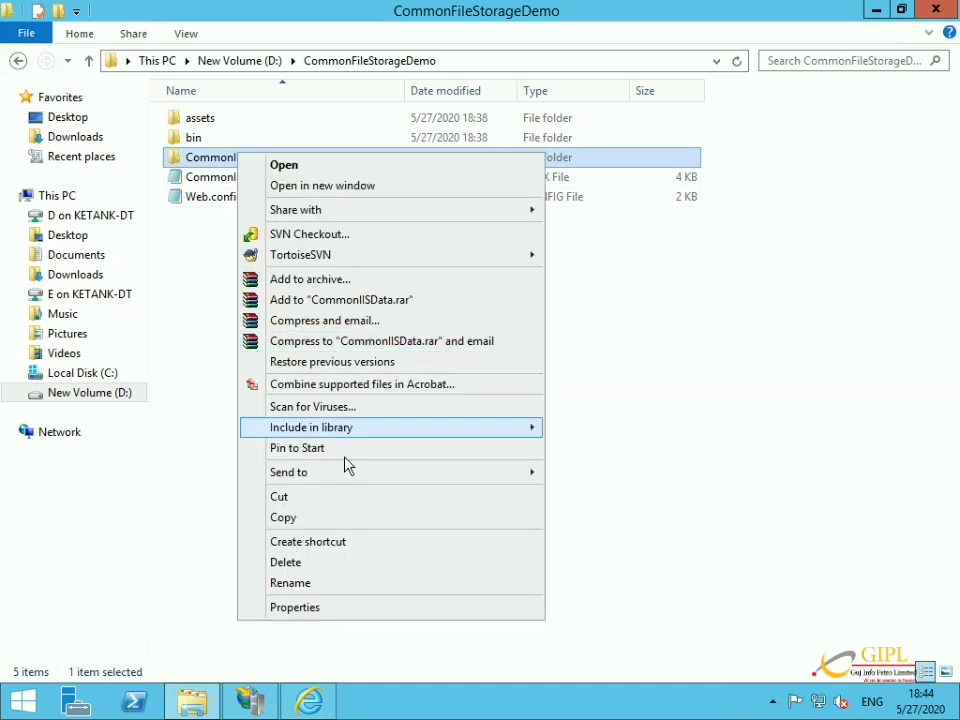
click(362, 607)
click(352, 206)
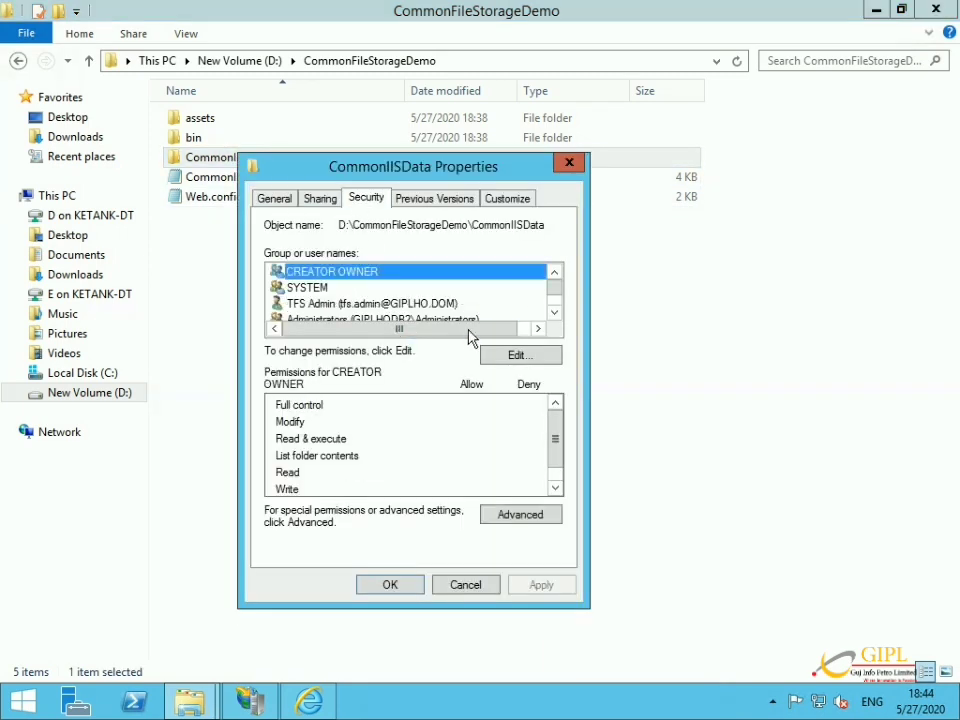
scroll(471, 321, down, 1)
click(490, 357)
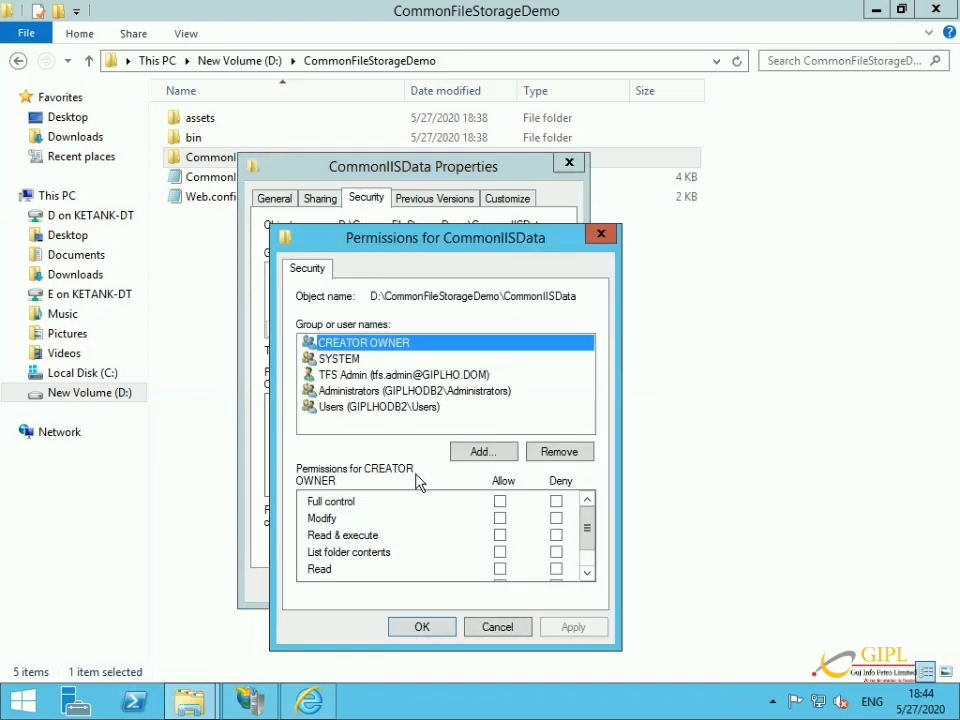
click(474, 450)
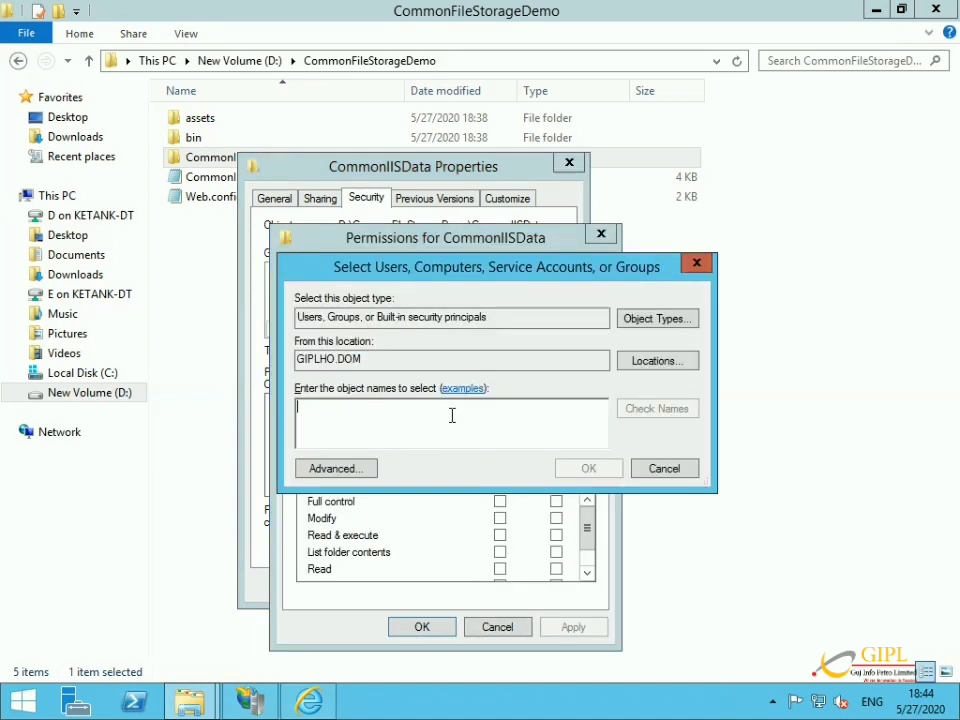
click(369, 470)
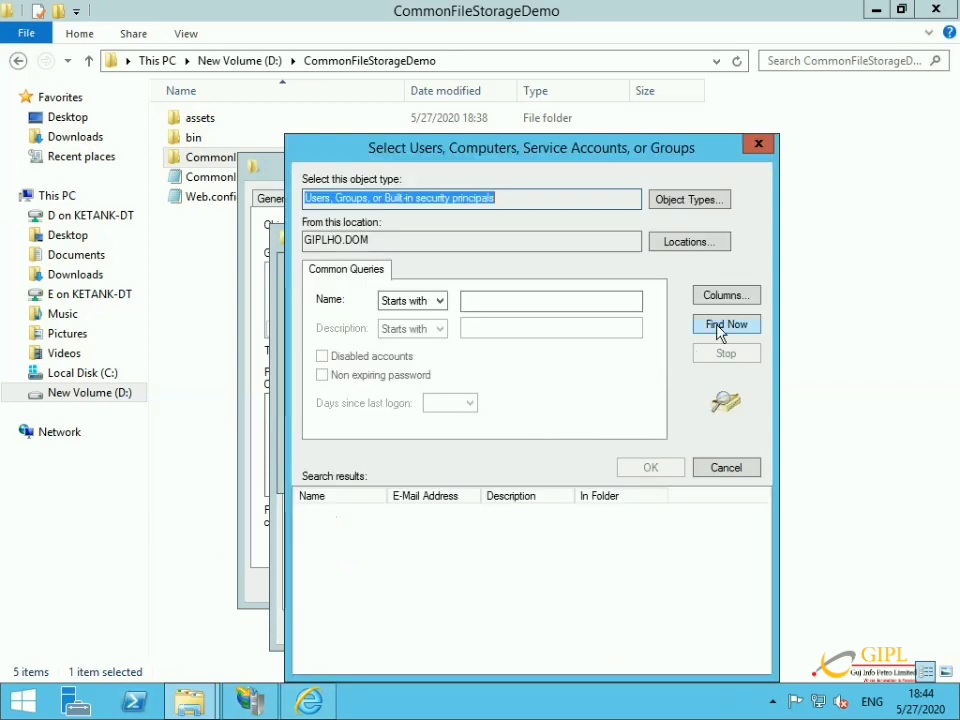
click(718, 330)
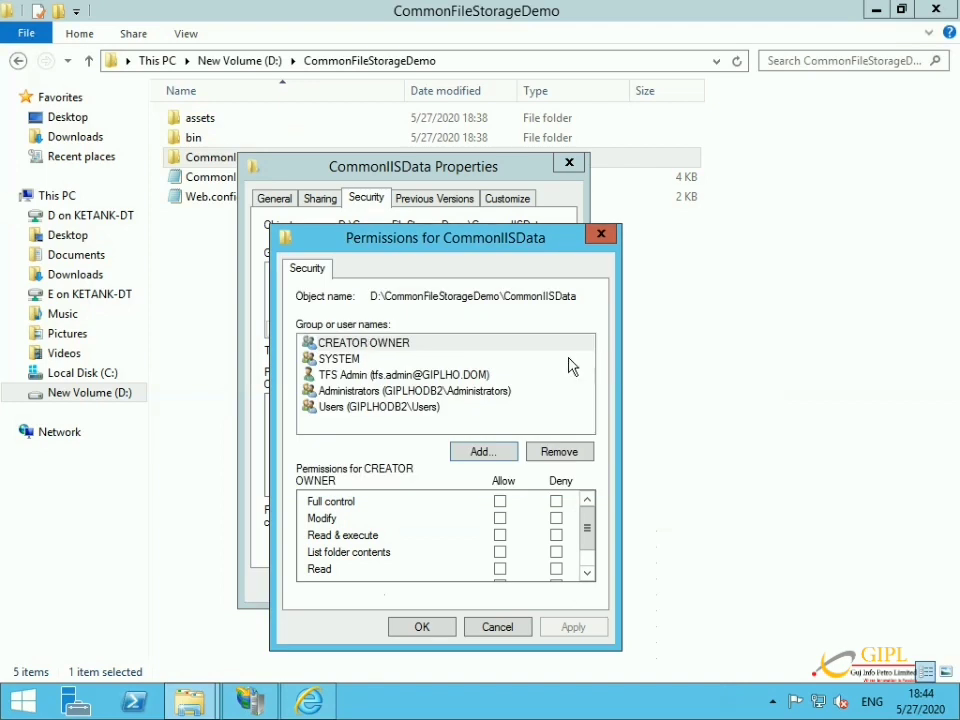
Add the GIPLHODB2 accounts IIS_IUSRS and IUSR to the folder's permissions.
click(484, 452)
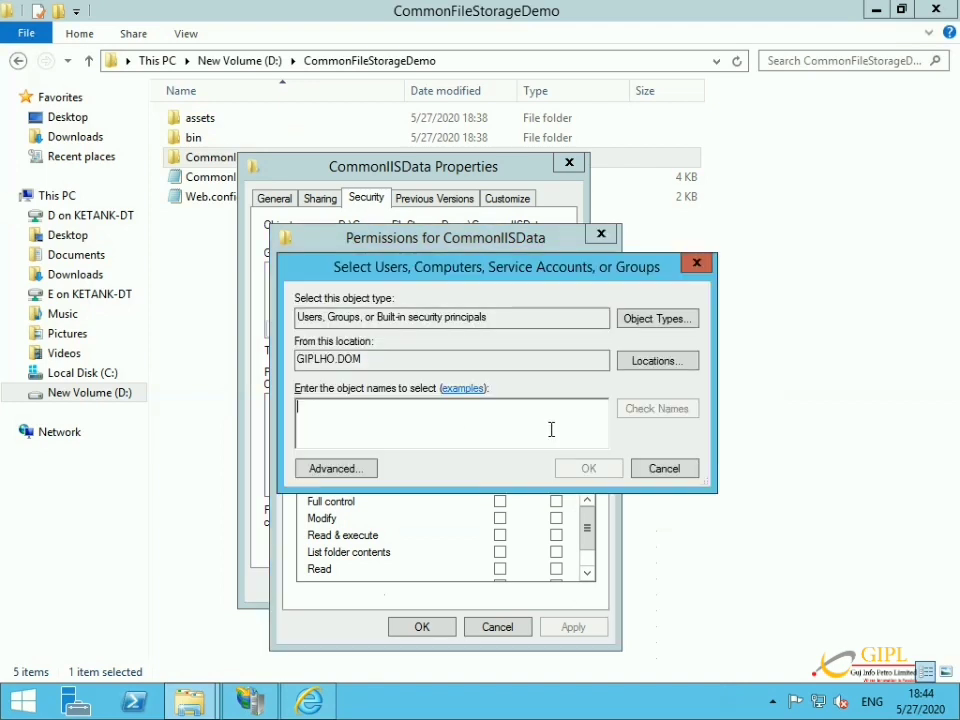
click(649, 360)
click(373, 377)
click(640, 533)
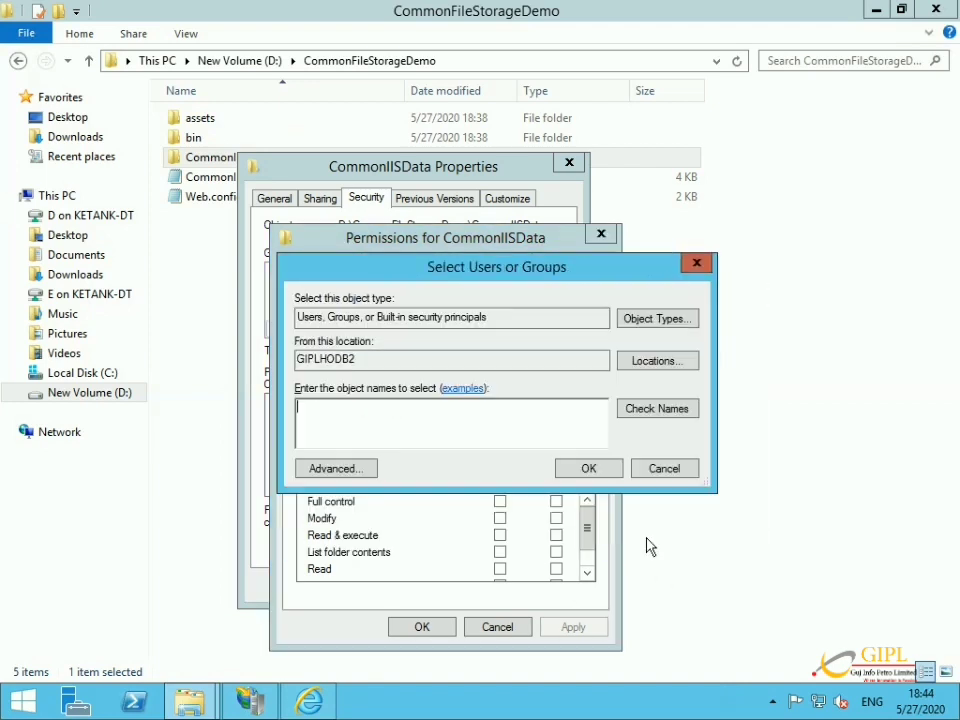
click(342, 476)
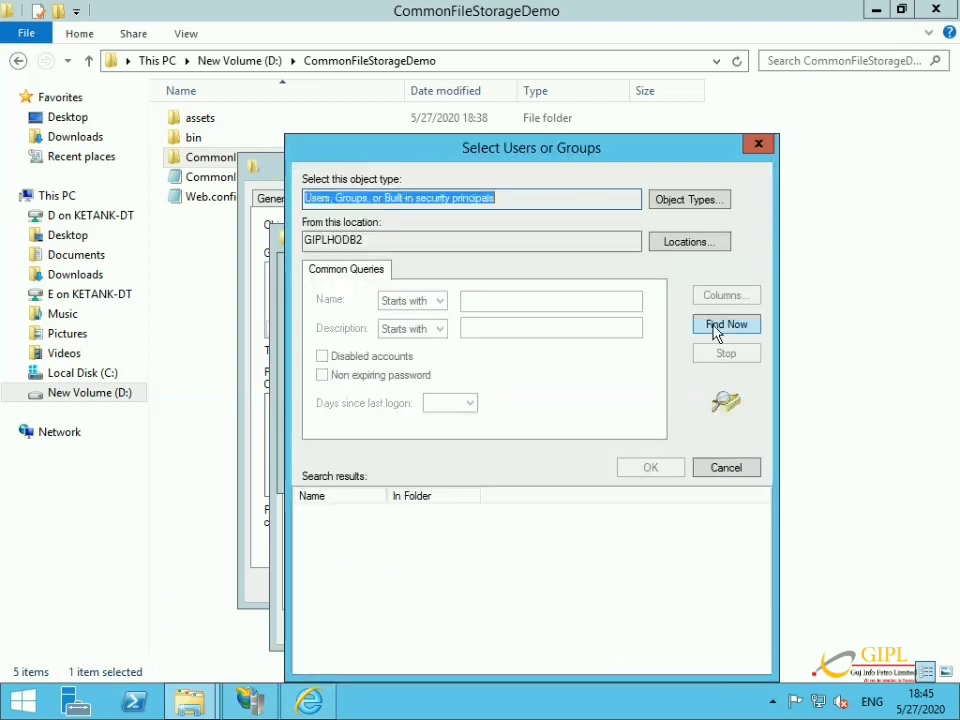
click(718, 332)
key(i)
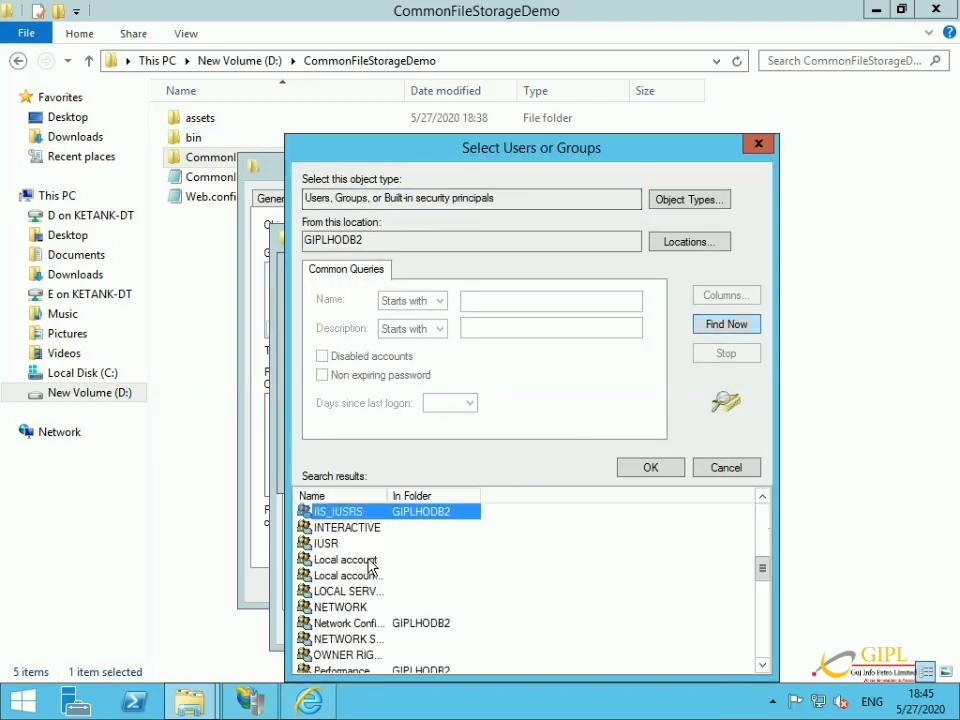
ctrl+click(340, 547)
click(648, 468)
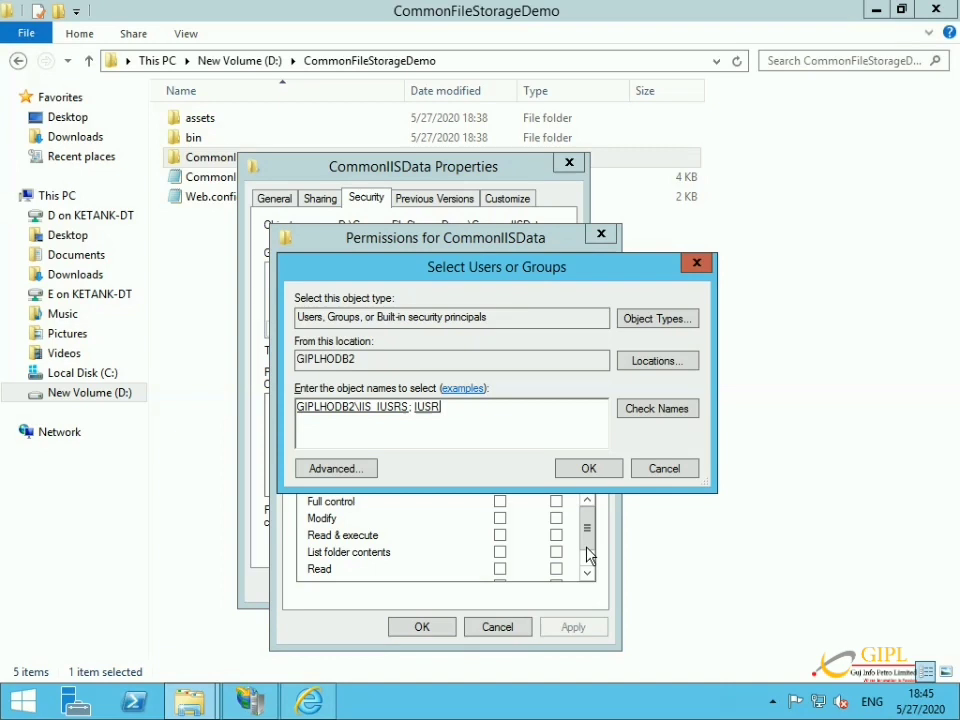
click(590, 469)
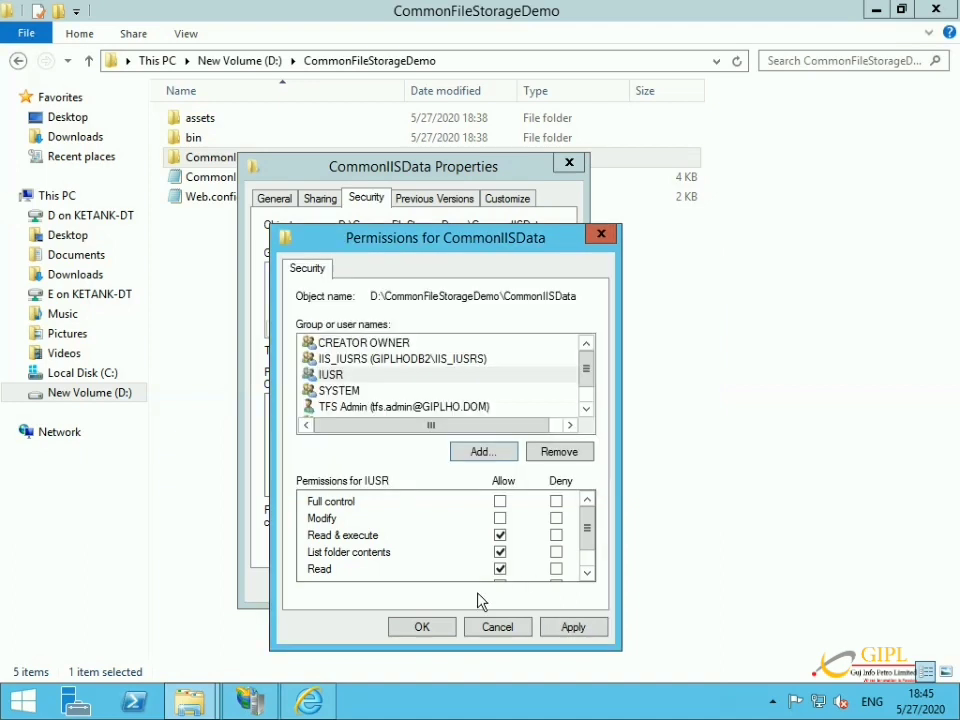
Grant IIS_IUSRS Modify permission and apply the changes.
click(410, 358)
click(500, 518)
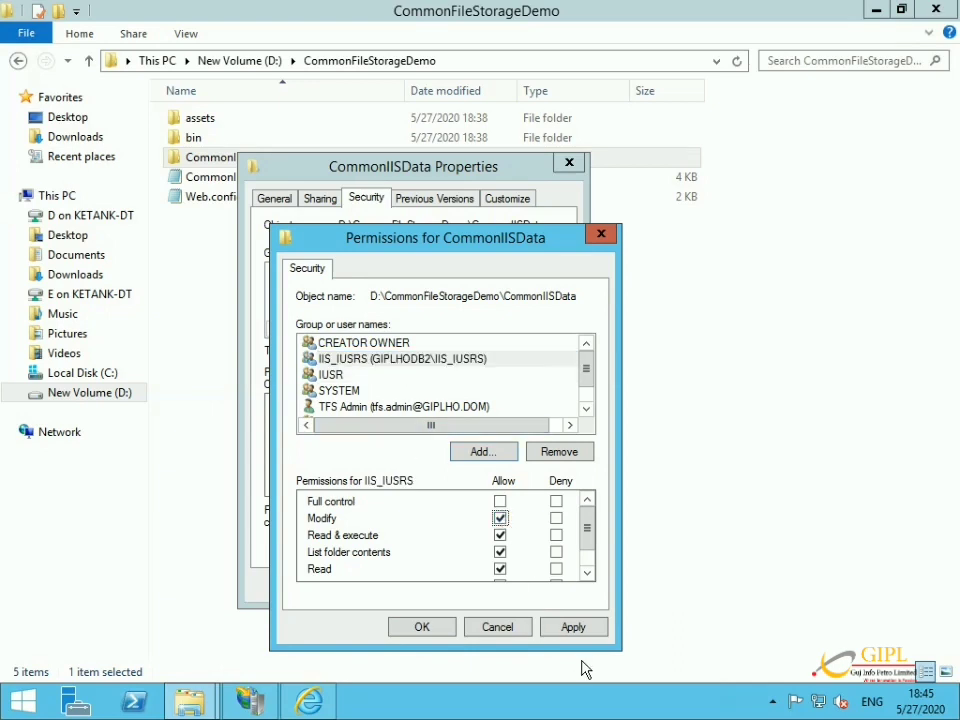
click(568, 627)
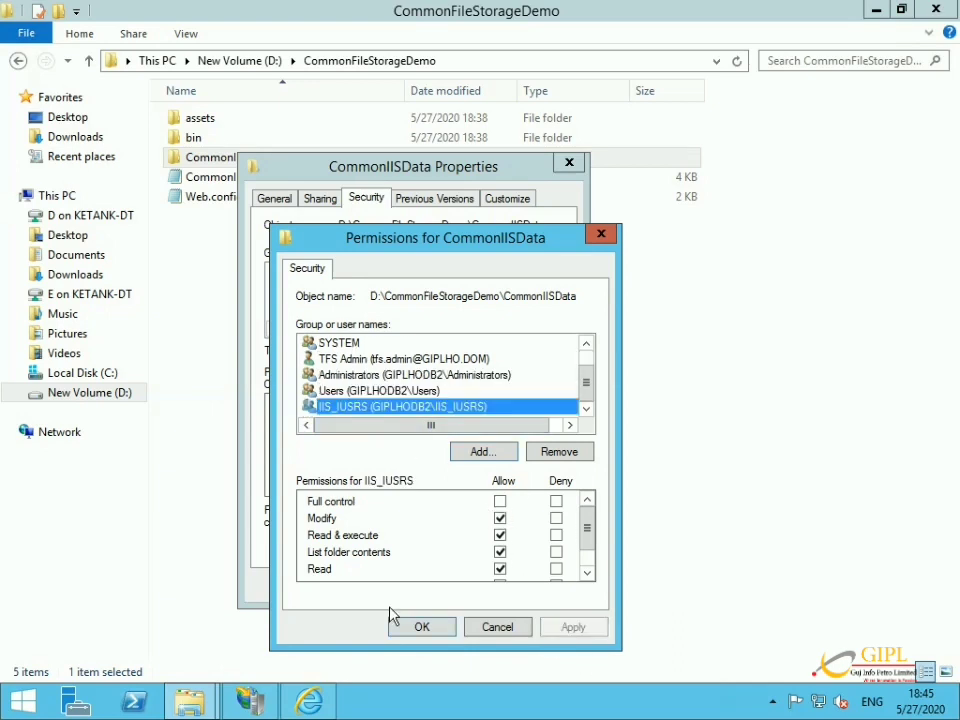
click(401, 621)
click(403, 583)
Upload document.jpg again from Firefox to the remote site.
mouse_move(413, 3)
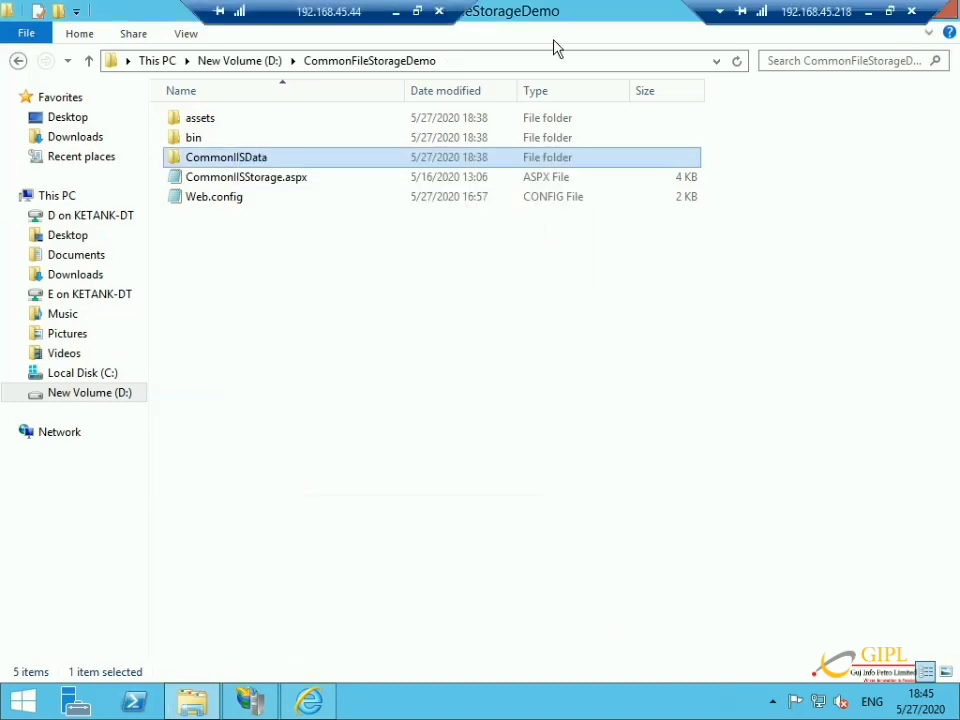
click(869, 13)
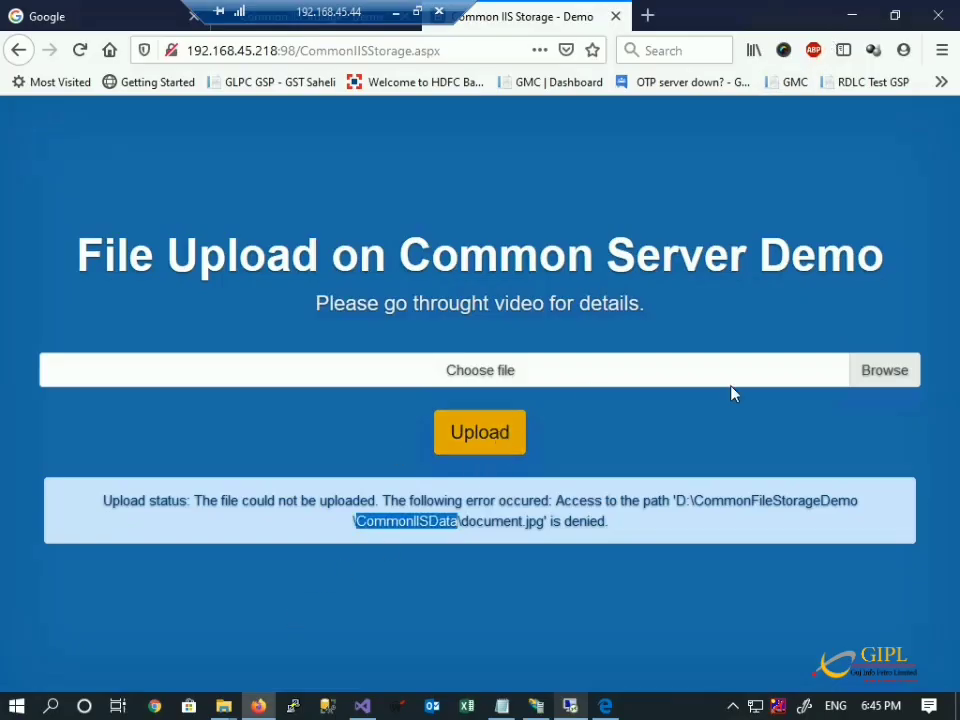
click(878, 371)
double_click(253, 210)
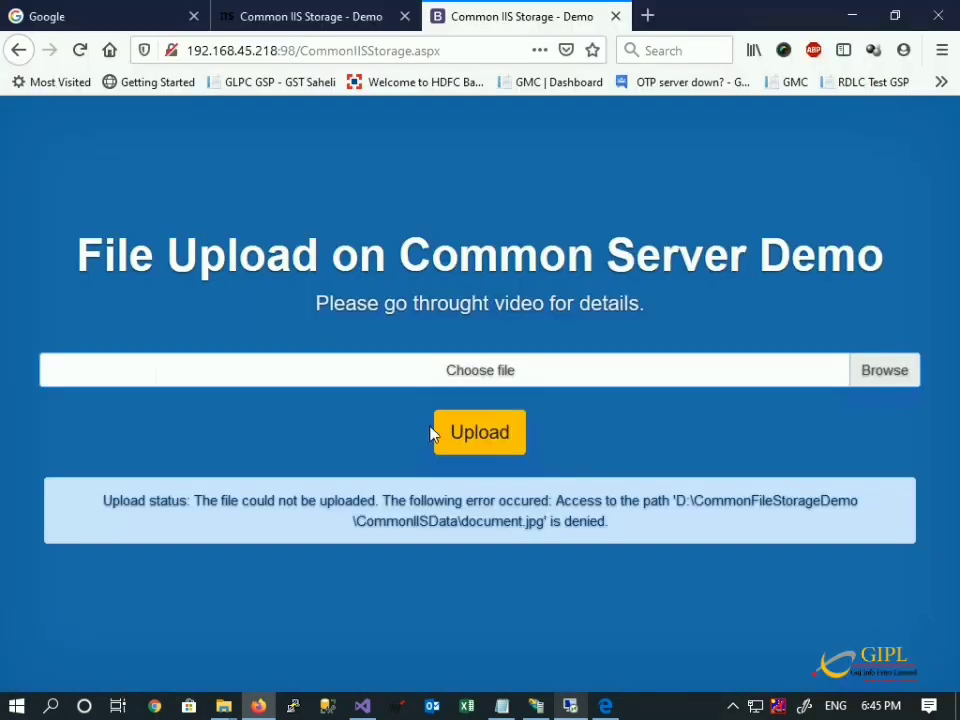
click(454, 440)
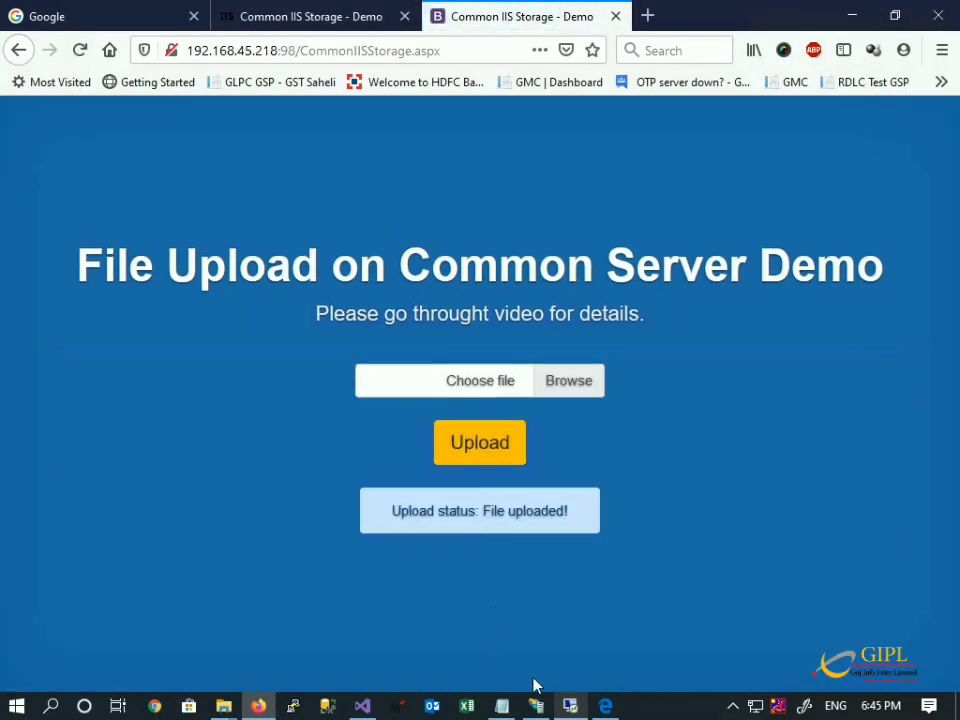
Check that document.jpg is in the CommonIISData folder, then minimise the remote session.
click(571, 706)
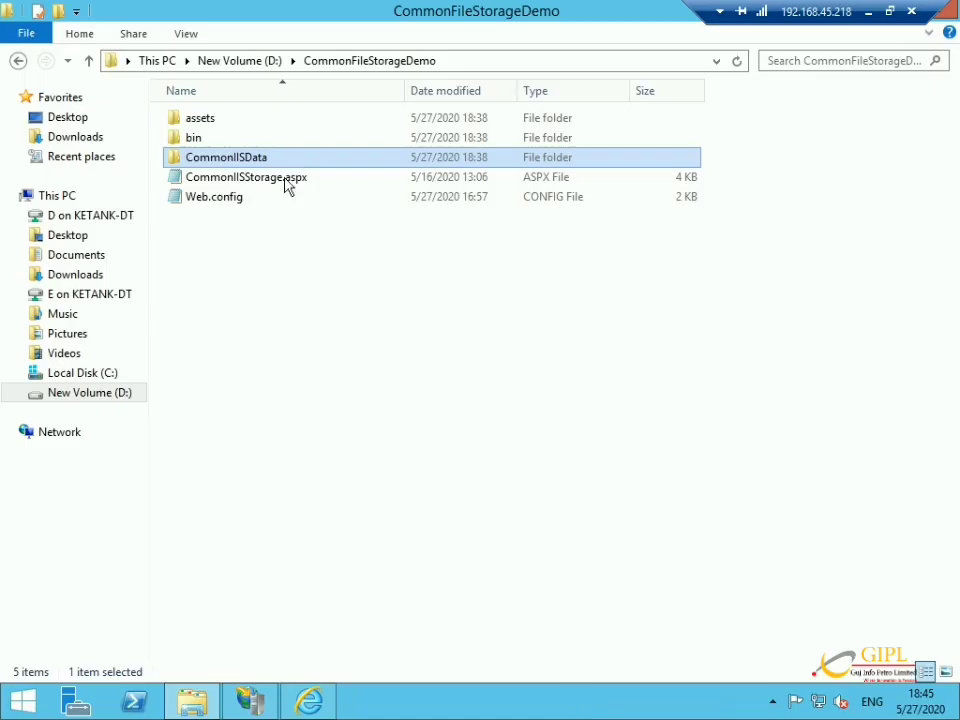
double_click(266, 160)
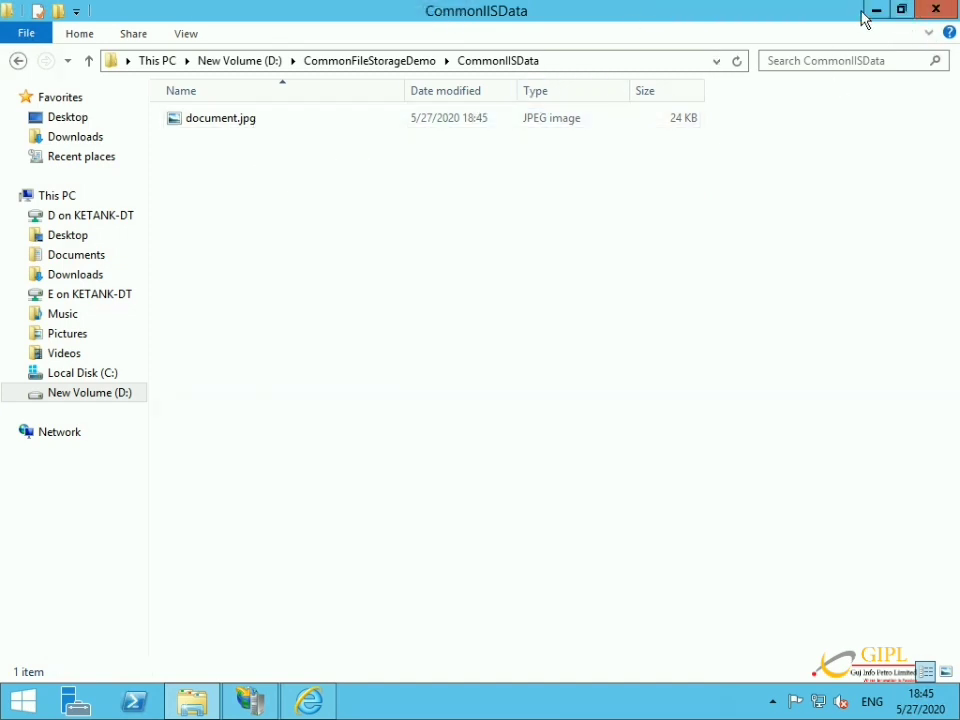
click(866, 11)
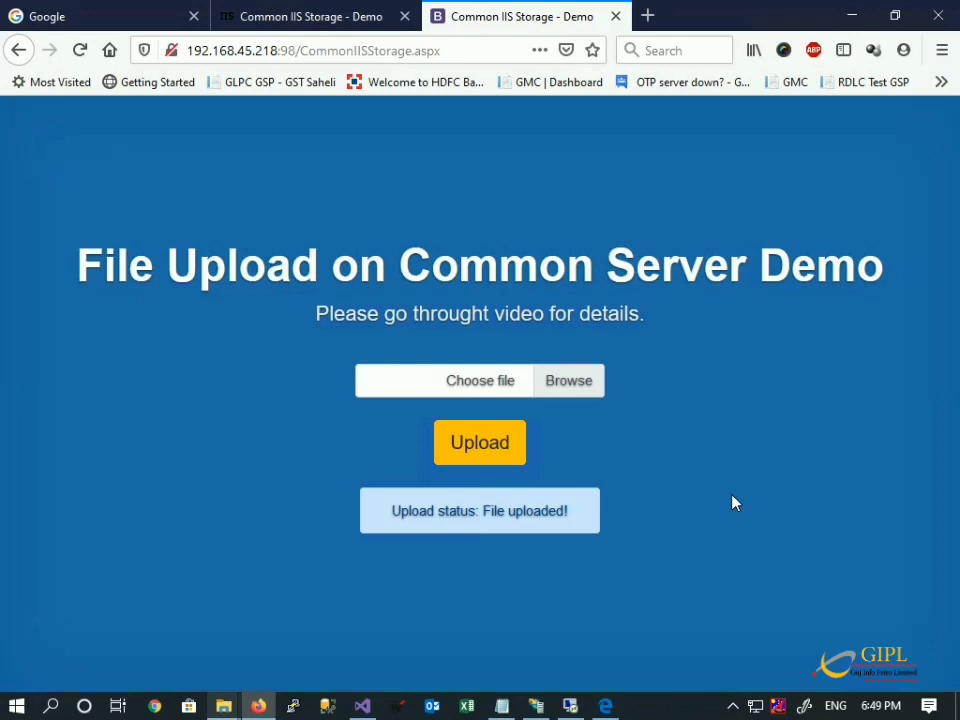
Create a new folder named commonstorage on New Volume (D:) and open it.
mouse_move(575, 712)
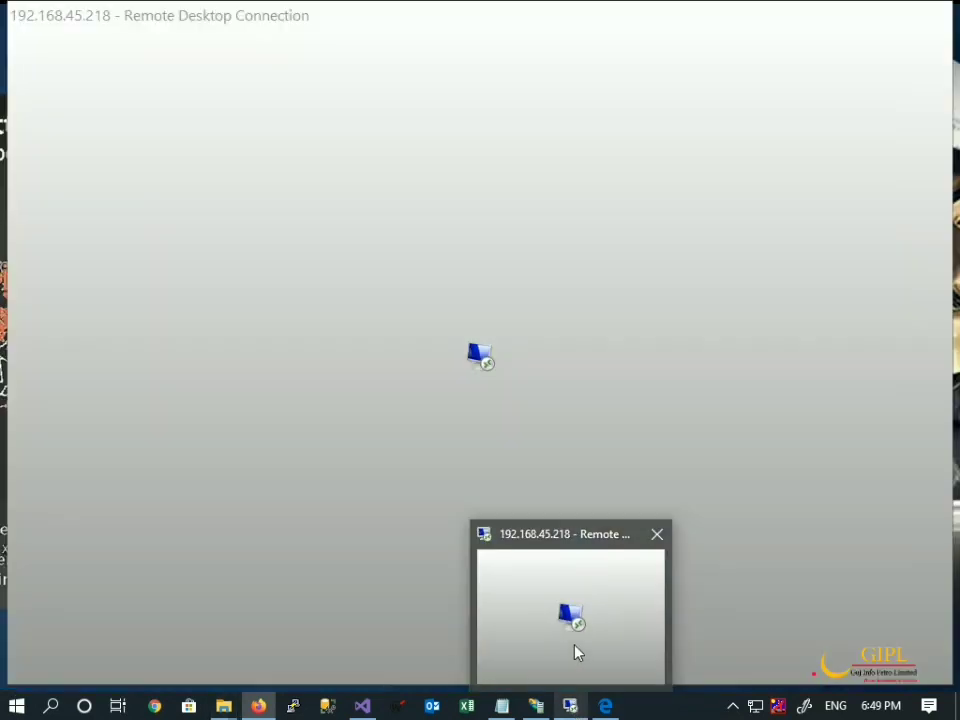
click(574, 649)
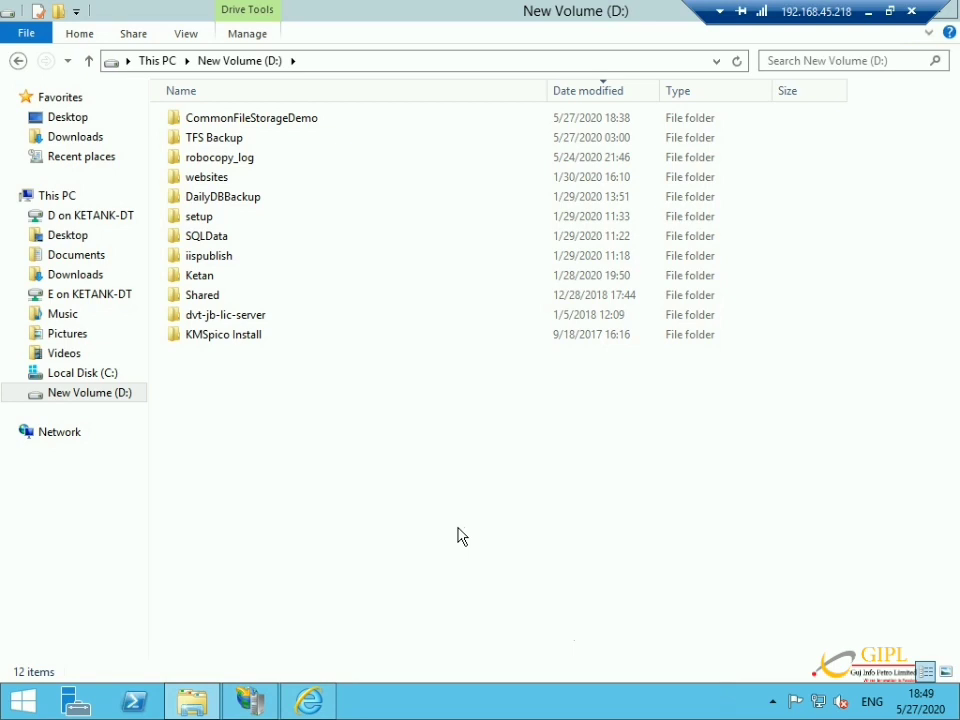
right_click(318, 457)
key(w)
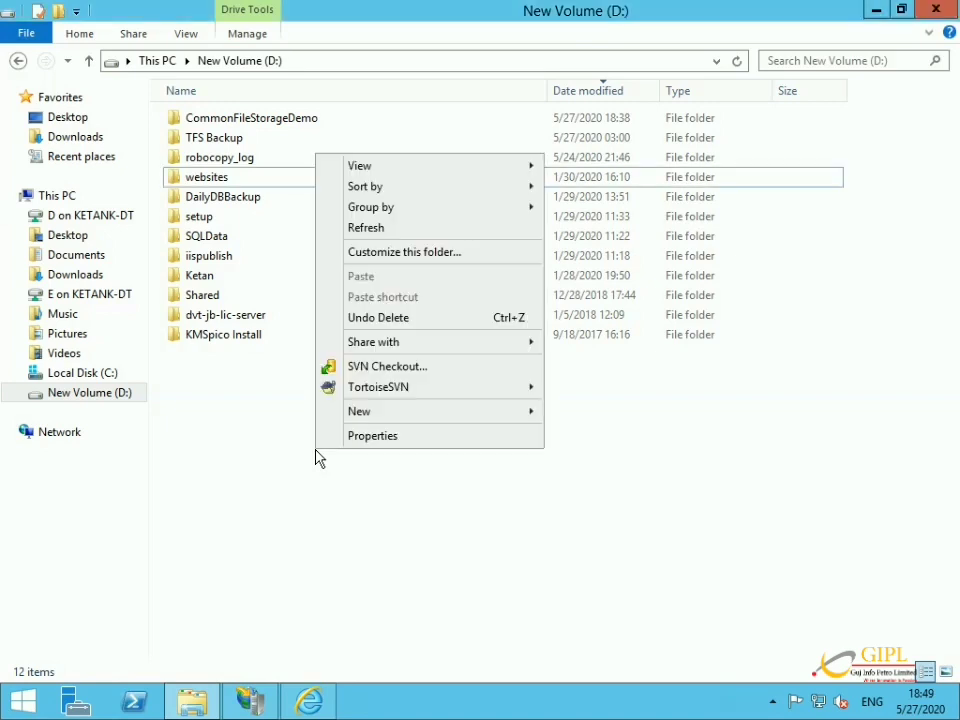
key(Return)
text(COMM)
key(BackSpace)
key(BackSpace)
key(BackSpace)
key(BackSpace)
text(co)
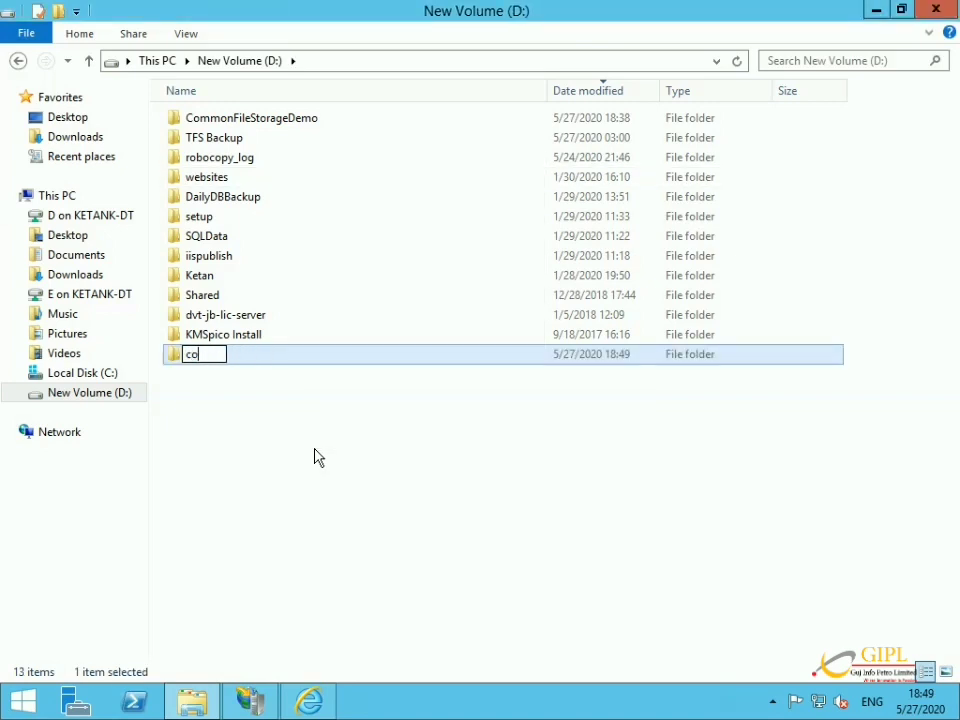
text(mmonstorage)
key(Return)
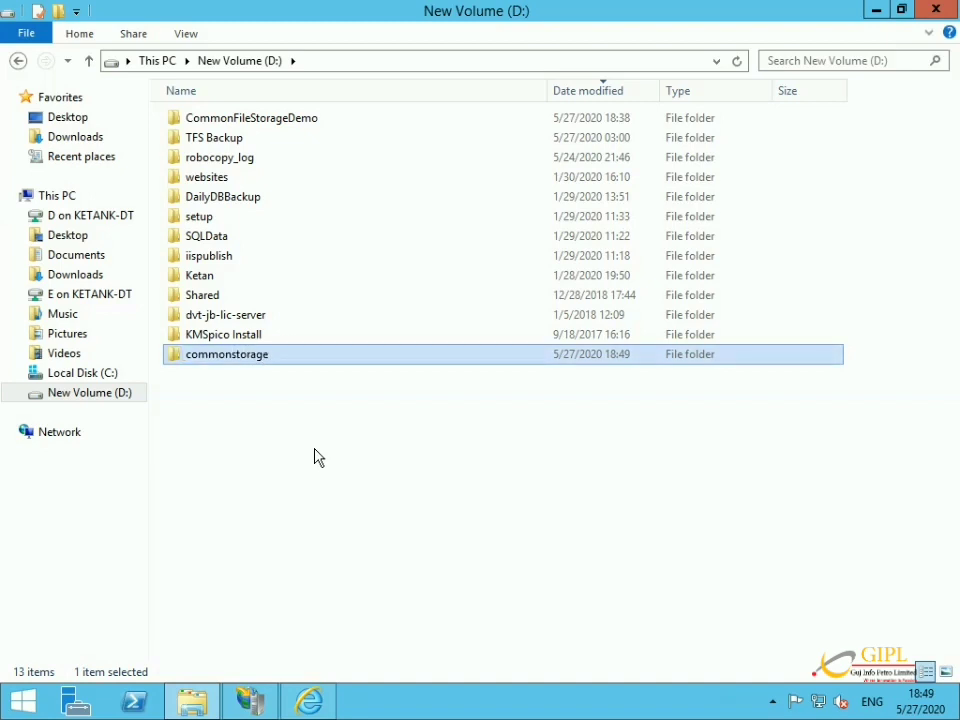
key(Return)
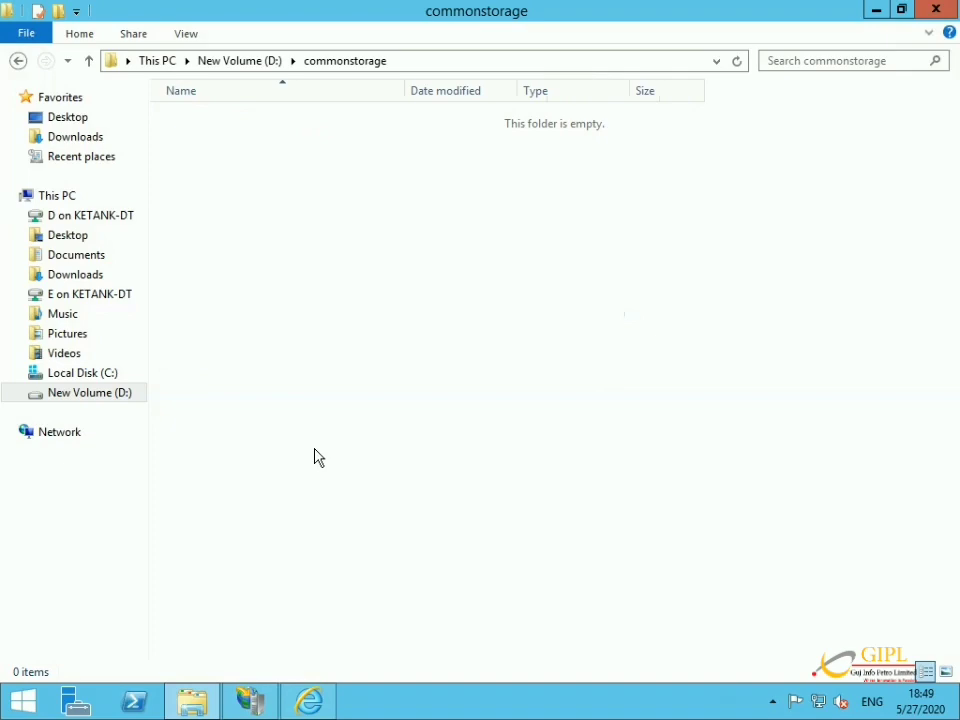
click(238, 702)
Delete the physical CommonIISData folder from the CommonFileStorageDemo site's directory.
right_click(72, 266)
click(86, 277)
click(364, 212)
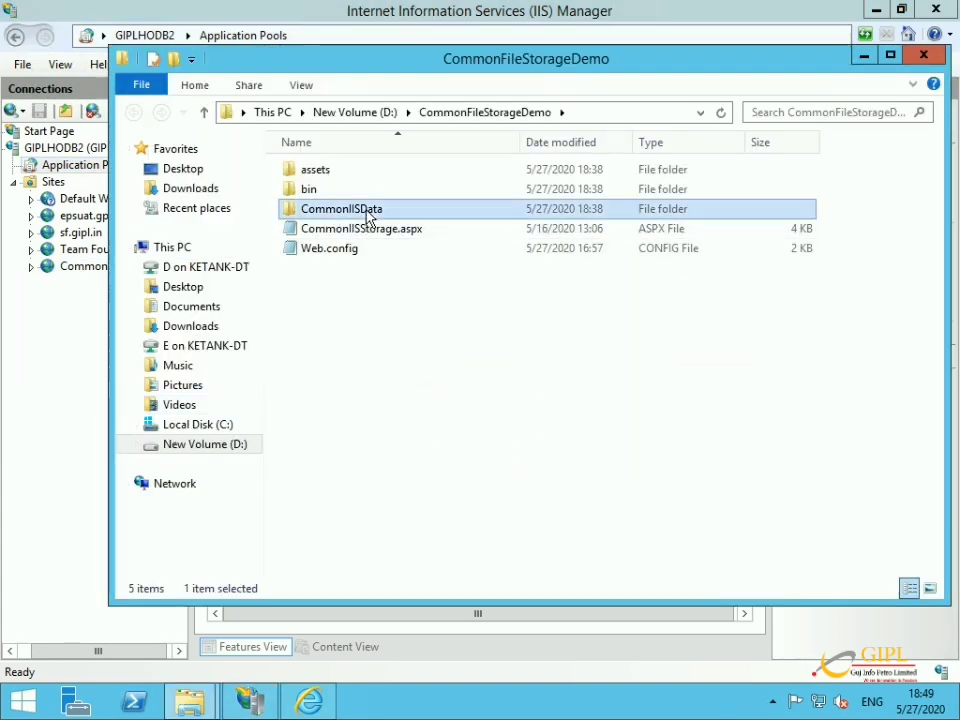
click(367, 212)
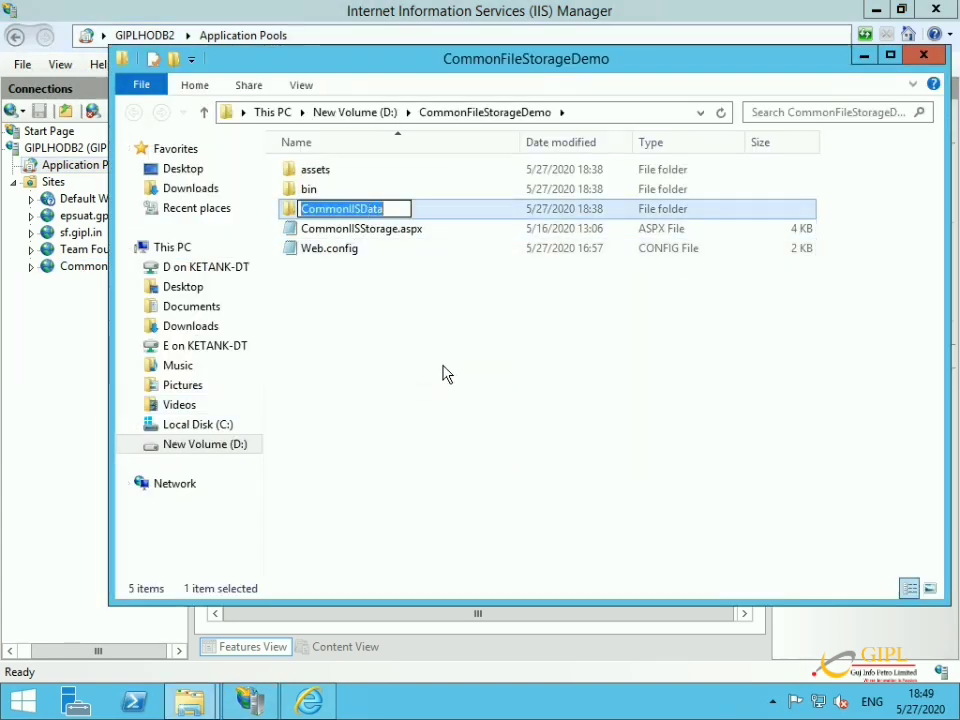
click(450, 365)
click(396, 212)
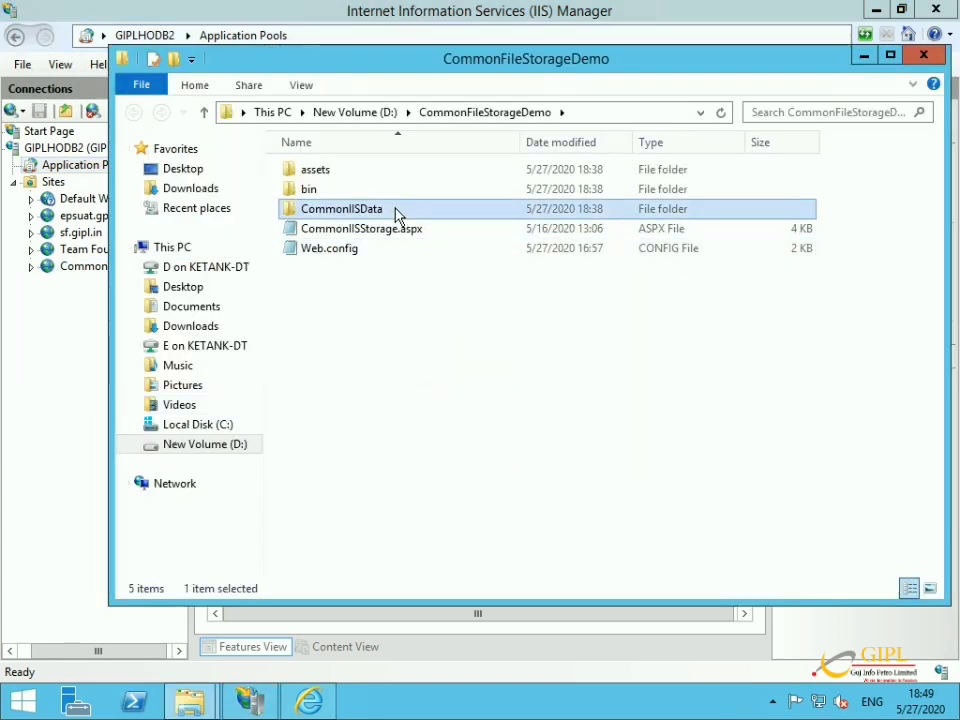
key(Delete)
Add a CommonIISData virtual directory to CommonFileStorageDemo with physical path D:\commonstorage.
click(31, 266)
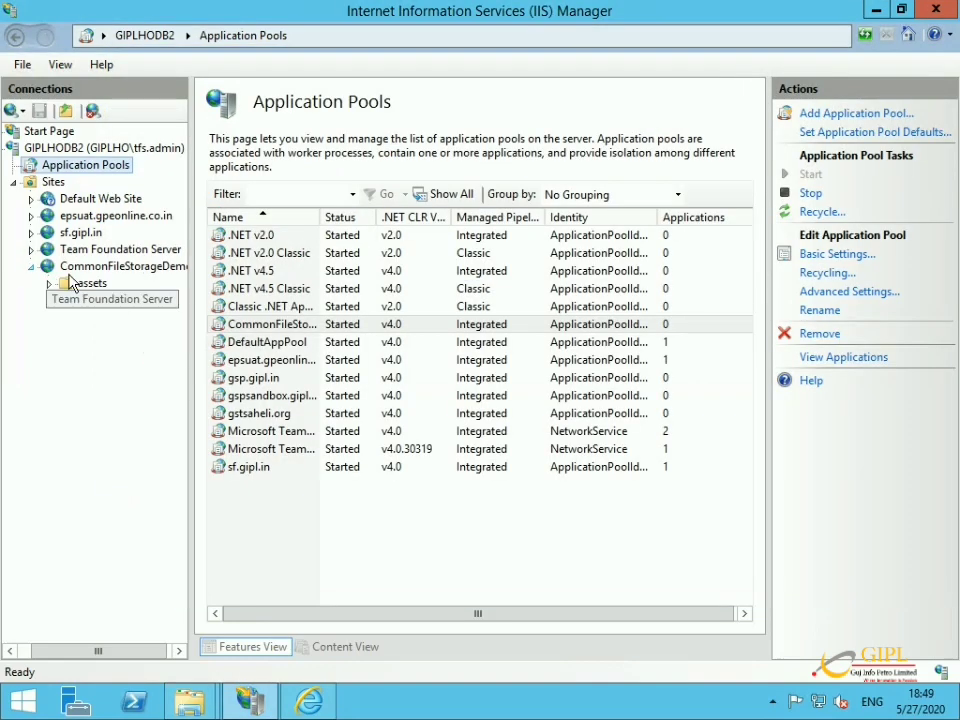
right_click(82, 267)
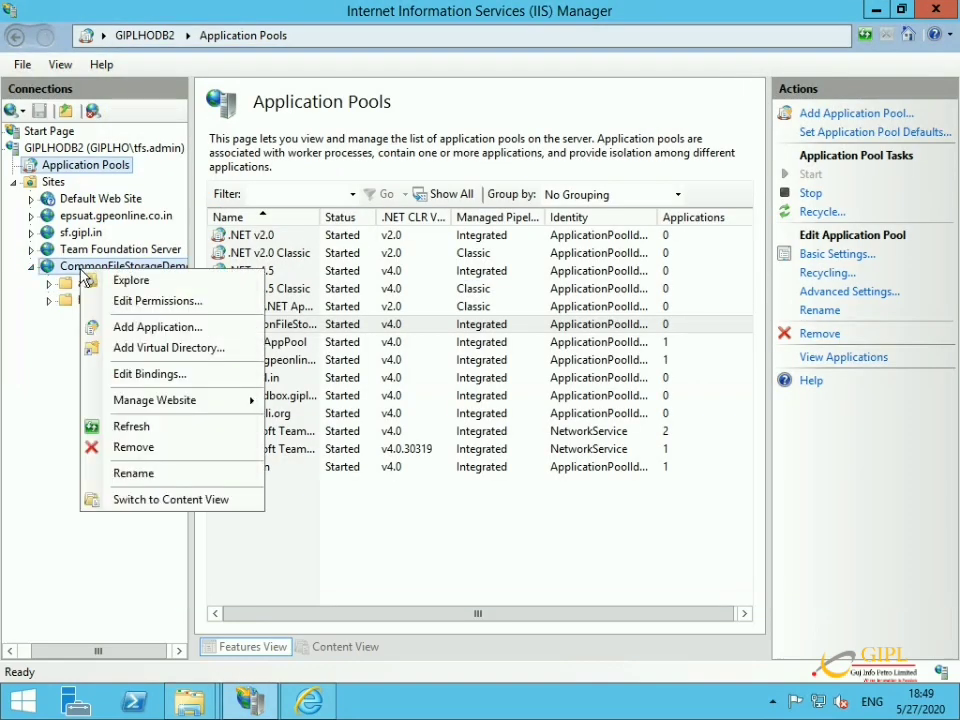
click(120, 350)
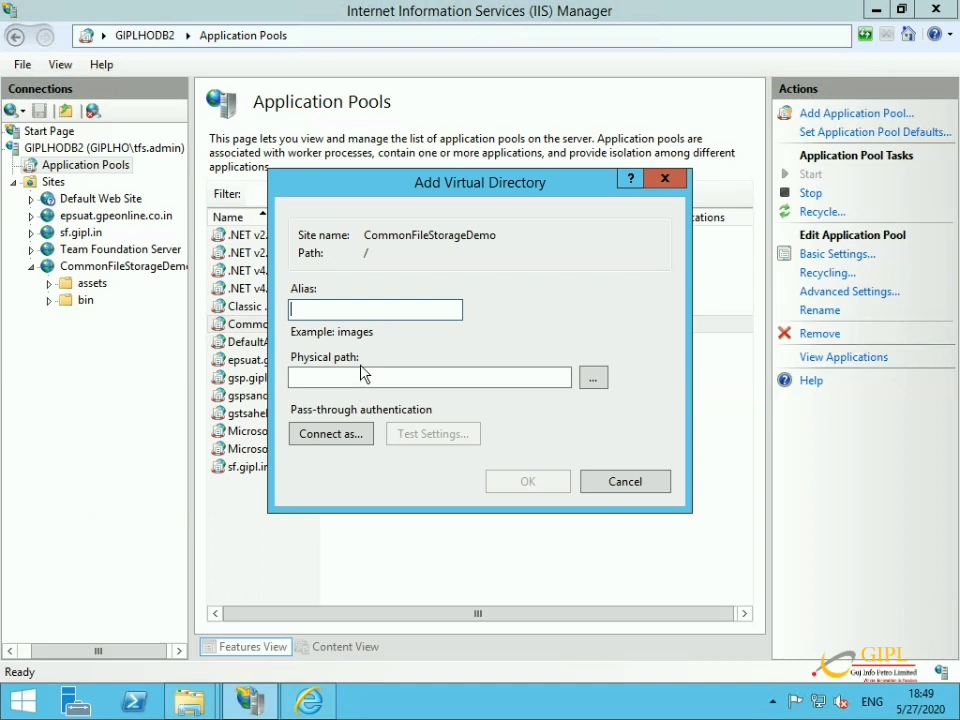
text(CommonIISData)
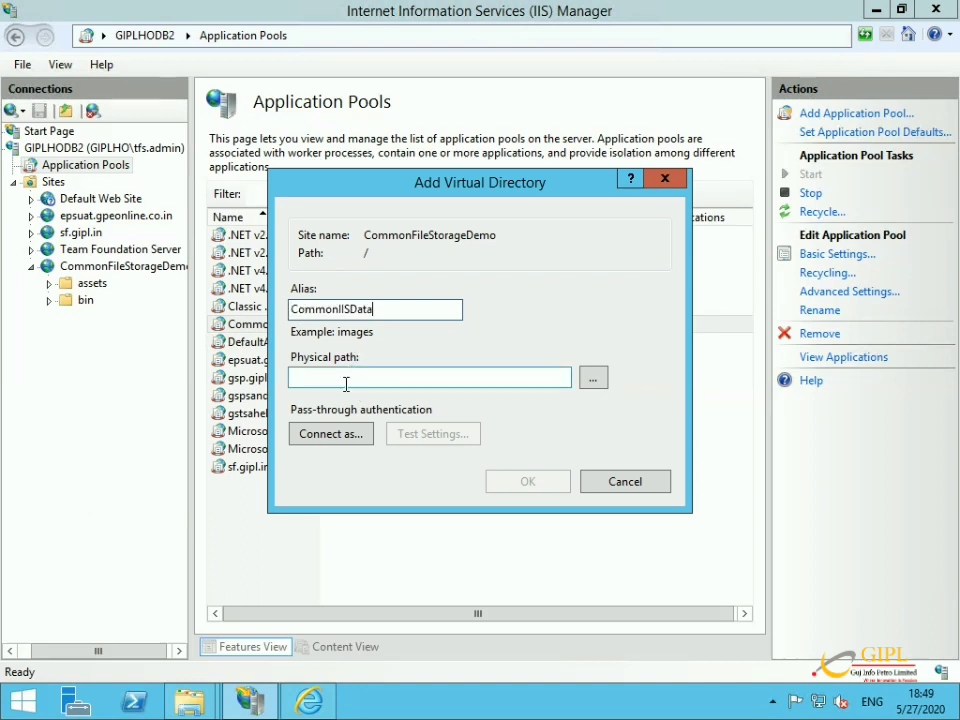
mouse_move(191, 705)
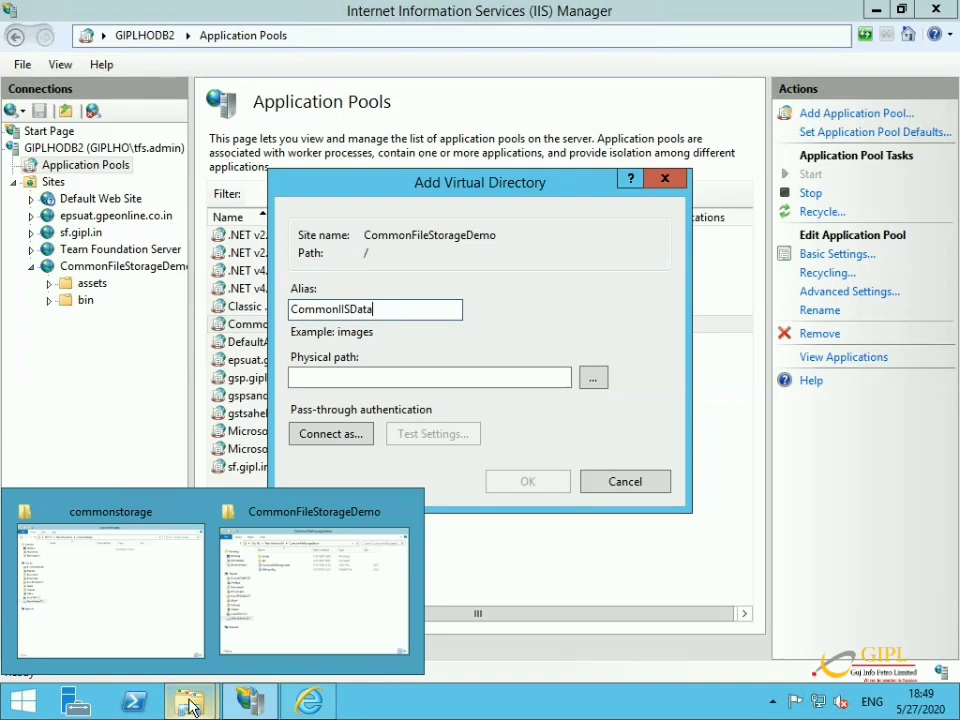
click(110, 621)
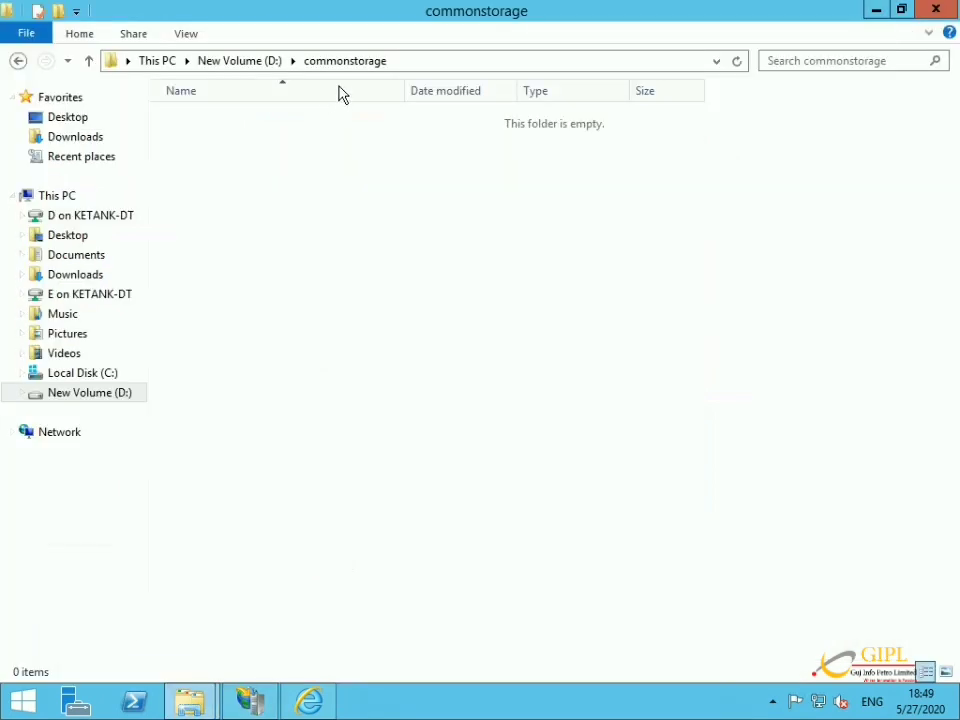
click(401, 62)
key(ctrl+c)
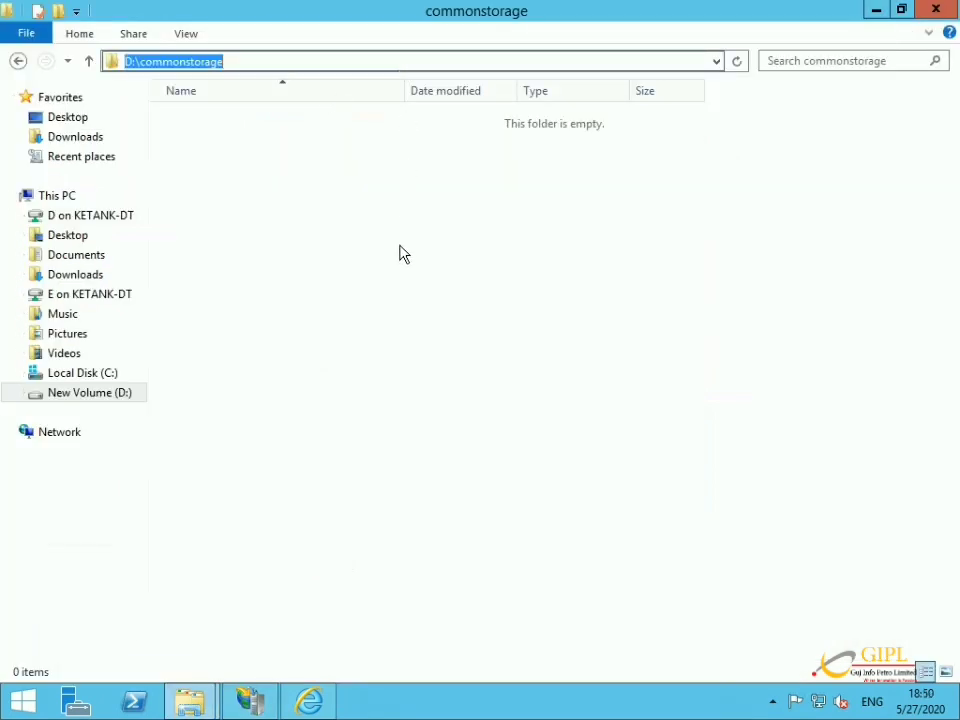
click(251, 702)
click(354, 376)
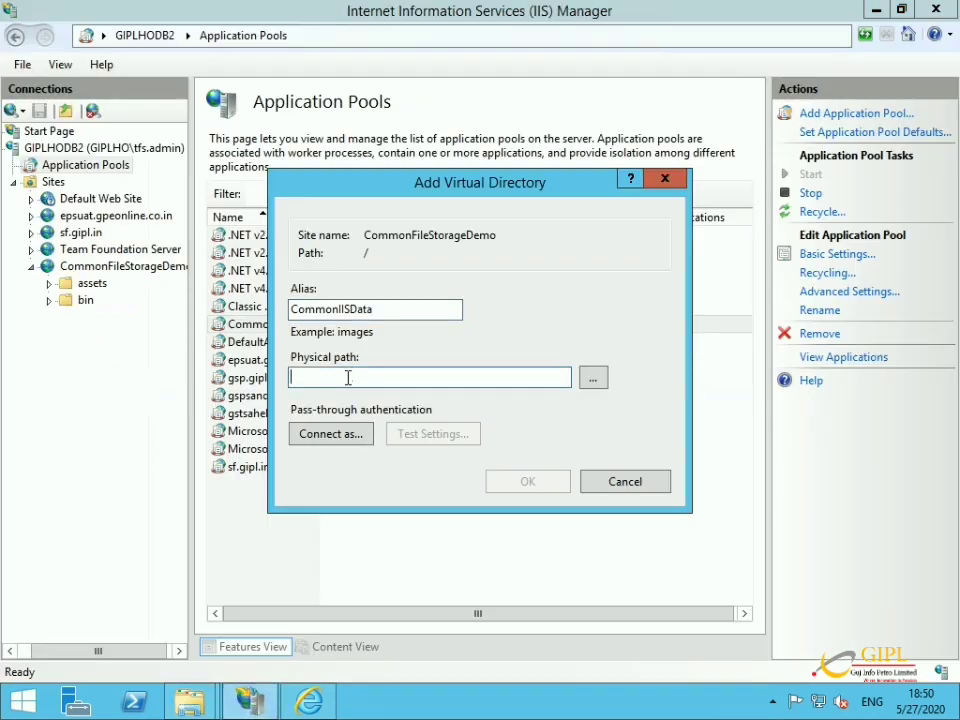
key(ctrl+v)
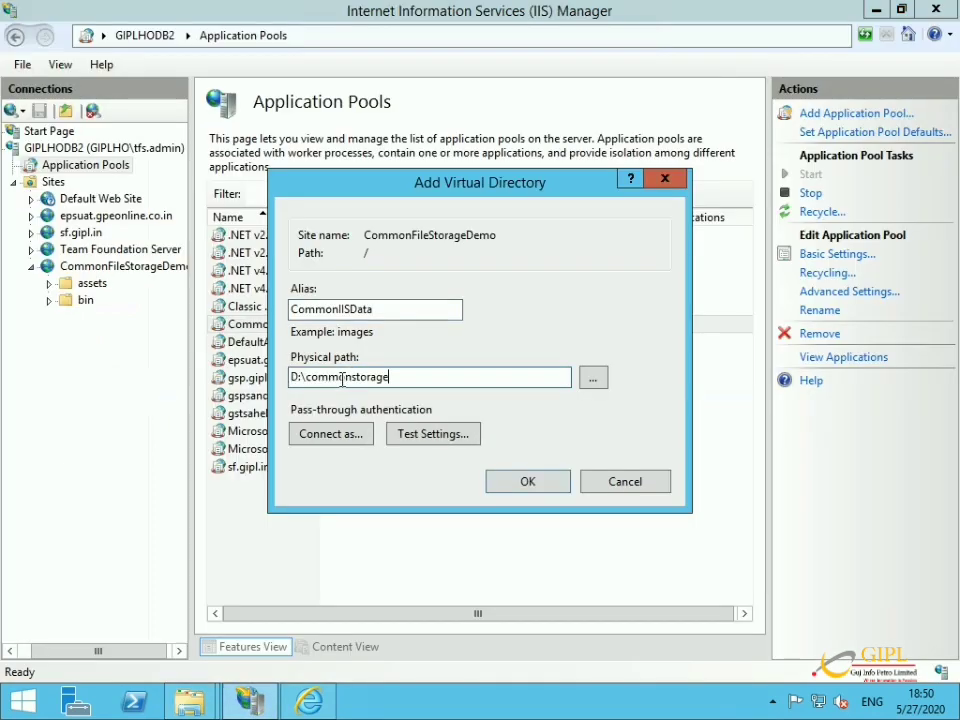
click(509, 487)
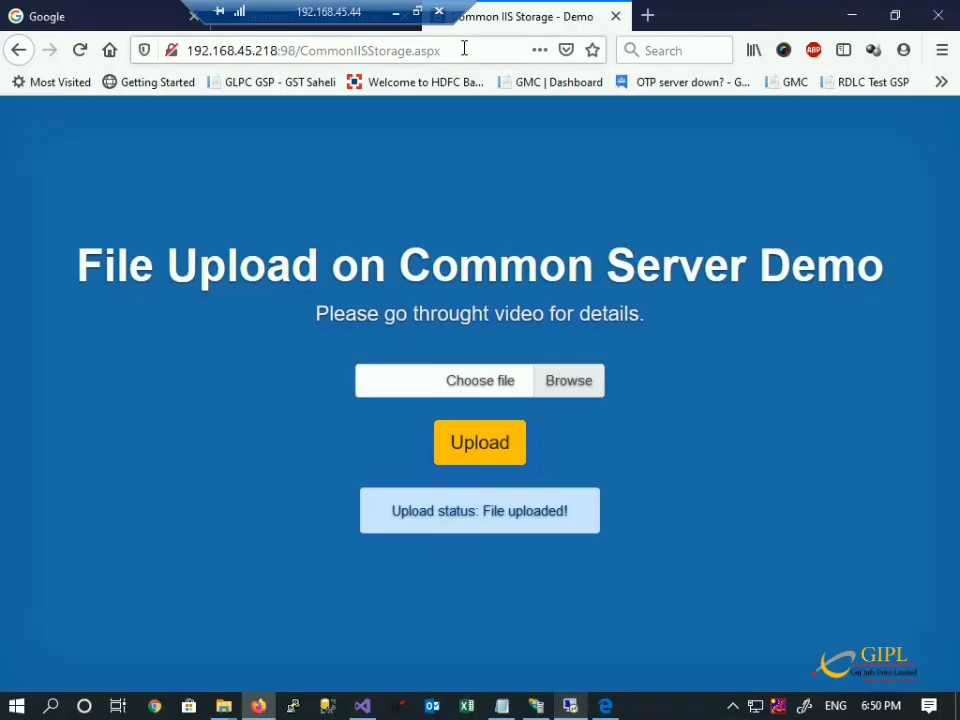
Reload the upload page and upload document.jpg until it reports File uploaded!
click(464, 48)
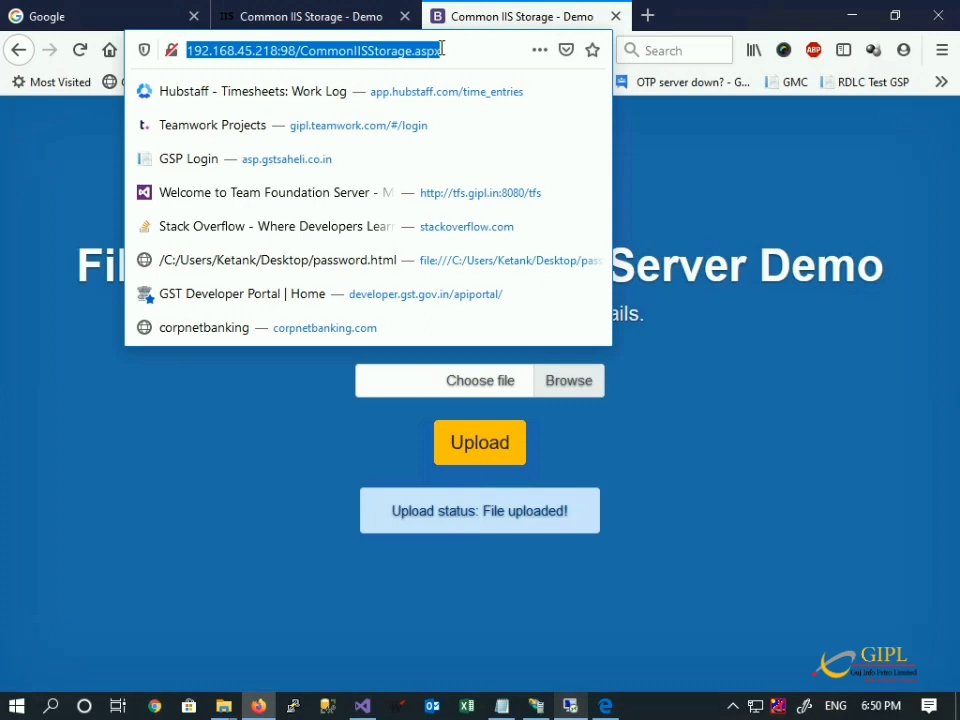
key(Return)
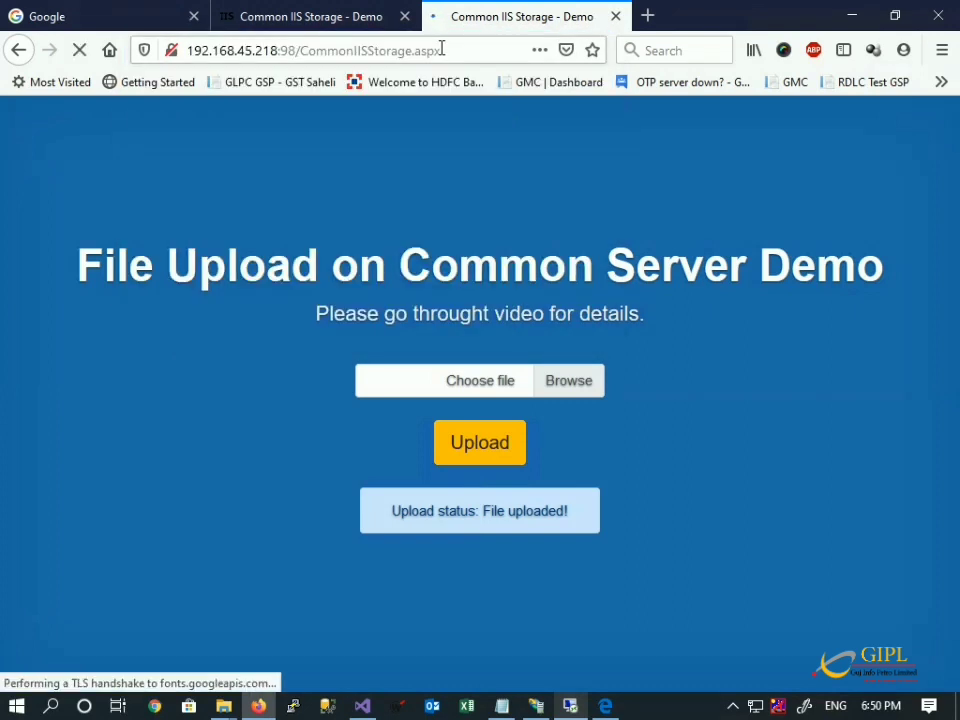
click(550, 386)
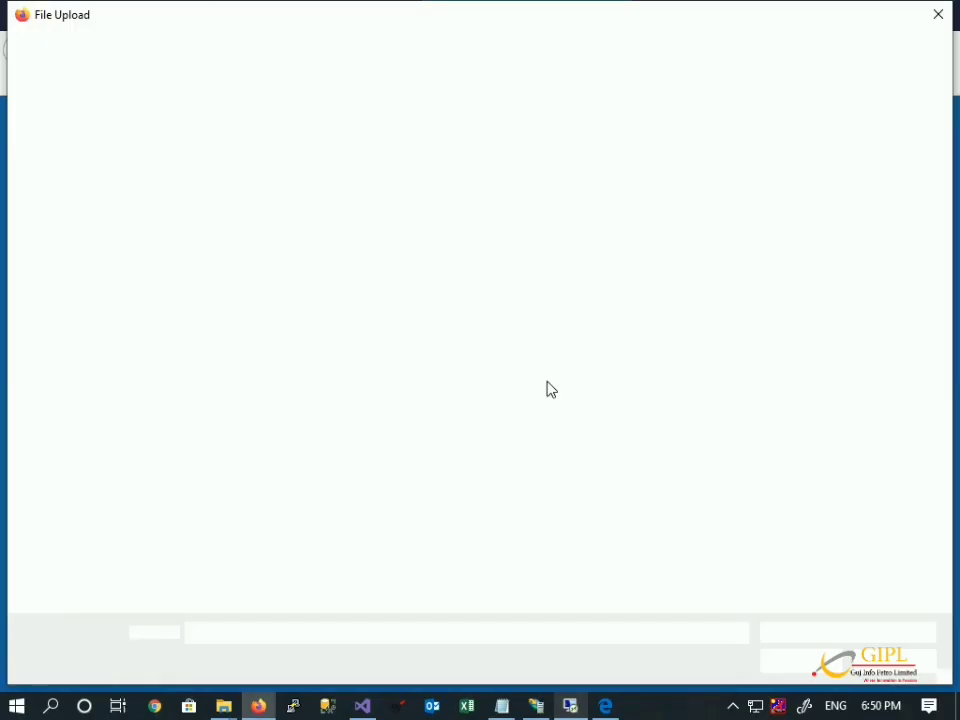
click(249, 203)
double_click(249, 203)
click(459, 446)
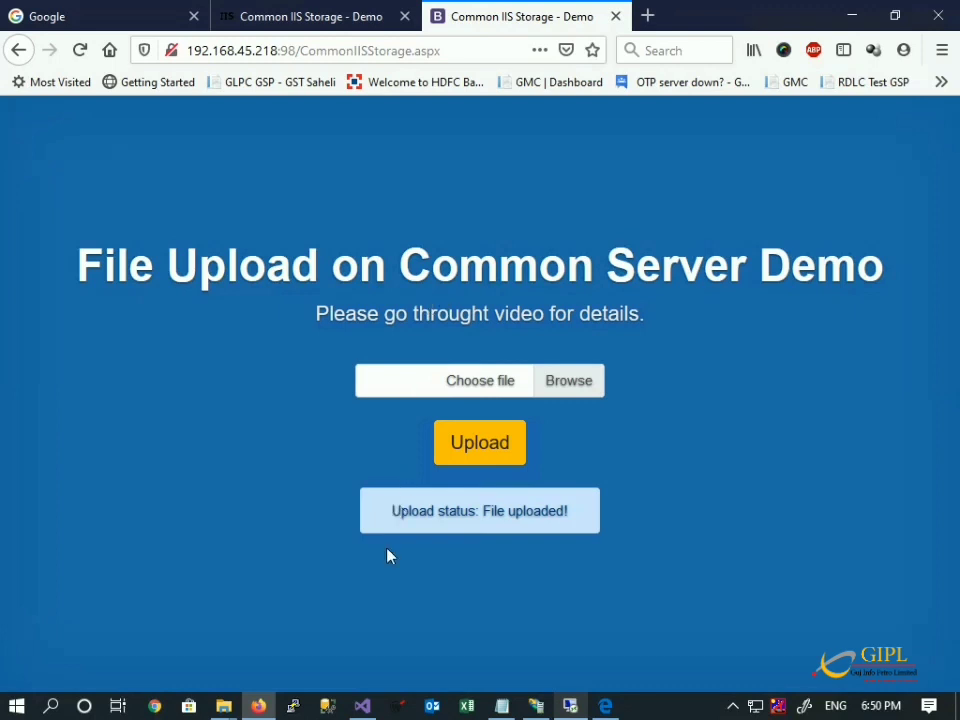
mouse_move(536, 706)
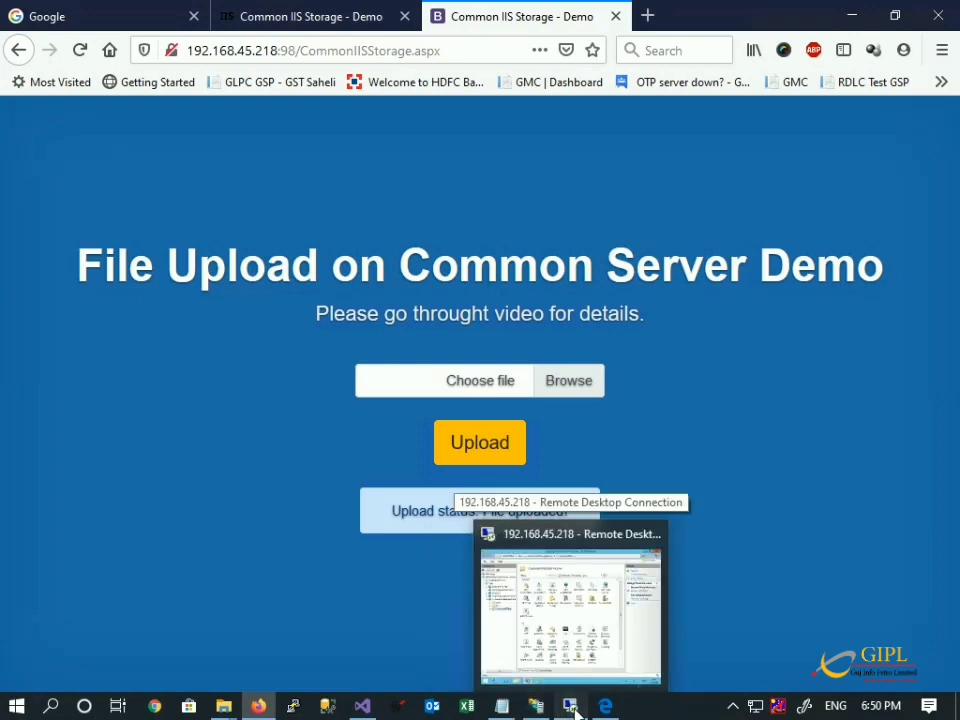
click(571, 706)
Bring up the commonstorage folder window showing the uploaded document.jpg.
mouse_move(196, 708)
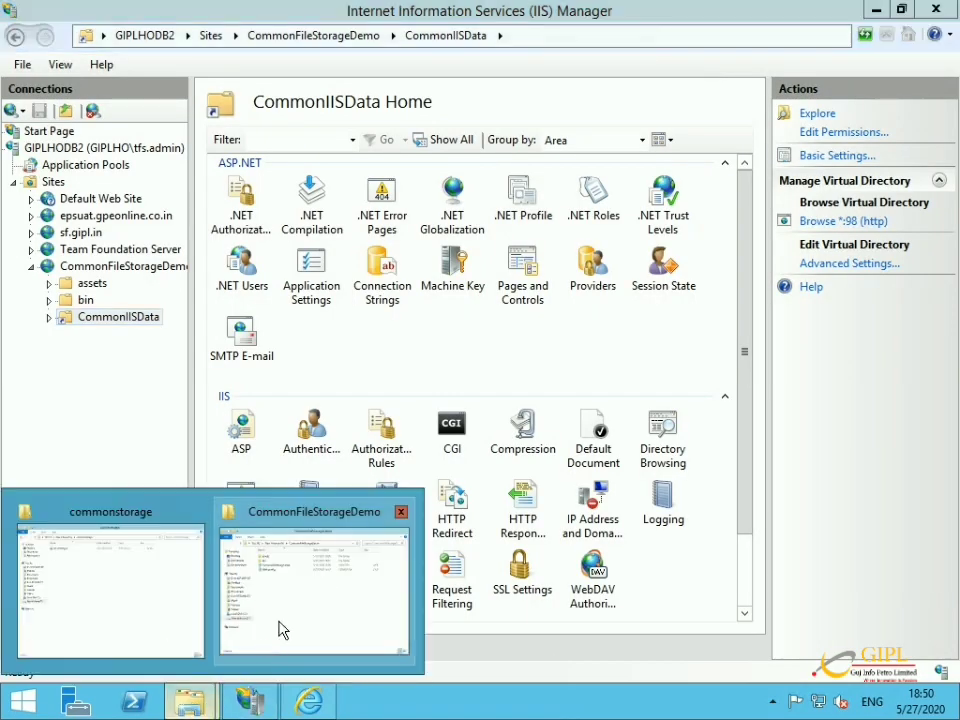
click(280, 630)
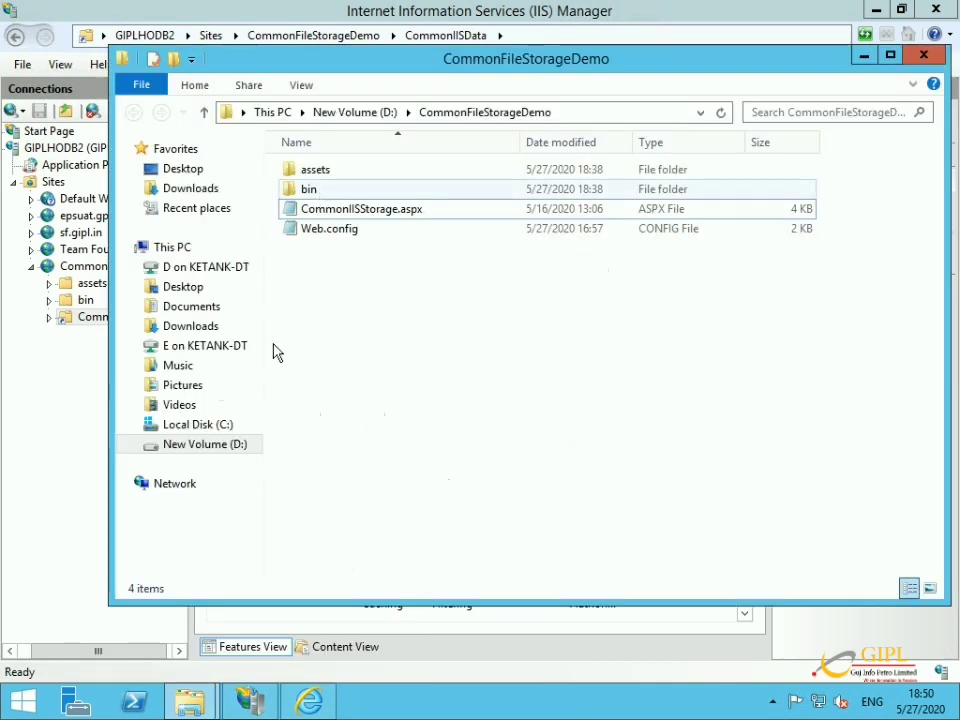
mouse_move(170, 712)
click(156, 628)
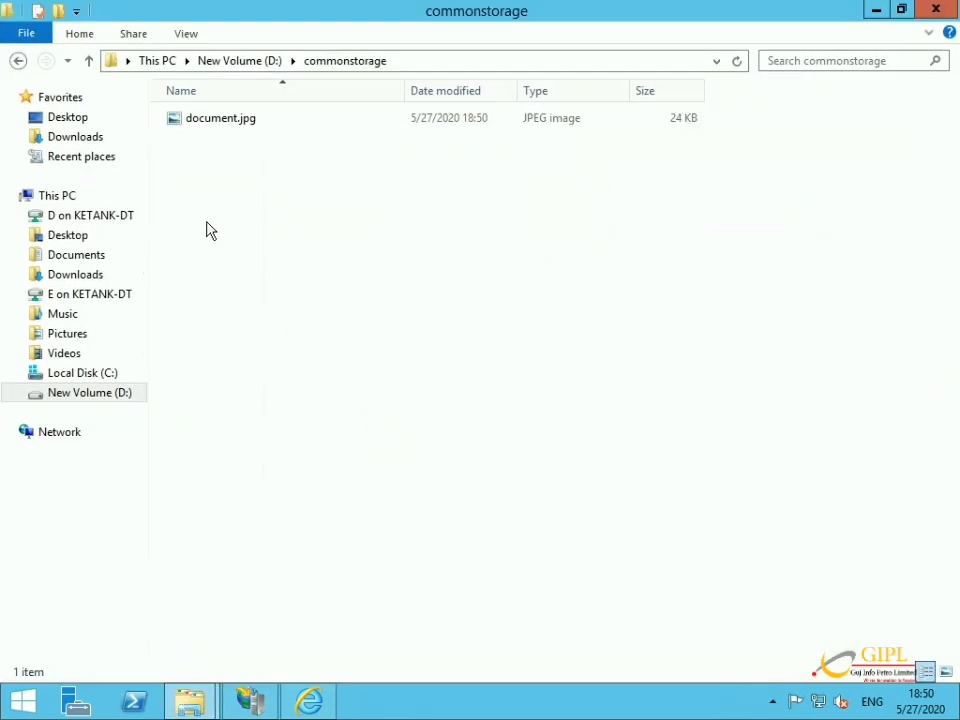
Share the commonstorage folder on the network as \\GIPLHODB2\commonstorage.
right_click(198, 208)
click(250, 482)
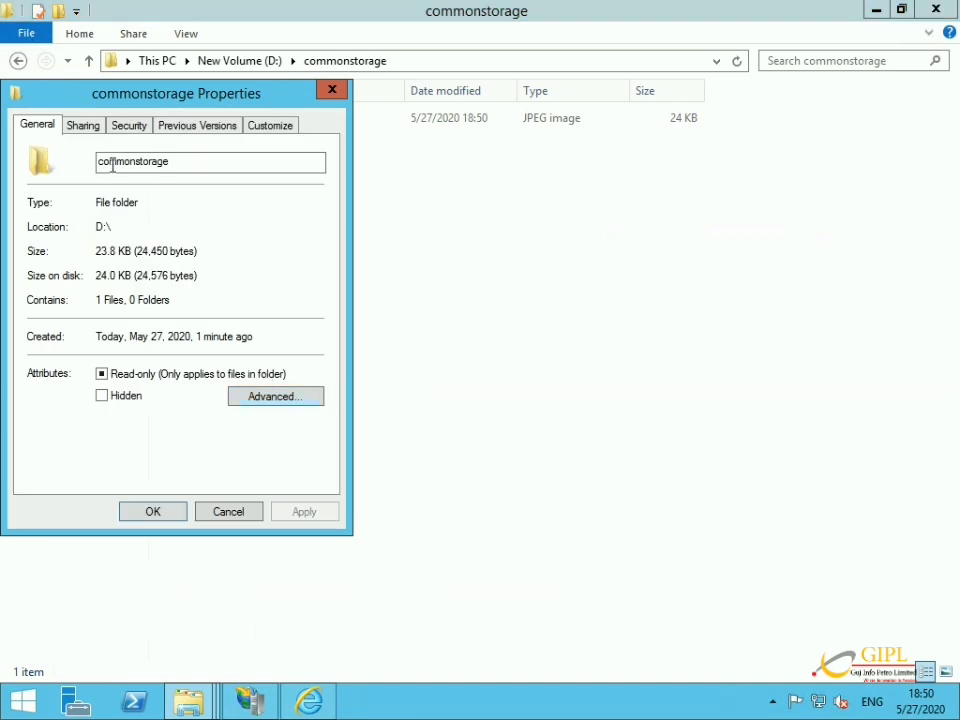
click(84, 127)
click(70, 251)
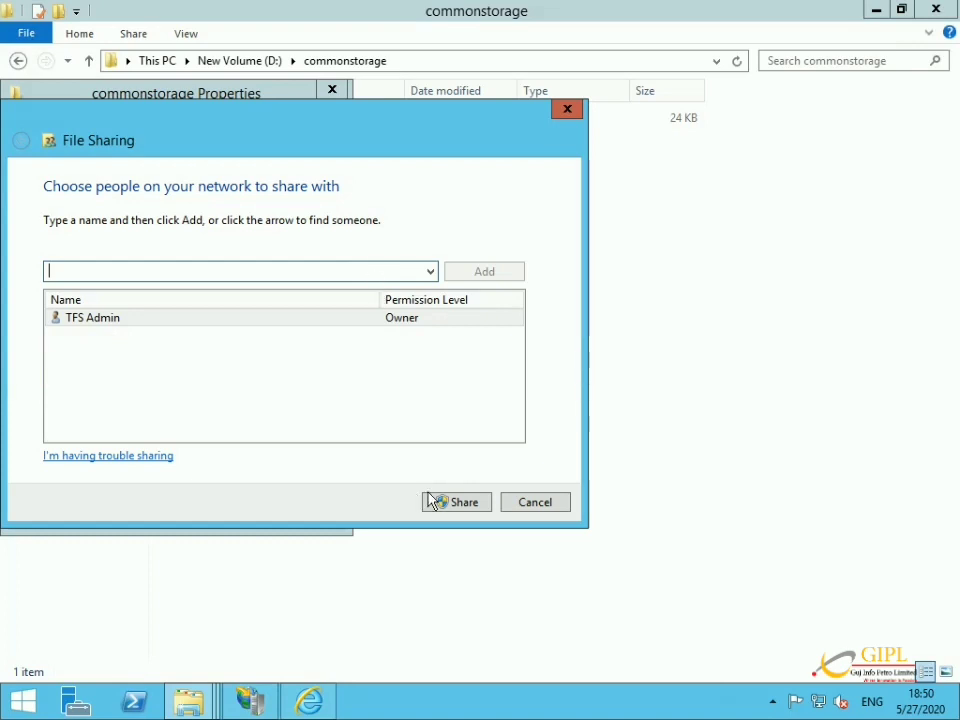
click(456, 504)
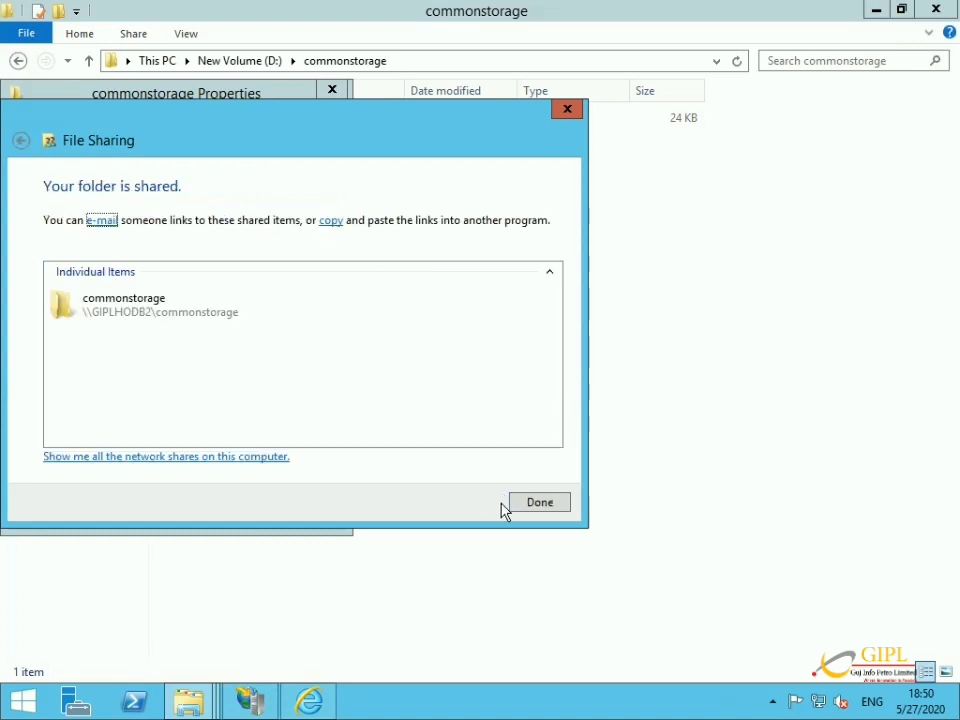
click(510, 505)
click(161, 510)
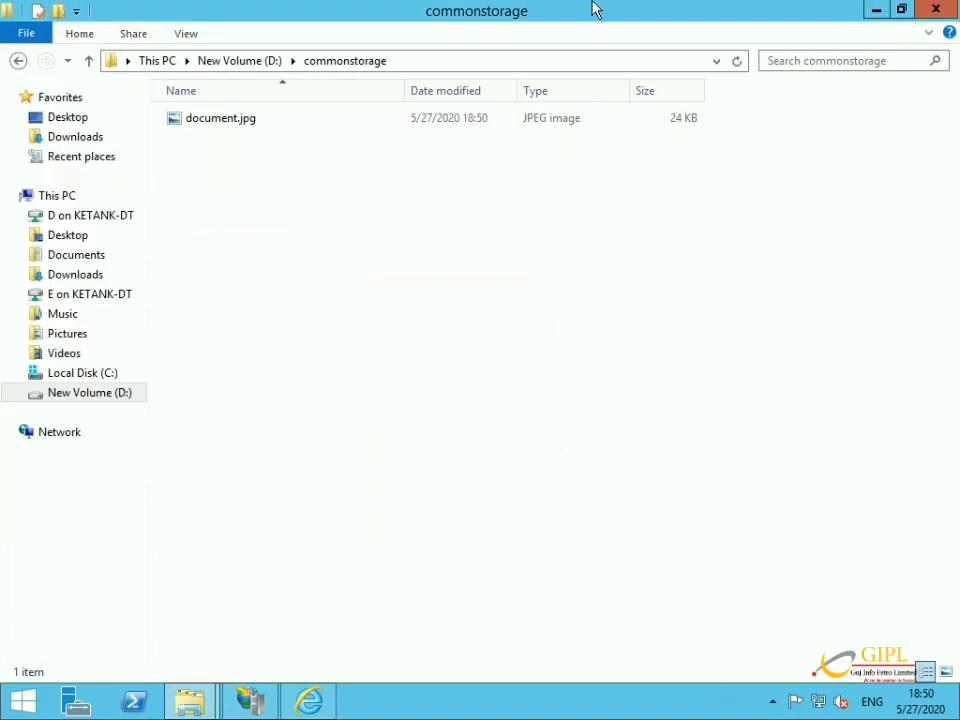
mouse_move(654, 6)
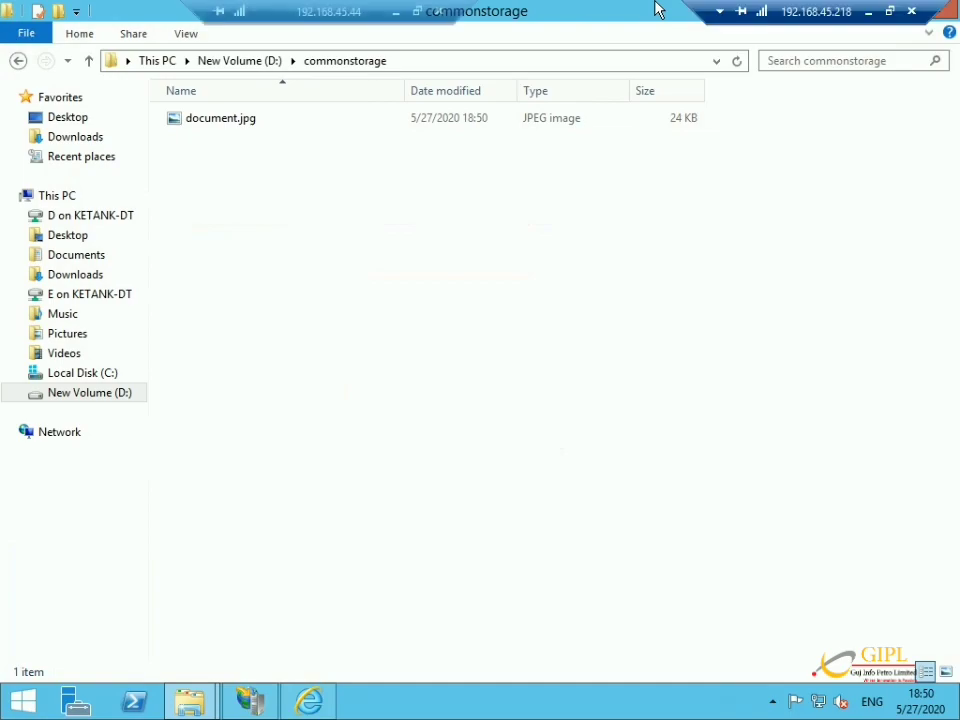
click(868, 12)
key(super+r)
text(\\19)
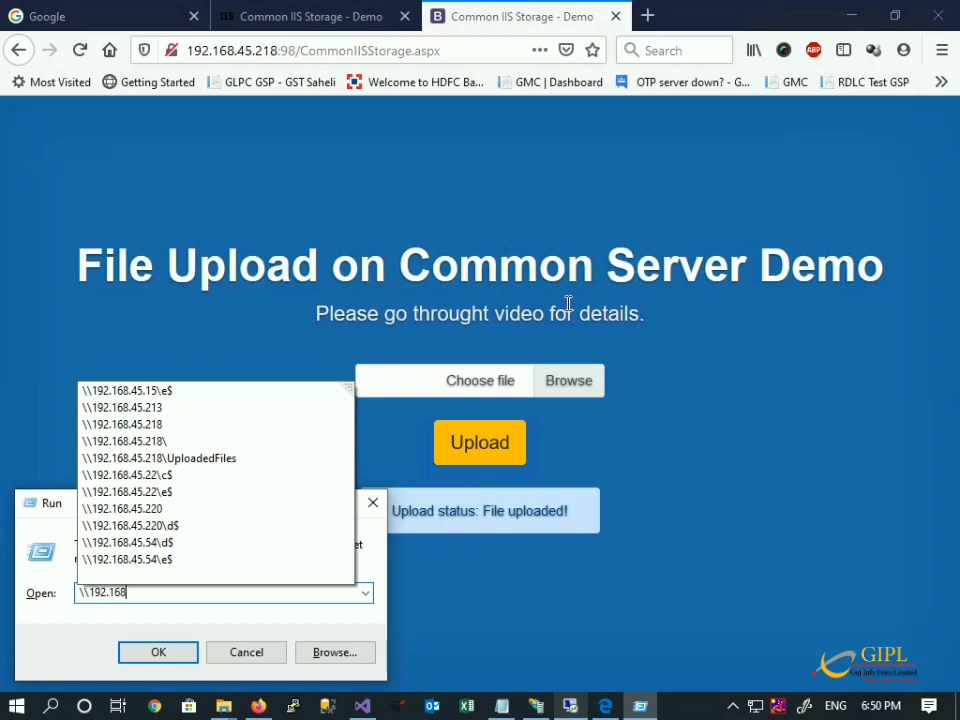
text(2.168.45.23)
key(BackSpace)
key(BackSpace)
text(218)
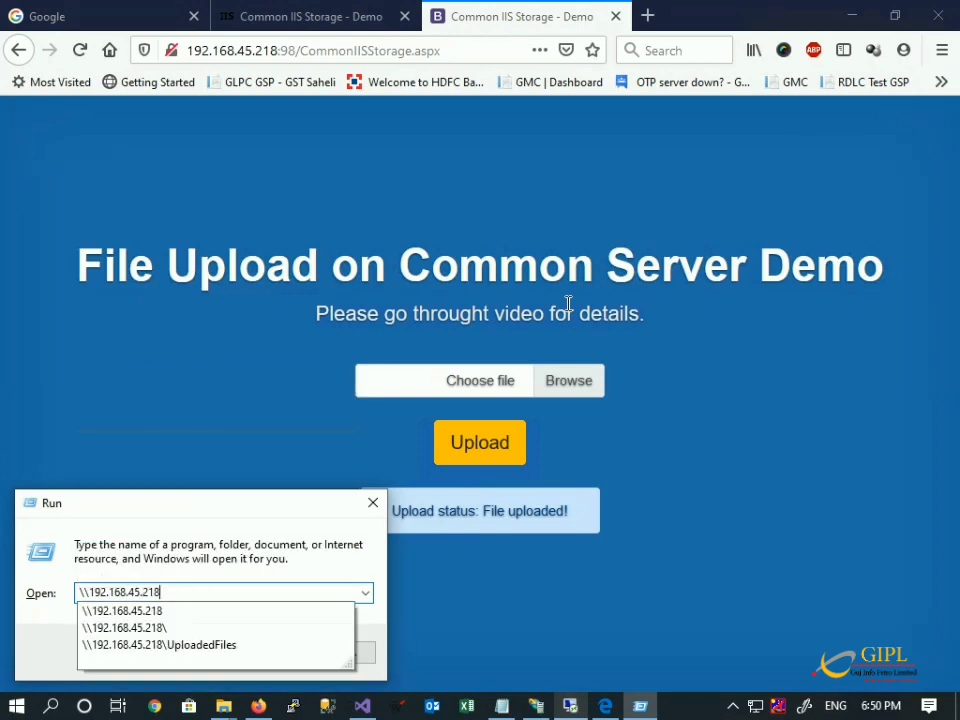
text(\C)
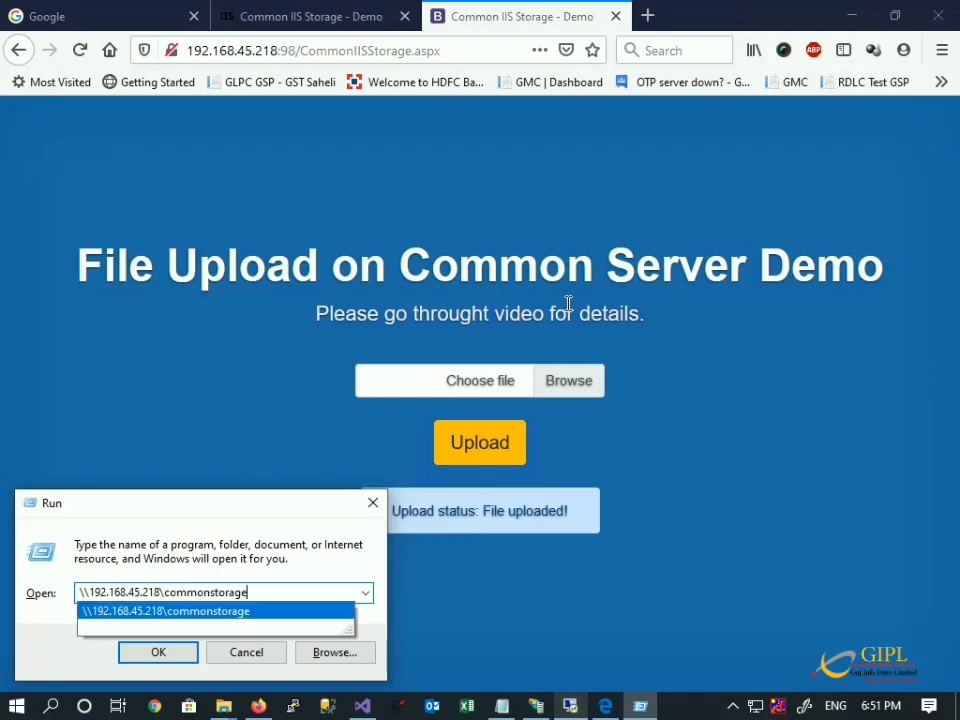
key(Down)
key(Return)
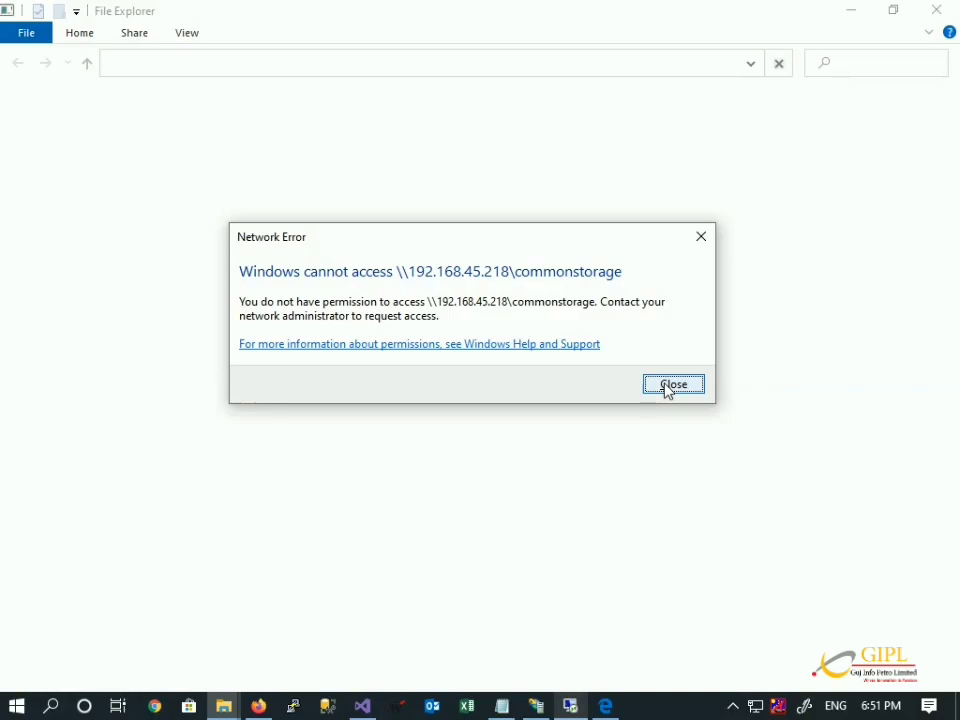
click(668, 387)
mouse_move(572, 706)
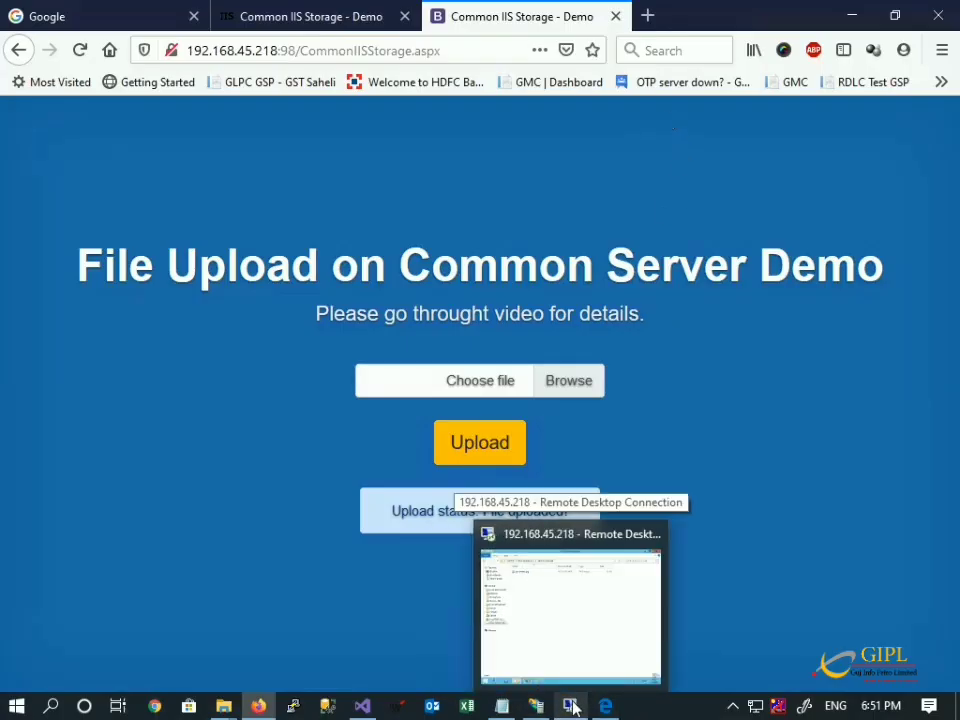
Add Everyone to the commonstorage share with Read access and apply the sharing.
click(572, 706)
right_click(265, 254)
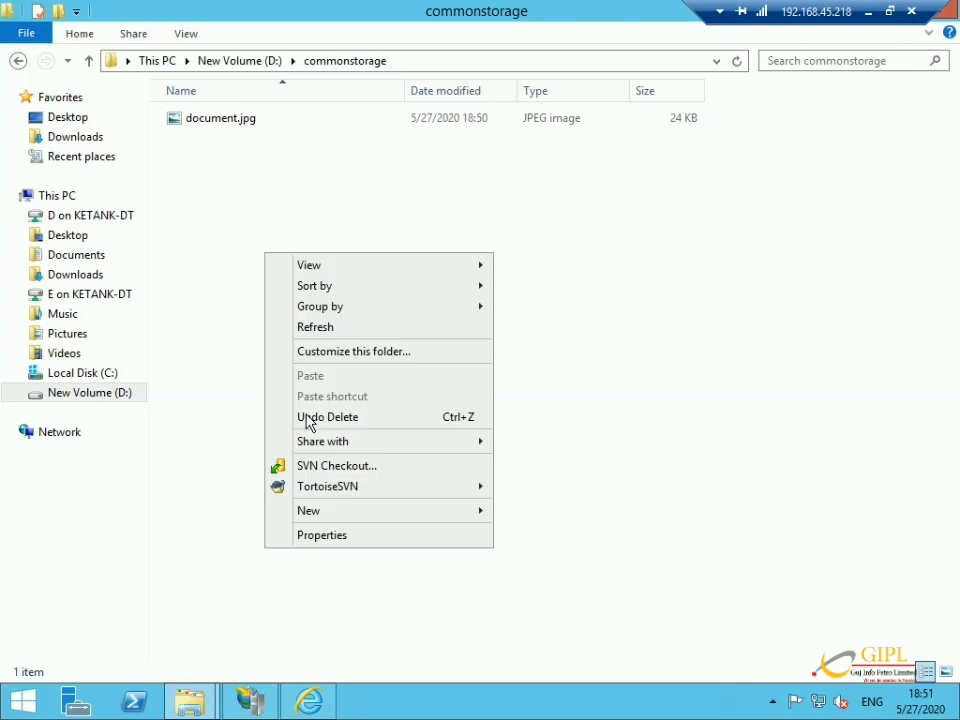
click(329, 537)
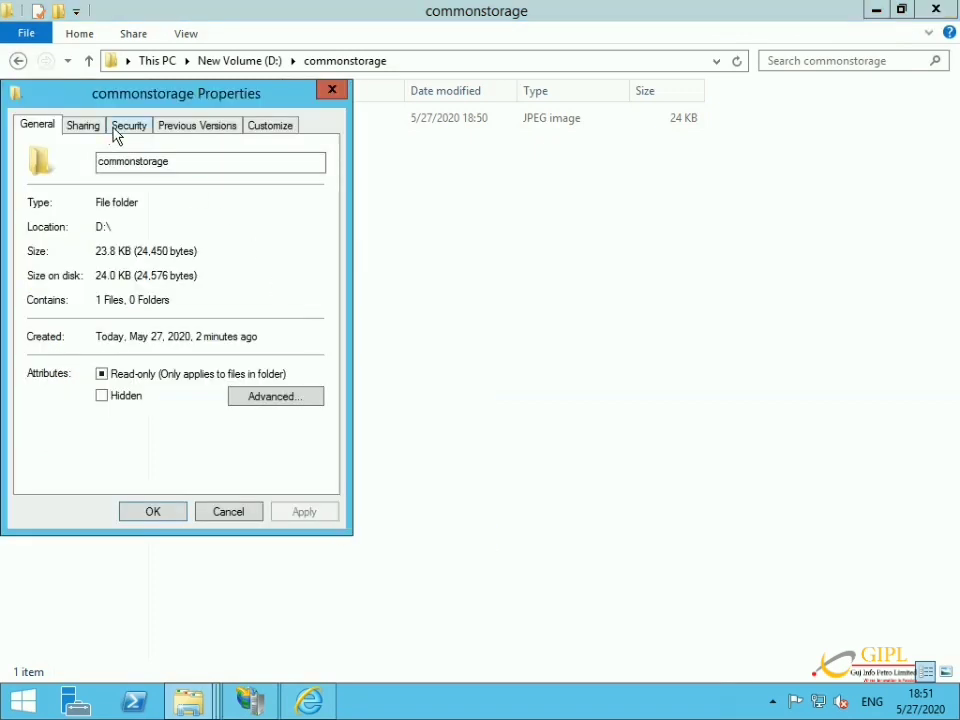
click(80, 130)
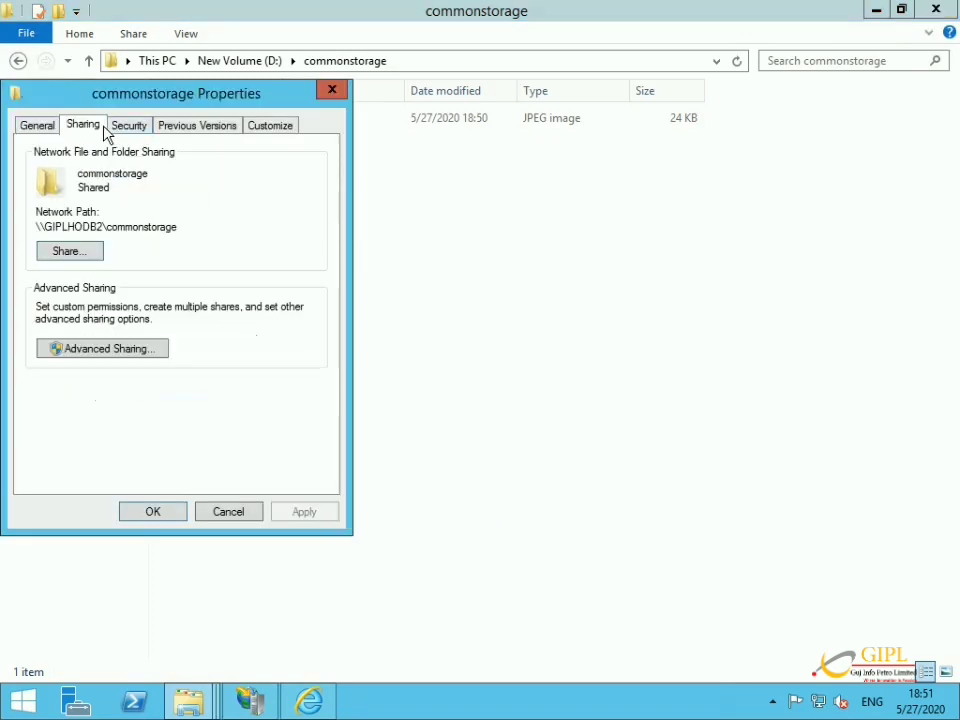
click(88, 256)
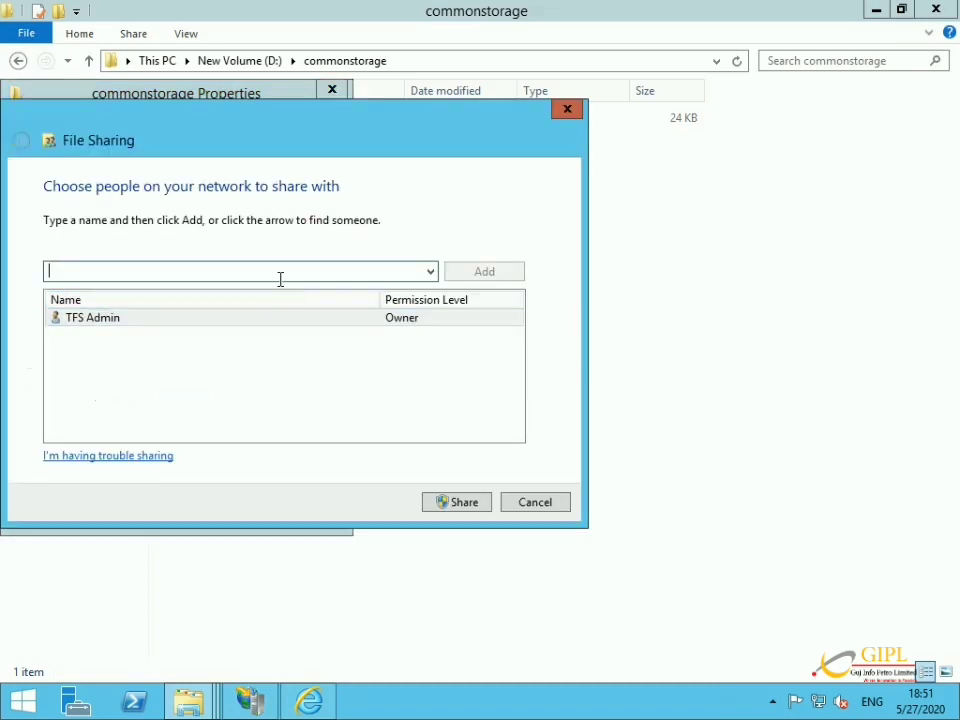
text(everyone)
click(462, 280)
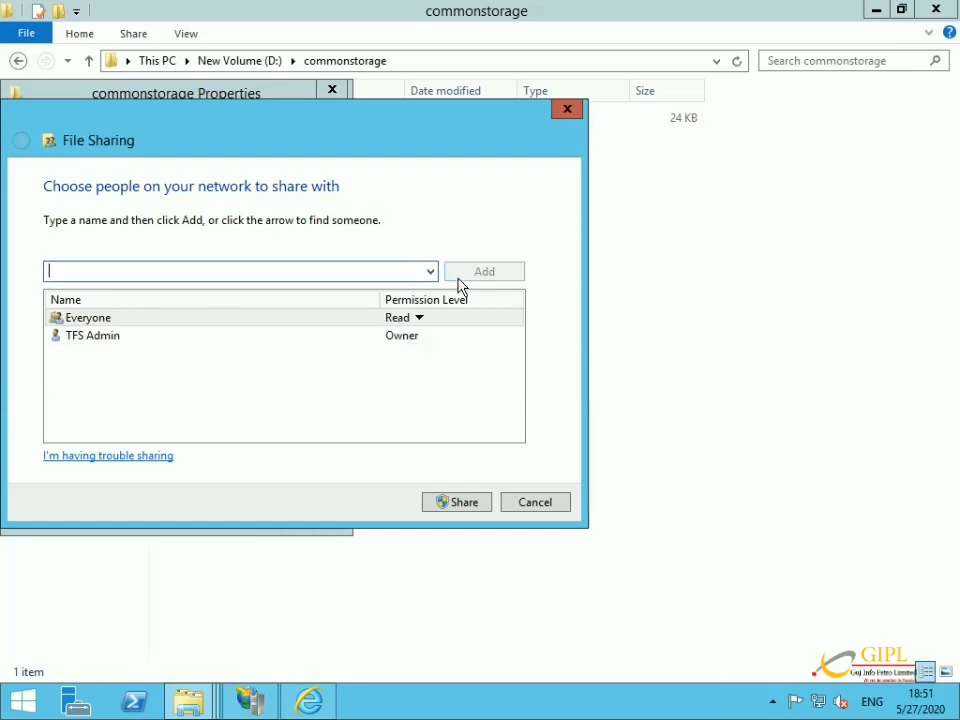
click(452, 504)
click(556, 502)
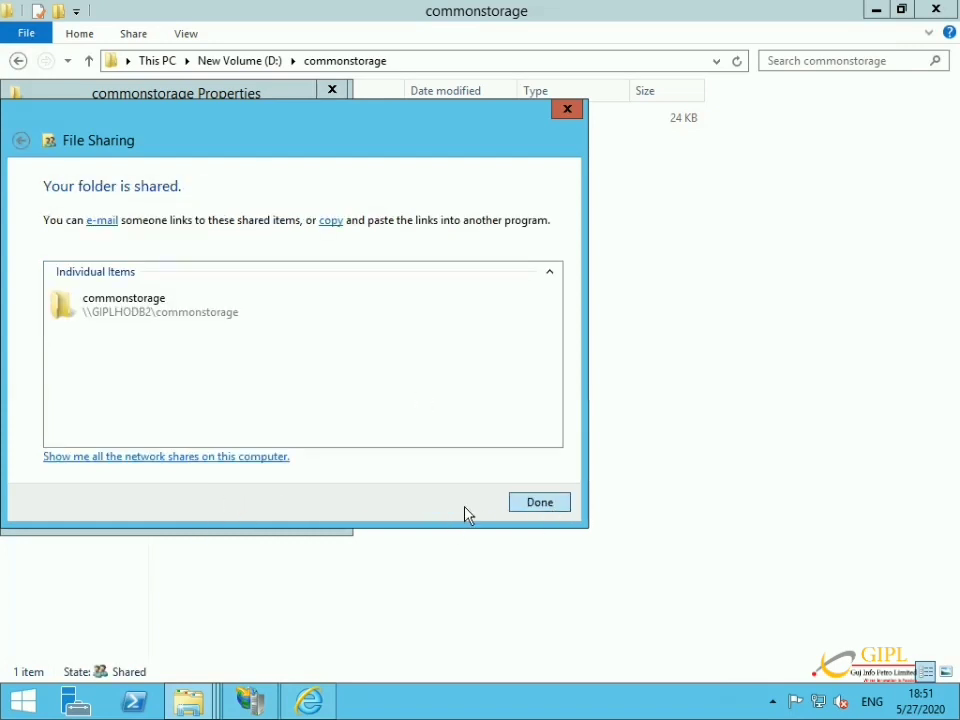
click(167, 504)
Open \\192.168.45.218\commonstorage locally via Run to confirm document.jpg, then return to the server.
mouse_move(750, 9)
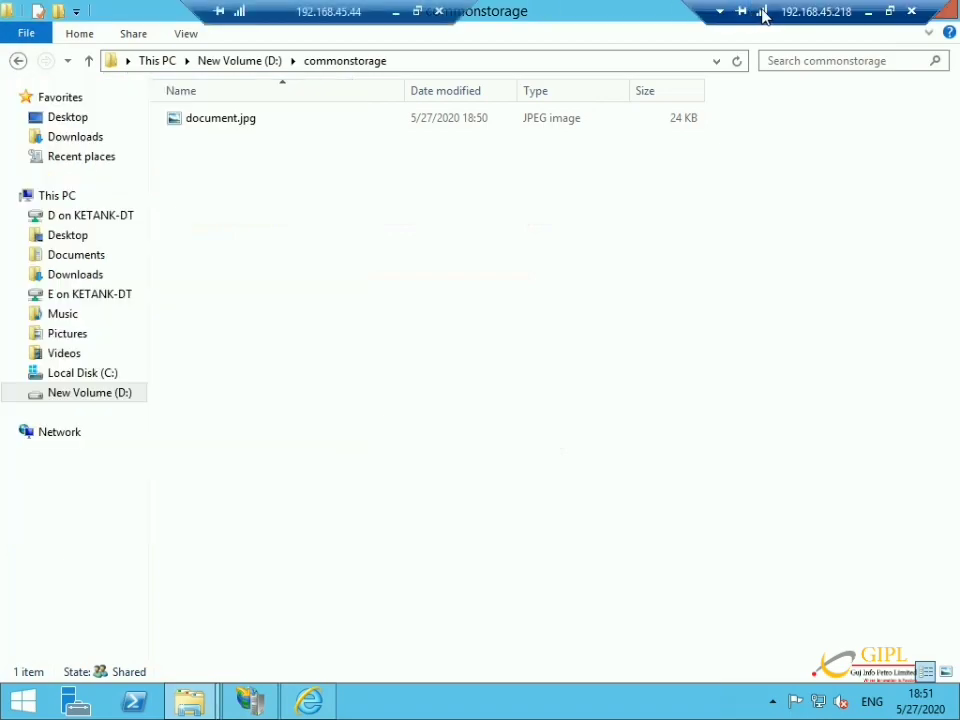
click(872, 9)
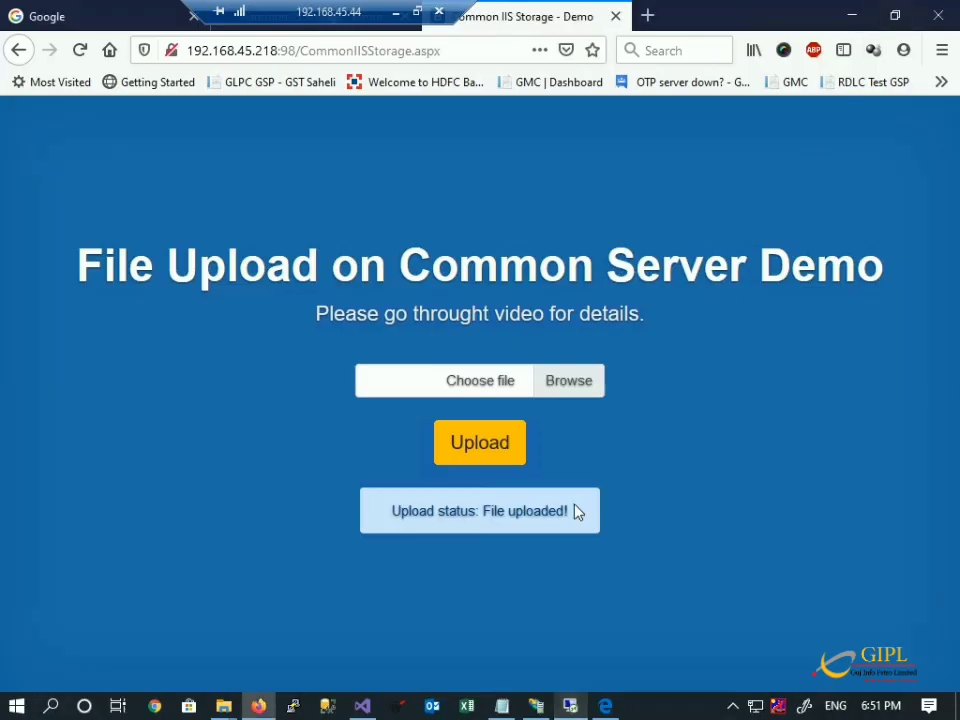
key(super+r)
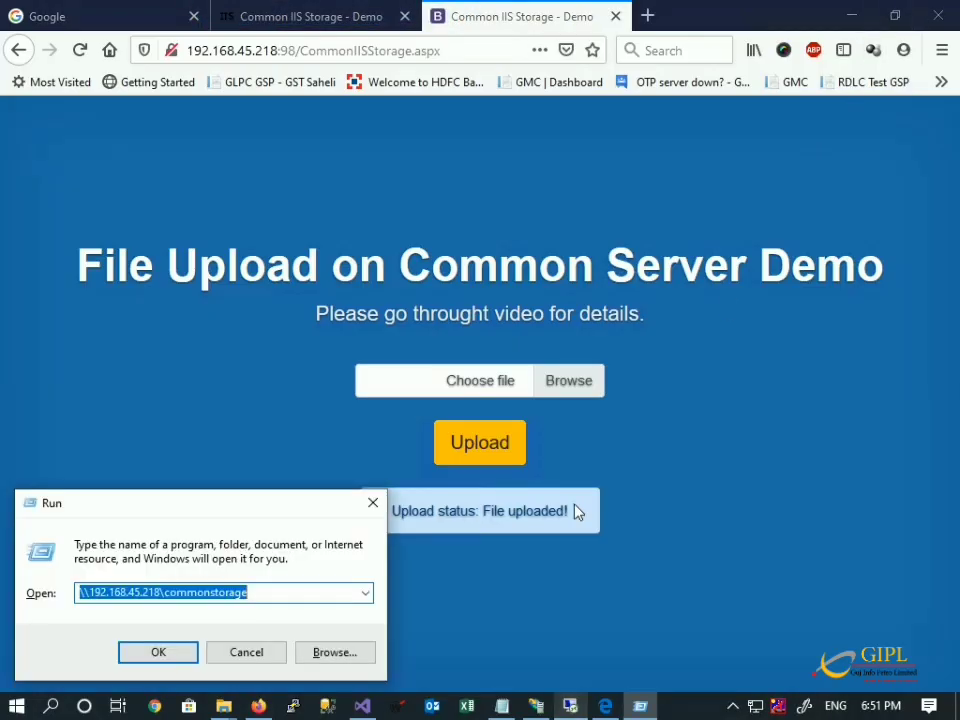
key(Return)
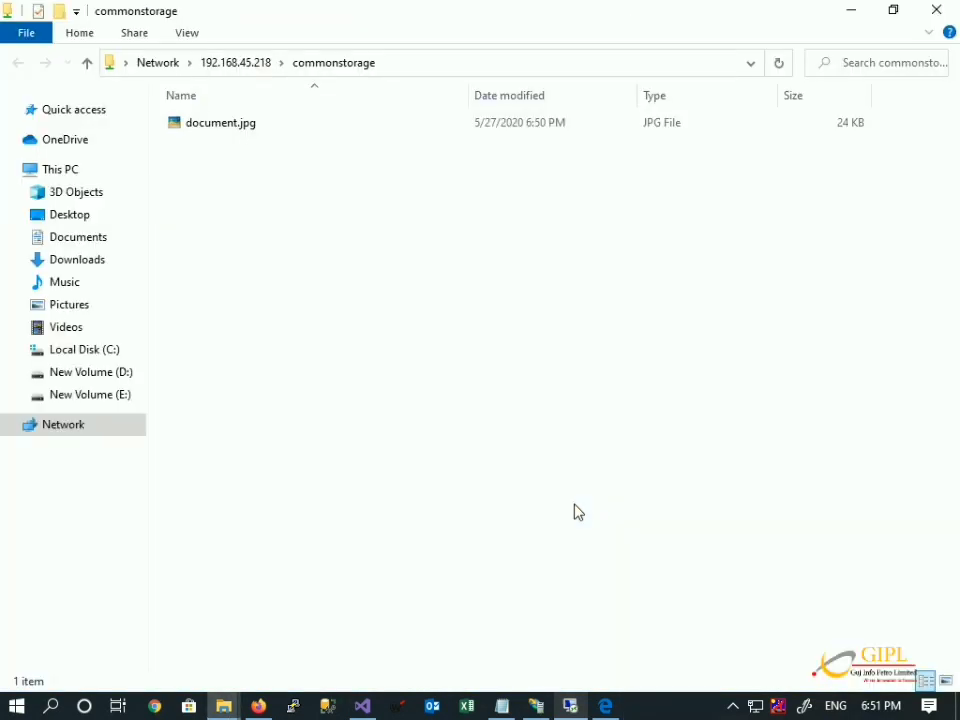
mouse_move(572, 702)
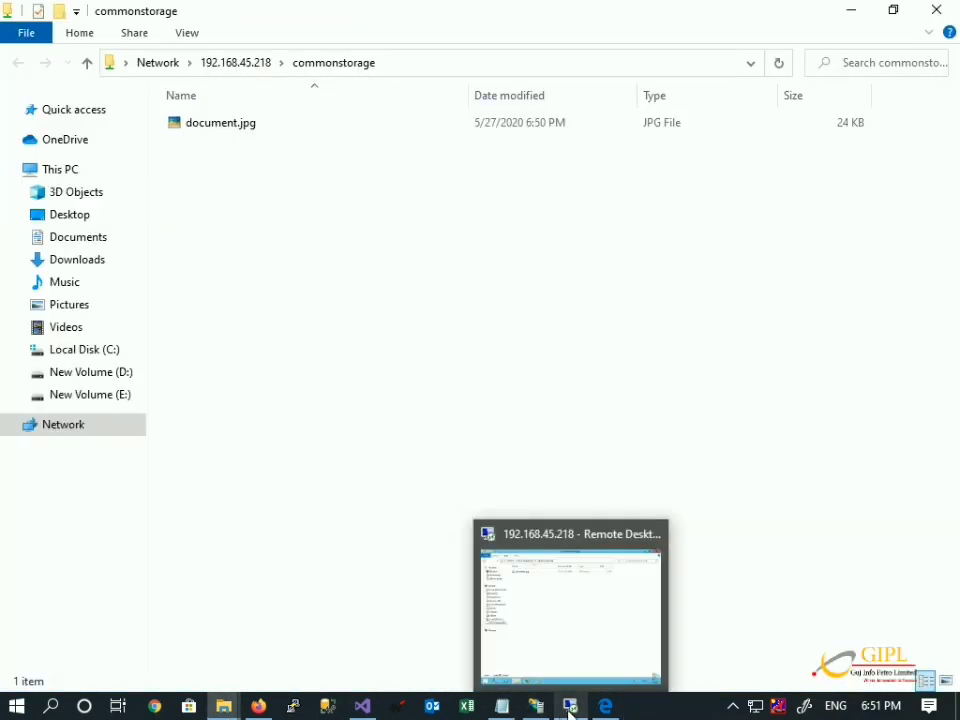
click(576, 638)
Raise Everyone's permission on the commonstorage share to Read/Write.
right_click(268, 252)
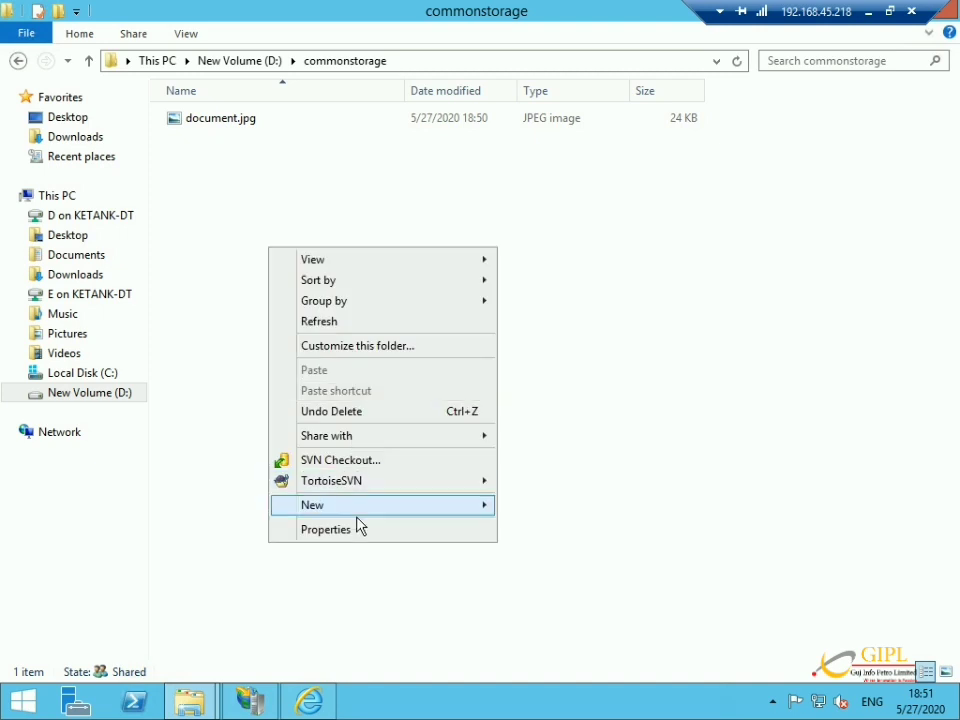
click(358, 530)
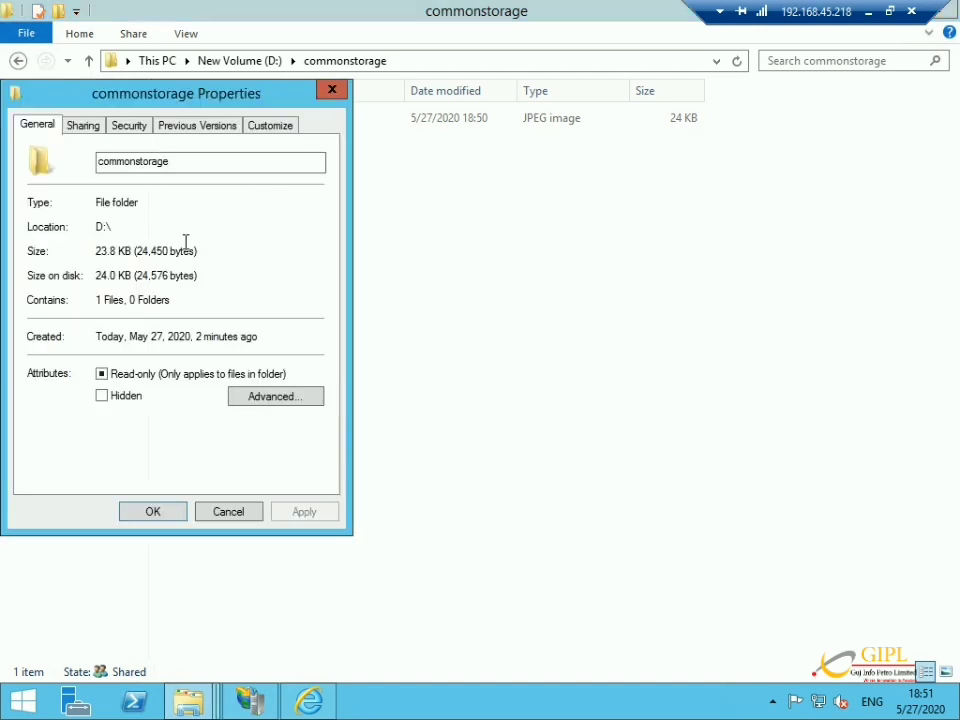
click(88, 127)
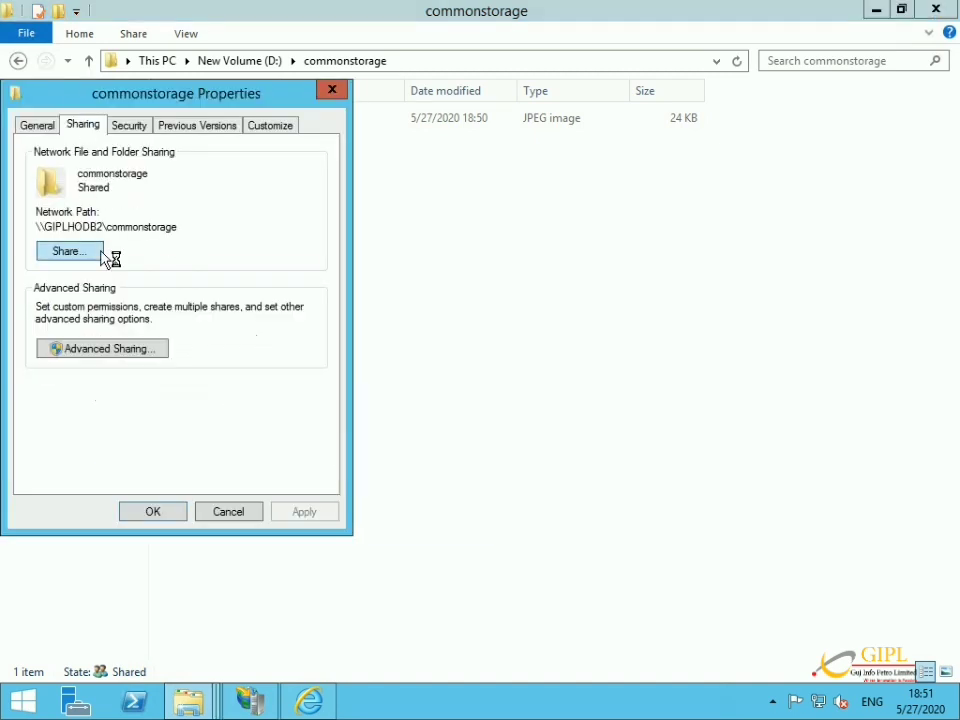
click(77, 257)
click(418, 320)
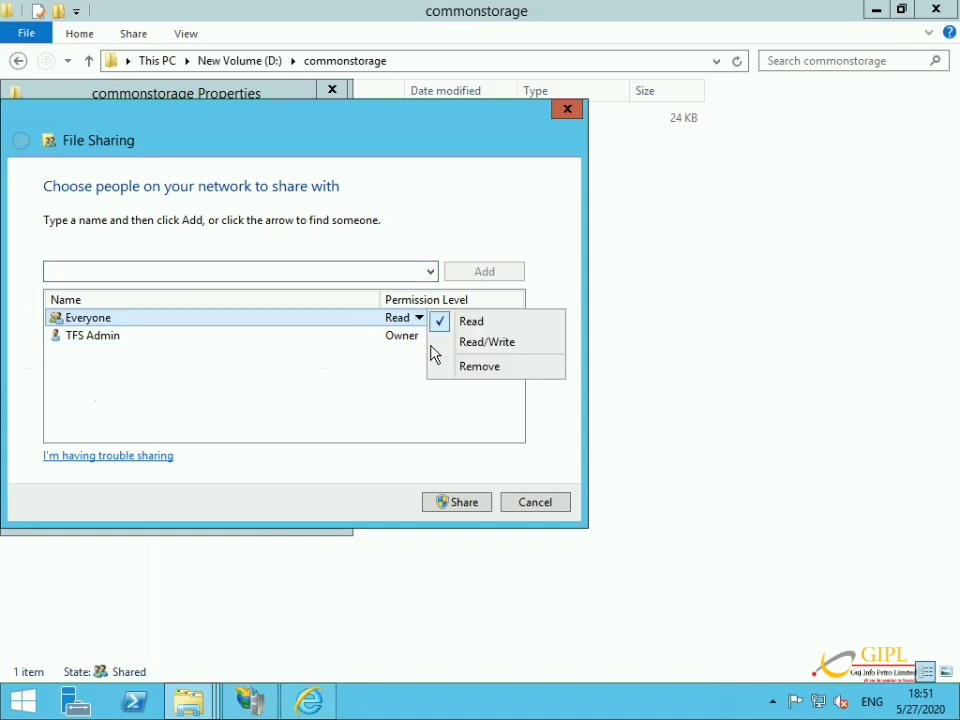
click(436, 342)
click(461, 503)
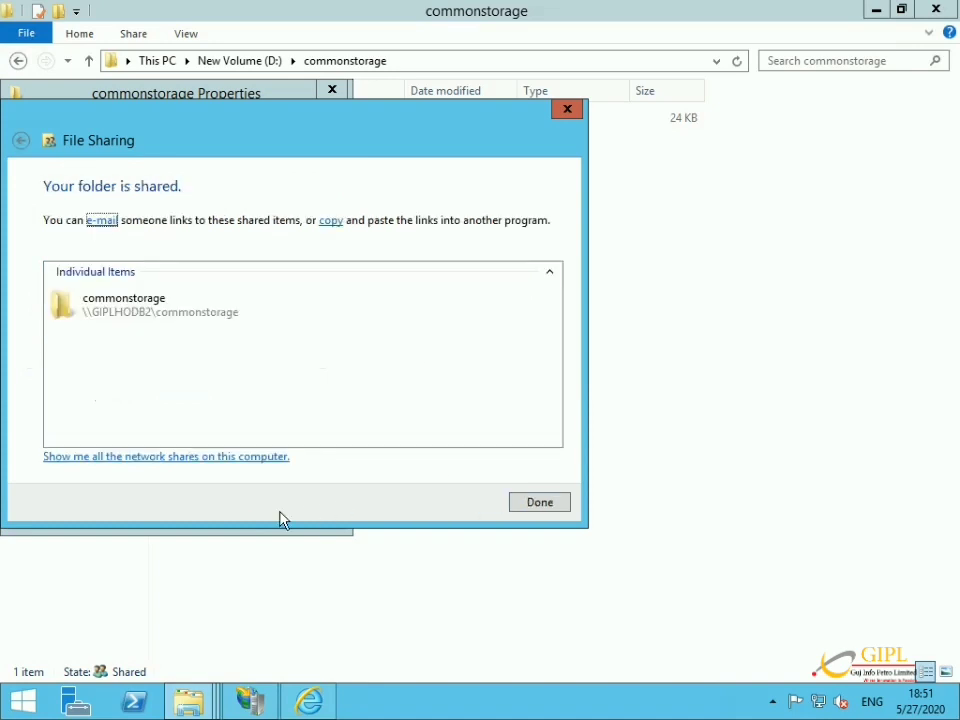
click(541, 506)
click(170, 515)
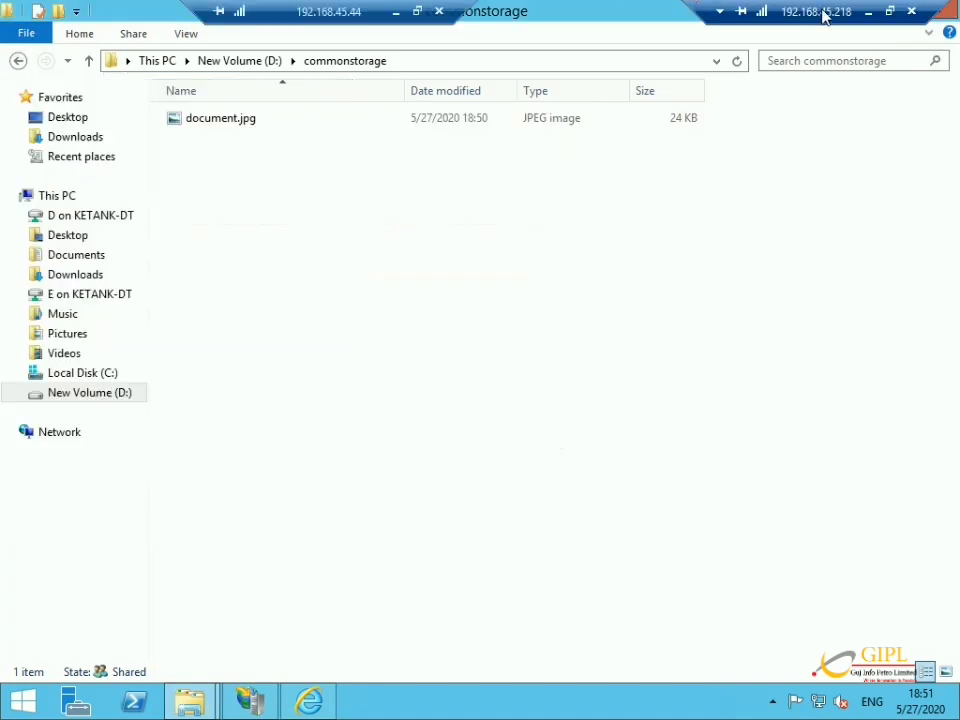
click(868, 12)
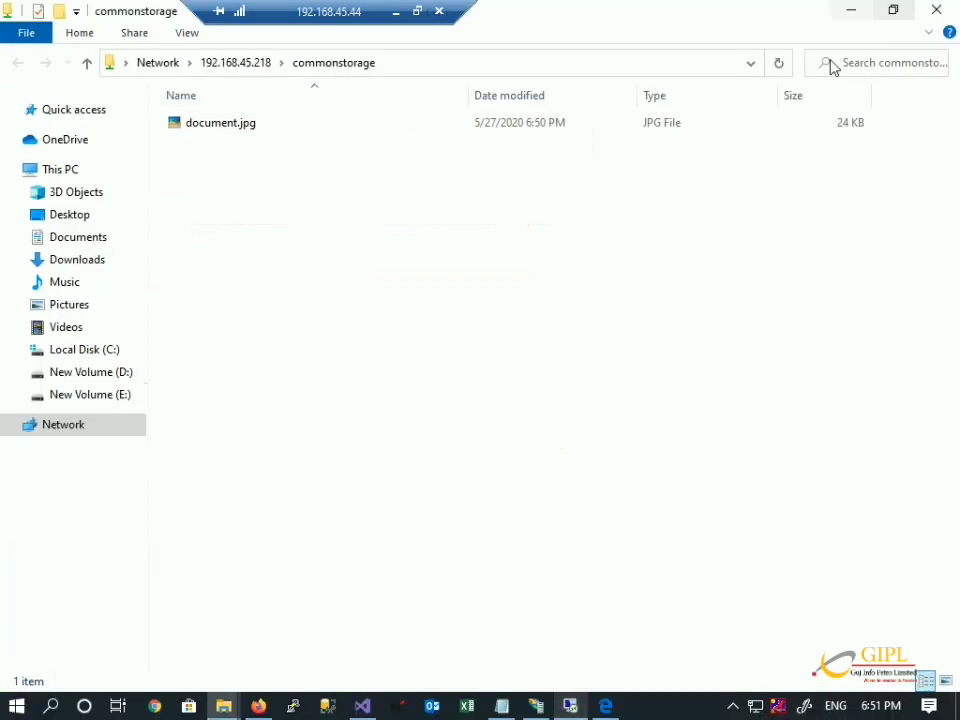
Test write access by creating and then deleting a New folder in the commonstorage share.
right_click(370, 238)
mouse_move(358, 459)
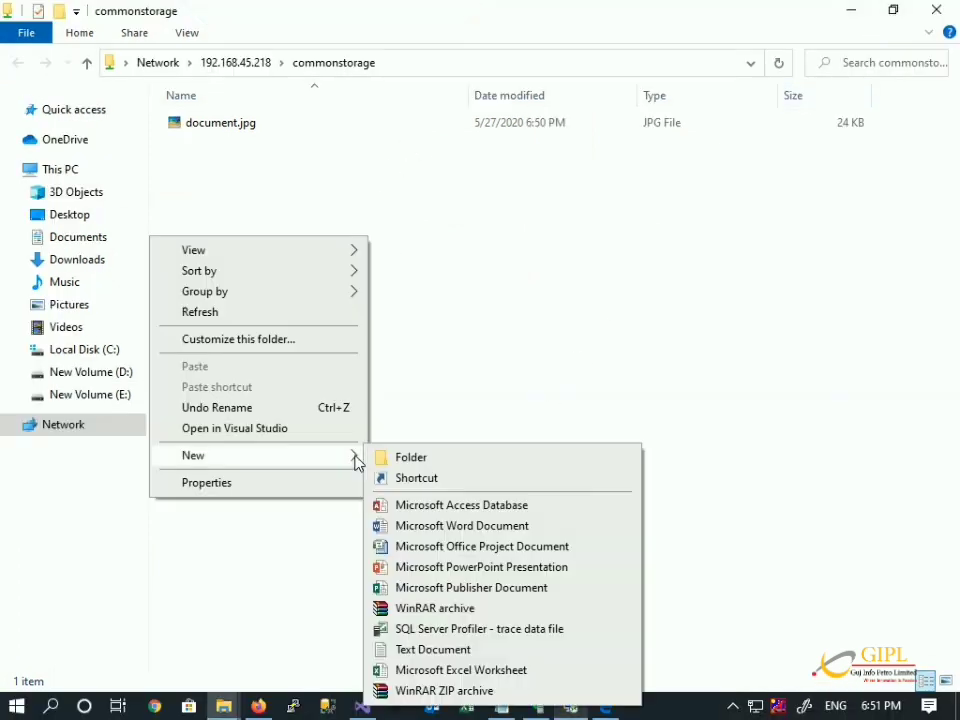
click(411, 458)
key(Return)
key(Delete)
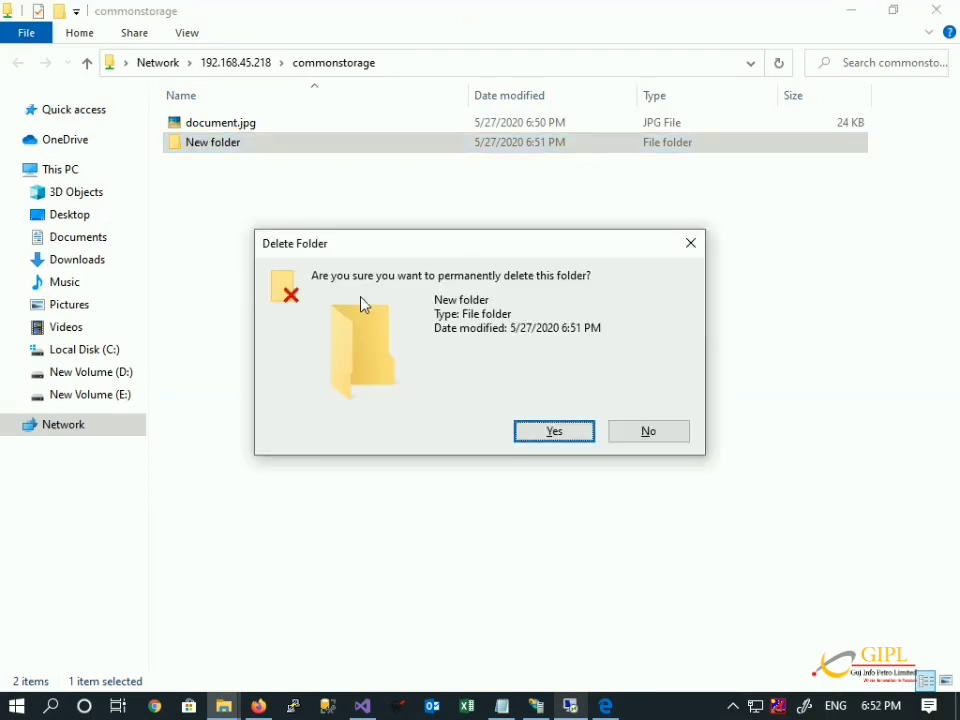
click(520, 436)
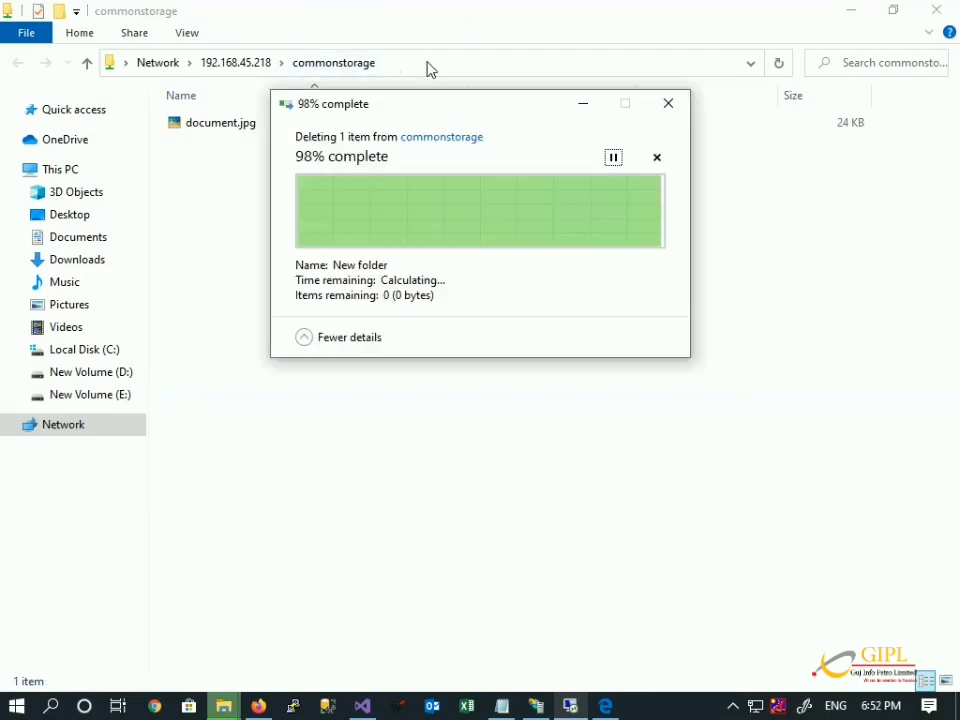
click(440, 68)
key(ctrl+c)
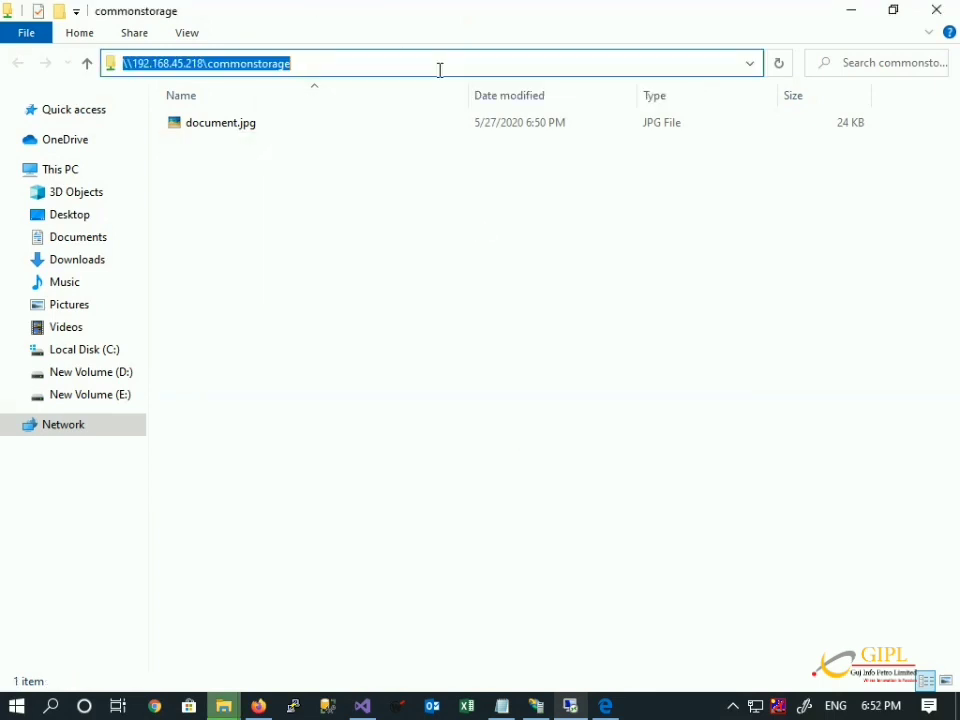
click(531, 708)
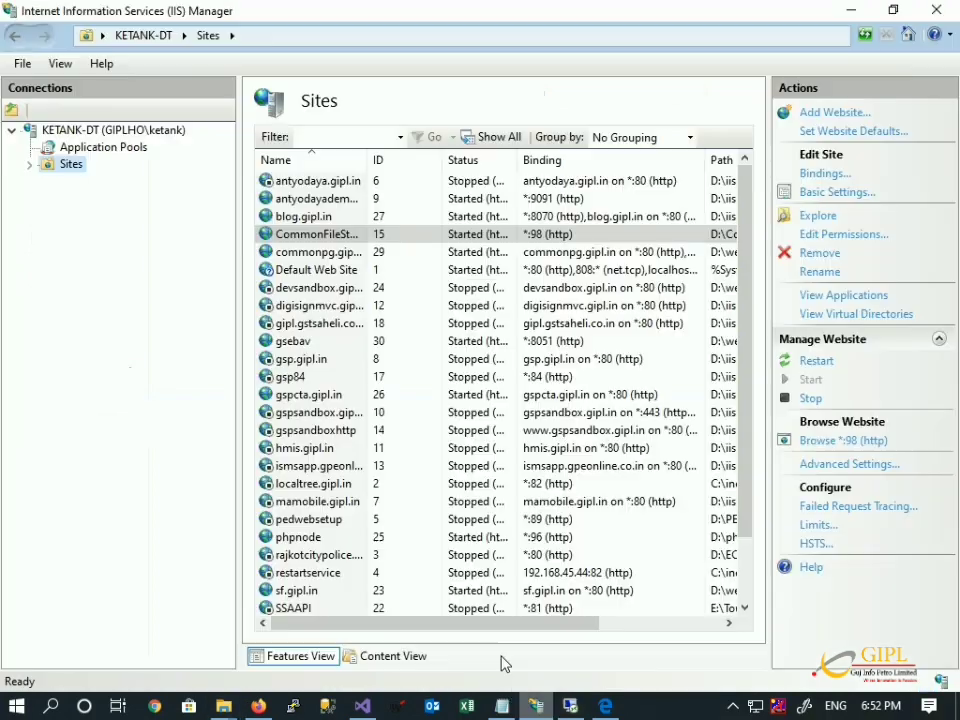
Expand Sites and explore the CommonFileStorageDemo site's files to find the CommonIISData folder.
click(30, 167)
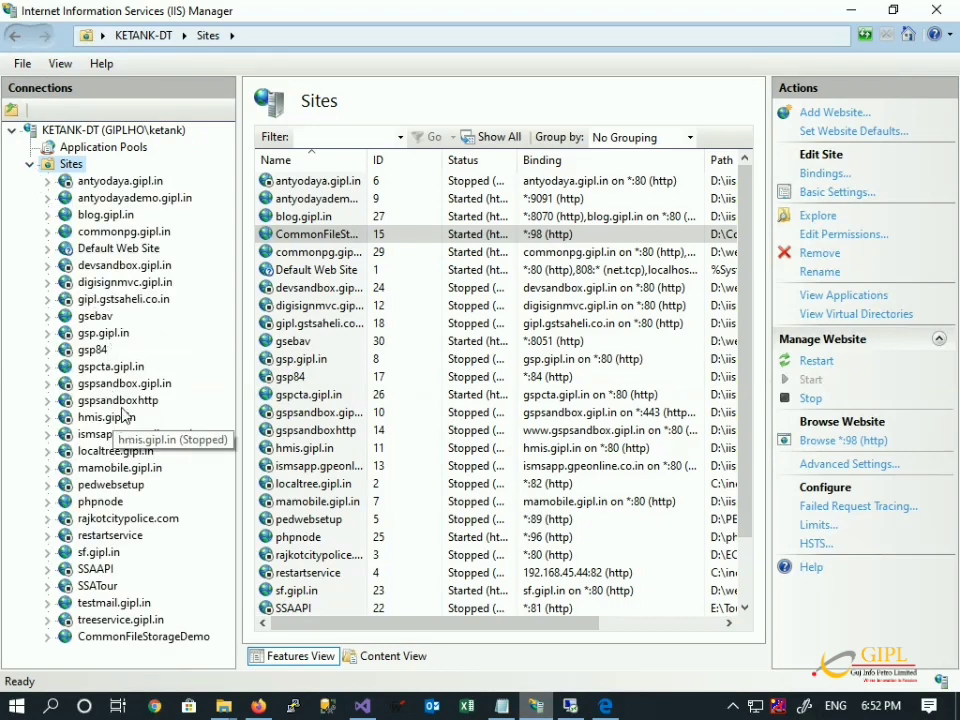
right_click(139, 226)
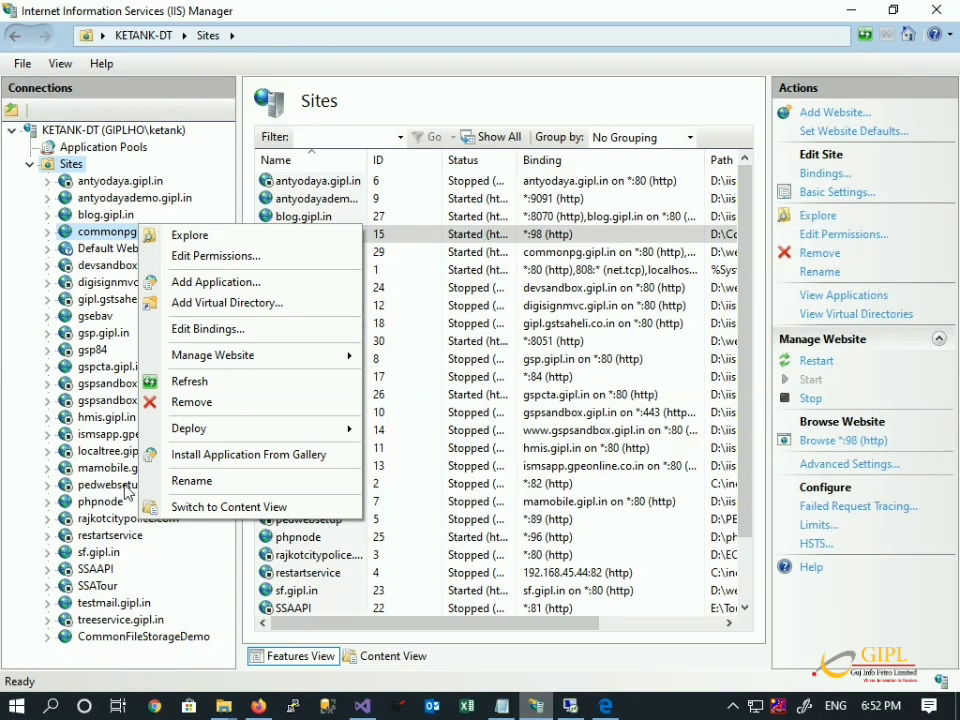
right_click(131, 647)
right_click(118, 643)
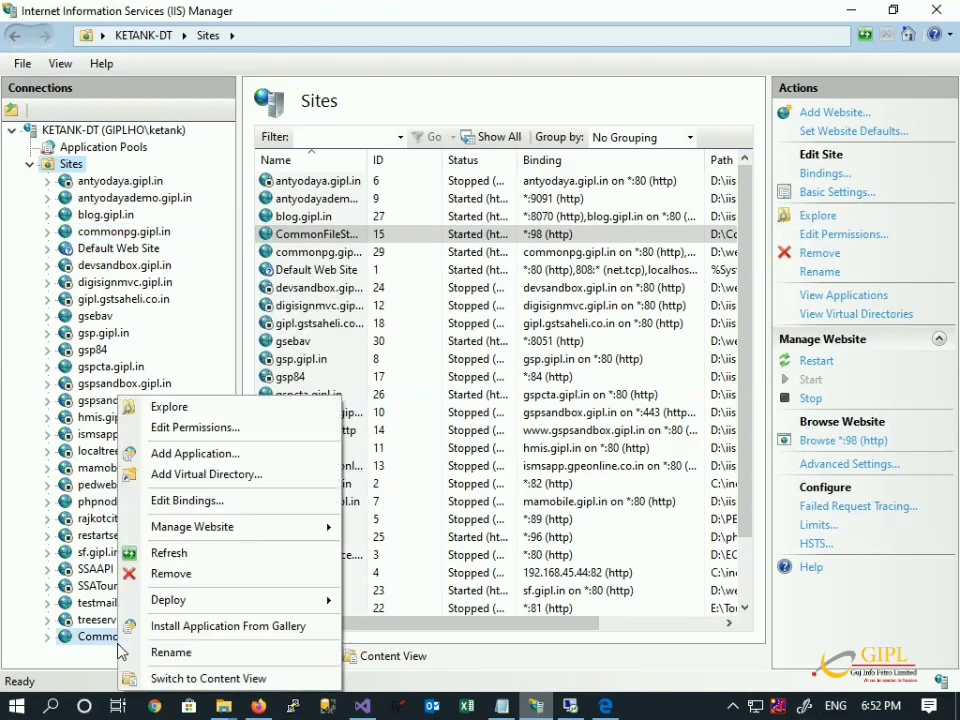
click(180, 405)
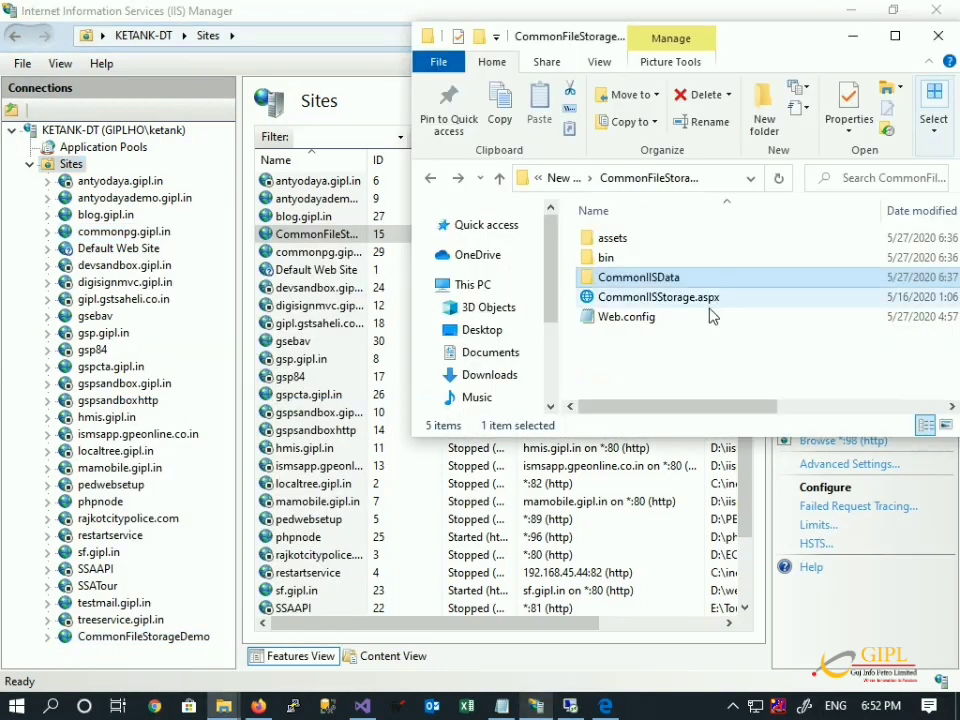
click(693, 364)
click(657, 279)
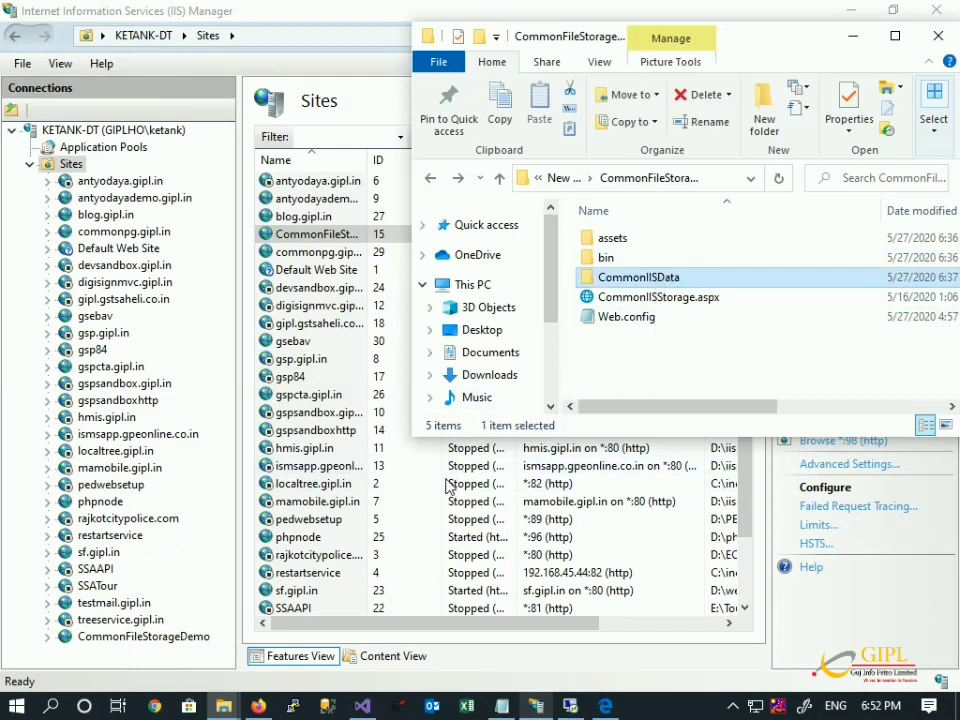
Delete the CommonIISData folder and refresh the site so only assets and bin remain.
double_click(126, 641)
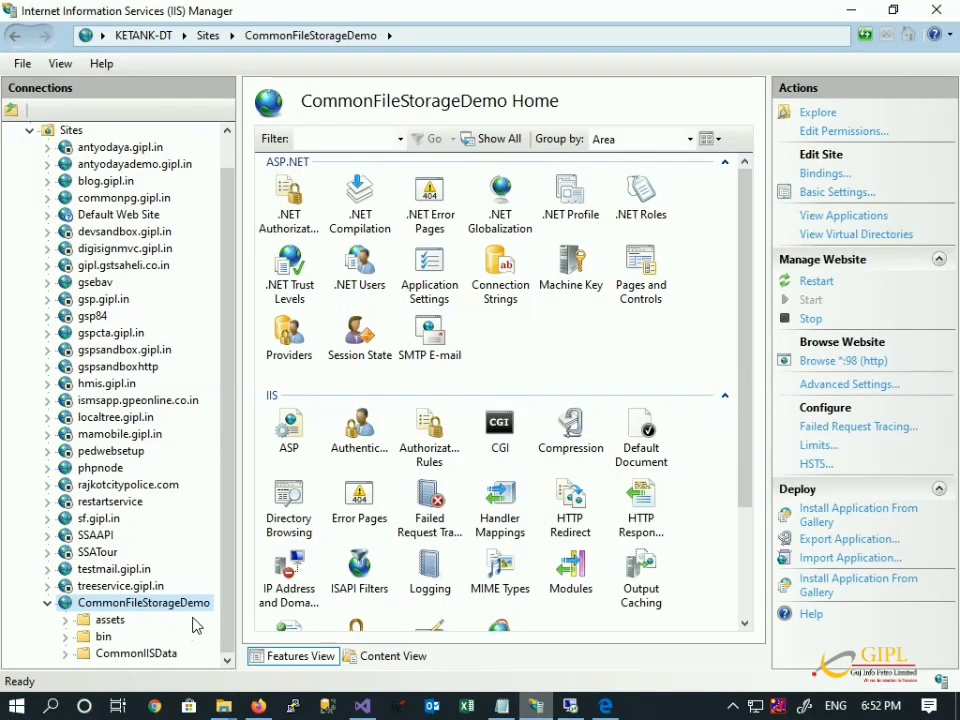
key(alt+Tab)
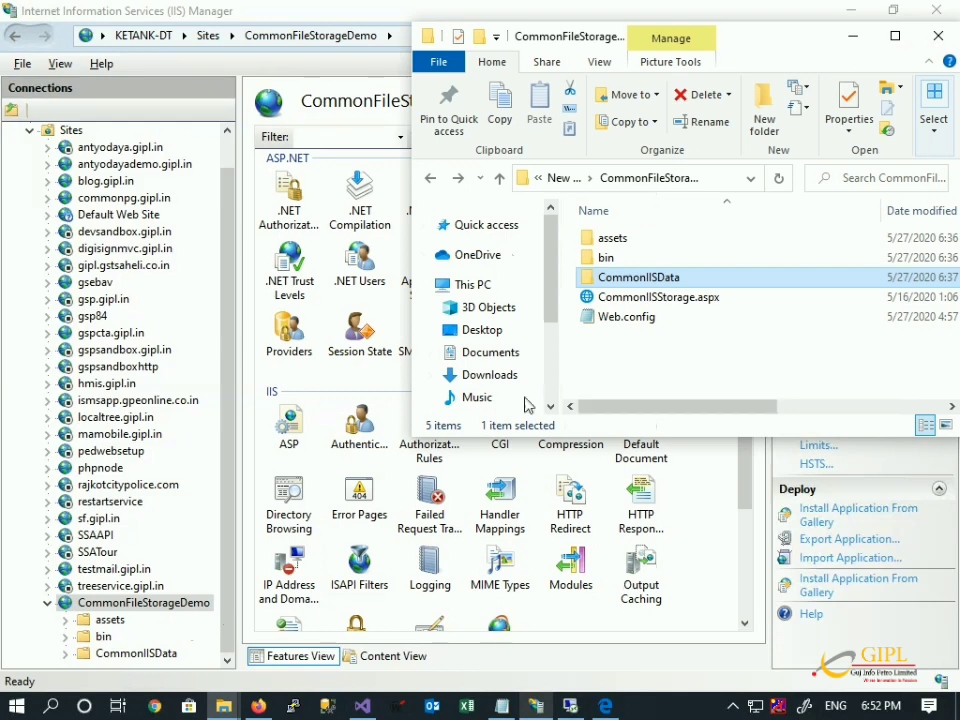
key(Delete)
right_click(185, 613)
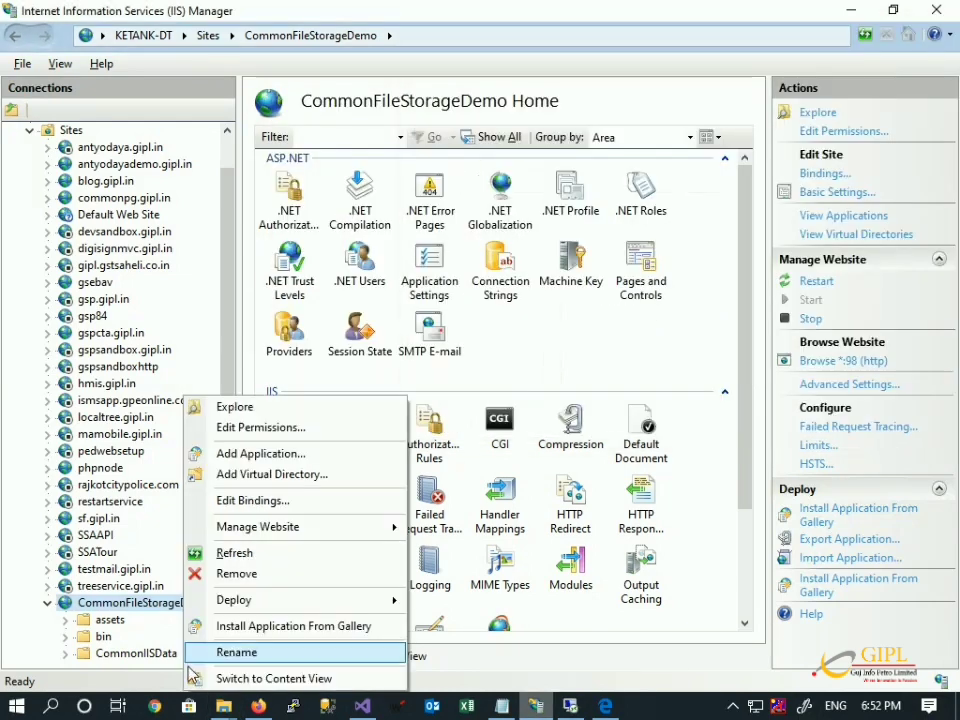
click(242, 554)
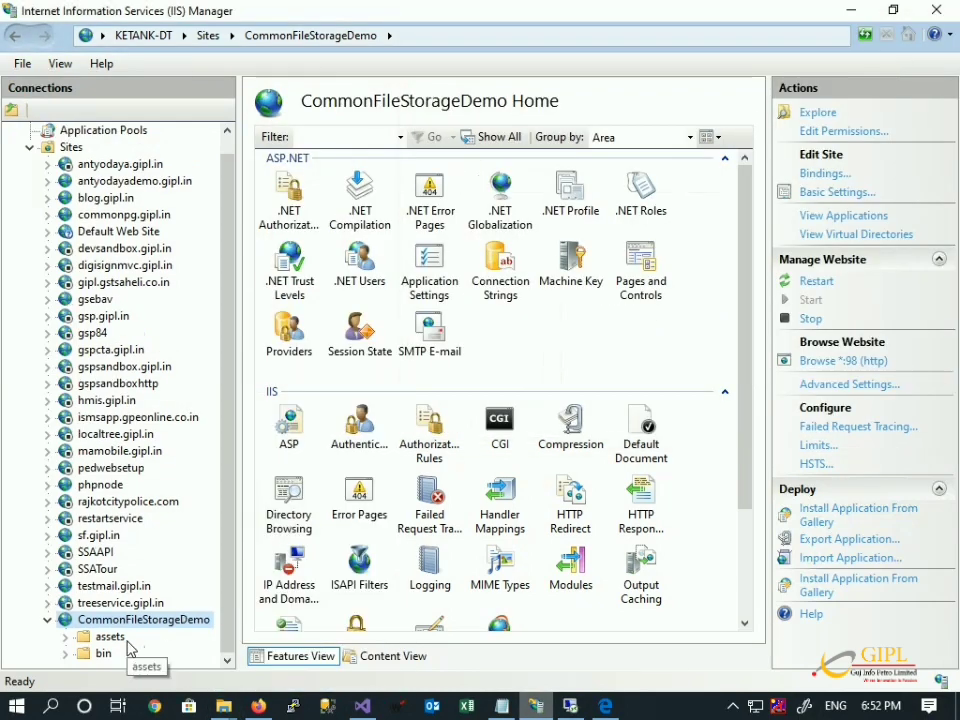
right_click(125, 619)
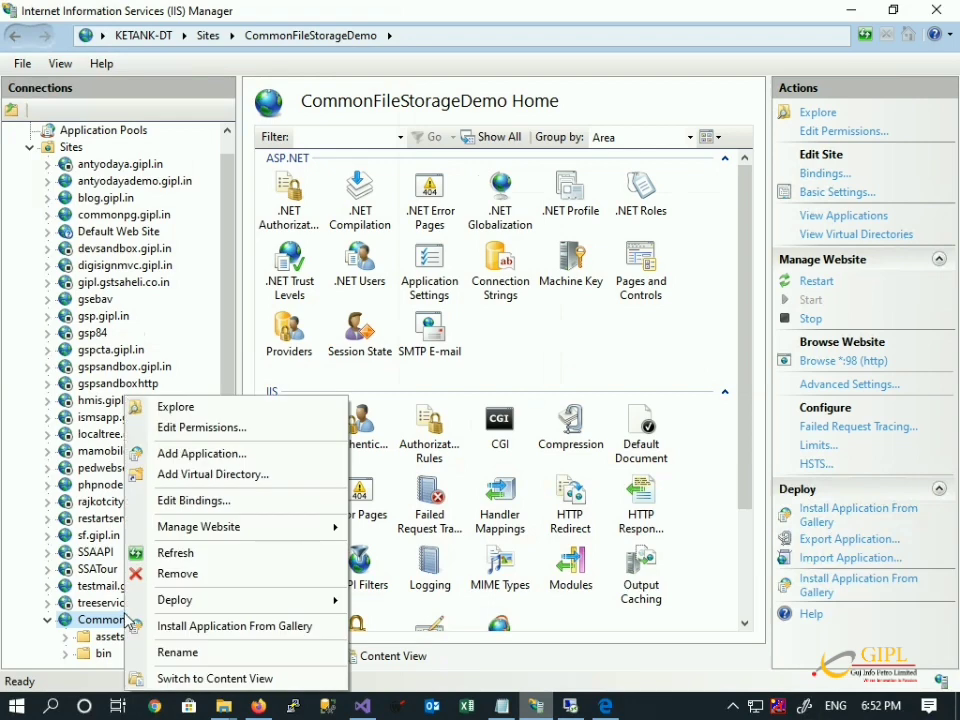
Add a CommonIISData virtual directory mapped to \\192.168.45.218\commonstorage under CommonFileStorageDemo.
click(210, 474)
click(446, 381)
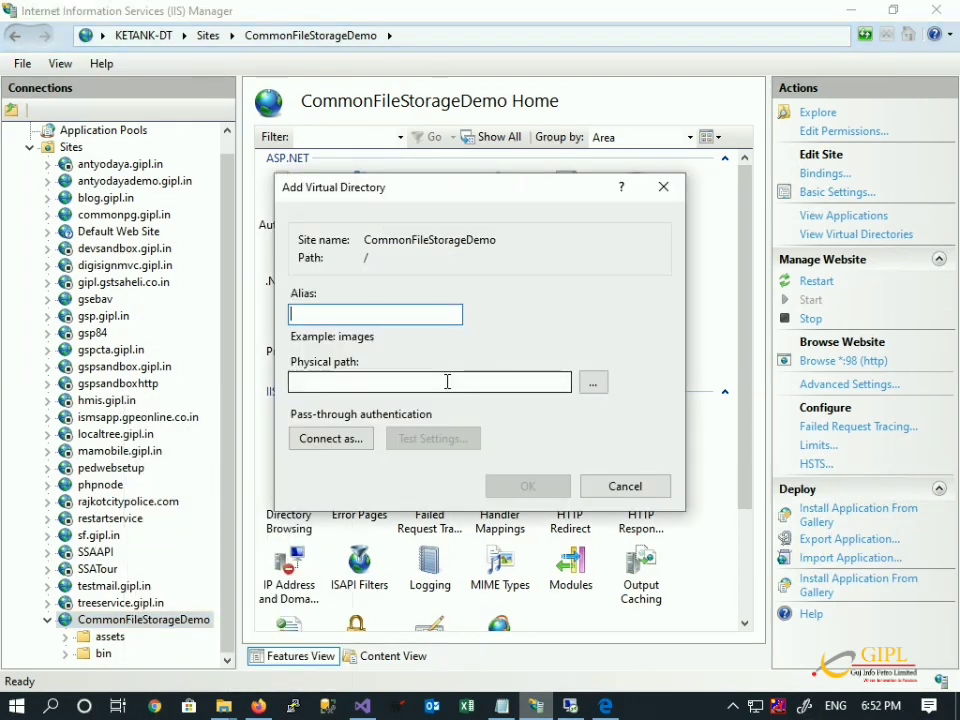
key(ctrl+v)
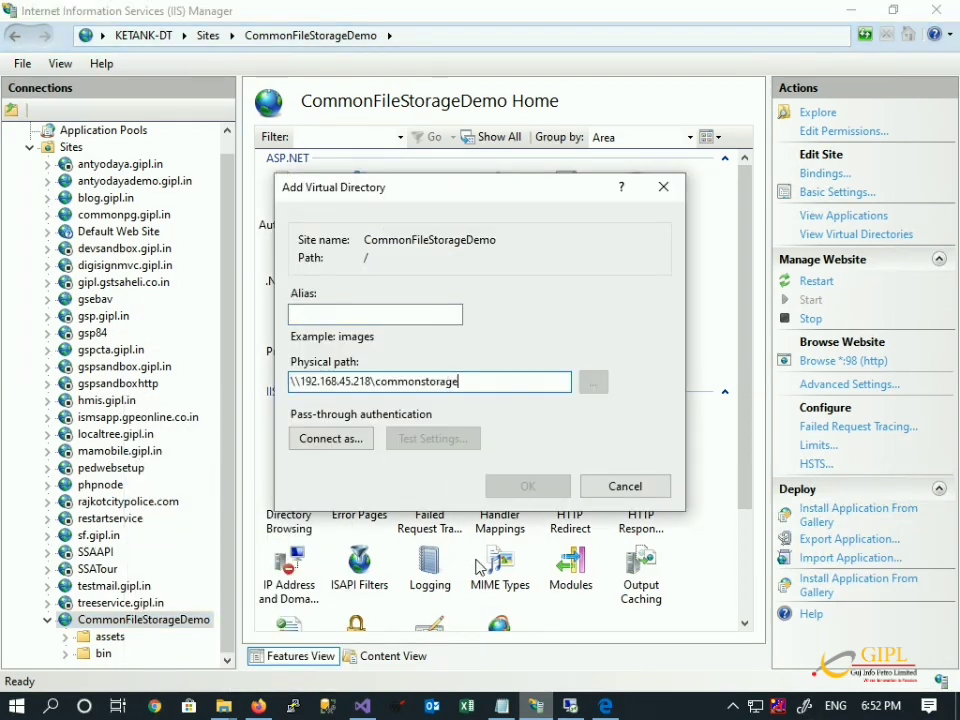
click(568, 706)
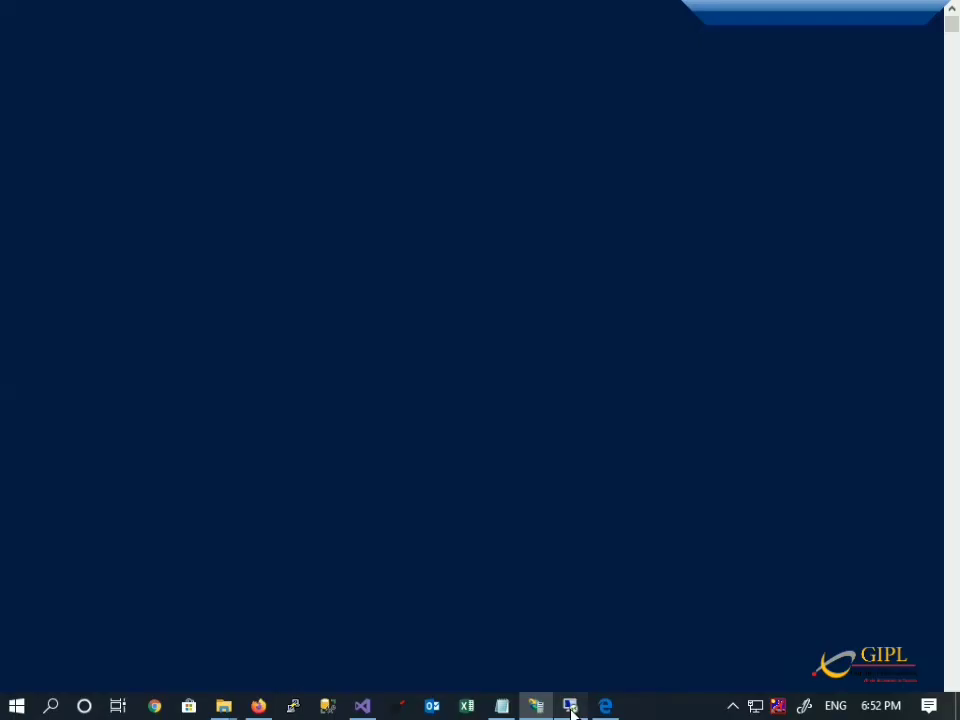
click(250, 701)
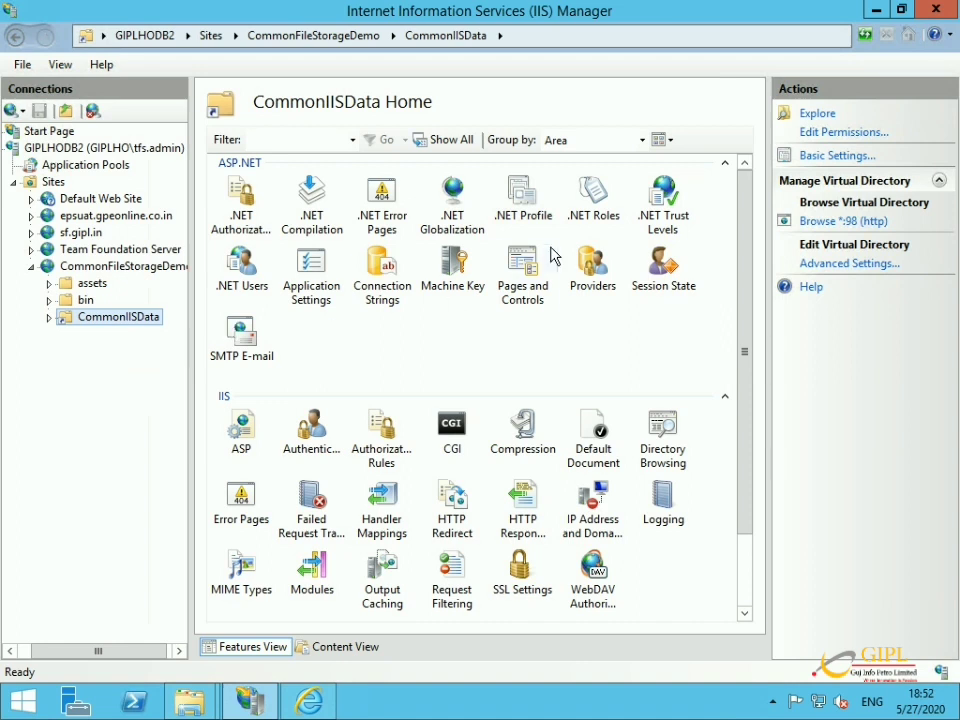
right_click(89, 314)
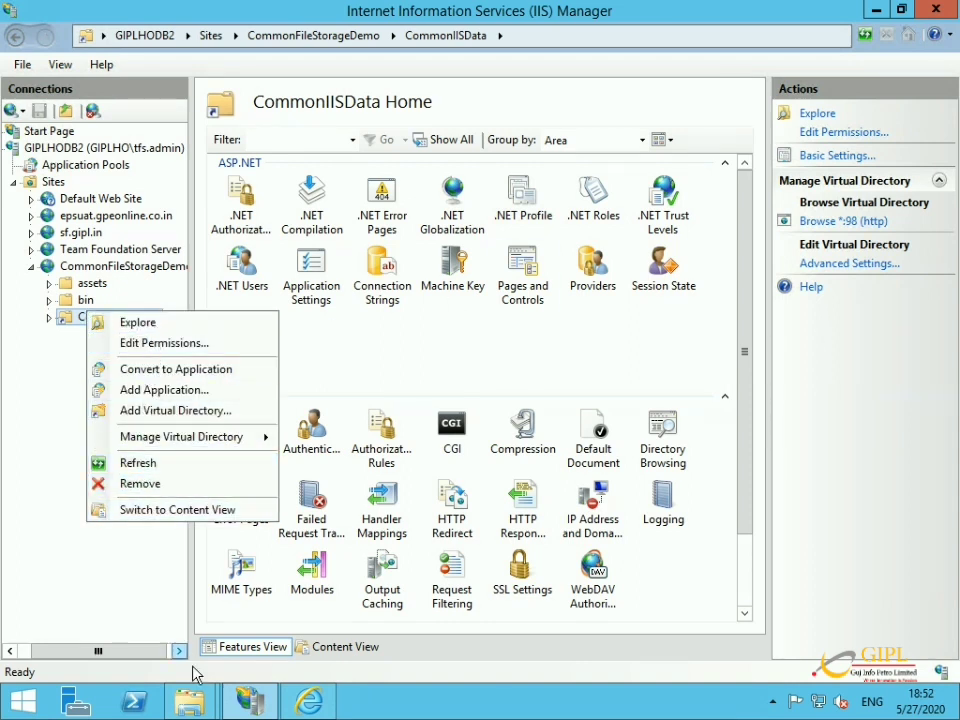
click(3, 432)
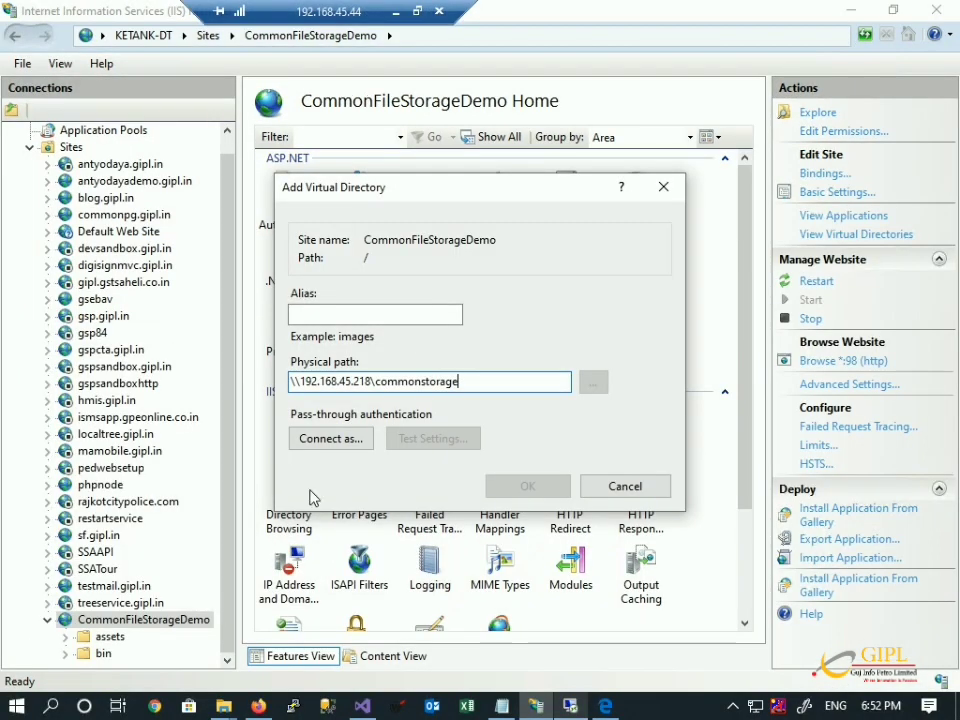
click(350, 321)
text(Co)
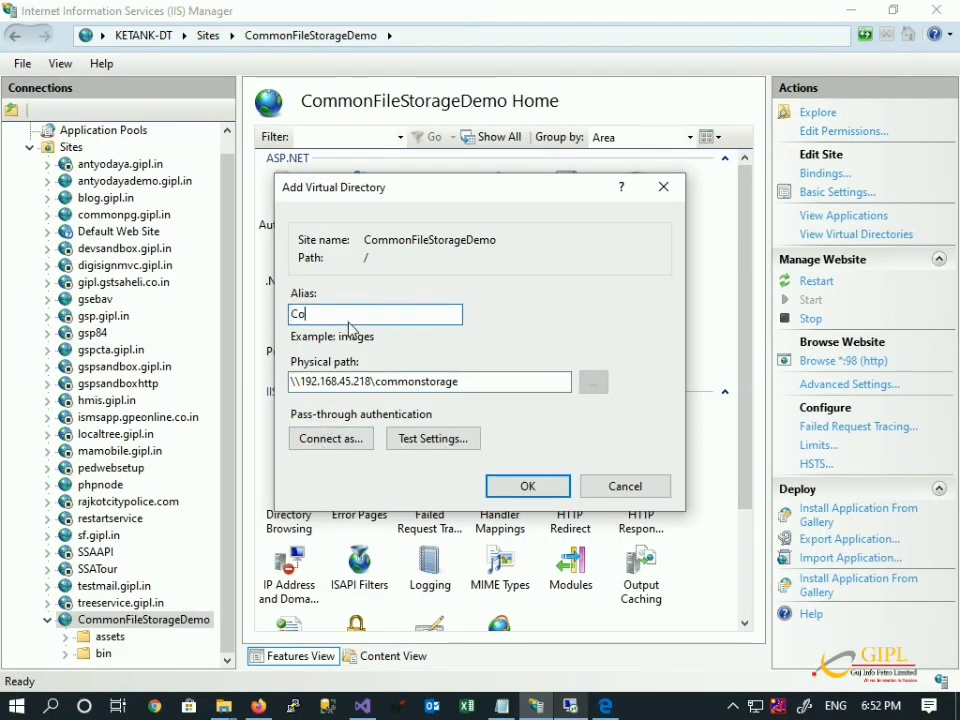
text(mmonIISData)
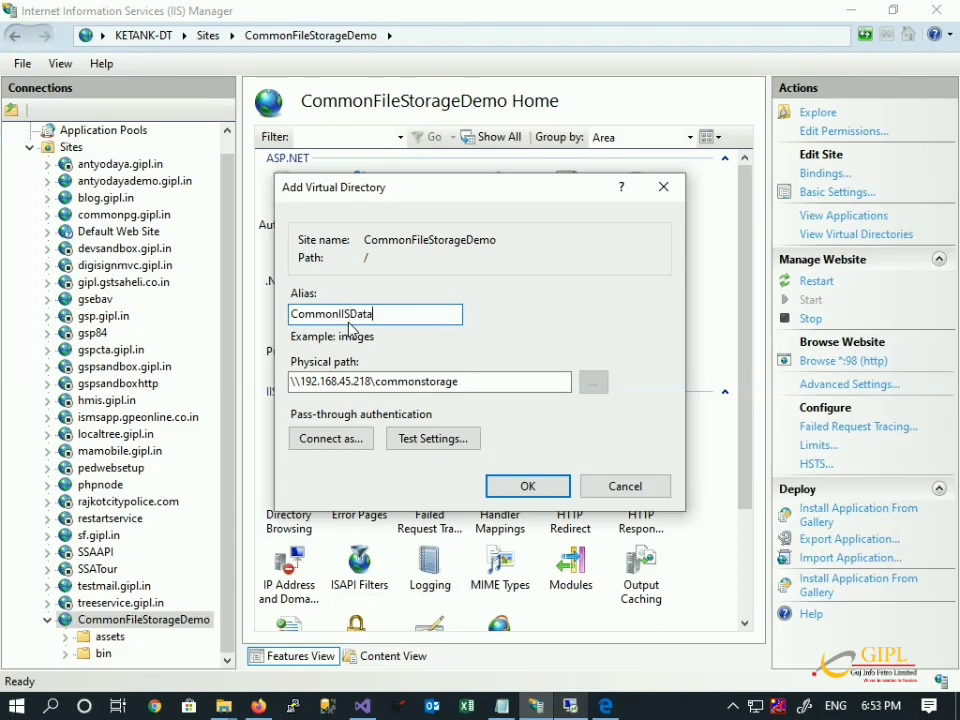
click(527, 486)
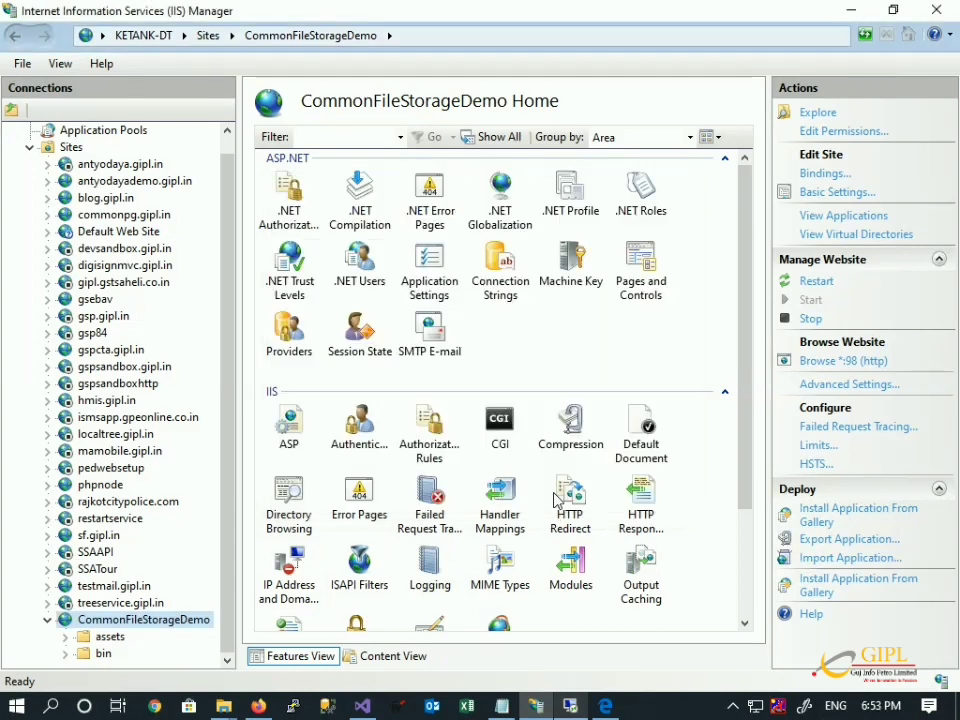
Reload the localhost:98 upload page in Firefox.
click(258, 706)
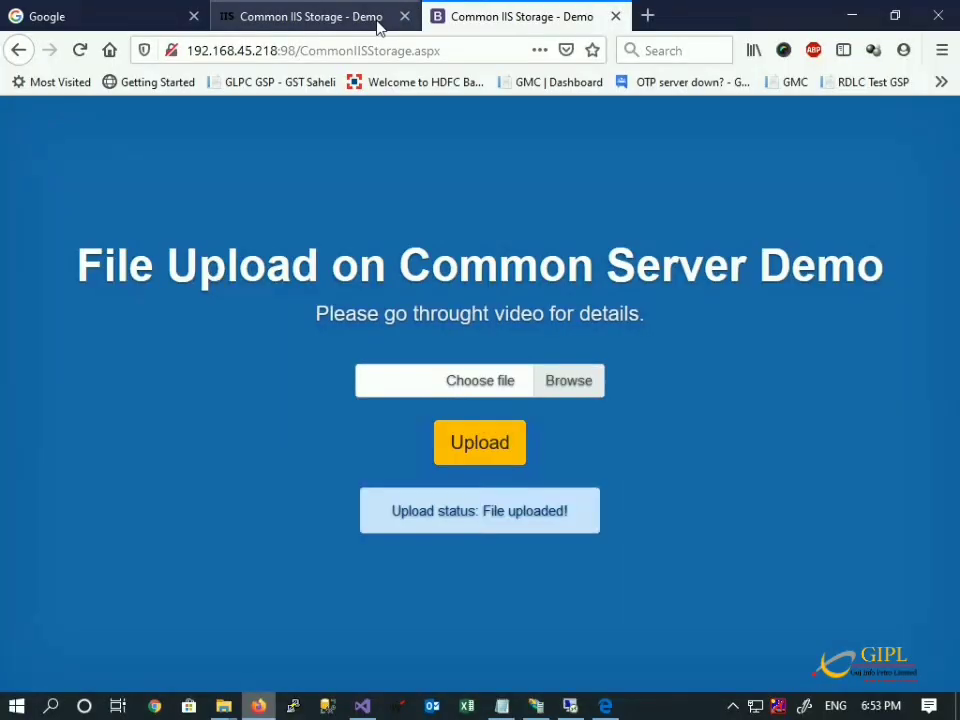
click(375, 52)
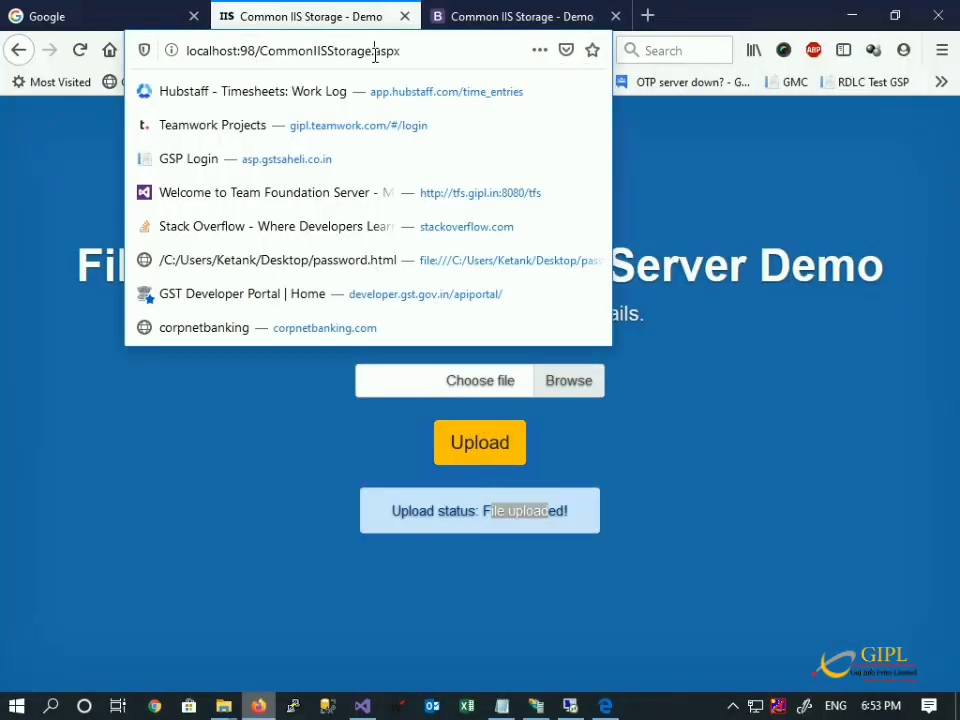
key(Return)
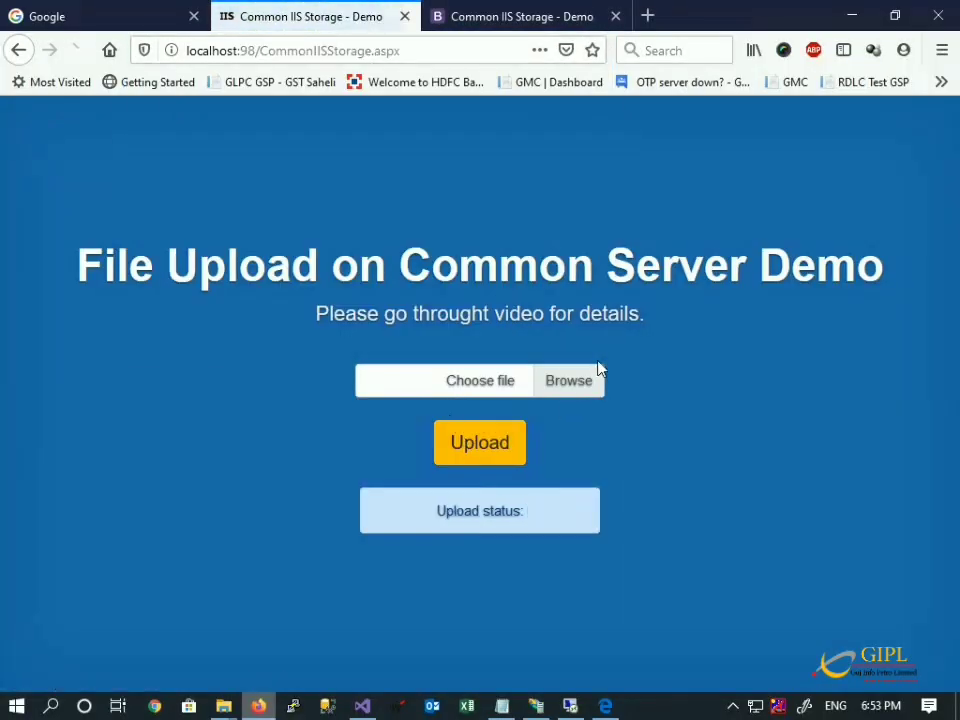
Choose a file and upload it; the upload fails with 'The user name or password is incorrect.'.
click(592, 383)
click(800, 660)
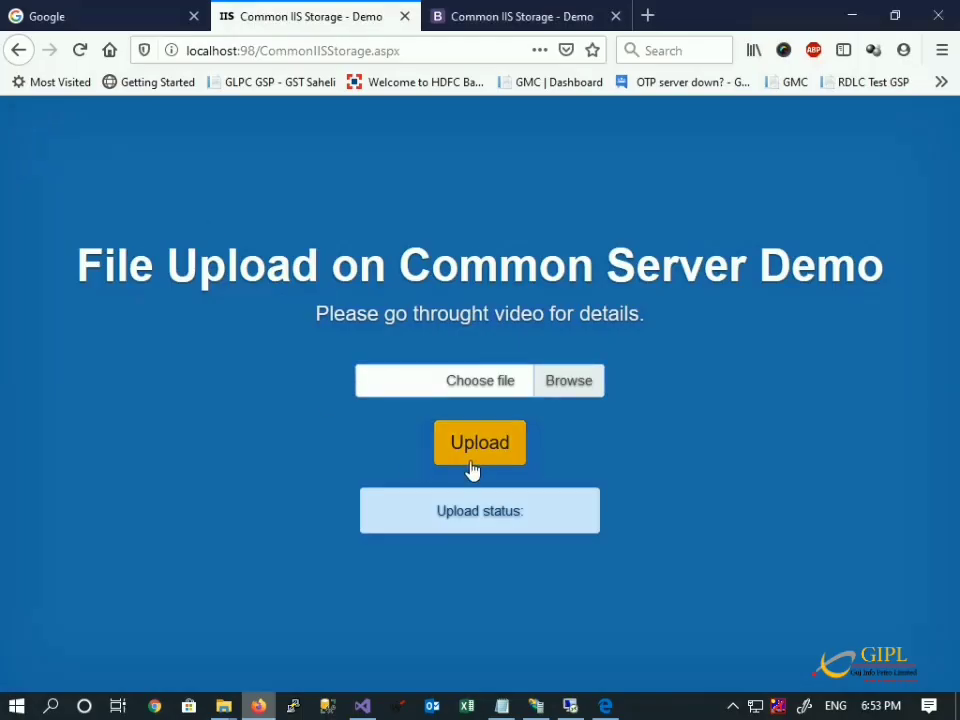
click(474, 460)
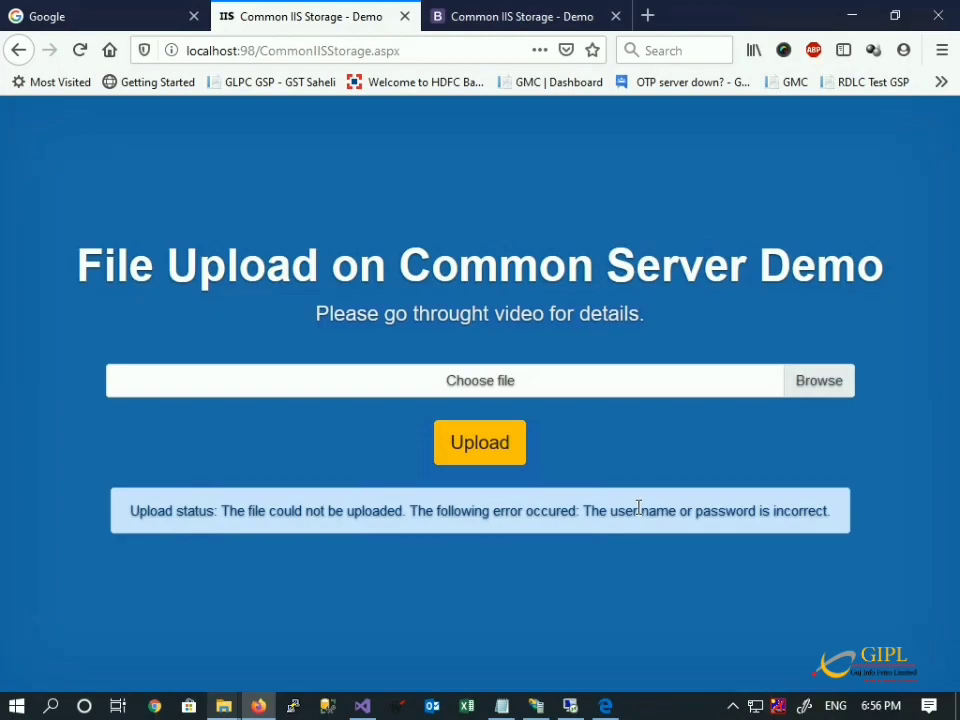
From a Command Prompt, run control userpasswords2 and open the advanced Local Users and Groups console.
key(super)
key(super+r)
text(cmd)
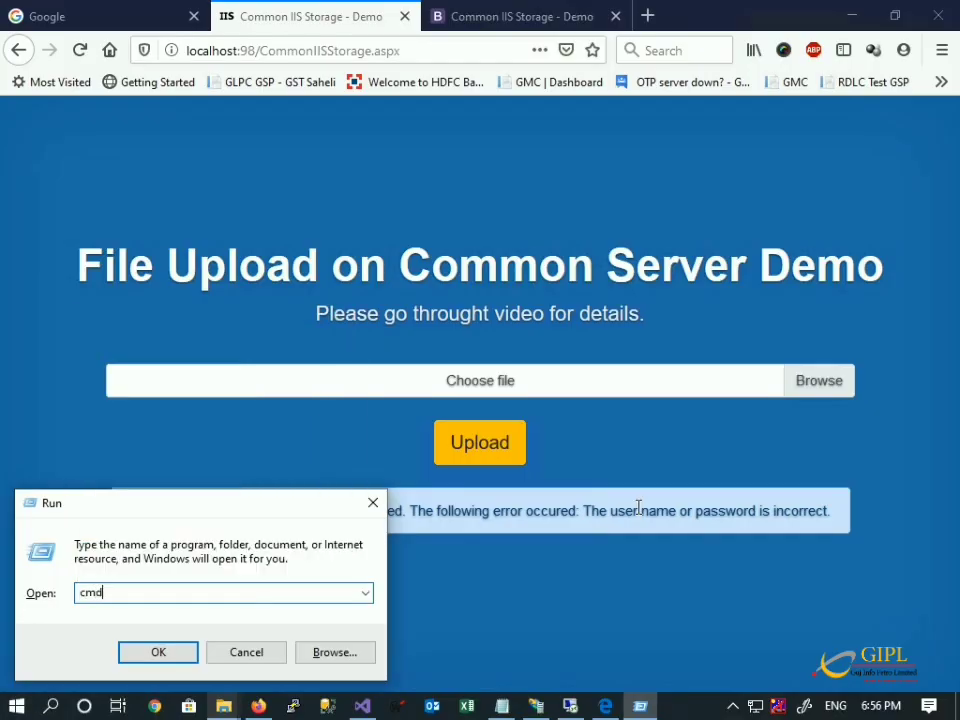
key(Return)
text(contr)
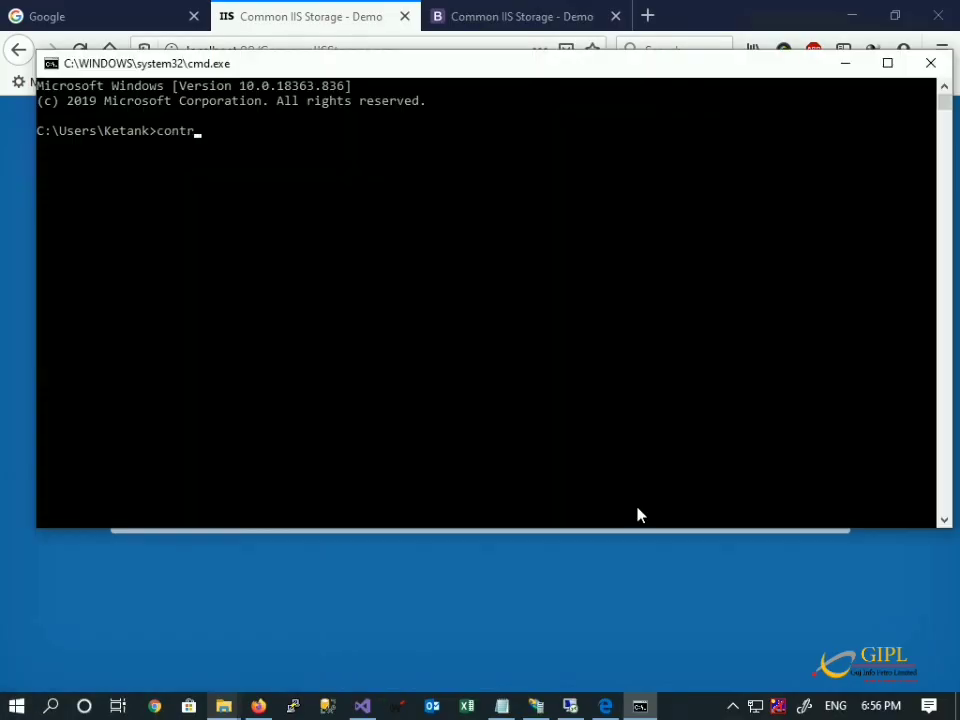
text(ol userpasswords2)
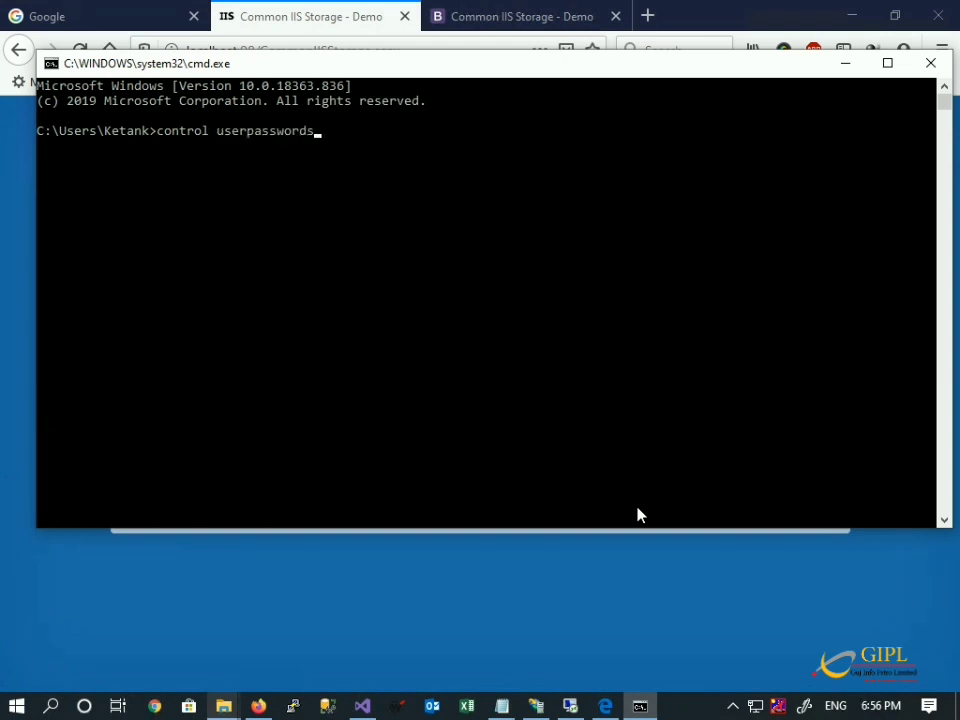
key(Return)
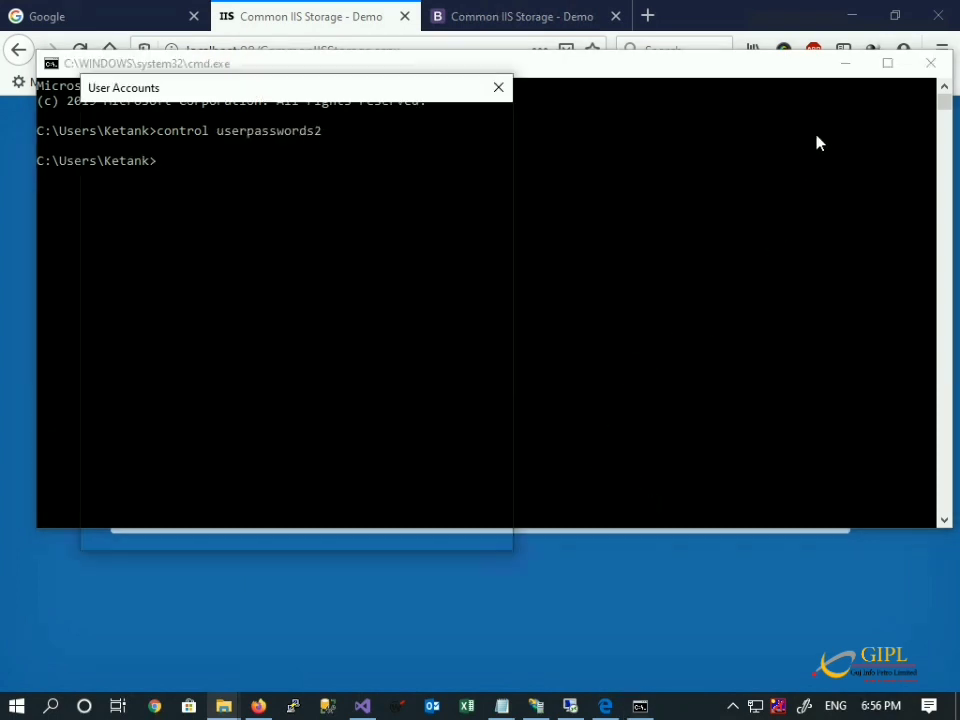
click(845, 63)
click(179, 122)
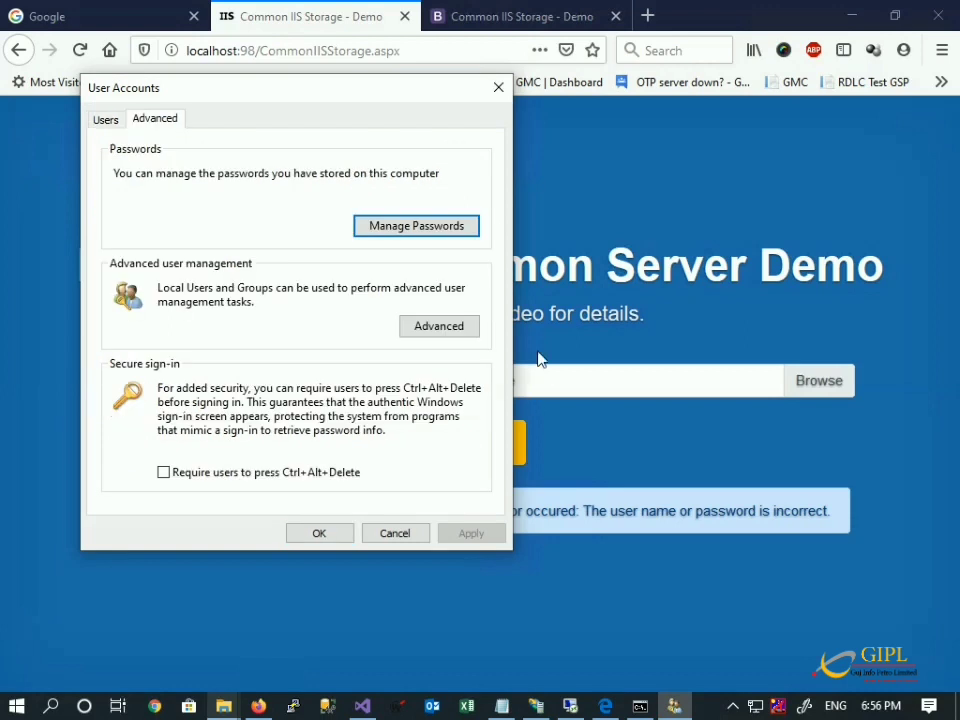
click(477, 333)
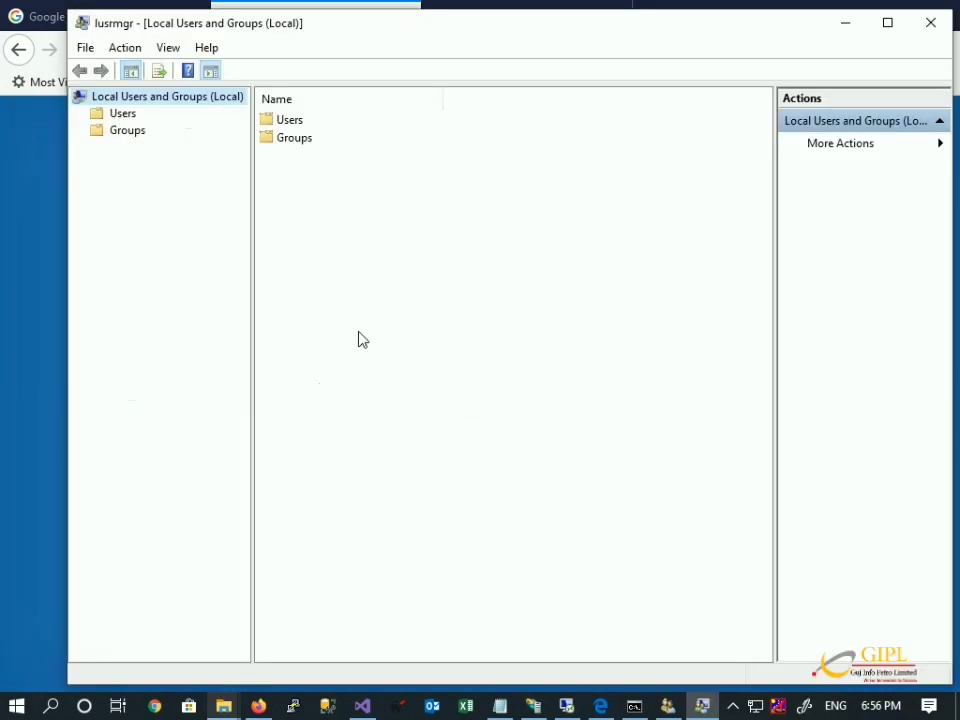
Fill in new local user vdadmin with a password that never expires and no forced change.
right_click(288, 122)
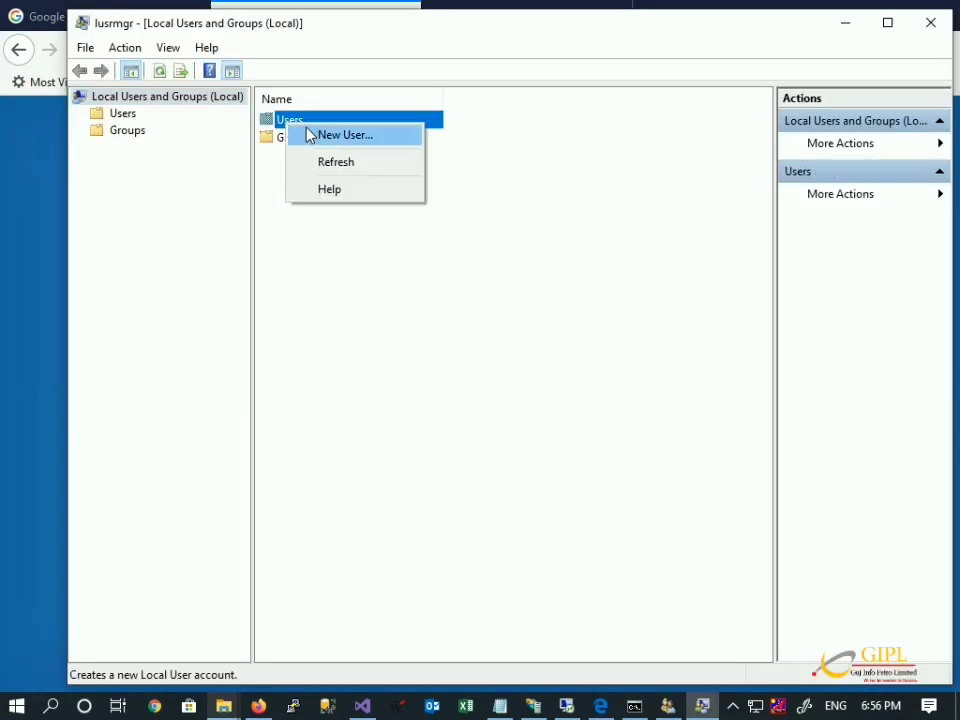
click(306, 134)
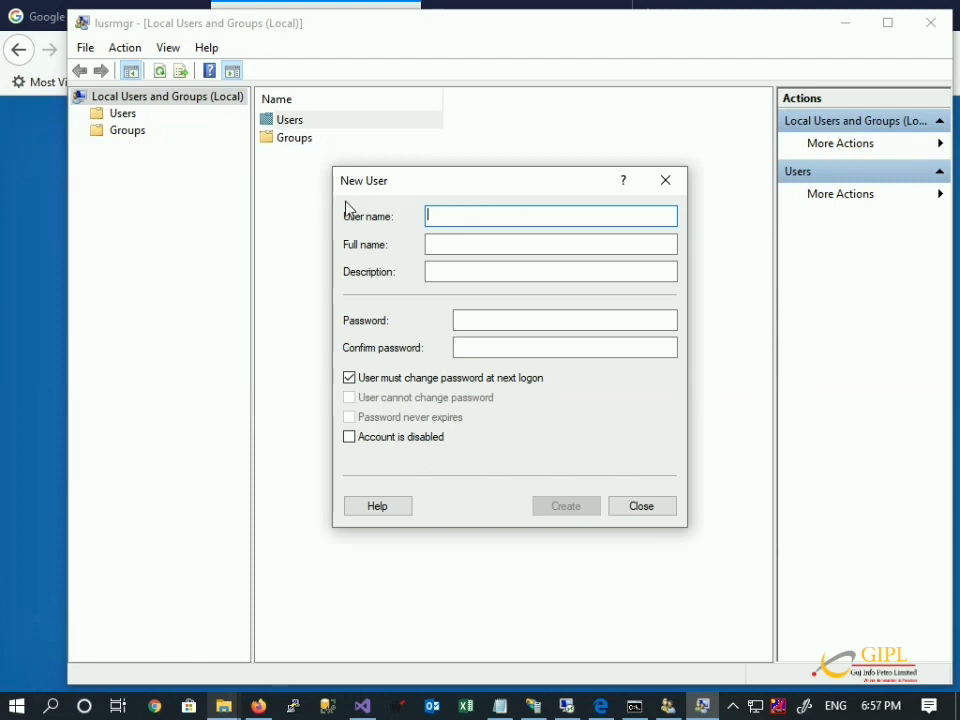
text(vdadmin)
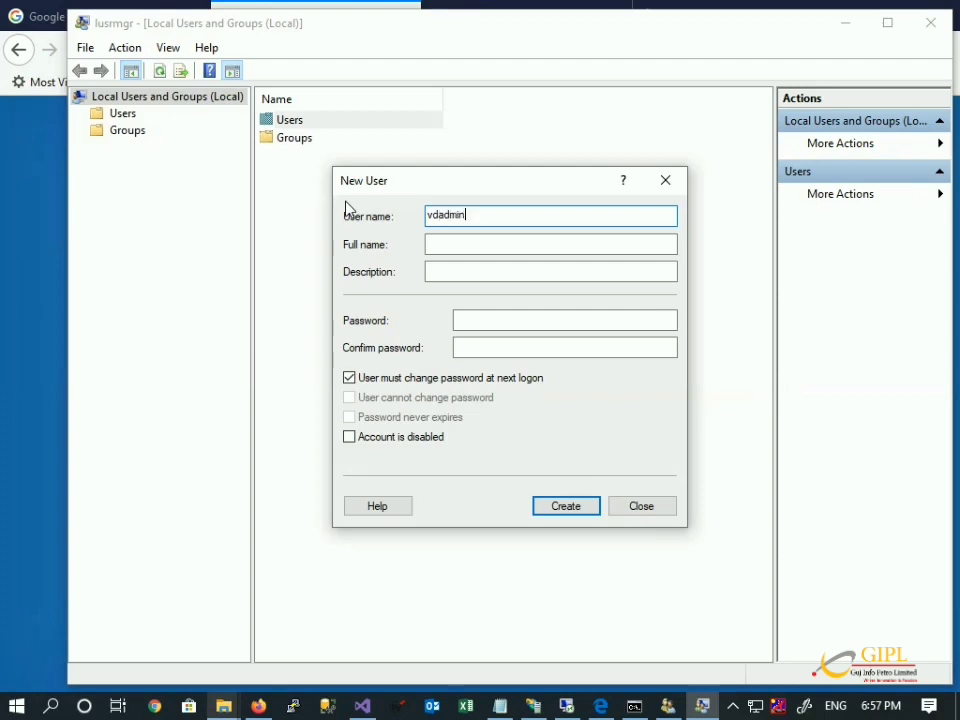
key(Tab)
key(Tab)
key(Tab)
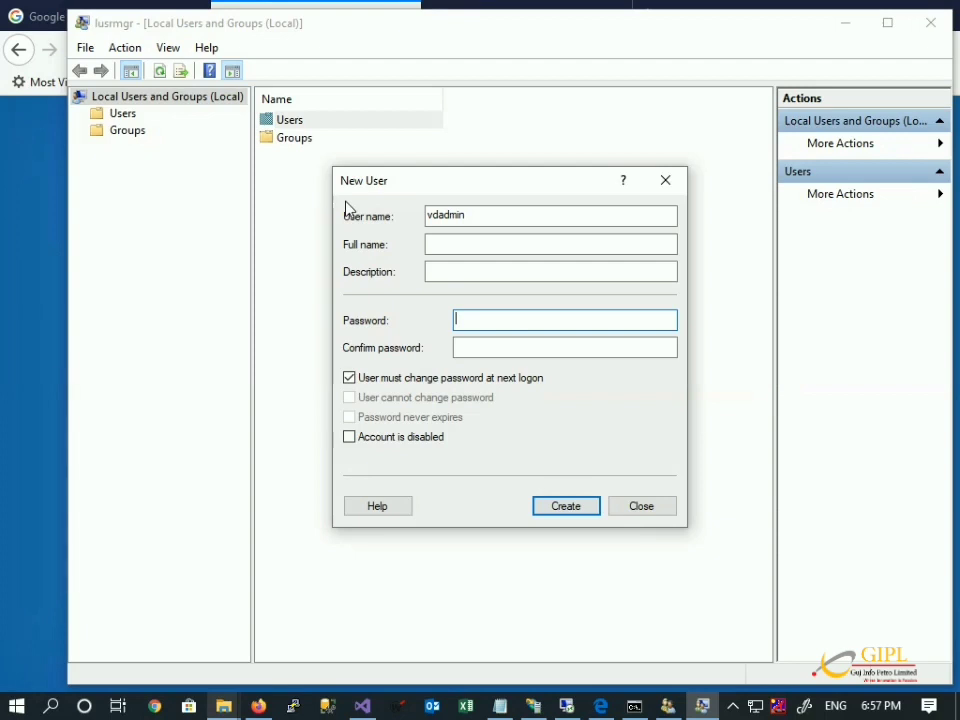
text(••)
key(Tab)
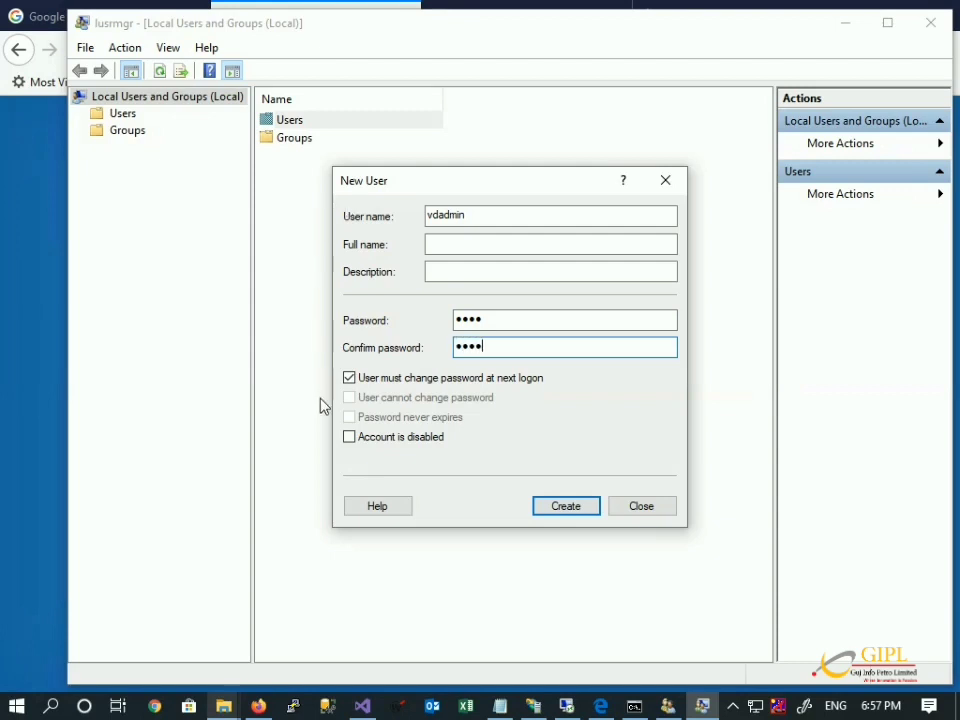
click(486, 380)
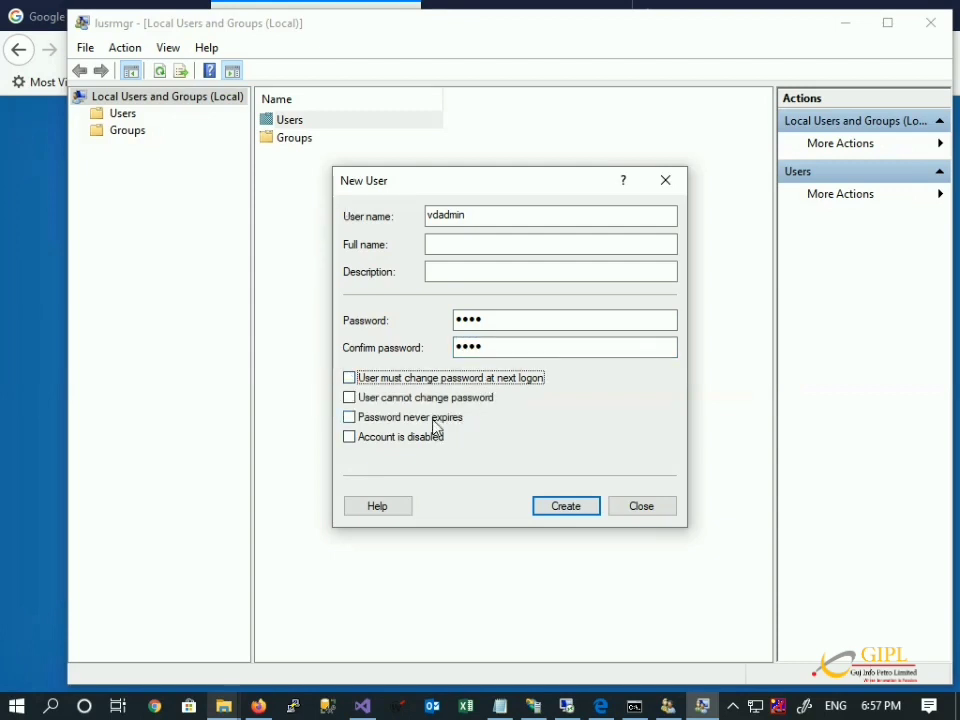
click(434, 419)
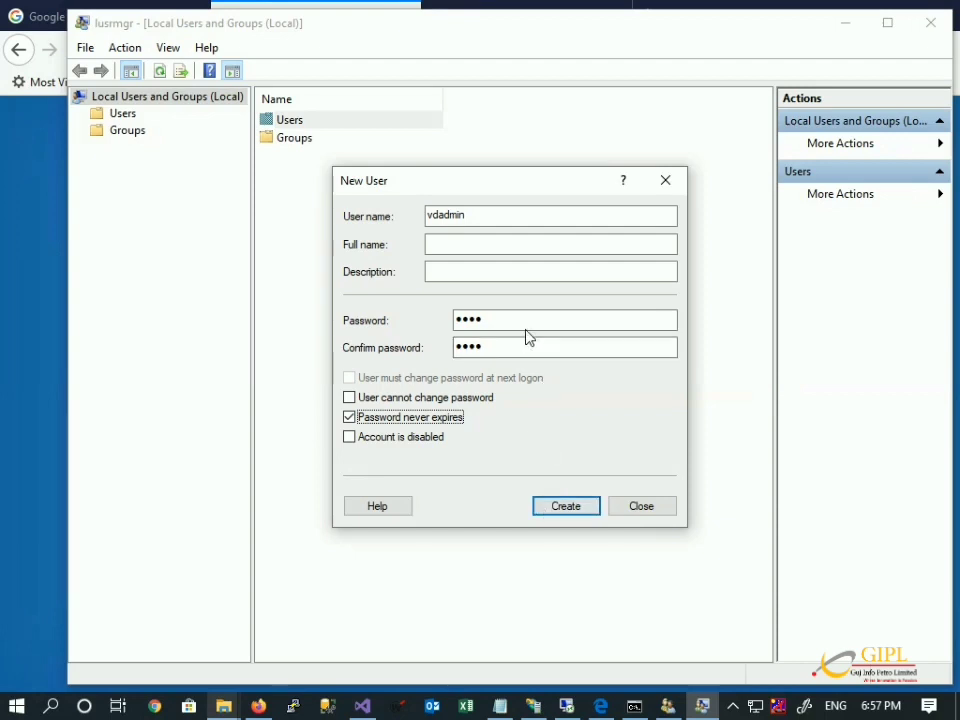
click(540, 507)
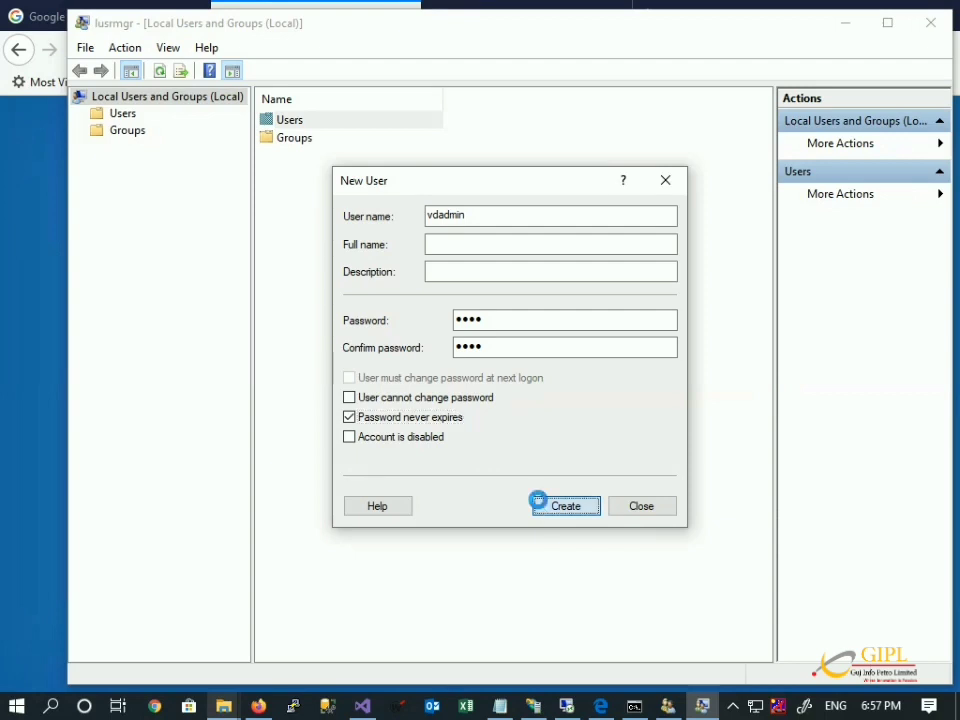
Retype the vdadmin password in the New User form.
click(500, 320)
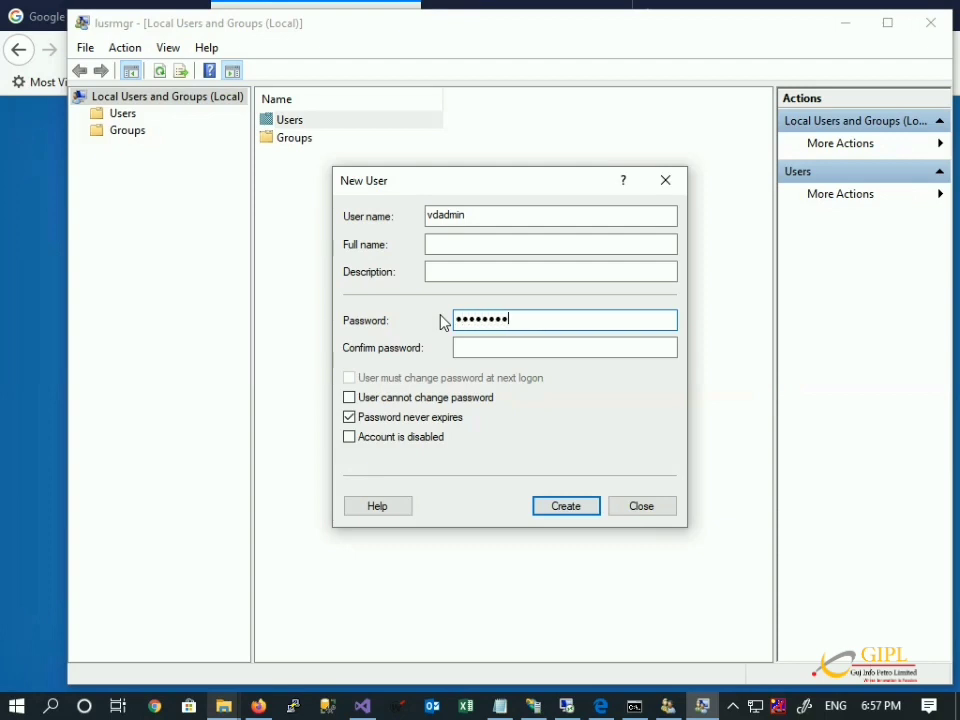
key(Tab)
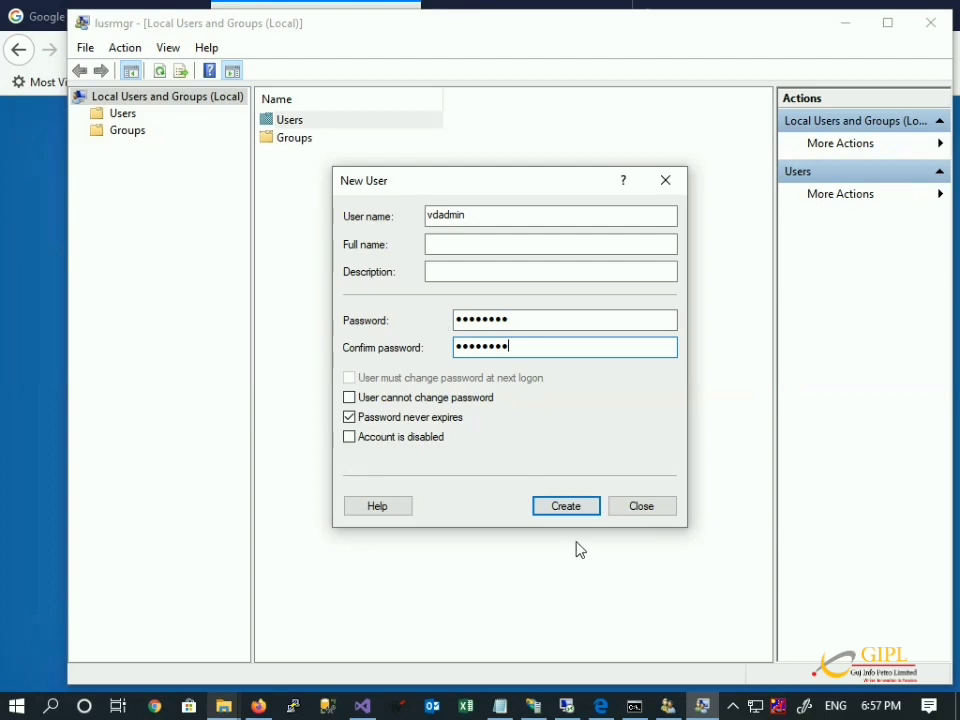
double_click(521, 320)
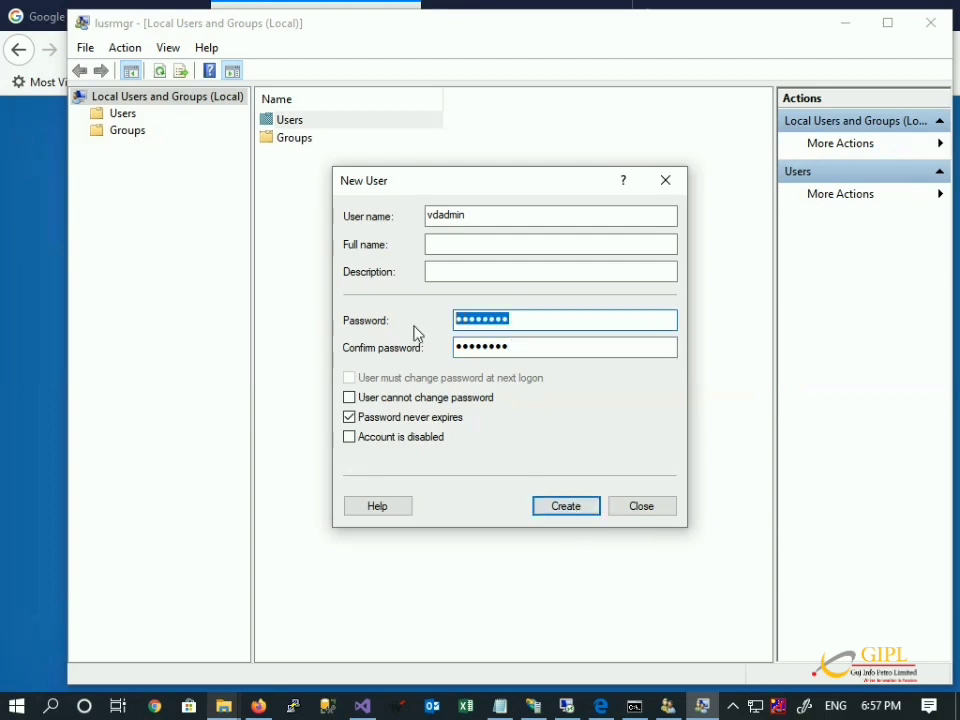
text(•••)
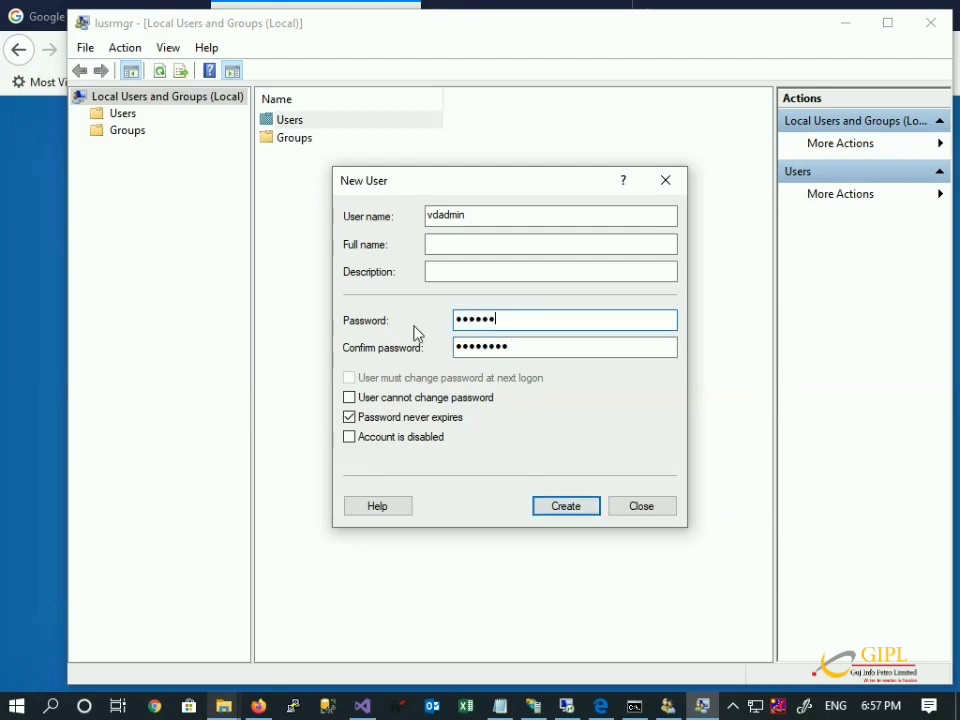
Paste the copied password into both password fields, create vdadmin, and close the form.
key(super+r)
text(Ad)
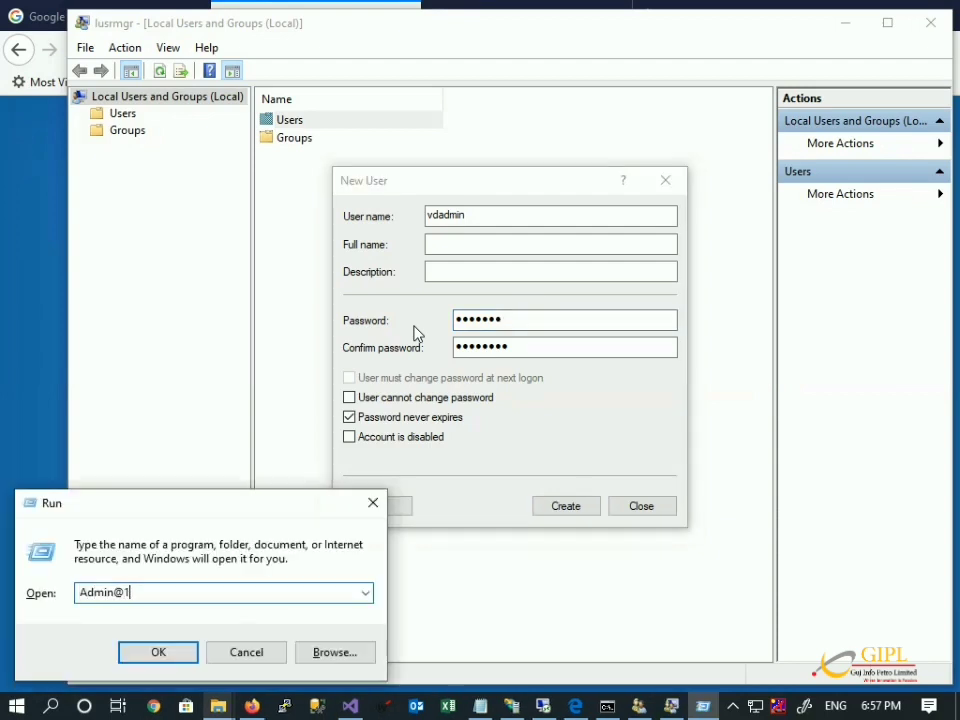
key(ctrl+a)
key(ctrl+c)
double_click(537, 320)
key(ctrl+v)
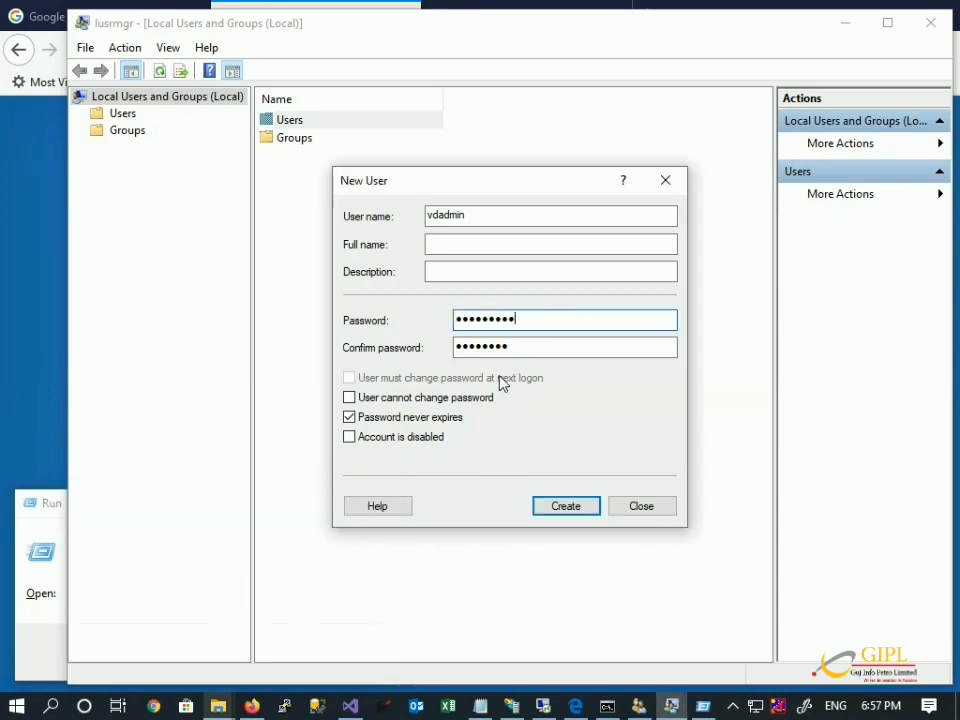
double_click(508, 346)
key(ctrl+v)
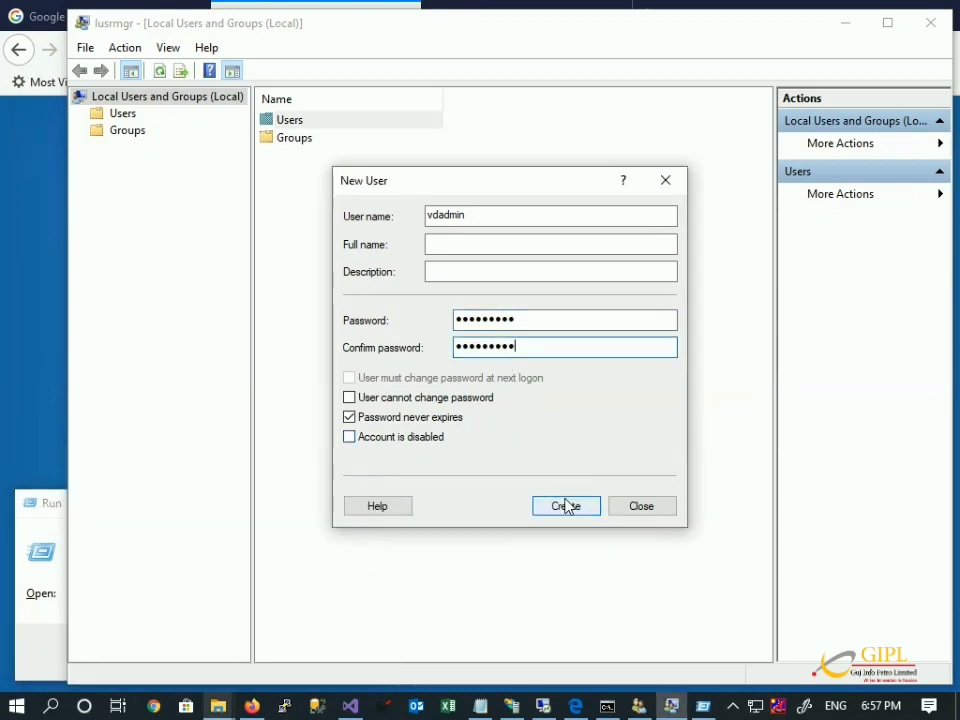
click(566, 506)
click(652, 514)
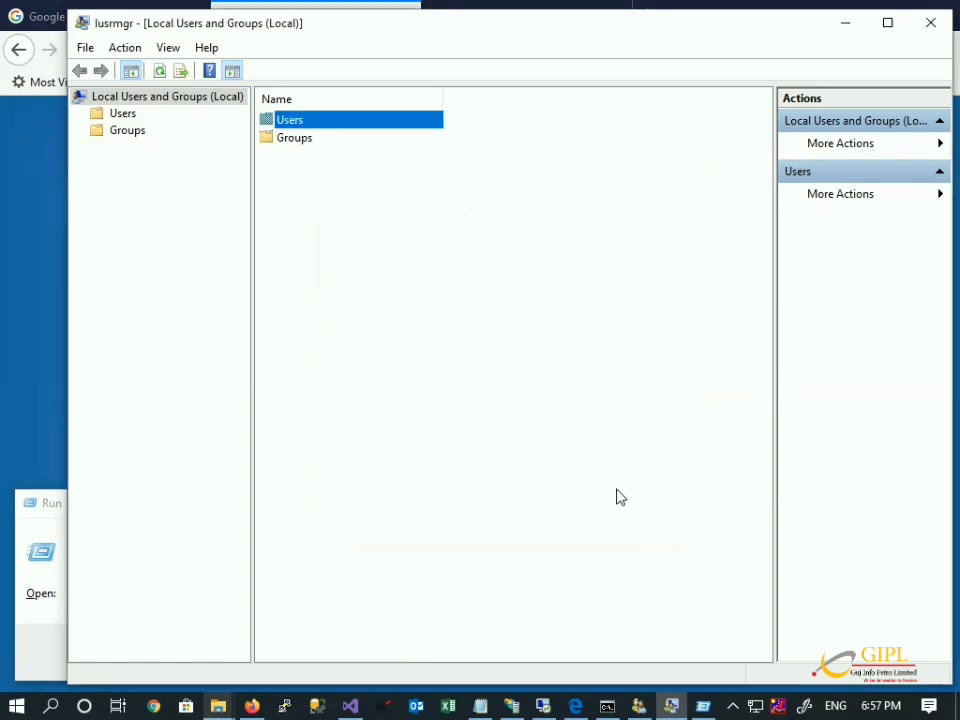
Dismiss Run and open Local Users and Groups on the remote server via control userpasswords2.
click(237, 677)
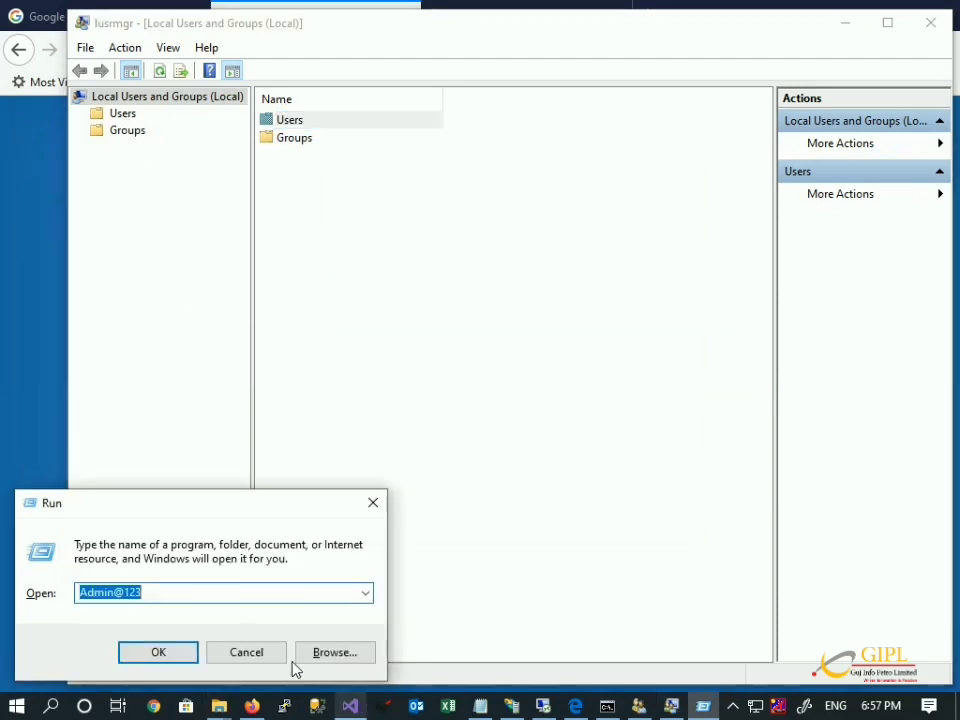
click(246, 652)
click(580, 708)
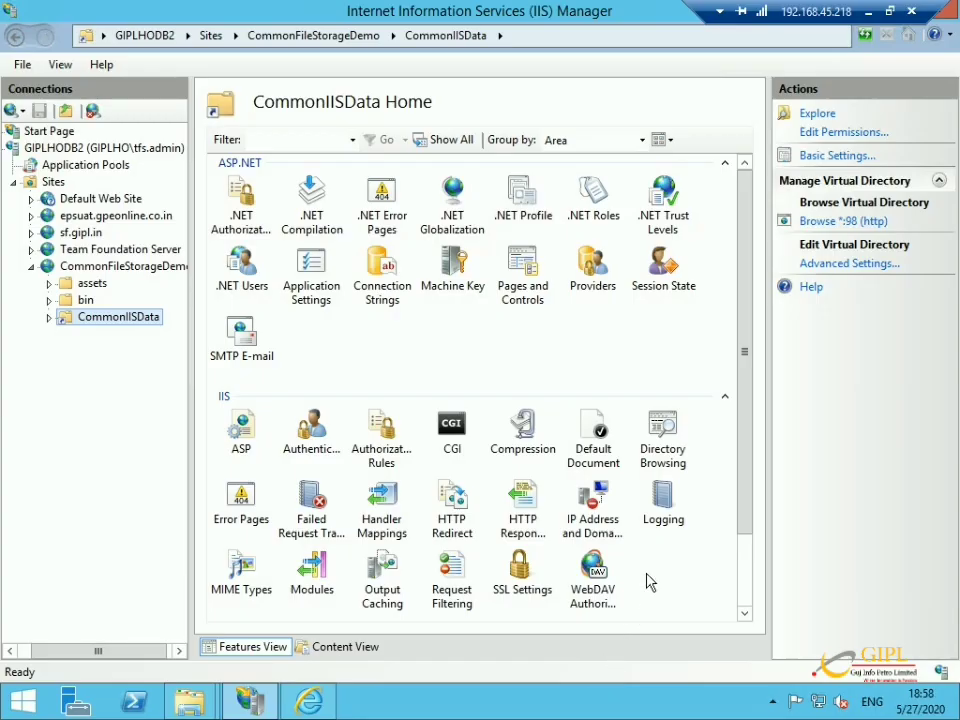
click(20, 705)
text(cmd)
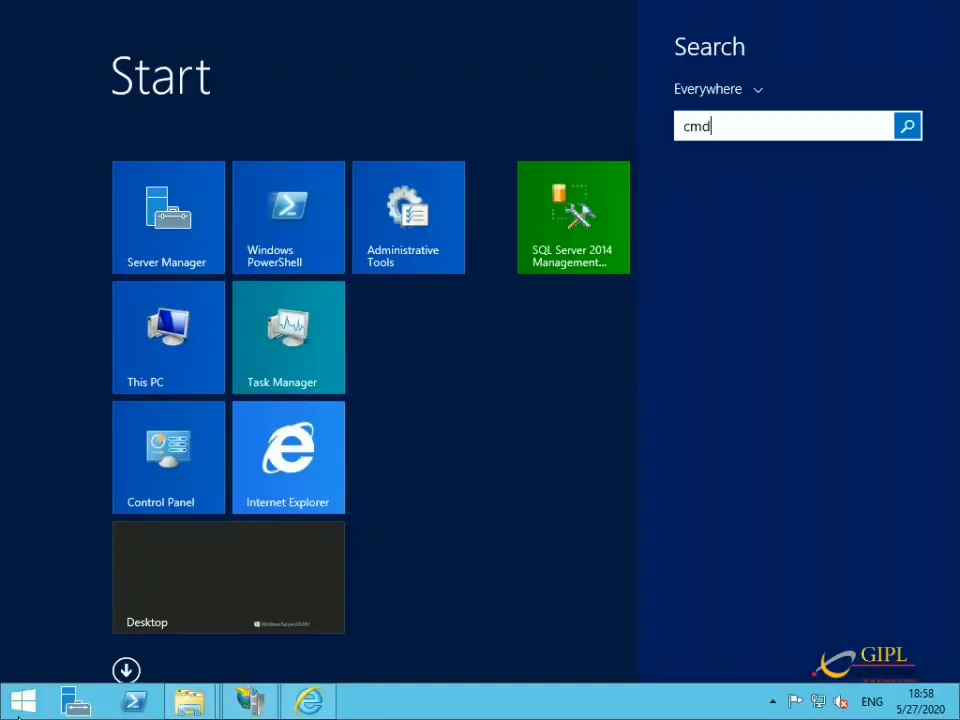
key(Return)
text(control user)
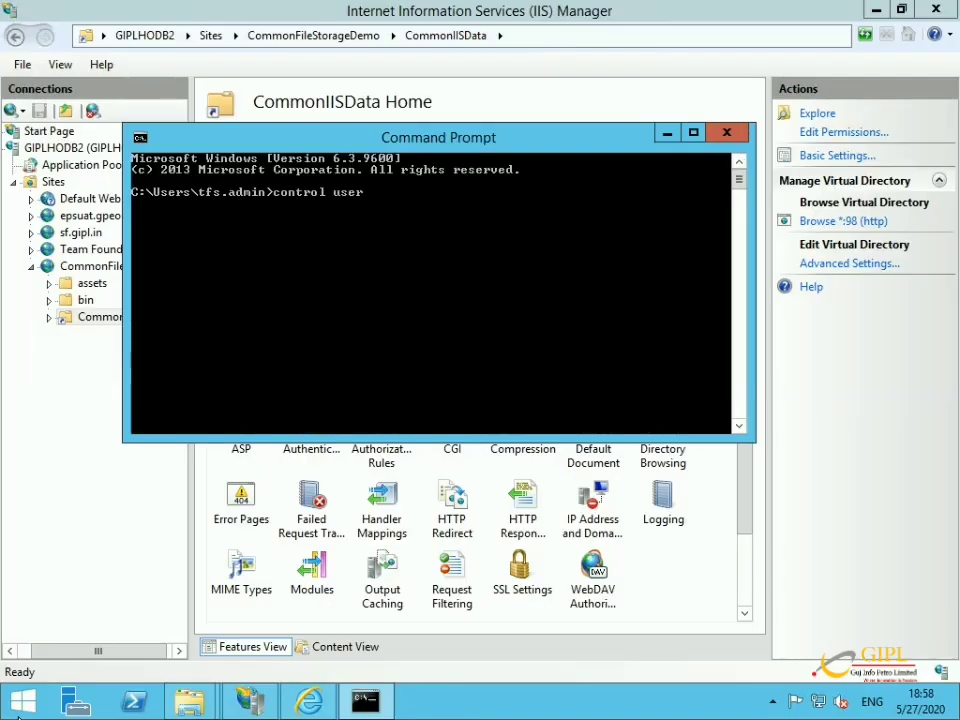
text(password2)
key(Return)
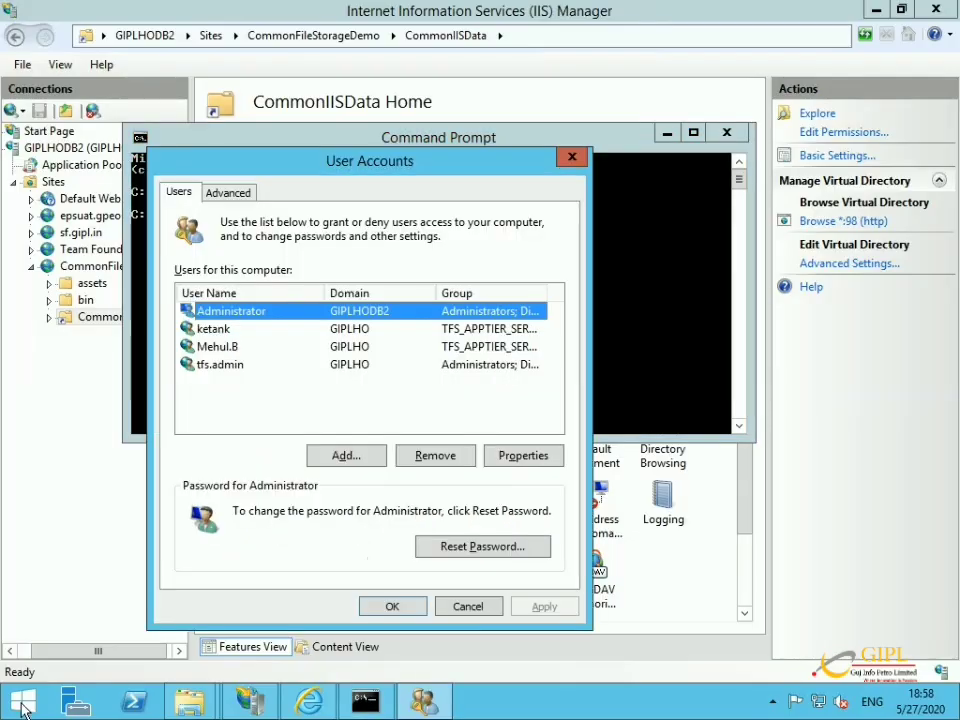
click(228, 192)
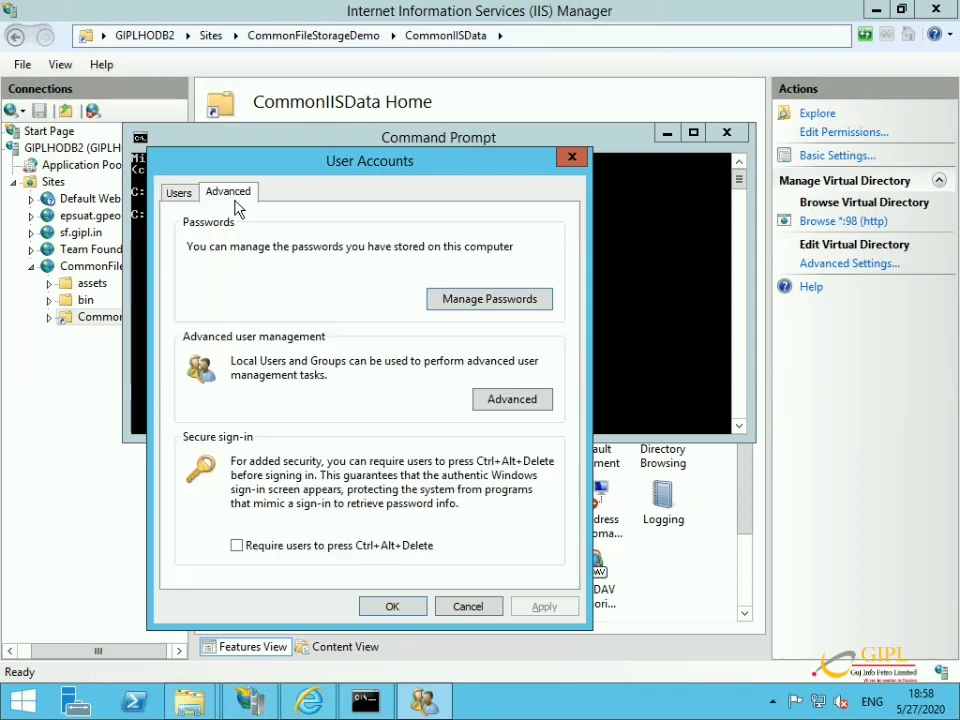
click(491, 403)
Create local user vdadmin on the server with a password that never expires.
right_click(287, 109)
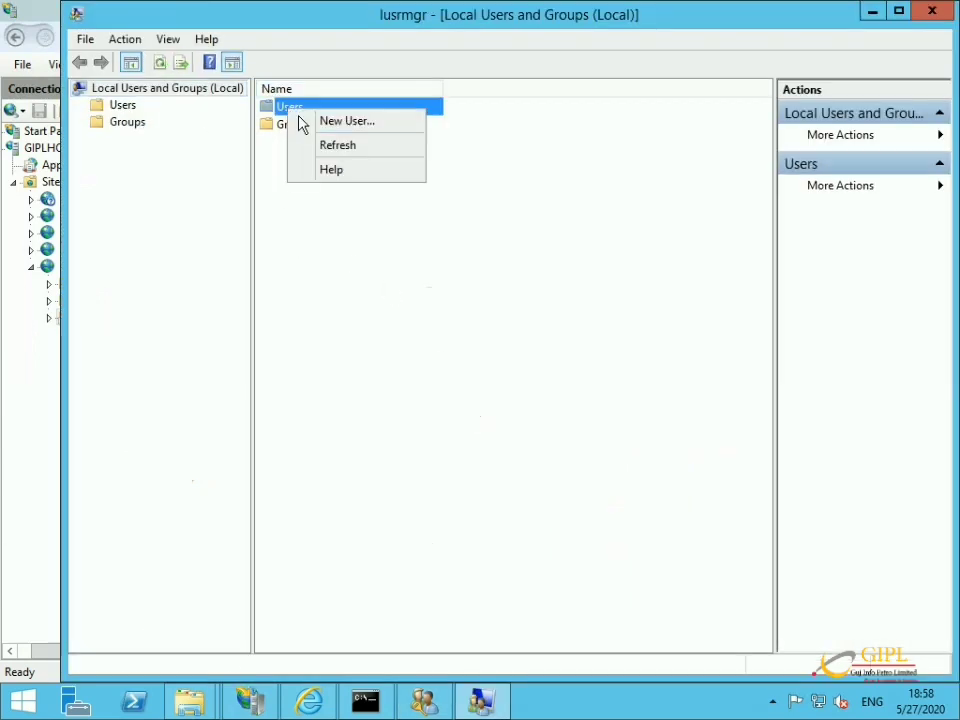
click(320, 120)
text(vad)
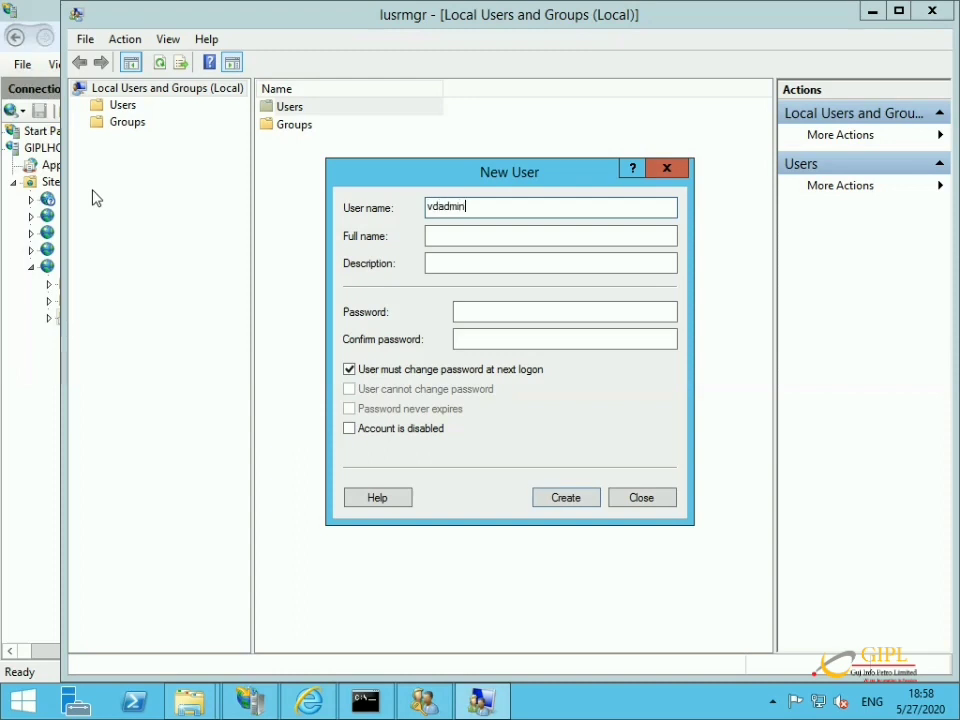
click(512, 319)
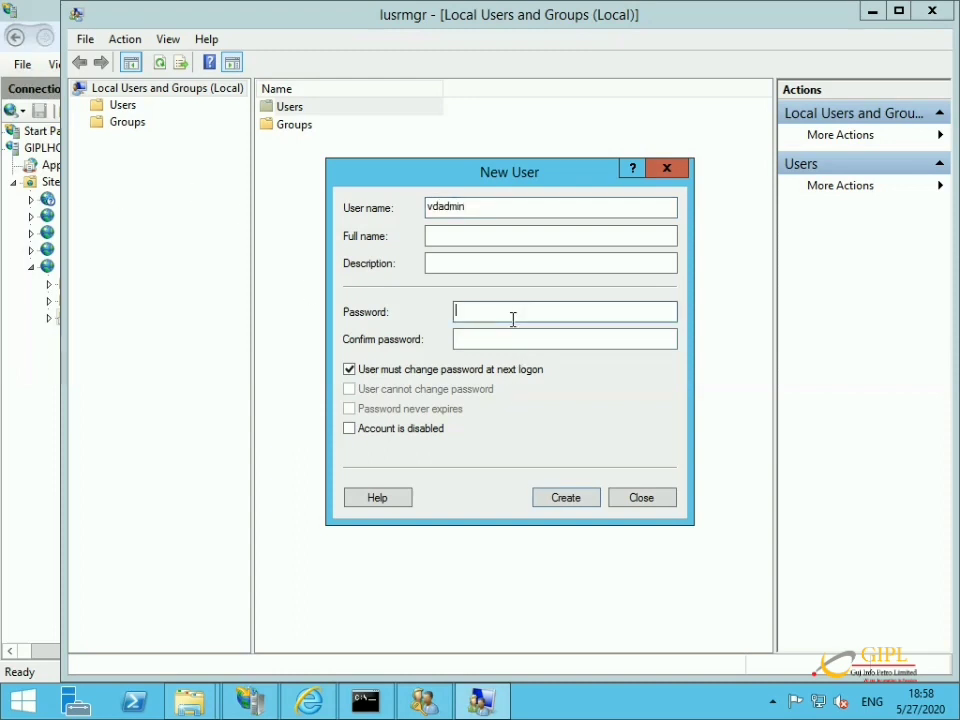
text(*********)
click(506, 339)
text(*********)
click(470, 370)
click(422, 408)
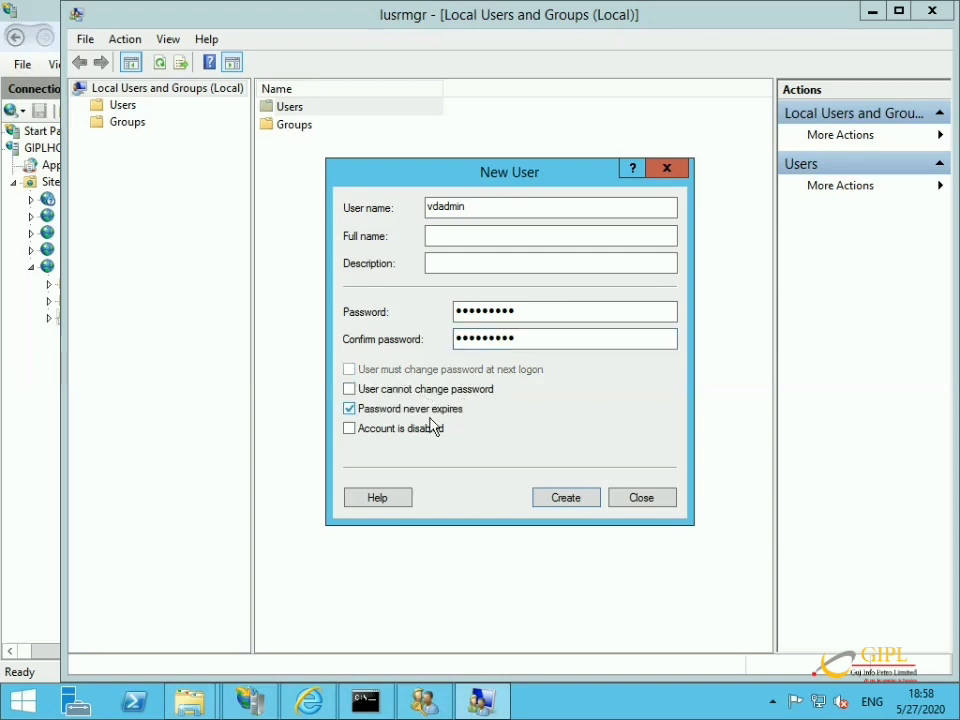
click(558, 499)
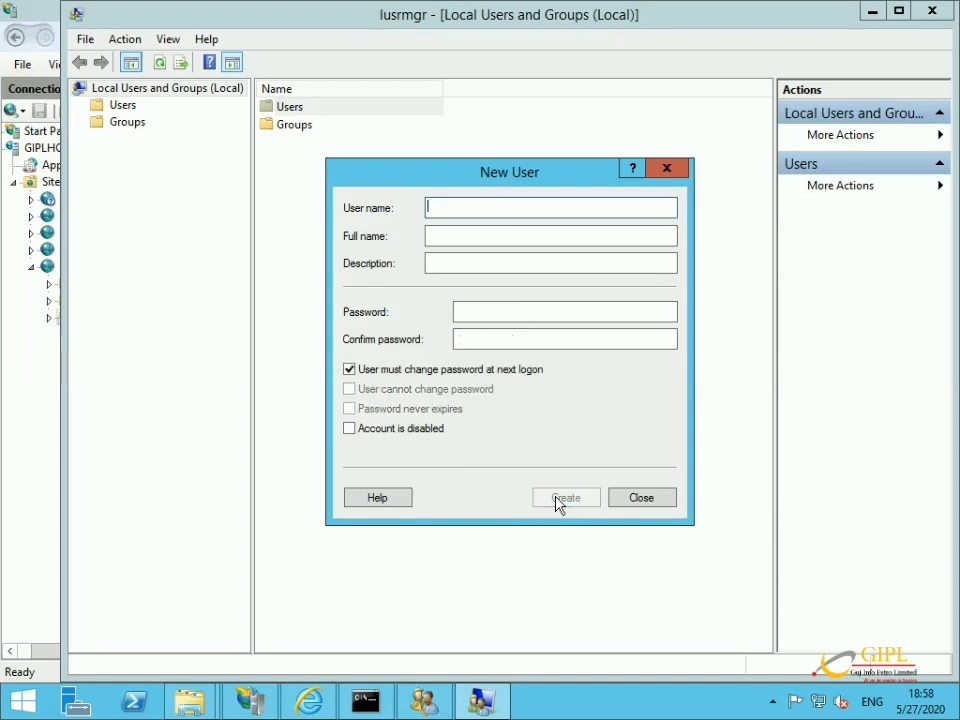
Close the New User form, the User Accounts window and the Command Prompt.
click(672, 167)
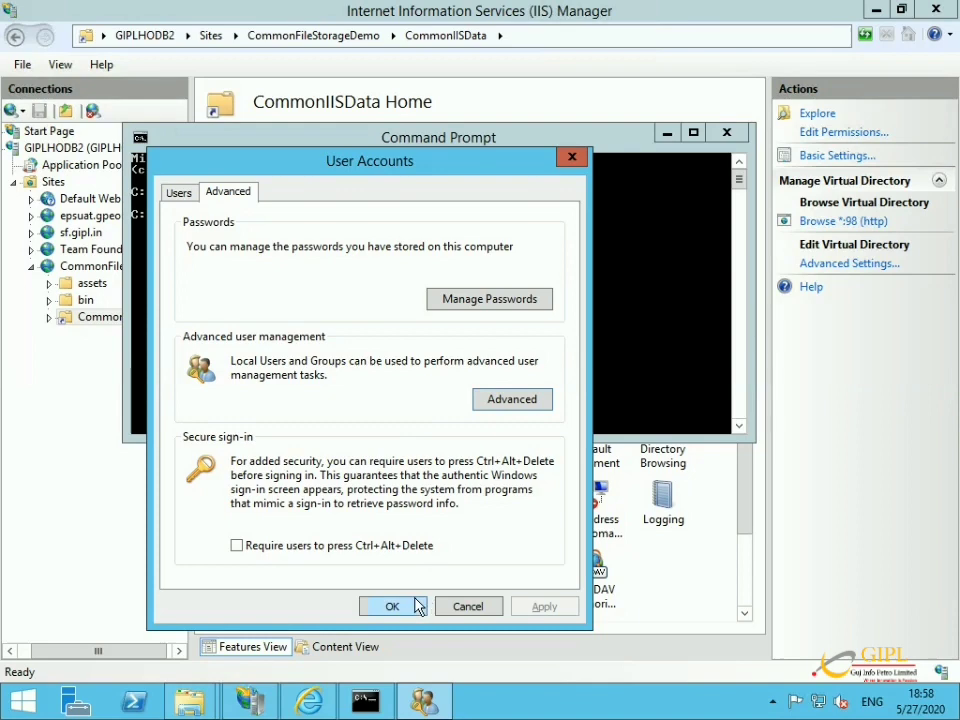
click(441, 610)
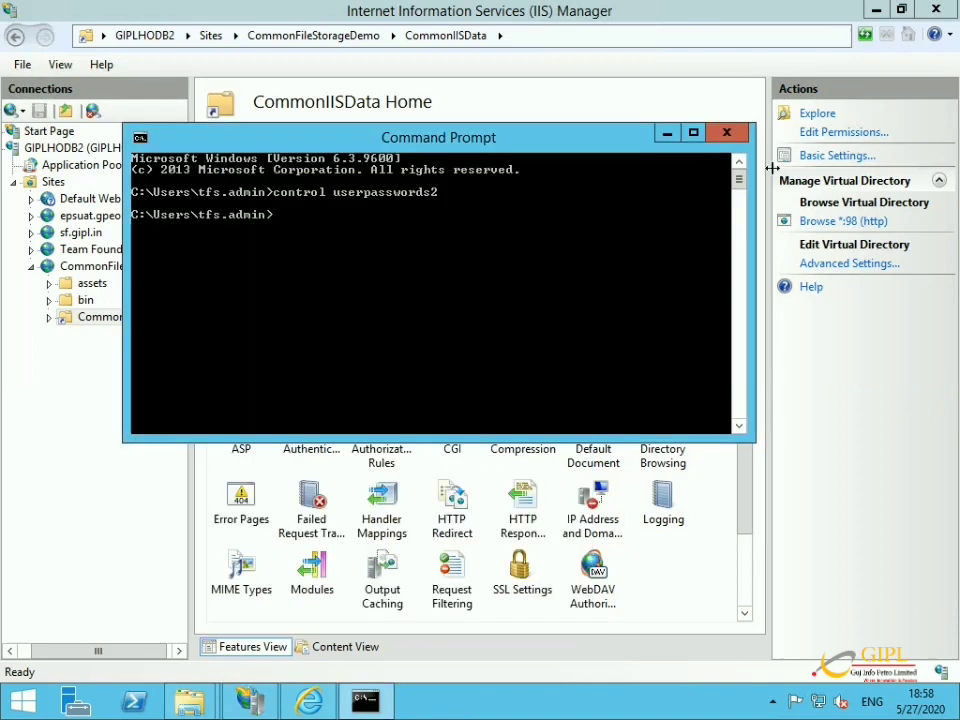
click(726, 133)
Open the sharing settings in the commonstorage folder's Properties.
mouse_move(189, 701)
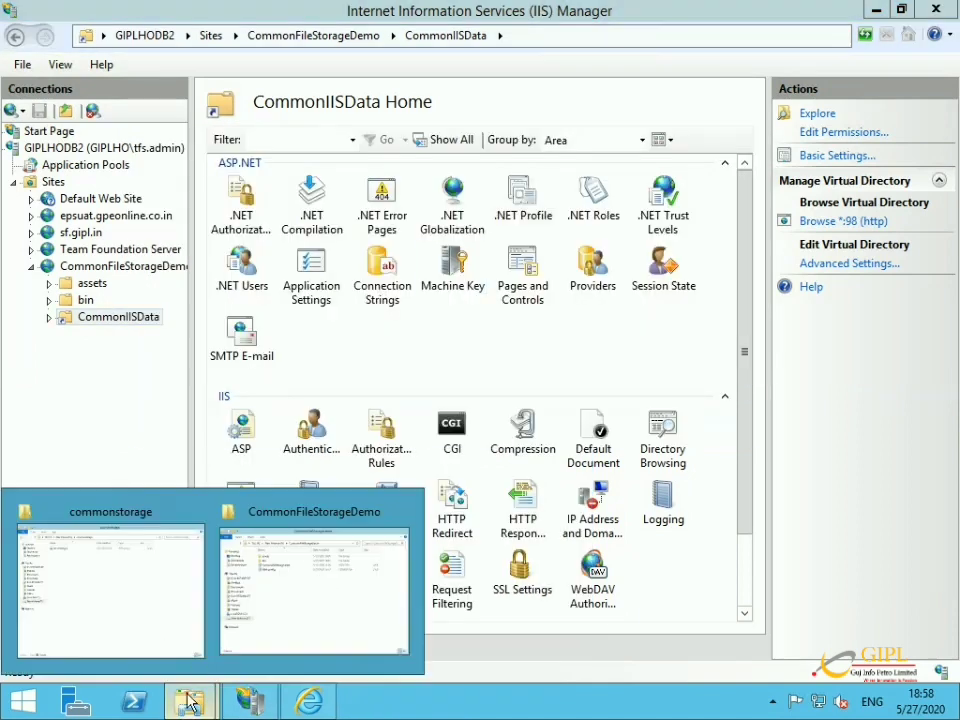
click(193, 619)
right_click(281, 248)
click(332, 528)
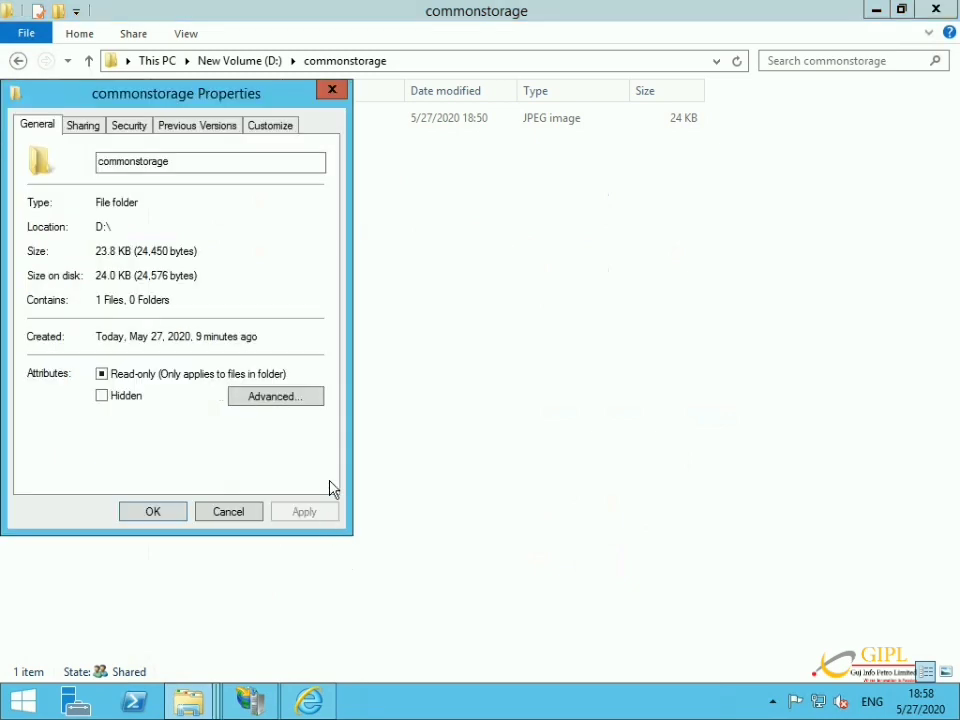
click(70, 128)
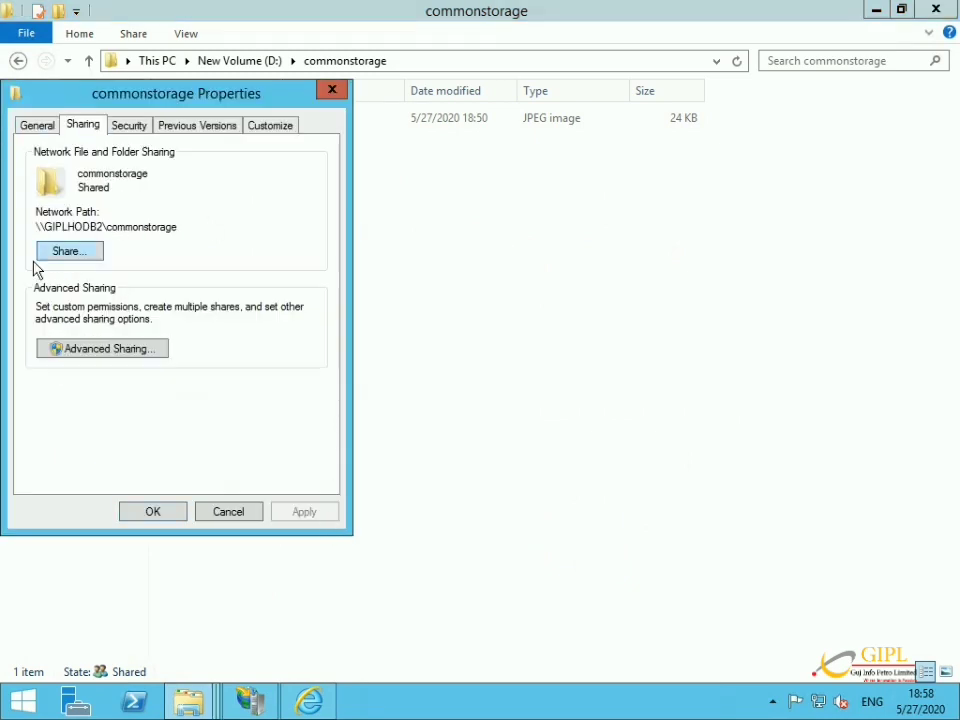
click(65, 254)
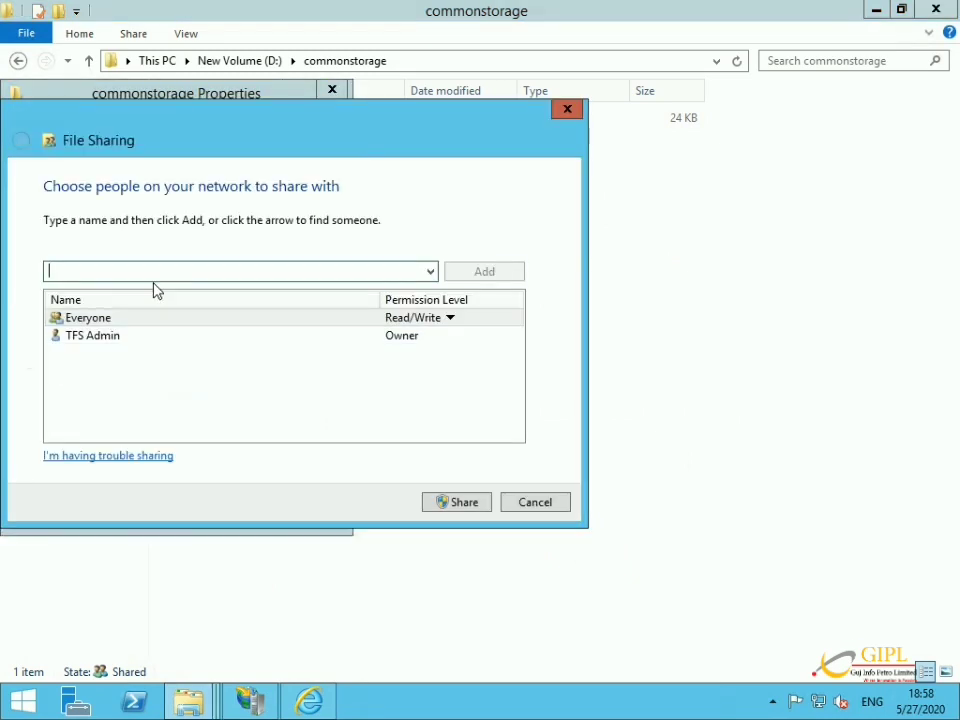
Find and select vdadmin among local users on server GIPLHODB2.
text(vda)
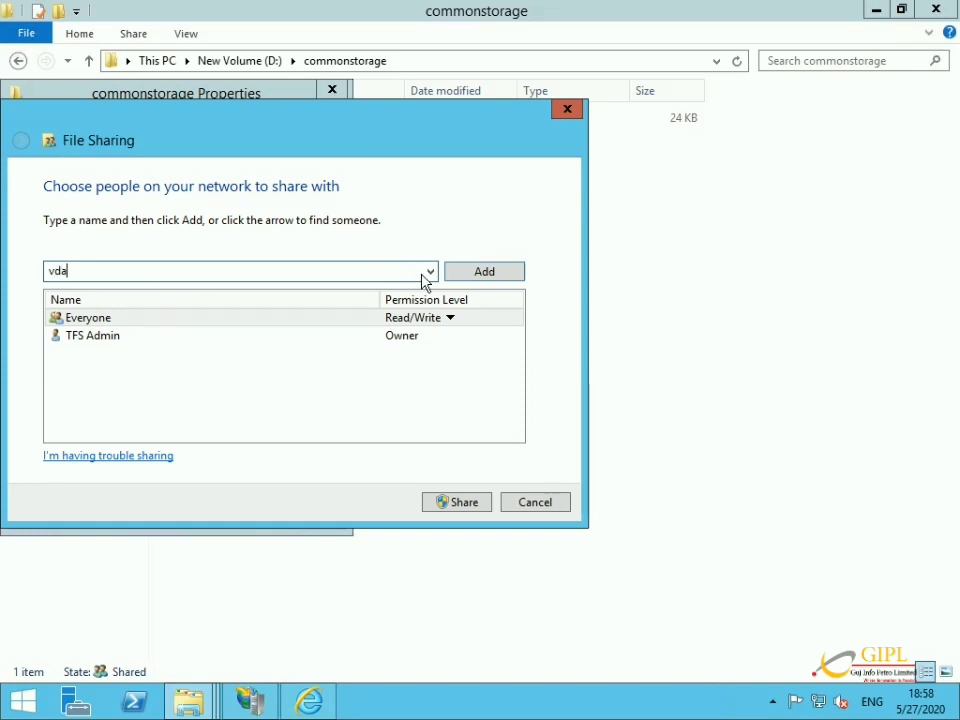
click(430, 272)
click(394, 305)
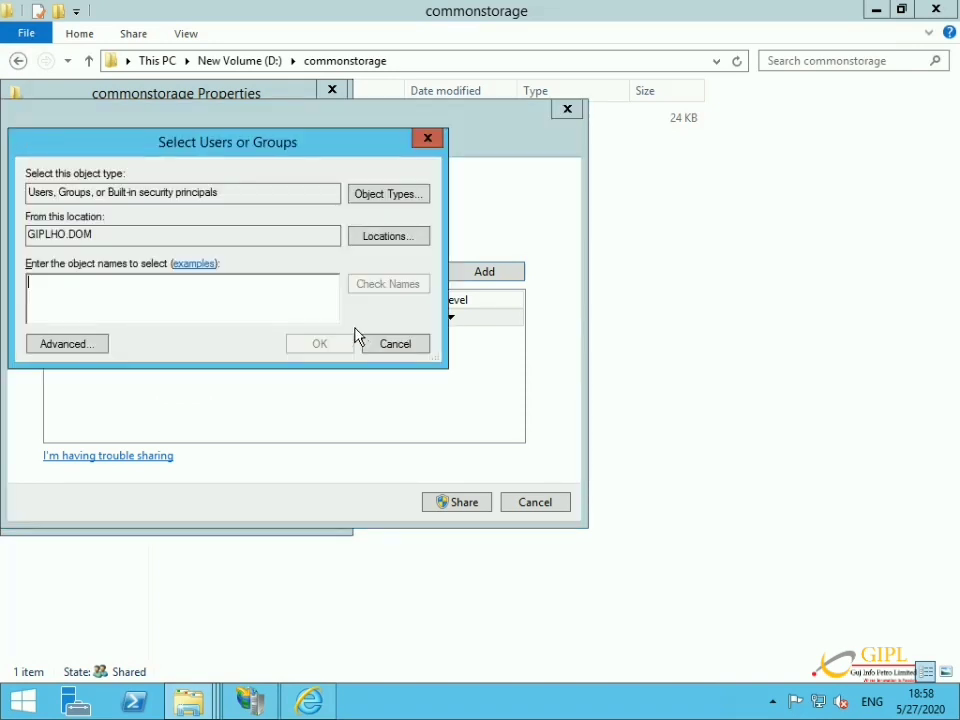
click(388, 236)
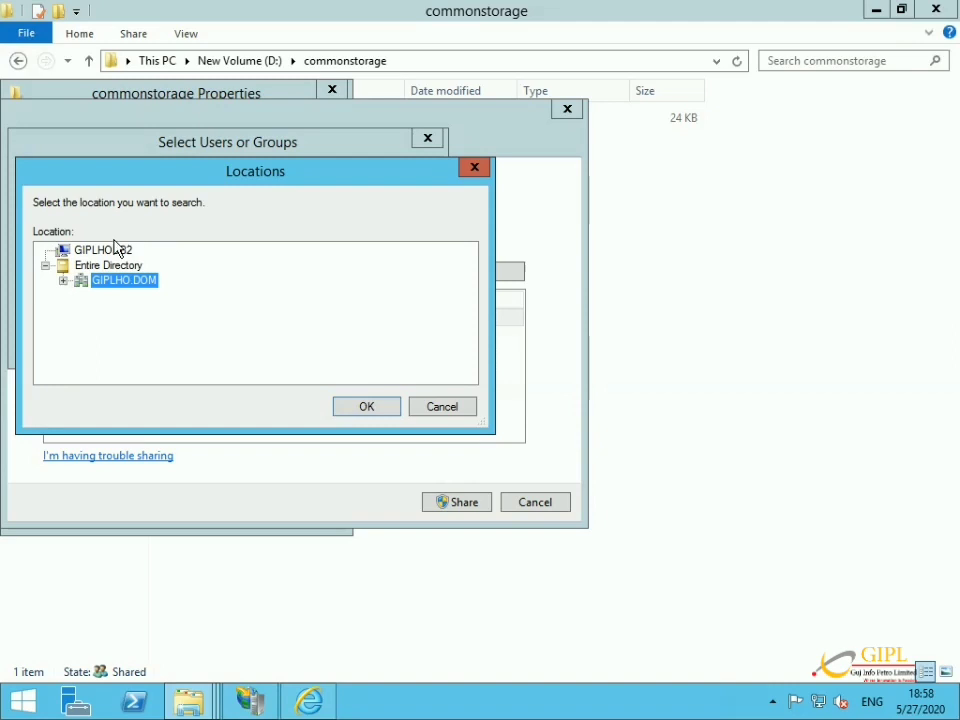
click(112, 250)
click(360, 407)
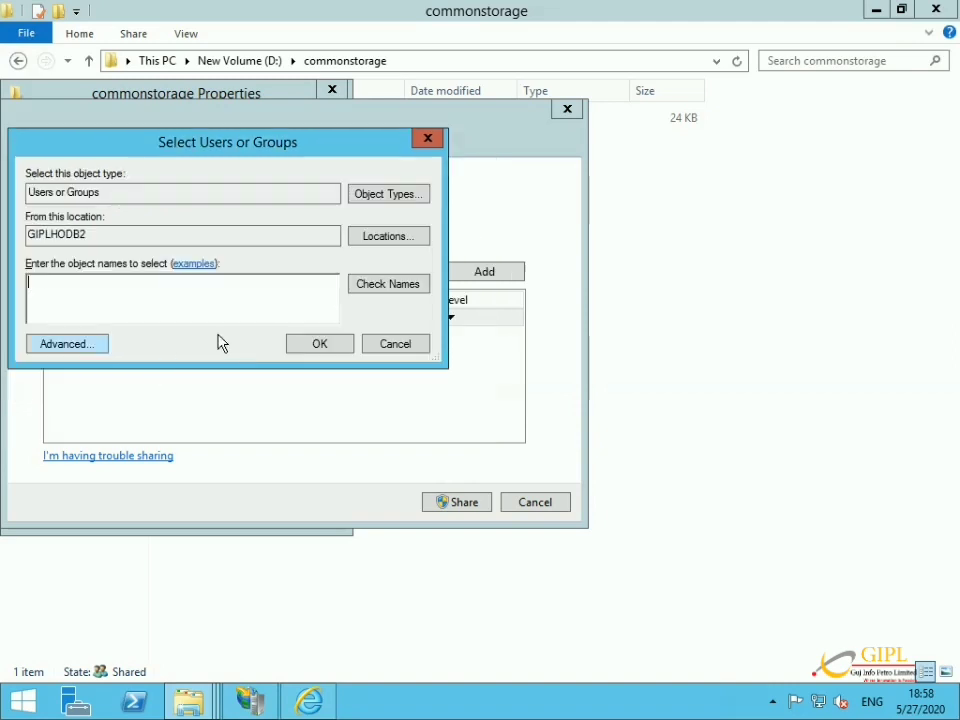
click(72, 344)
click(460, 332)
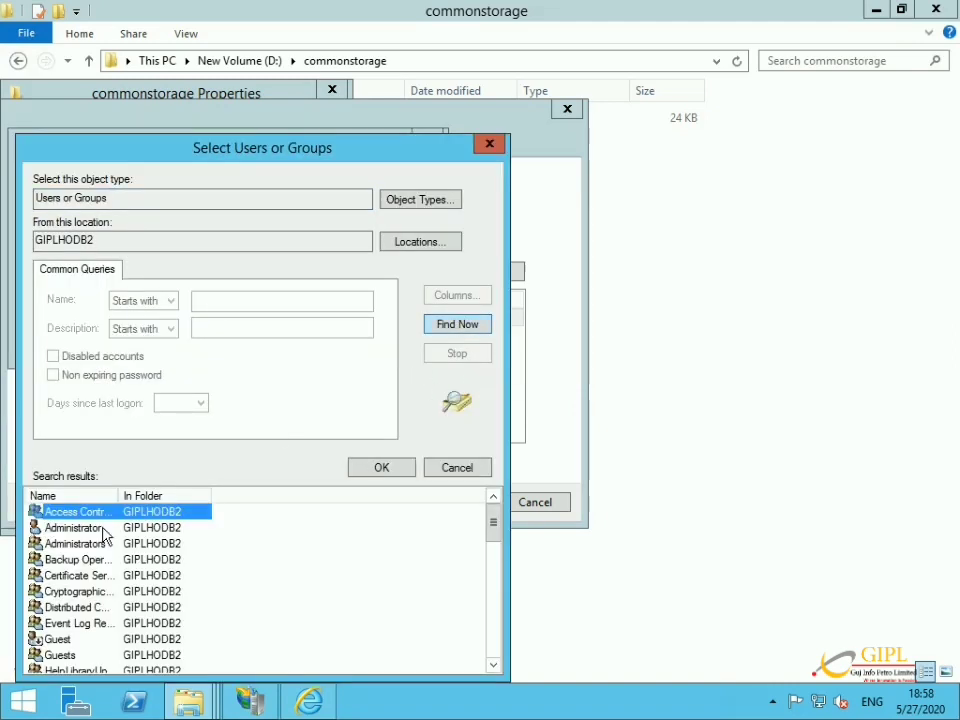
scroll(114, 600, down, 10)
click(112, 607)
click(398, 474)
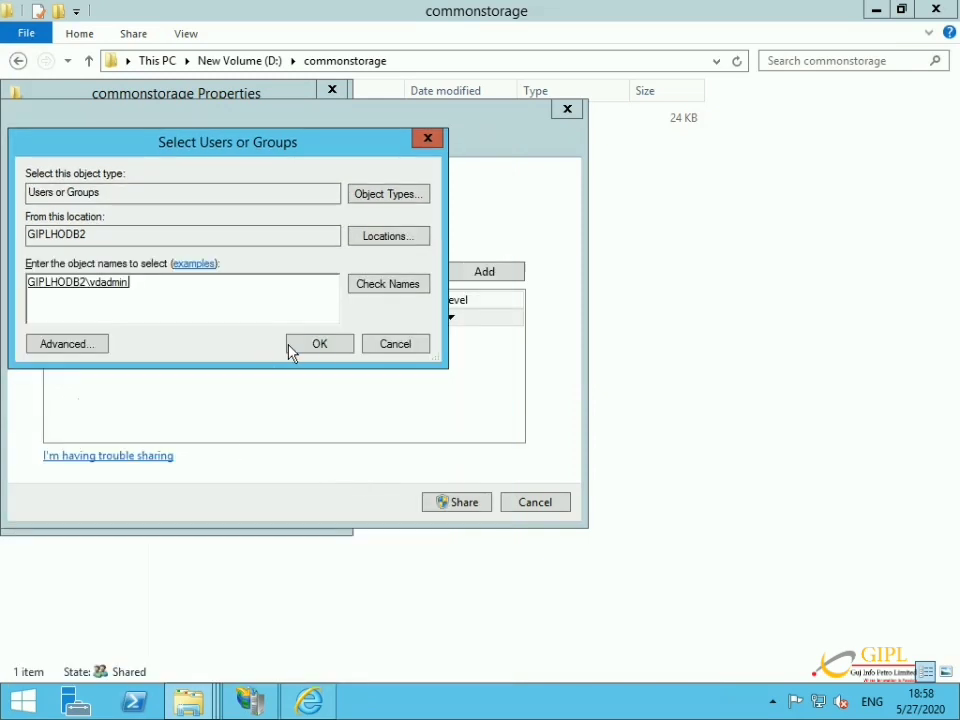
Share commonstorage with vdadmin at Read/Write permission.
click(315, 343)
click(405, 355)
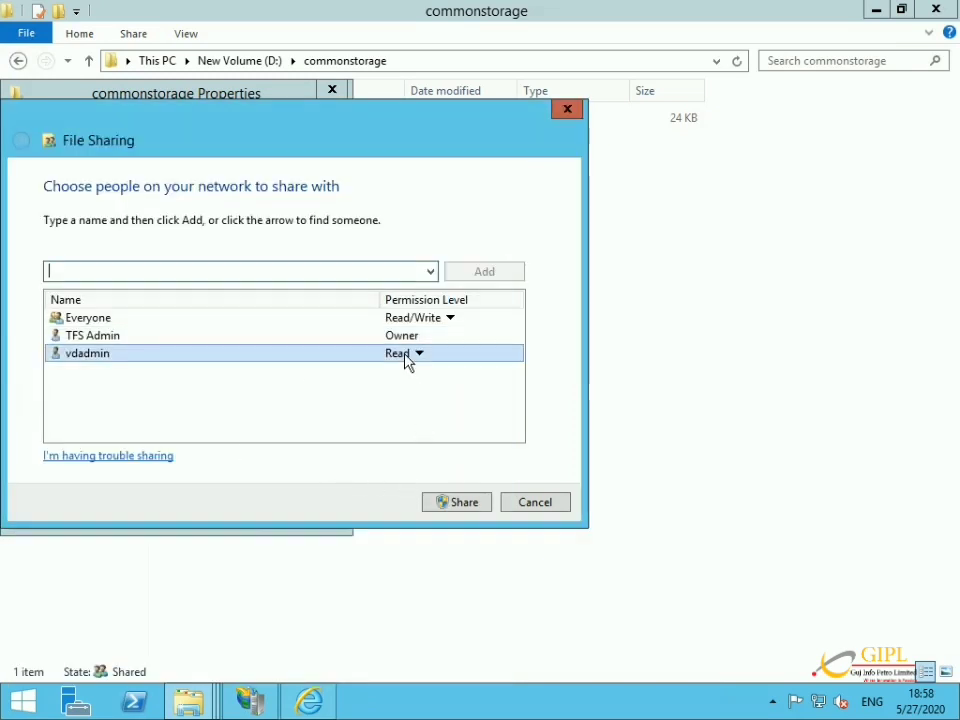
click(488, 378)
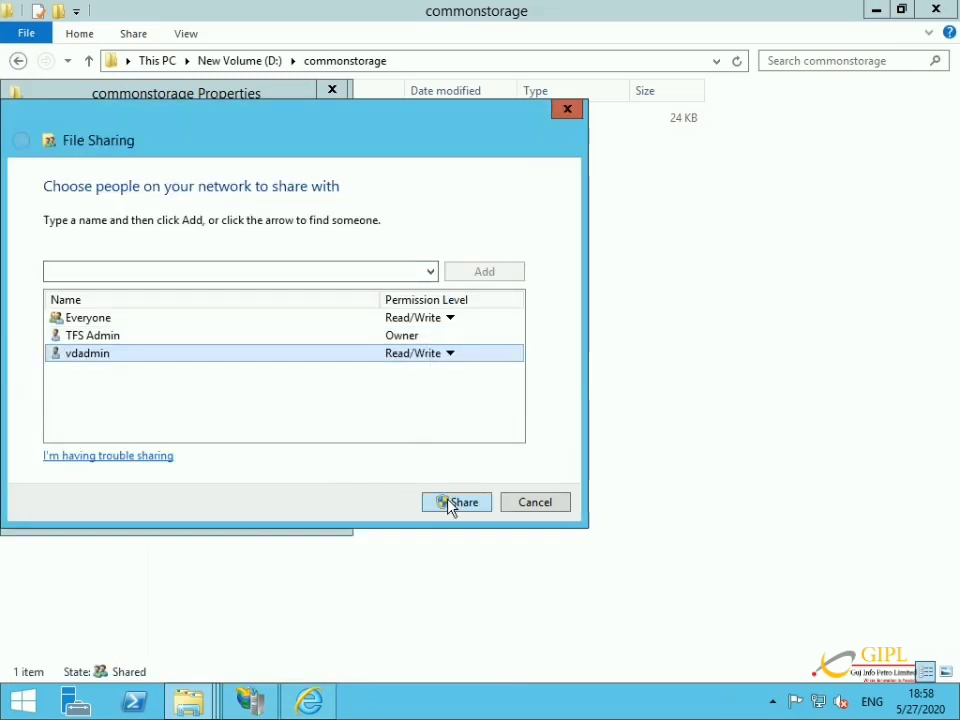
click(449, 504)
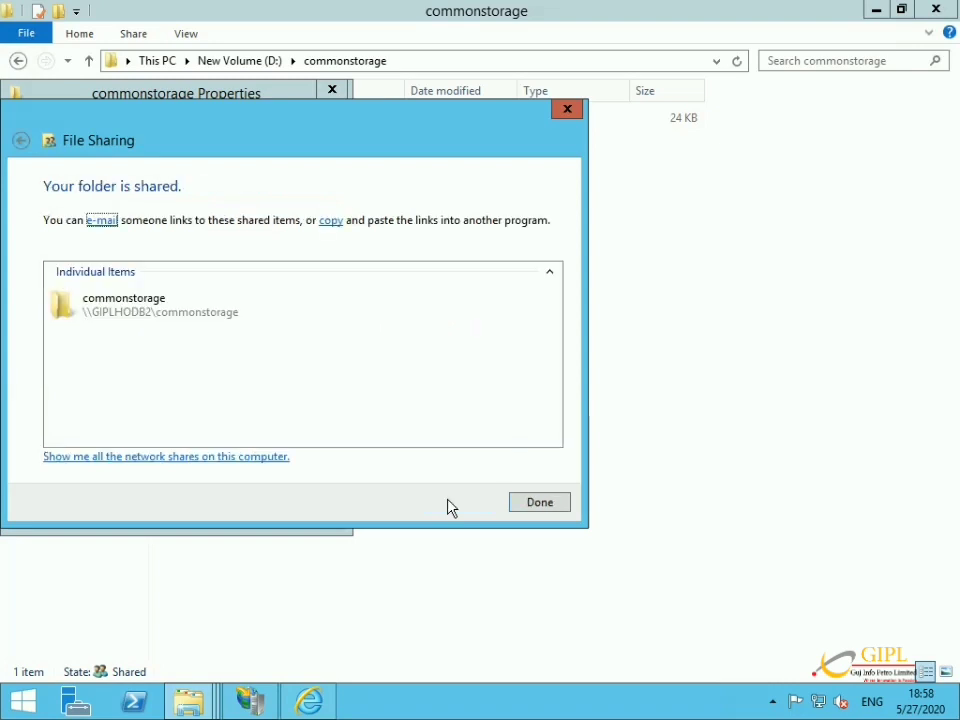
click(520, 505)
Remove Everyone from the commonstorage share and close its Properties.
click(72, 255)
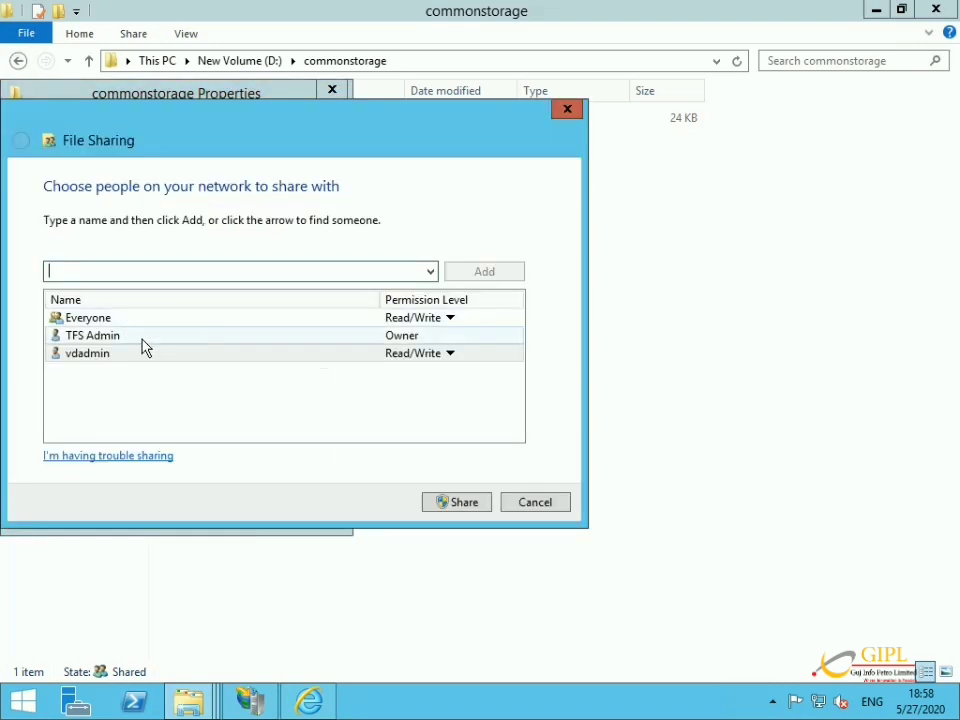
click(440, 317)
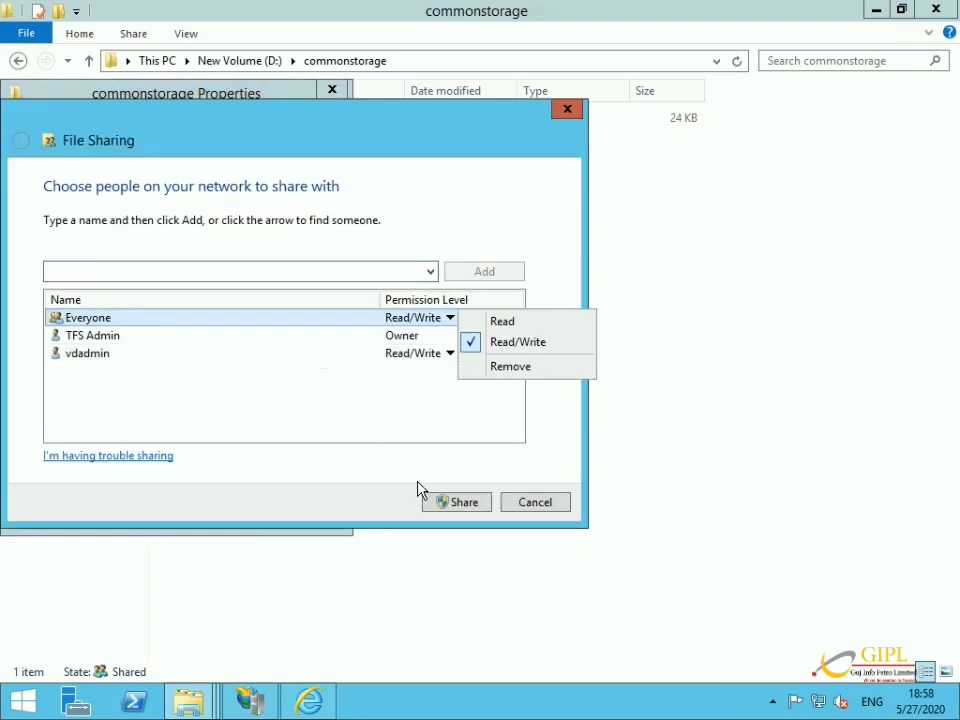
click(510, 368)
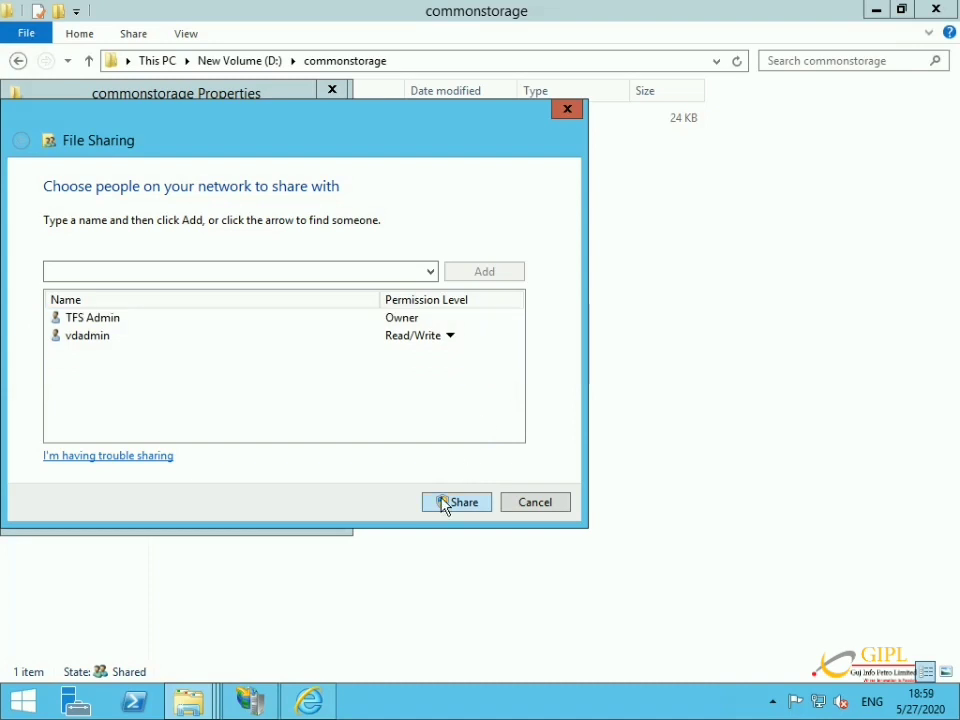
click(443, 505)
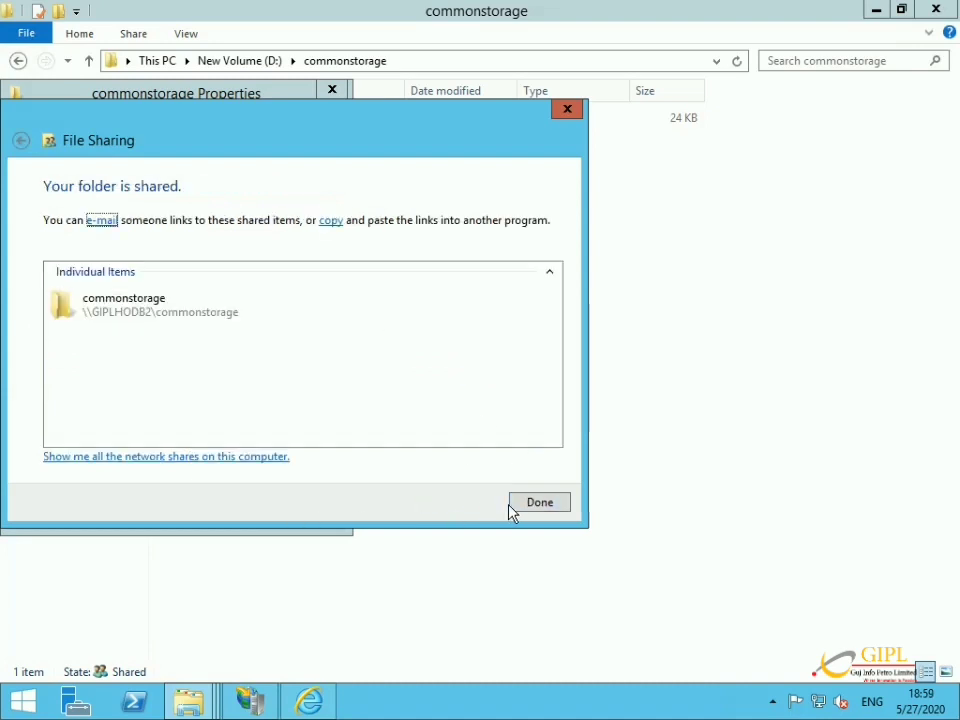
click(518, 506)
click(183, 518)
mouse_move(585, 10)
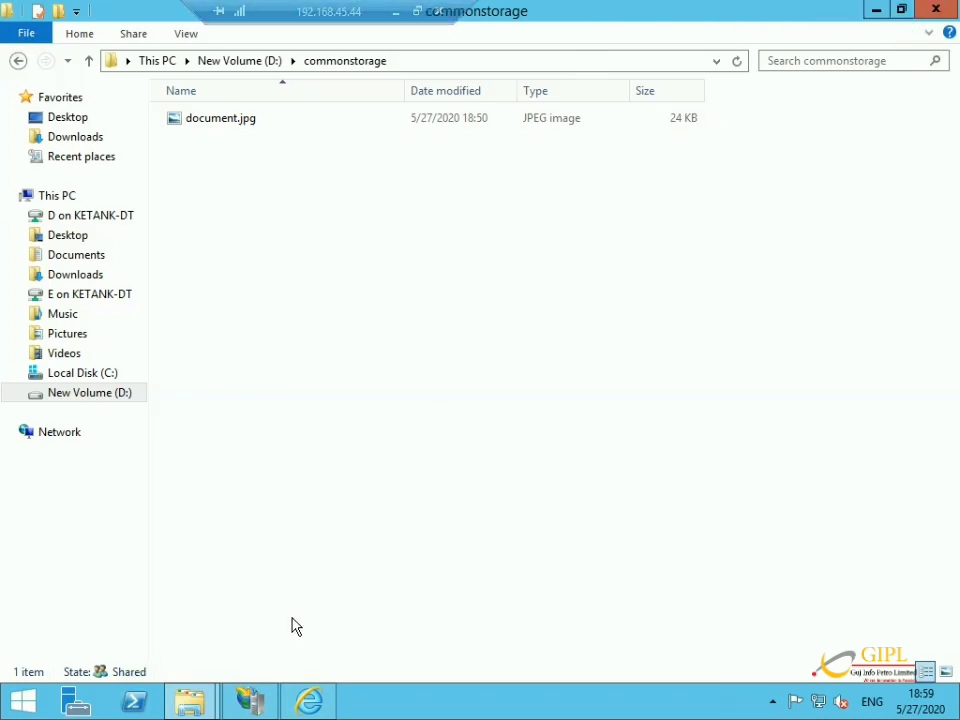
Set CommonIISData's Basic Settings to connect as specific user vdadmin with its password.
click(243, 710)
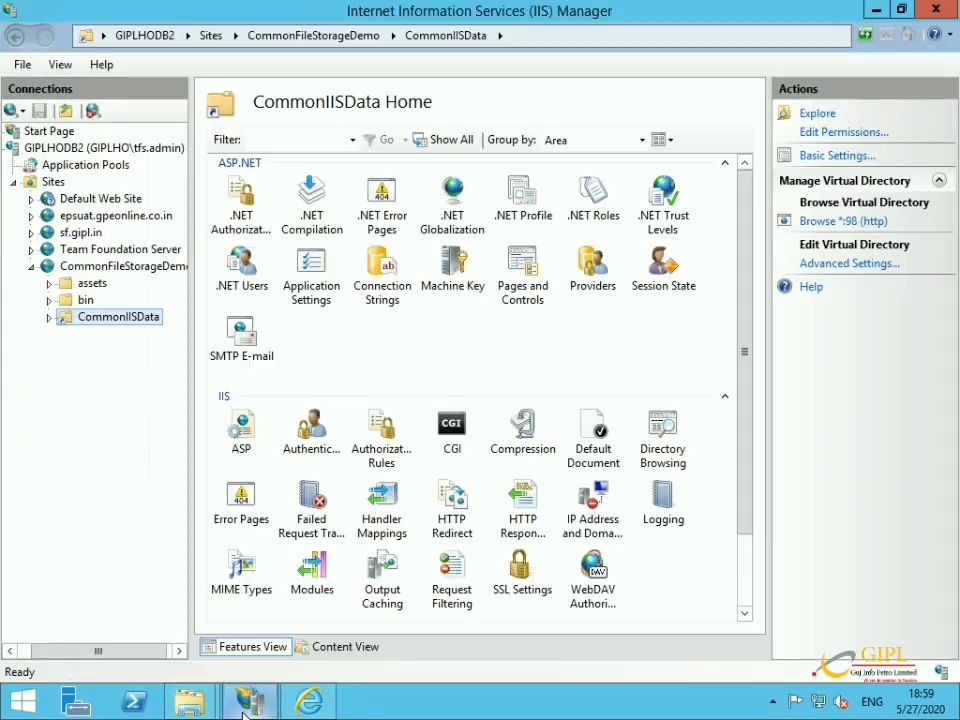
click(808, 158)
click(358, 436)
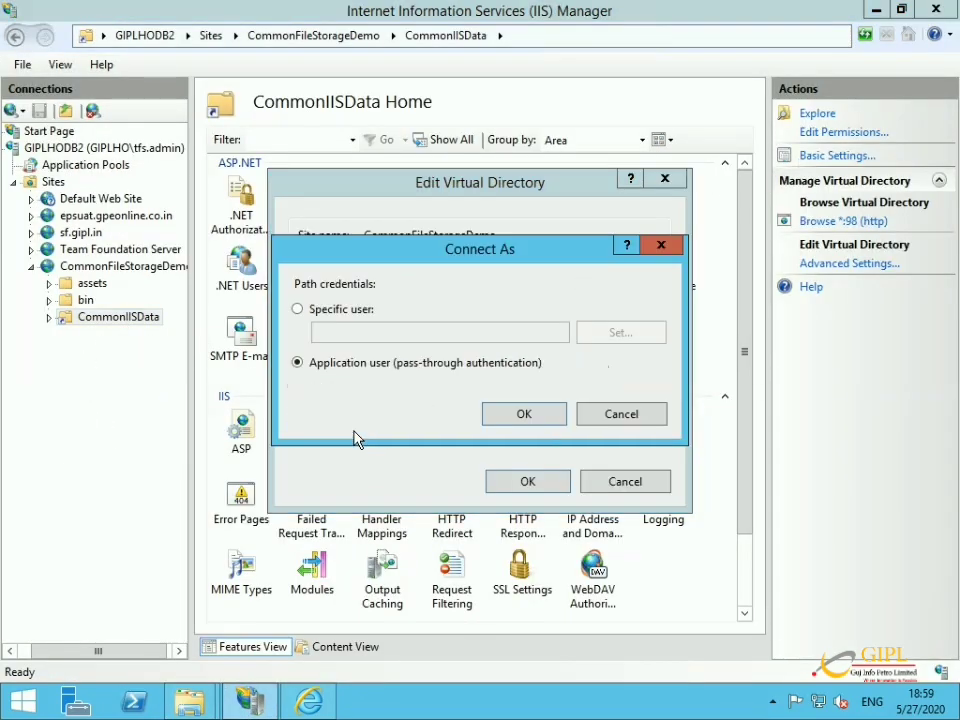
click(355, 316)
click(588, 331)
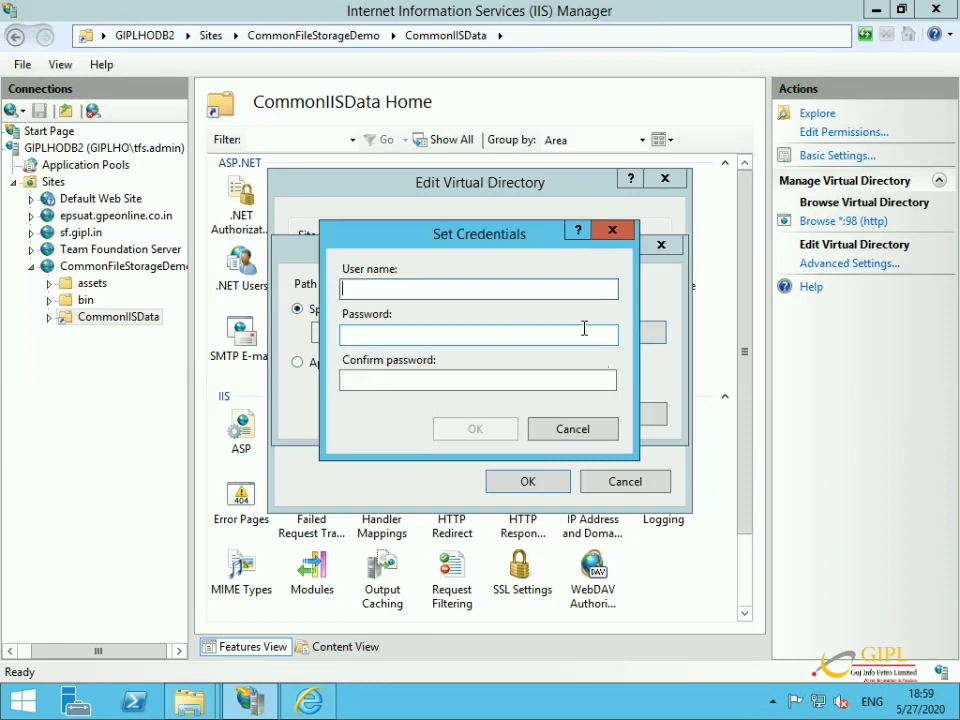
text(admin)
key(Tab)
key(shift+Tab)
text(v)
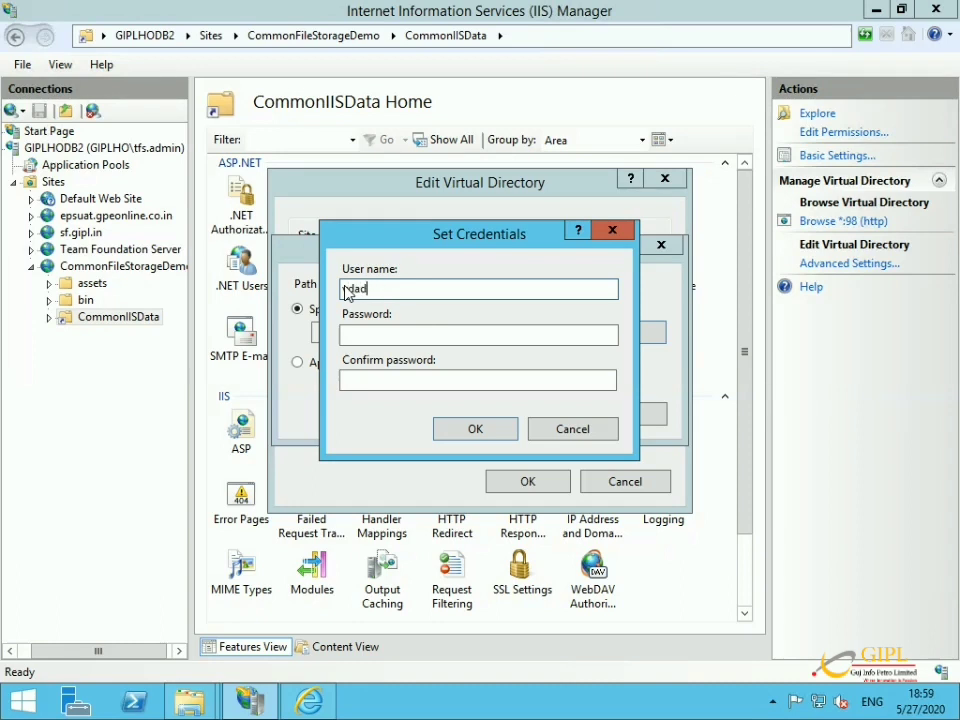
key(Tab)
text(*********)
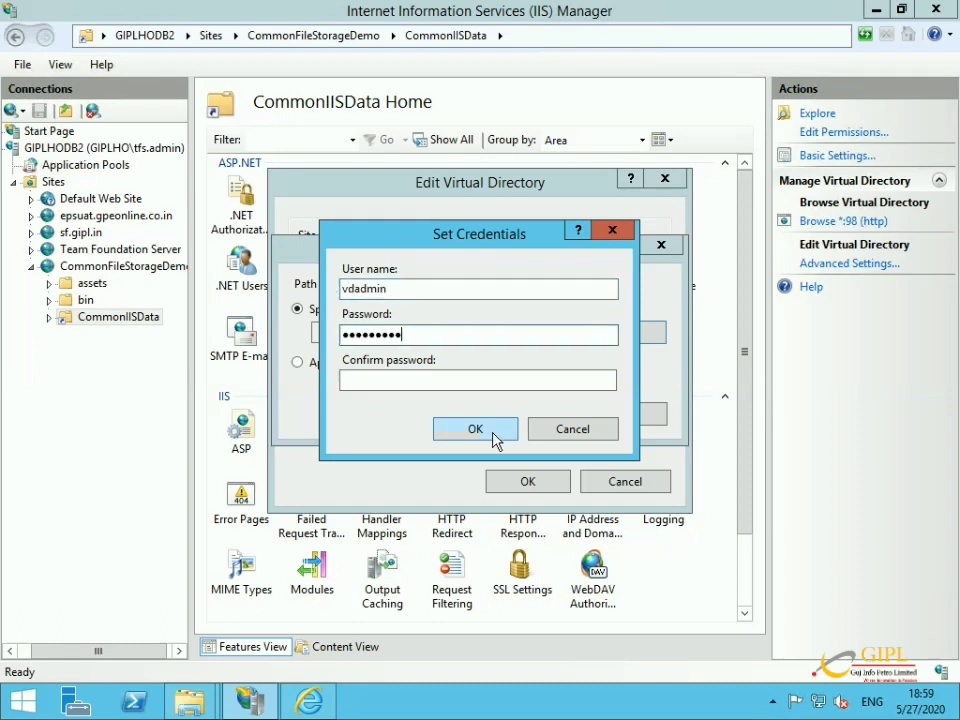
click(466, 386)
text(*********)
click(476, 427)
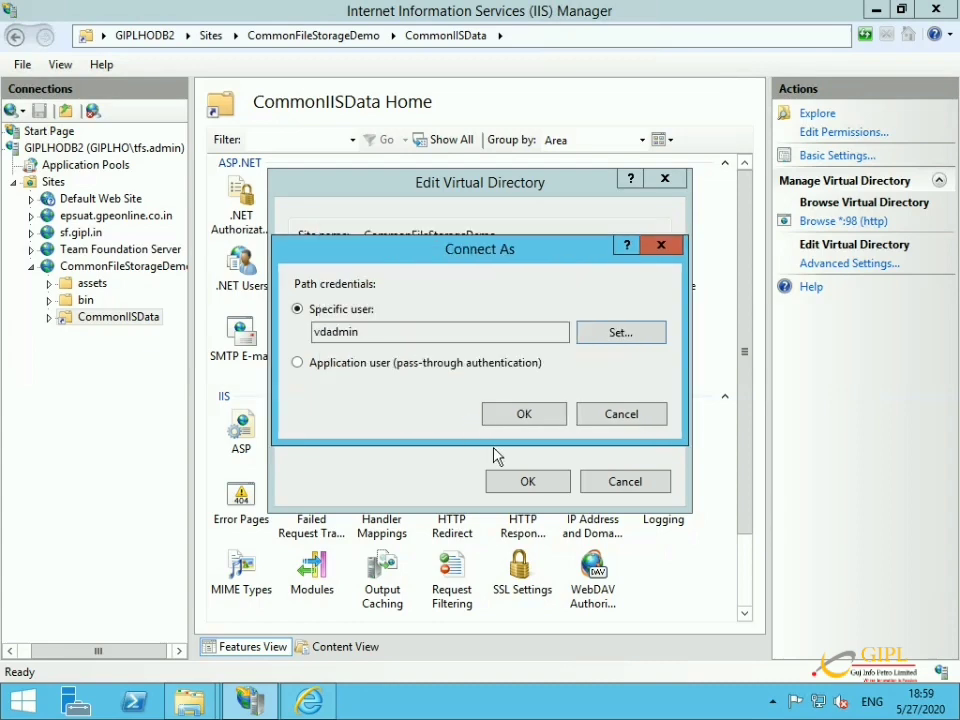
click(520, 423)
Test the vdadmin connection, save the Basic Settings, and minimize the remote desktop.
click(420, 429)
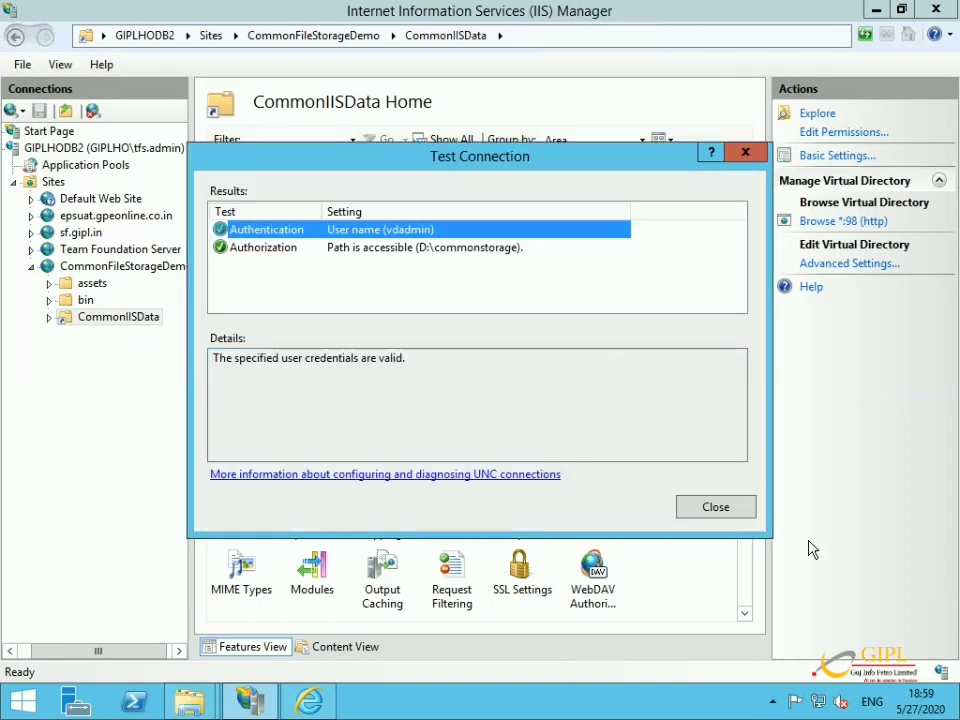
click(688, 508)
click(549, 489)
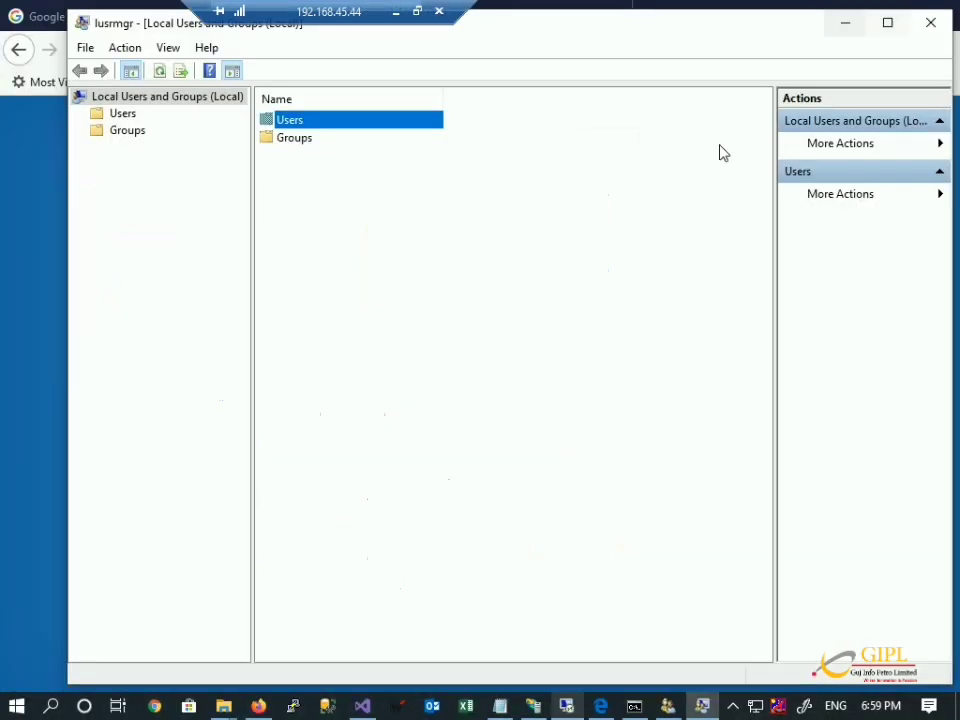
click(868, 11)
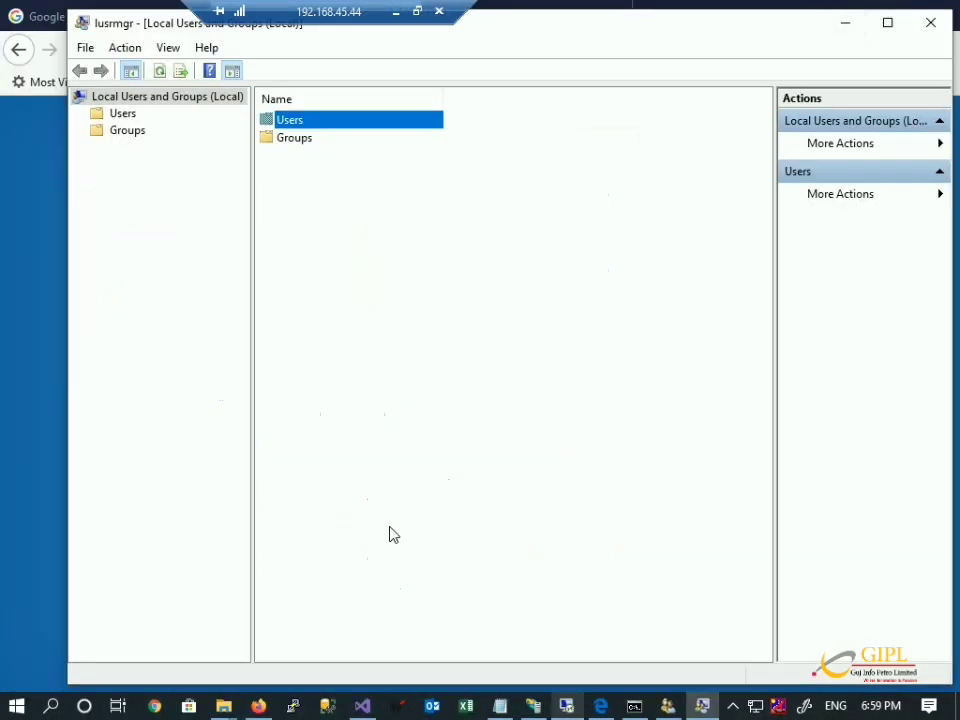
Minimize lusrmgr, close User Accounts, the leftover window and cmd.exe, then bring up IIS Manager.
click(843, 24)
click(319, 531)
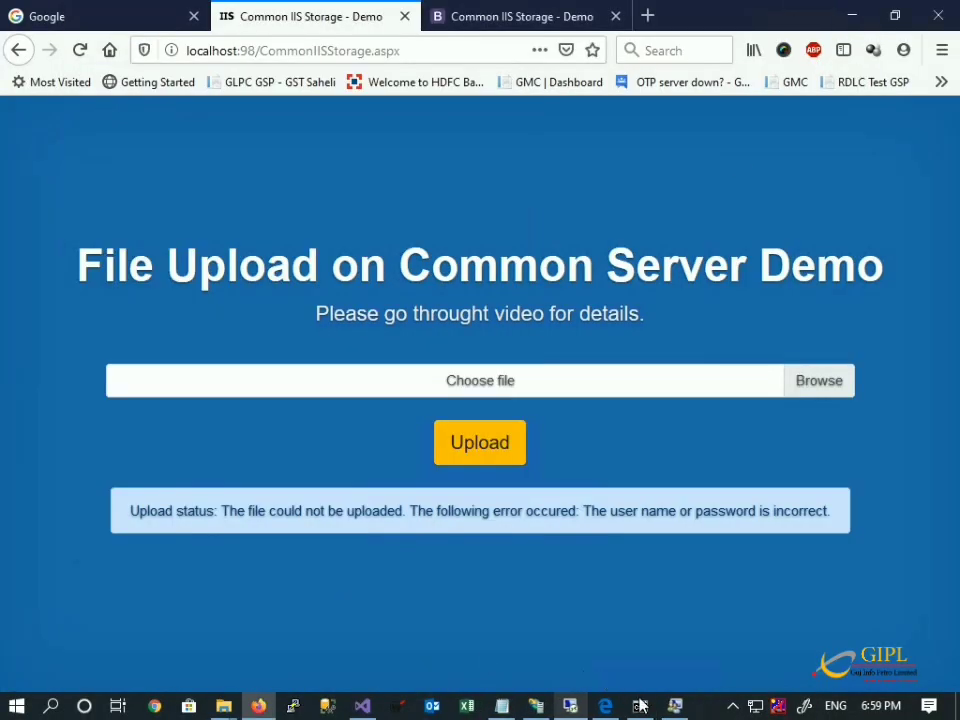
right_click(676, 705)
click(679, 681)
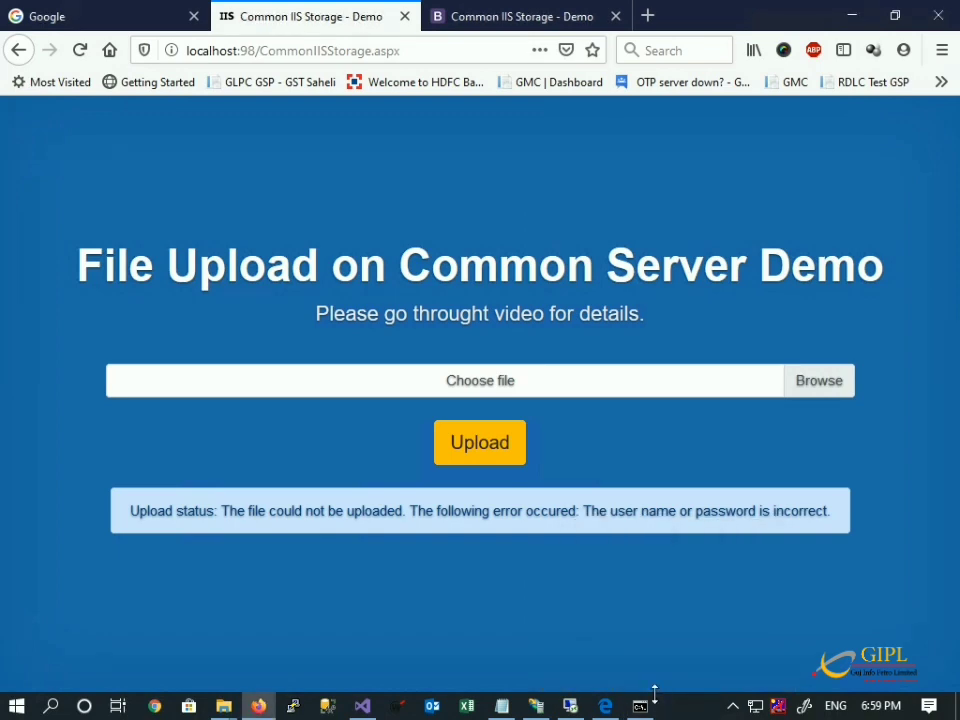
click(636, 707)
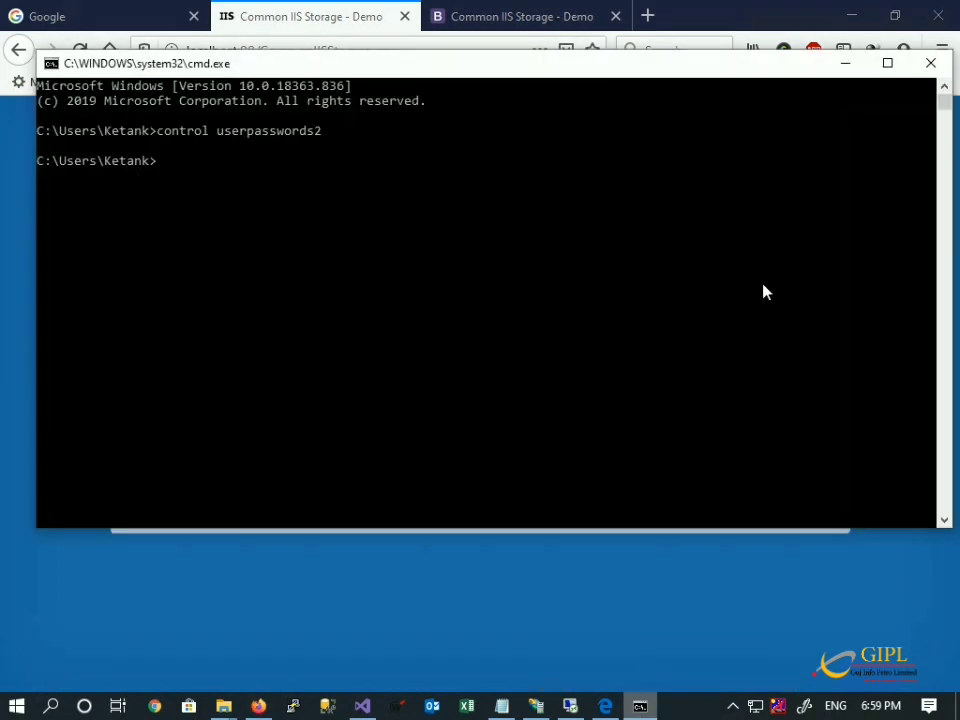
click(929, 64)
click(540, 703)
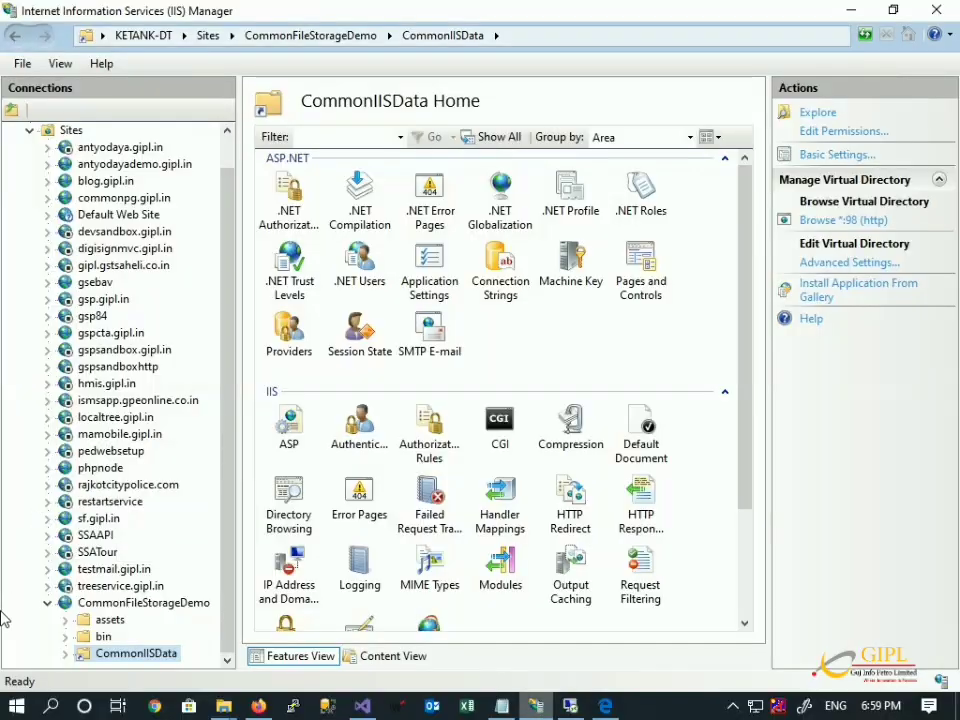
Set CommonIISData's path credentials to connect as the specific user vdadmin with its password.
click(837, 155)
click(358, 437)
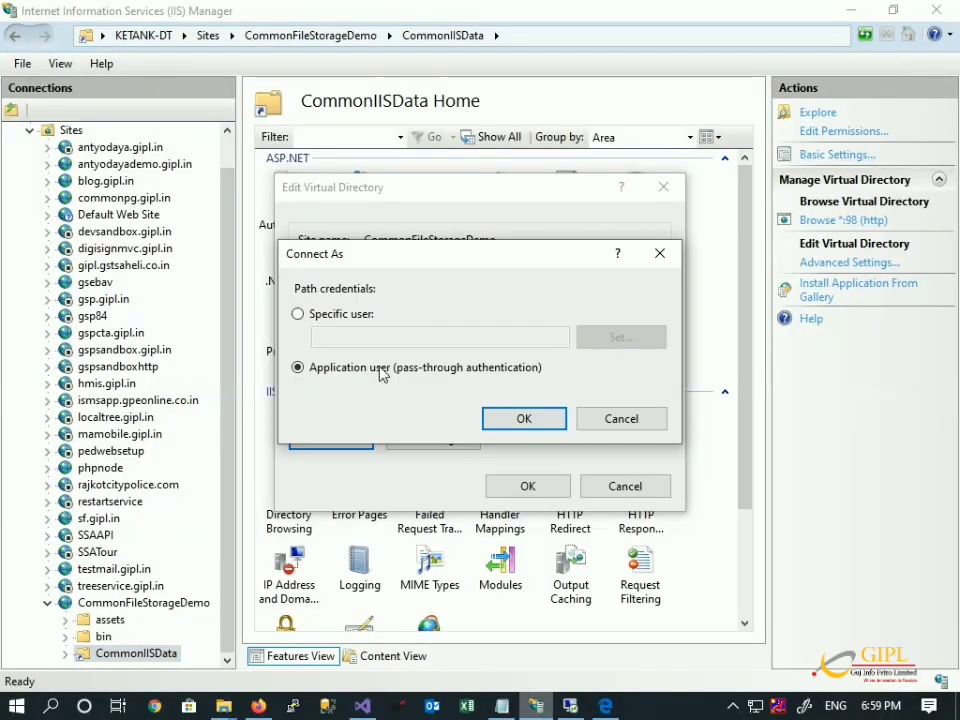
click(366, 316)
click(620, 339)
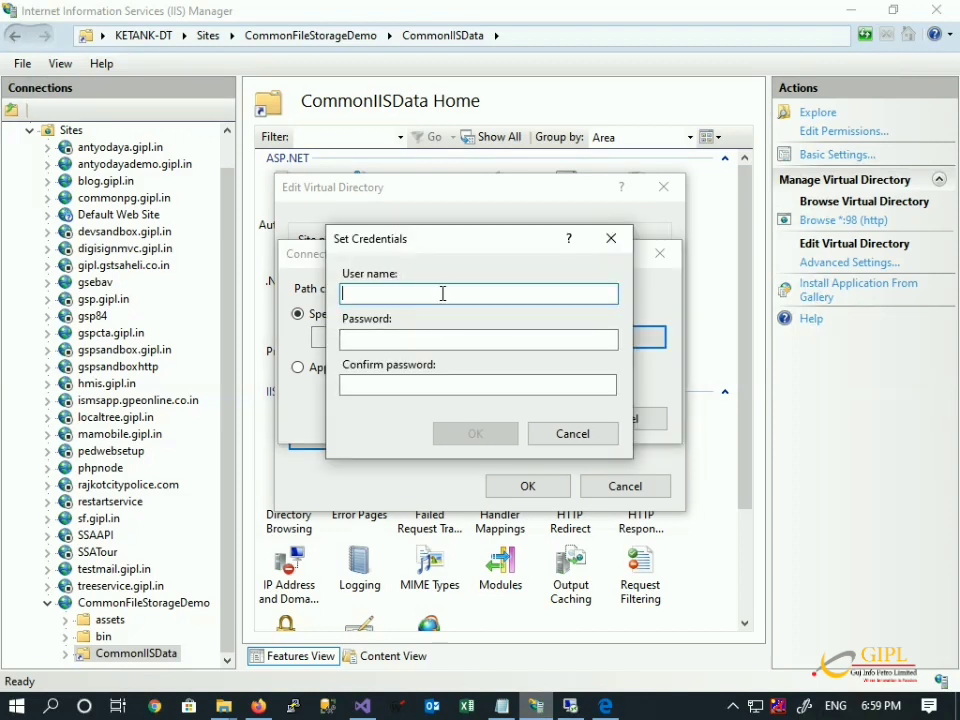
text(vd)
key(Tab)
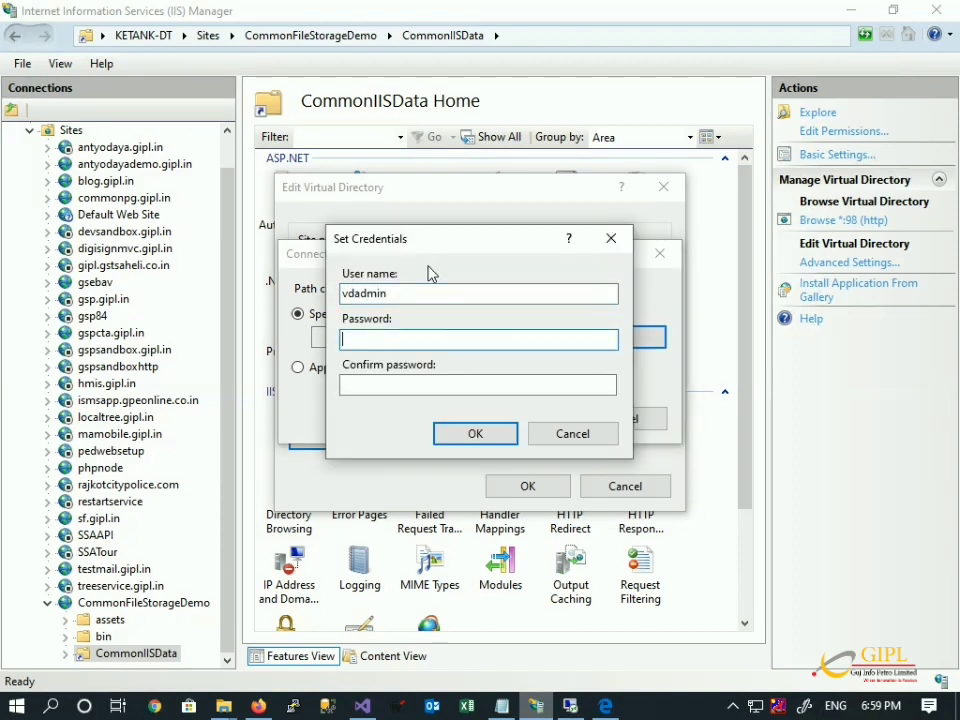
key(ctrl+v)
click(467, 389)
key(ctrl+v)
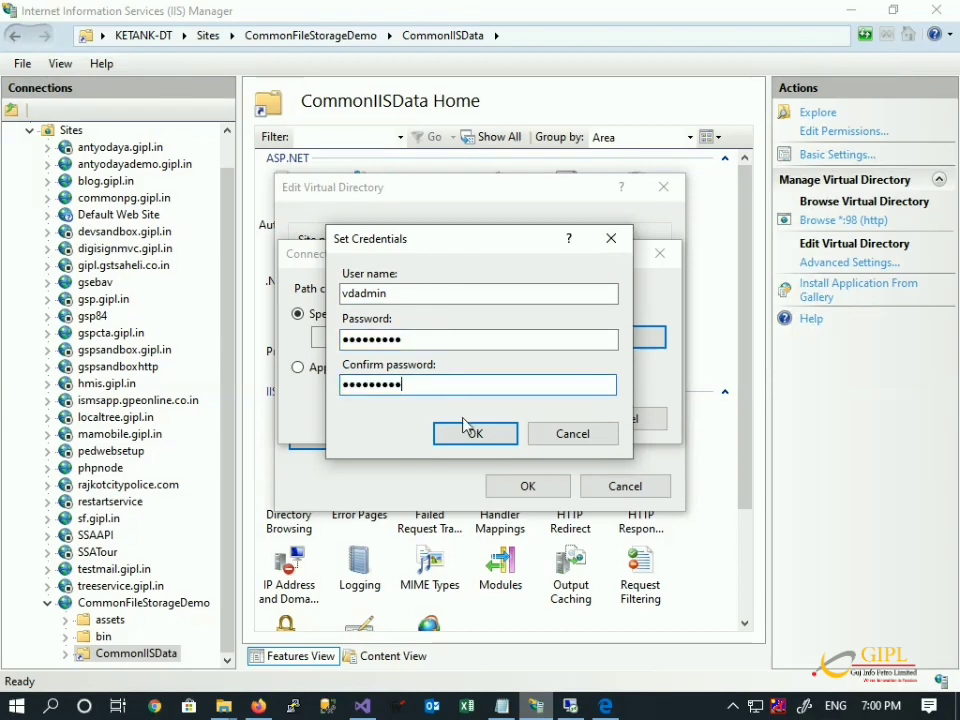
click(463, 425)
click(524, 418)
Test the connection to \\192.168.45.218\commonstorage, save the settings, and return to Firefox.
click(433, 437)
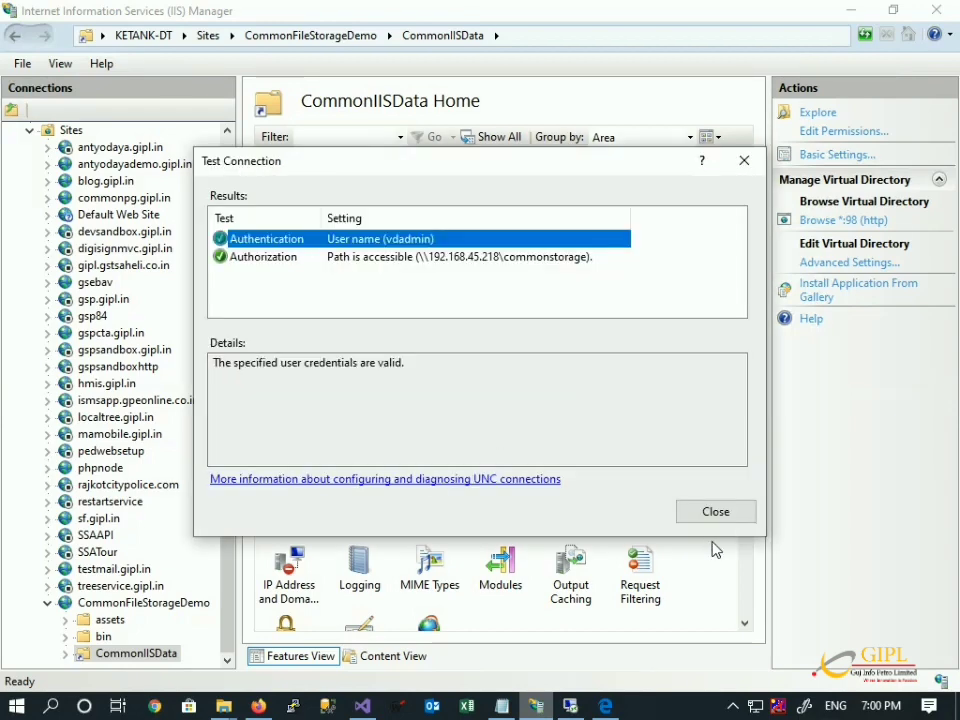
click(690, 512)
click(542, 484)
key(alt+Tab)
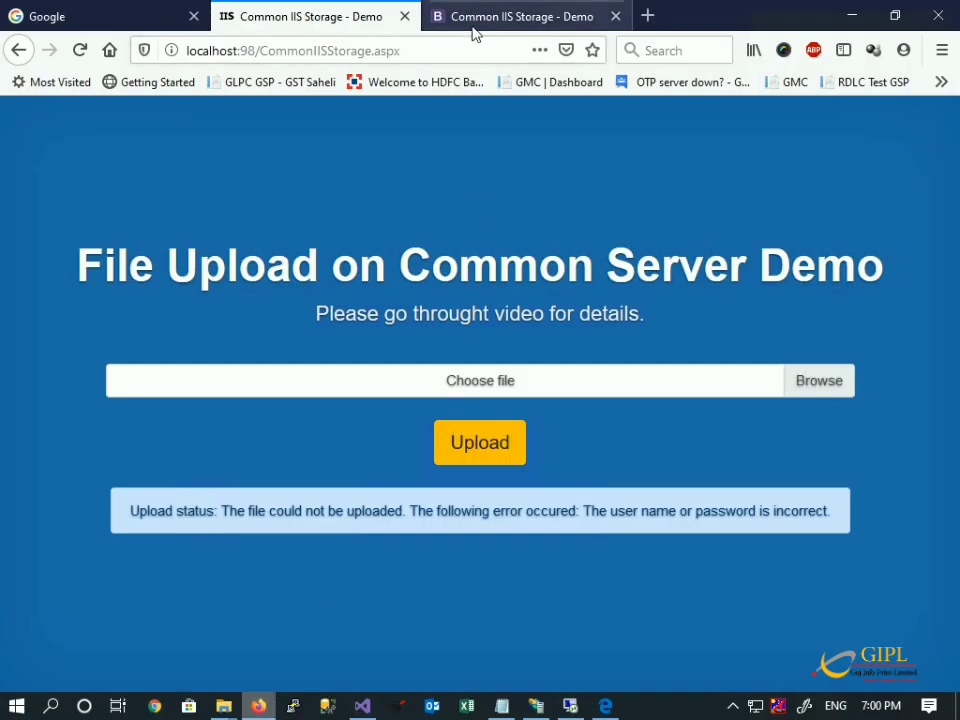
Reload the 192.168.45.218 upload page and upload document.jpg.
click(475, 30)
click(436, 48)
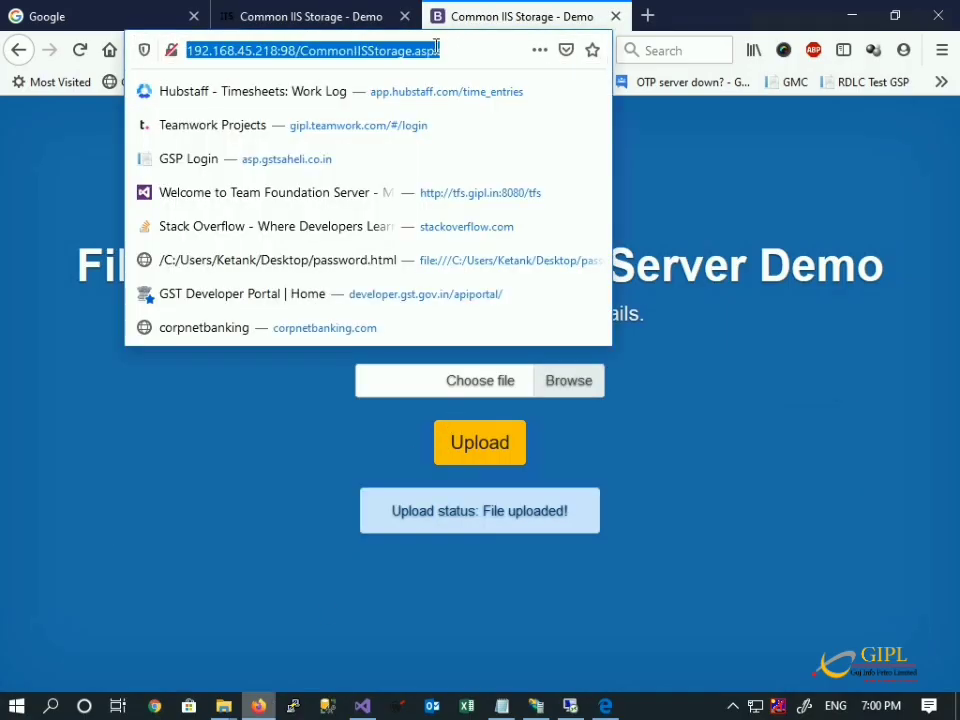
key(Return)
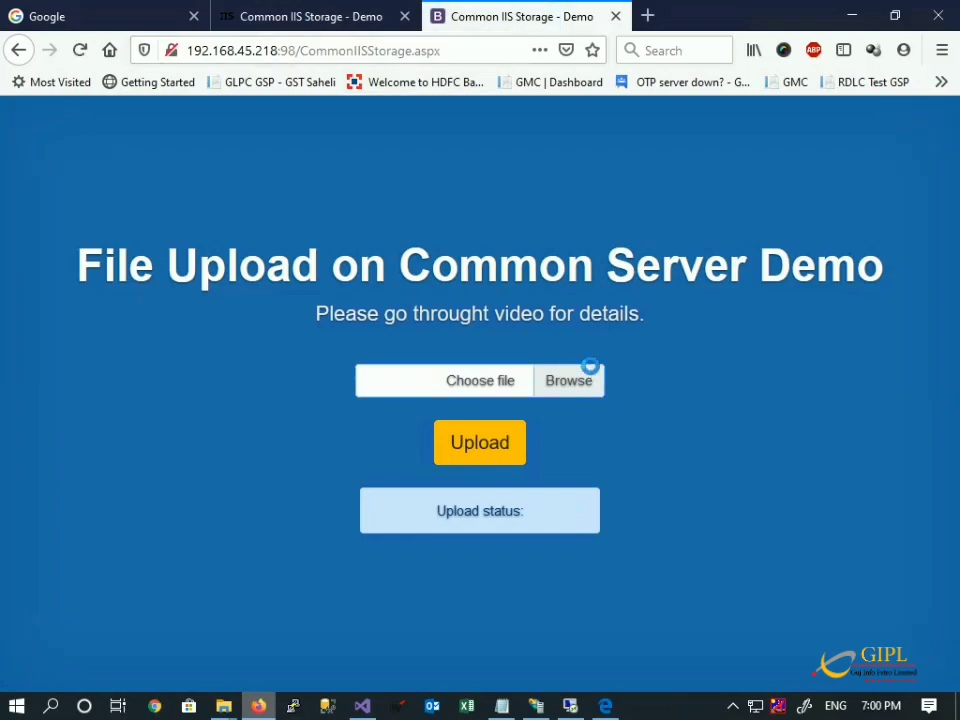
click(568, 380)
double_click(220, 152)
click(440, 459)
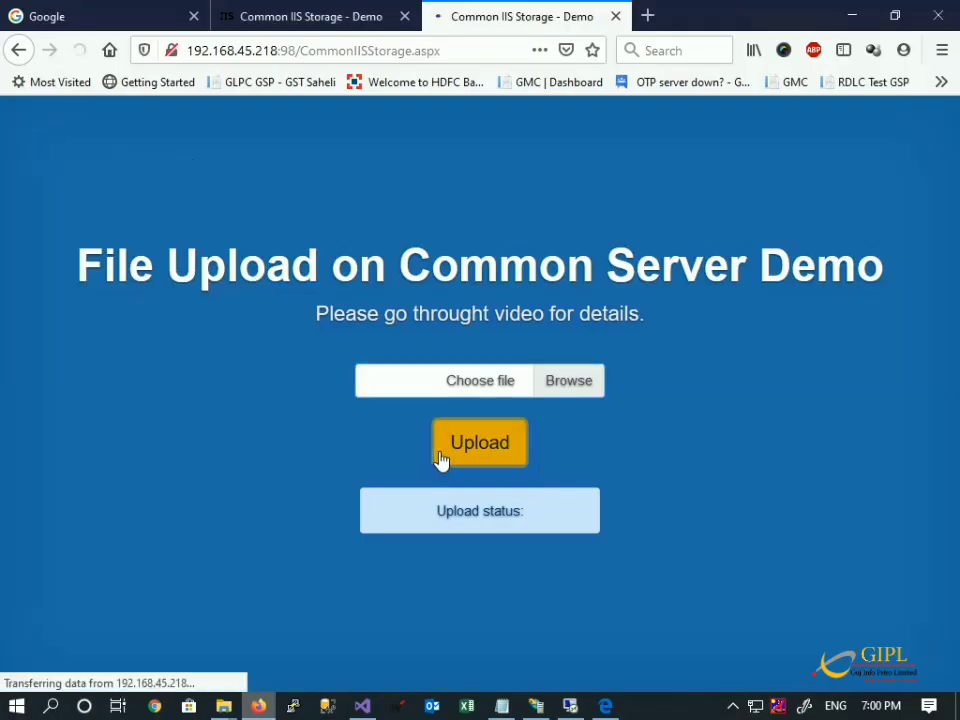
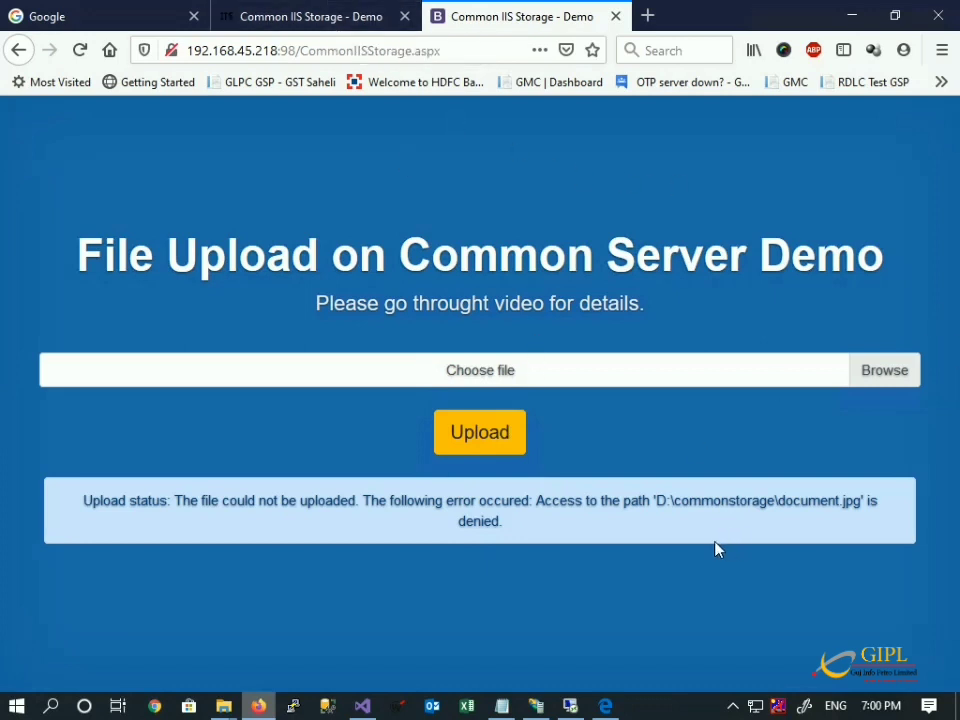
Reload the localhost:98 upload page and upload document.jpg, which fails with a wrong-credentials error.
click(313, 20)
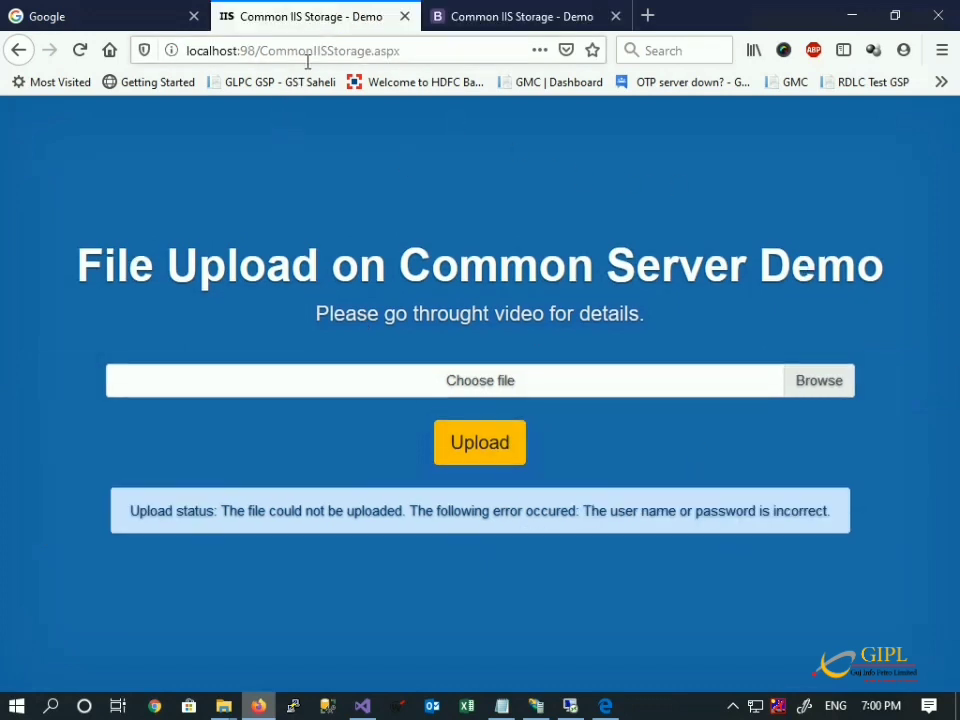
click(308, 52)
key(Return)
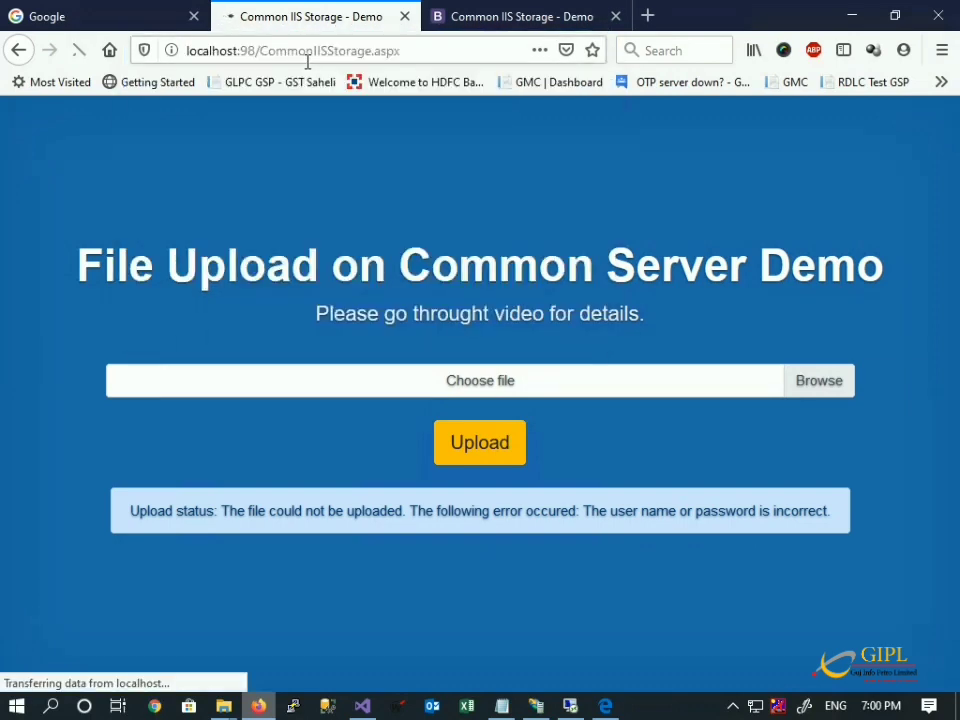
click(543, 386)
click(257, 193)
double_click(257, 193)
click(478, 442)
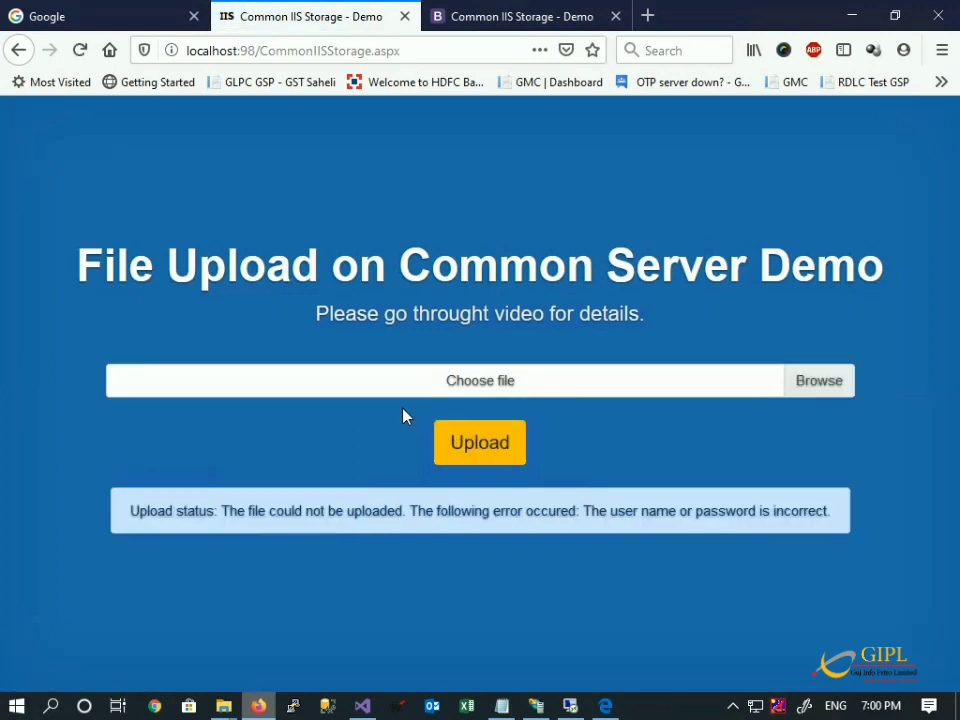
Open CommonFileStorageDemo's basic settings and choose to connect to its path as a specific user.
click(585, 710)
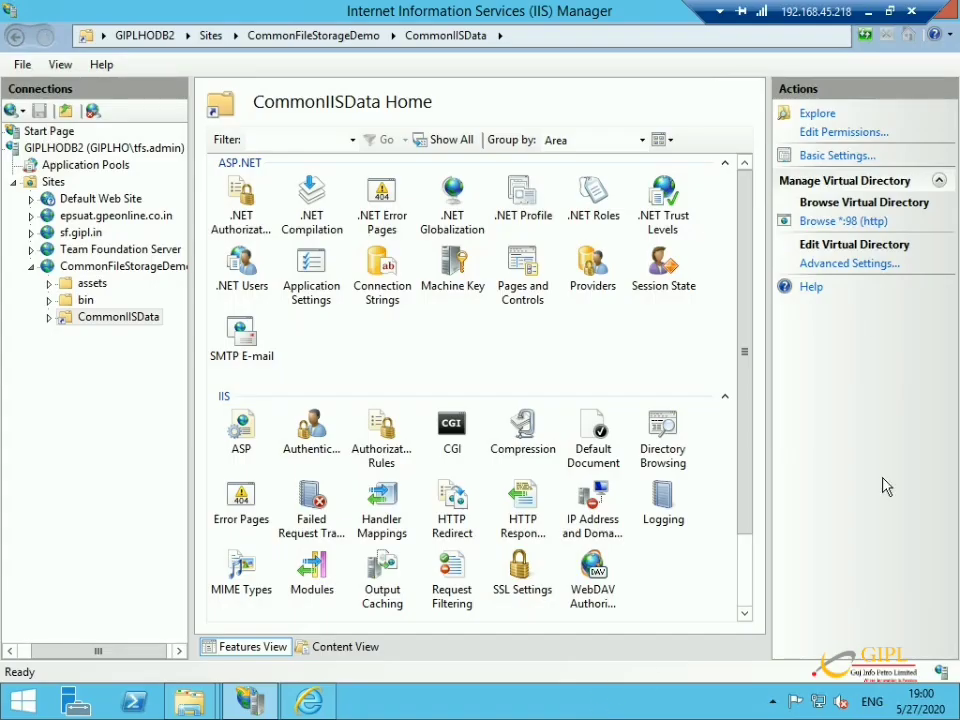
click(112, 270)
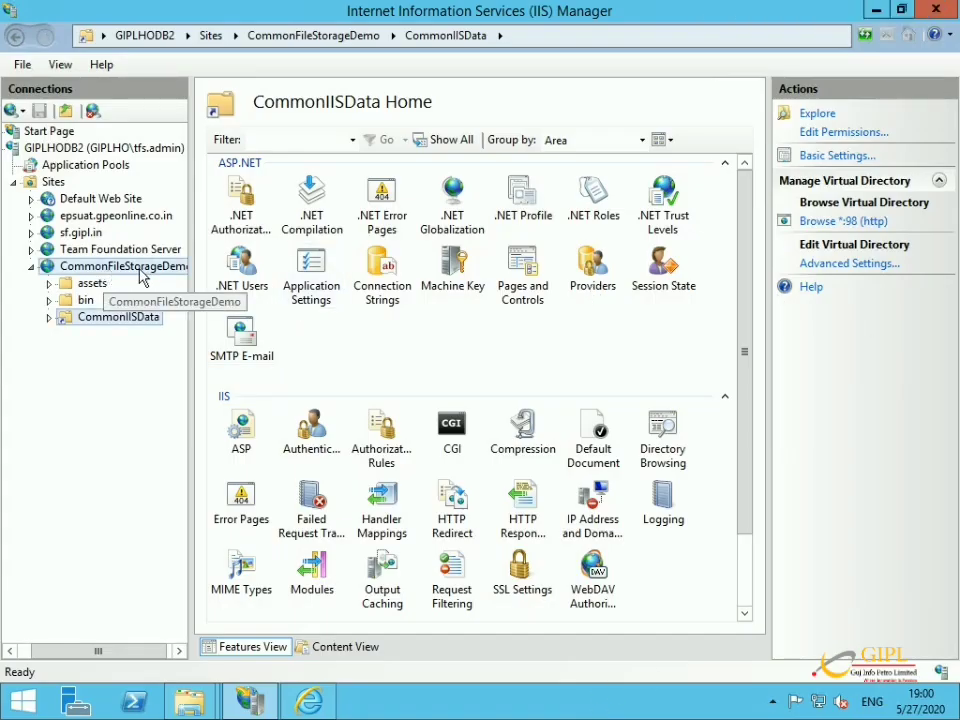
click(812, 193)
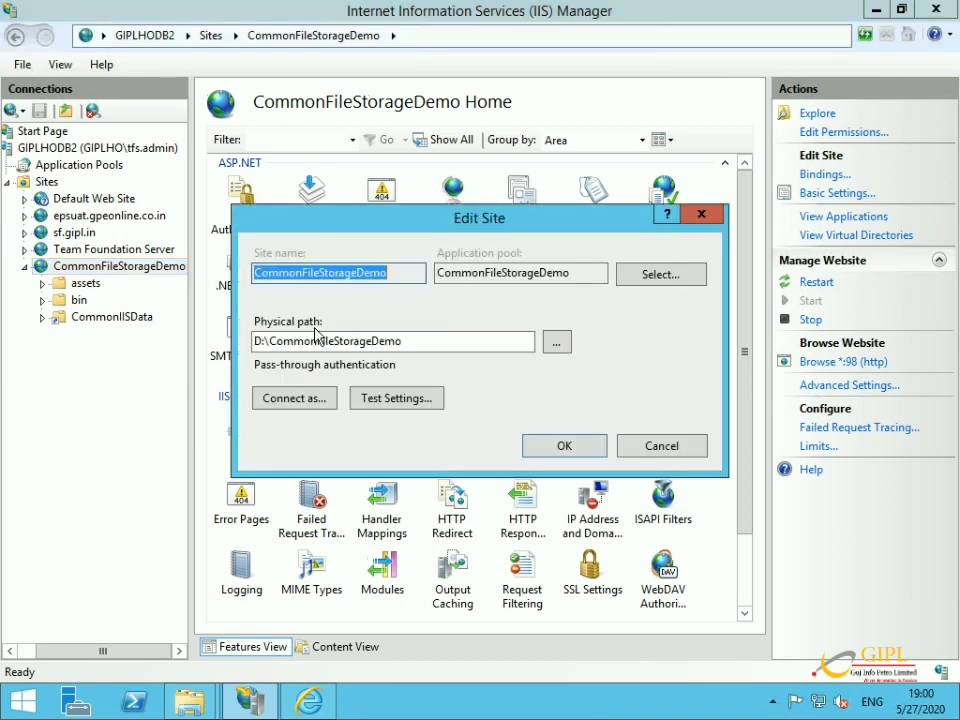
click(303, 401)
click(372, 311)
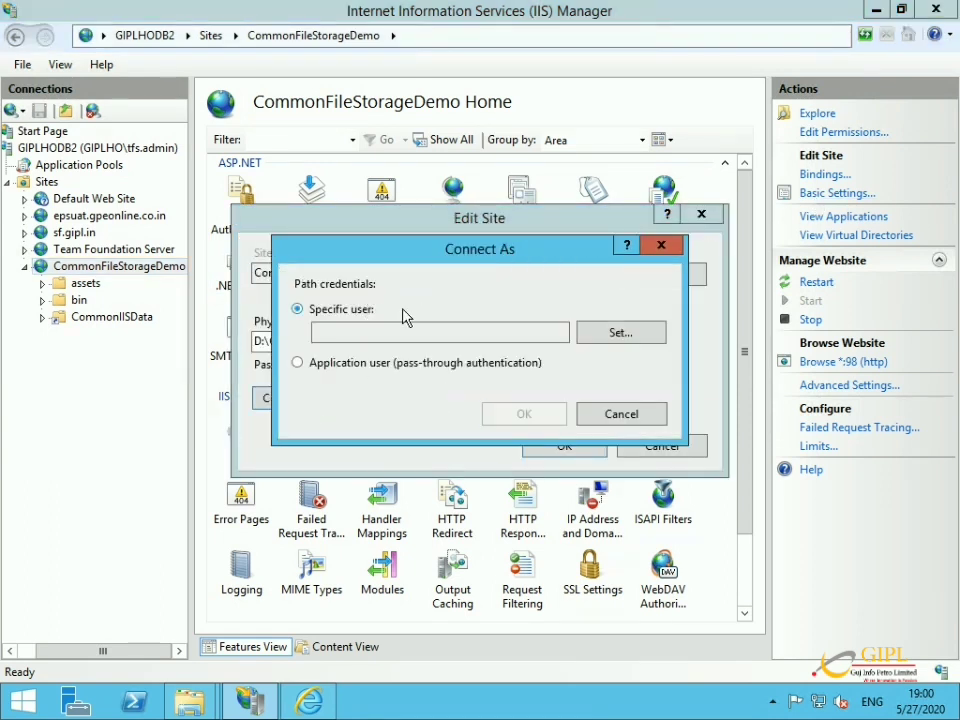
click(626, 332)
Enter vdadmin and its password as the physical path credentials and confirm them.
text(dadm)
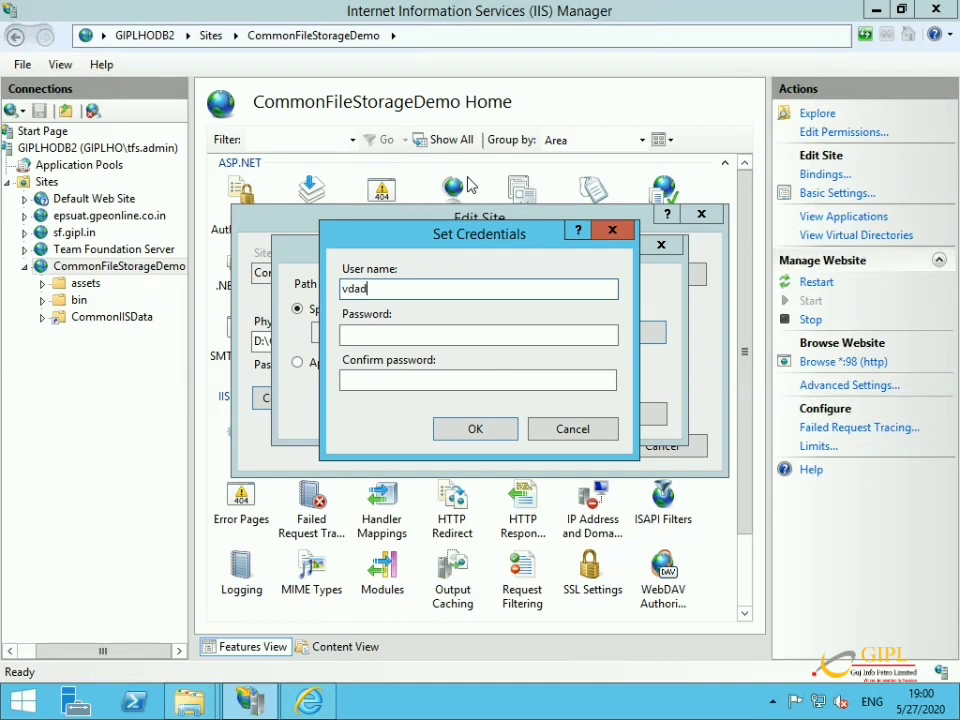
text(in)
key(Tab)
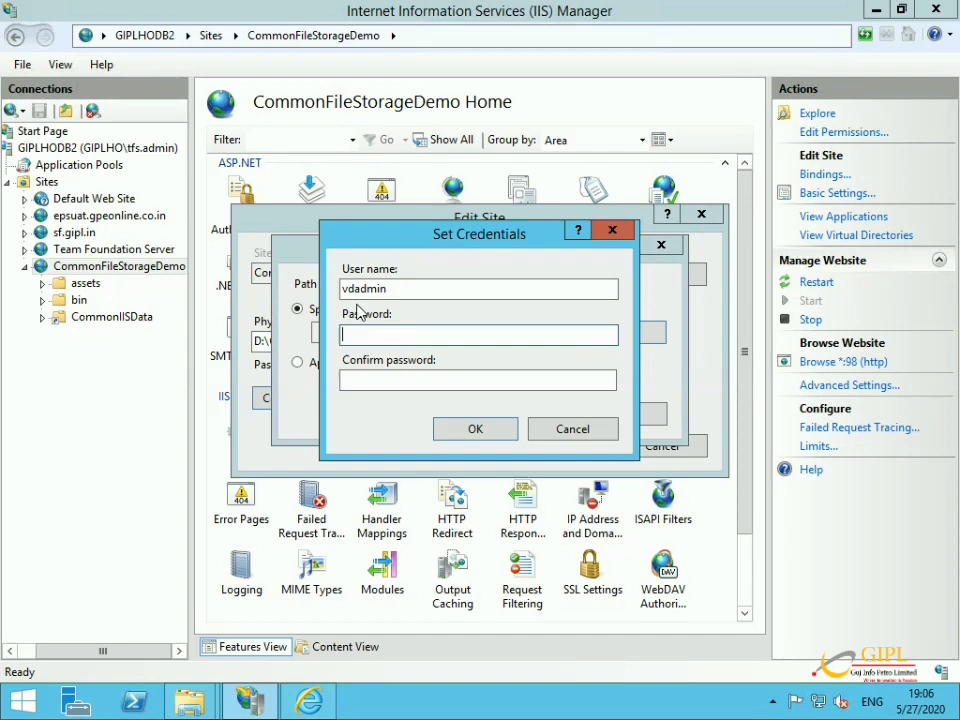
text(*********)
click(386, 381)
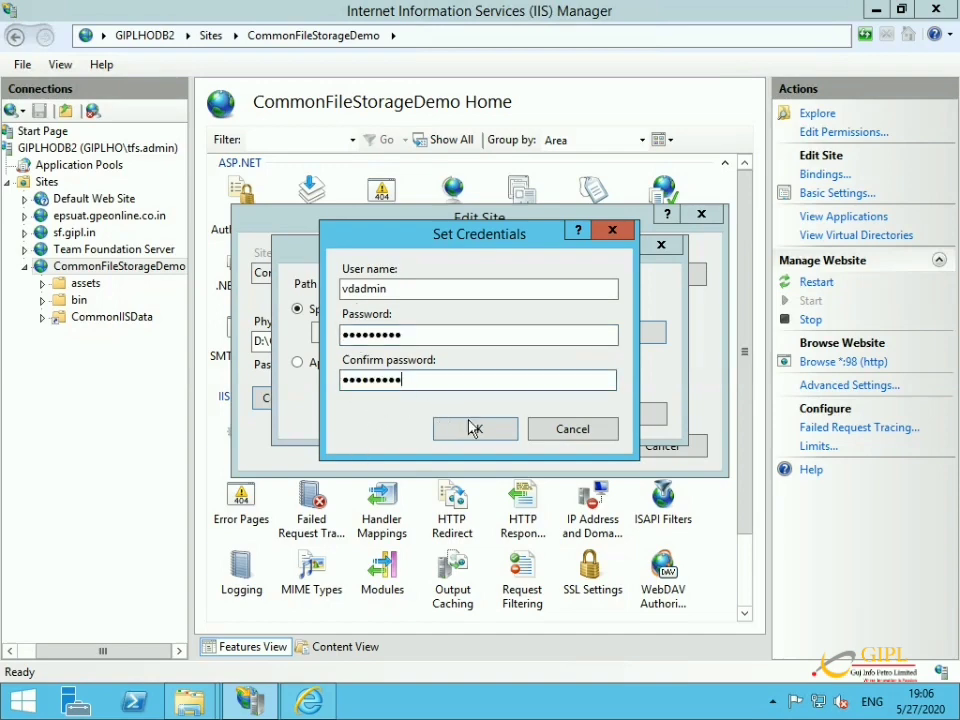
click(458, 425)
click(525, 414)
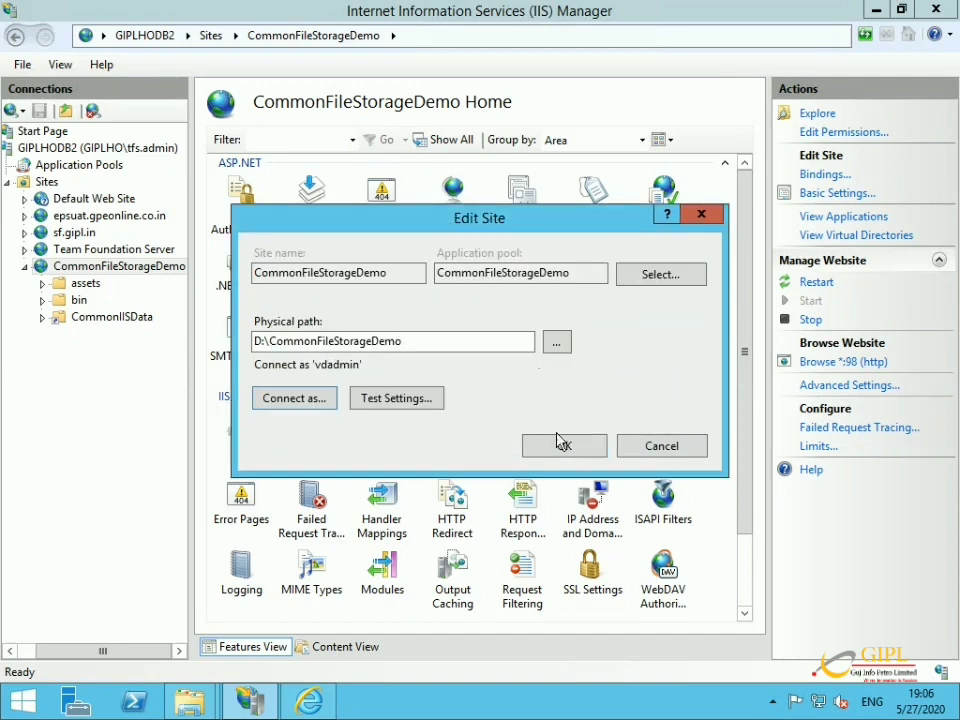
Test the path credentials, save the site's basic settings, and return to Firefox.
click(370, 398)
click(710, 507)
click(591, 454)
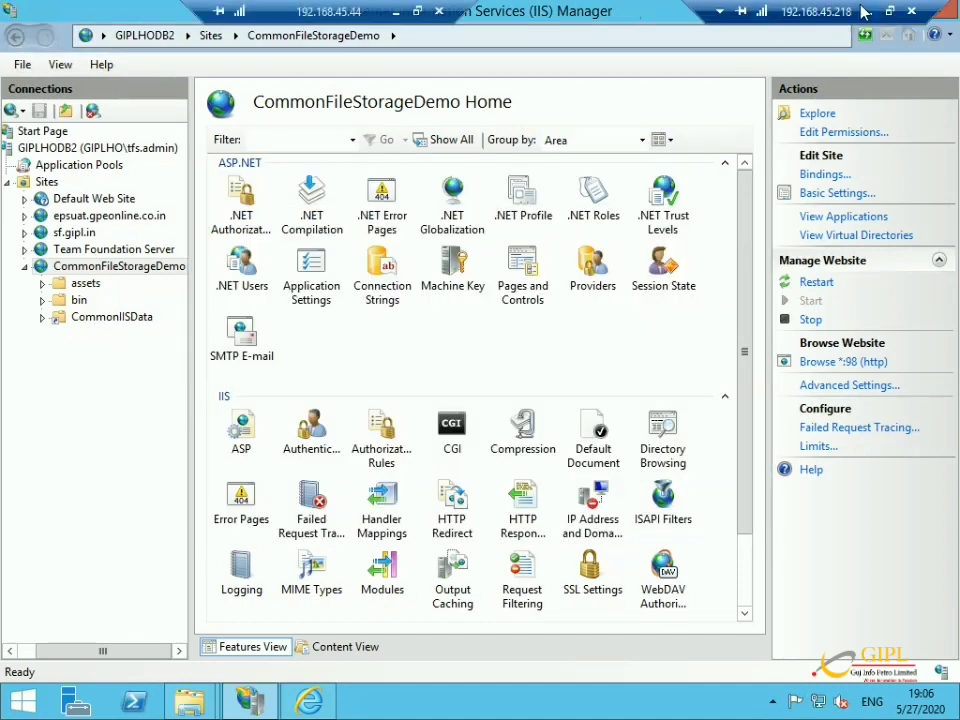
click(863, 11)
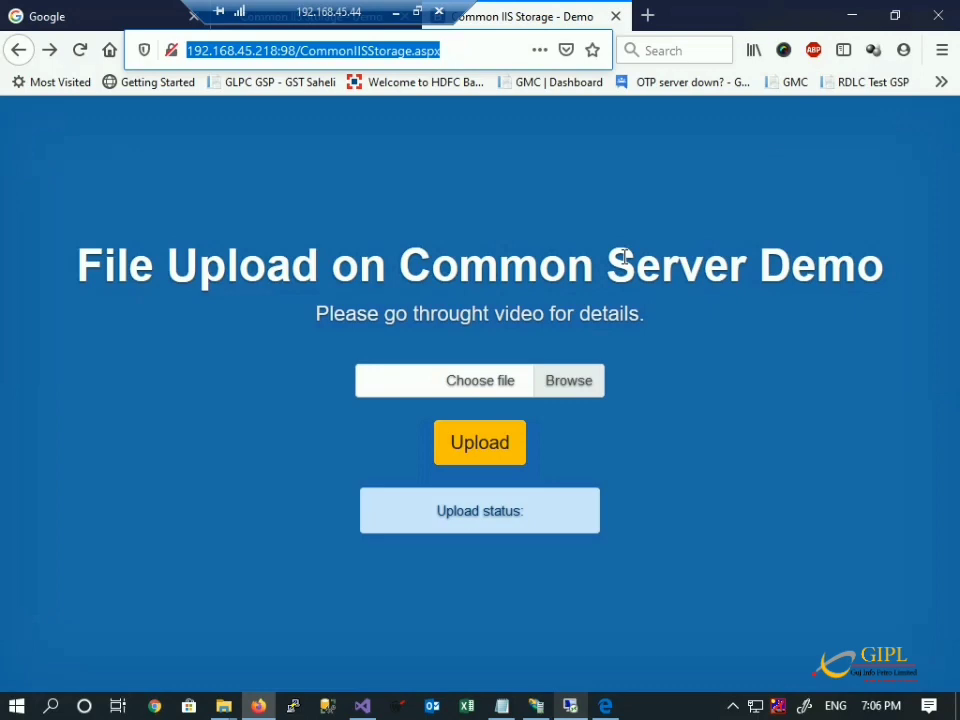
Reload the 192.168.45.218:98 page and copy the suggested <customErrors mode="Off"/> line from the Runtime Error.
key(Return)
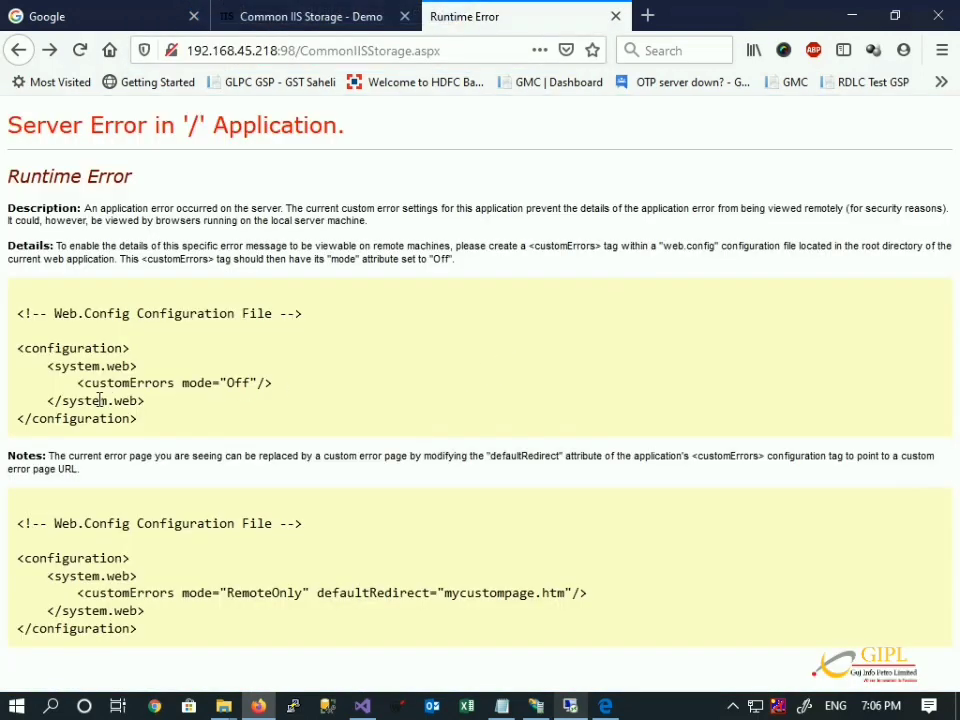
drag(76, 388, 290, 388)
key(ctrl+c)
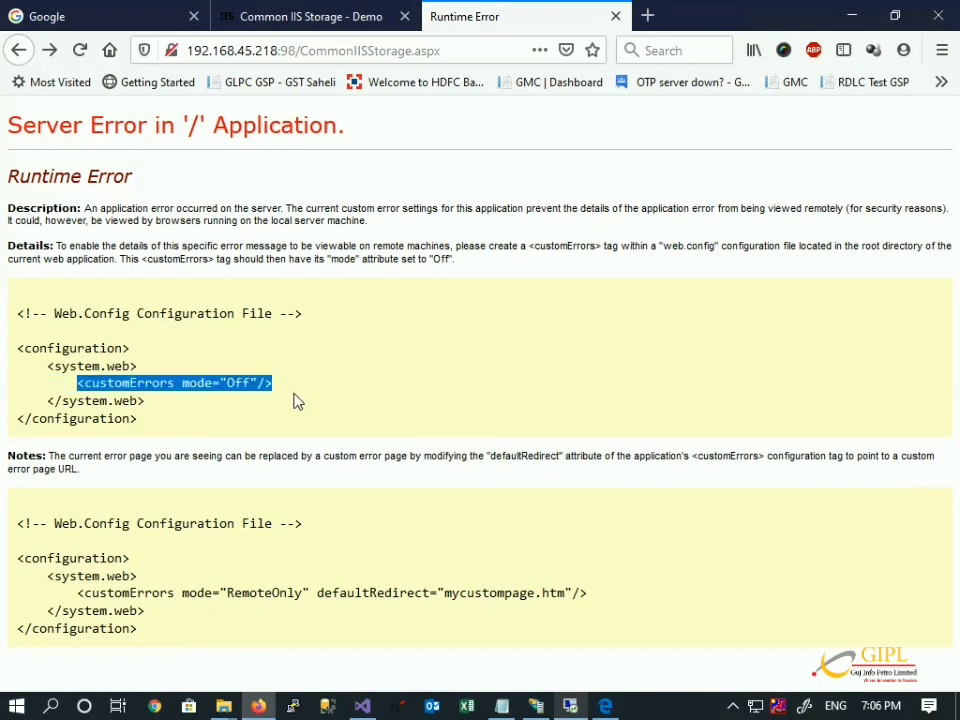
click(569, 706)
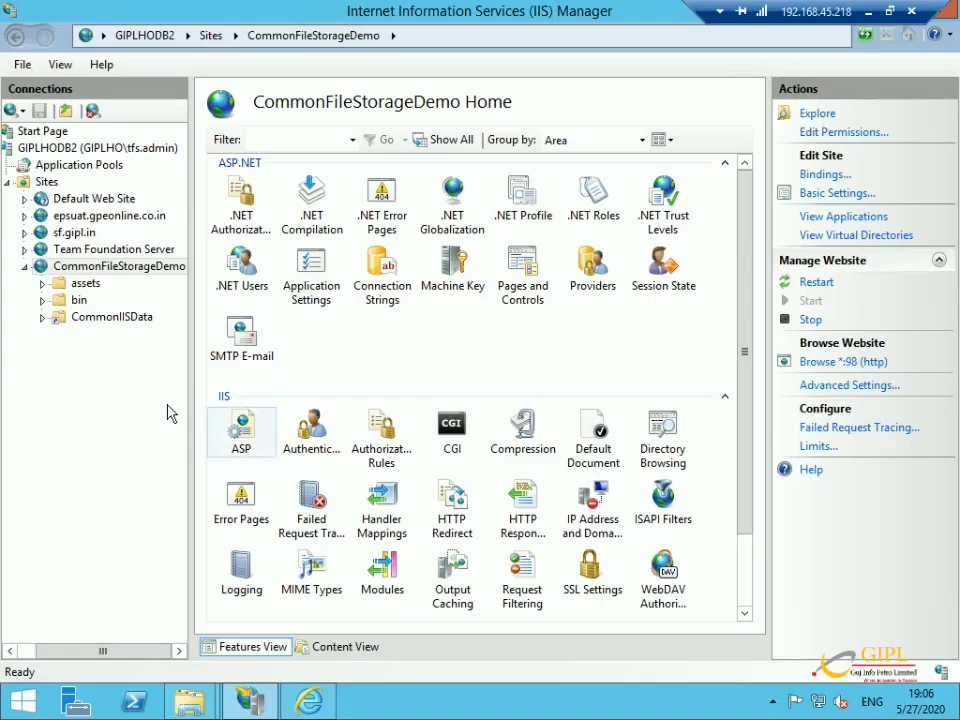
Paste <customErrors mode="Off"/> into system.web of the site's Web.config in Notepad.
right_click(118, 267)
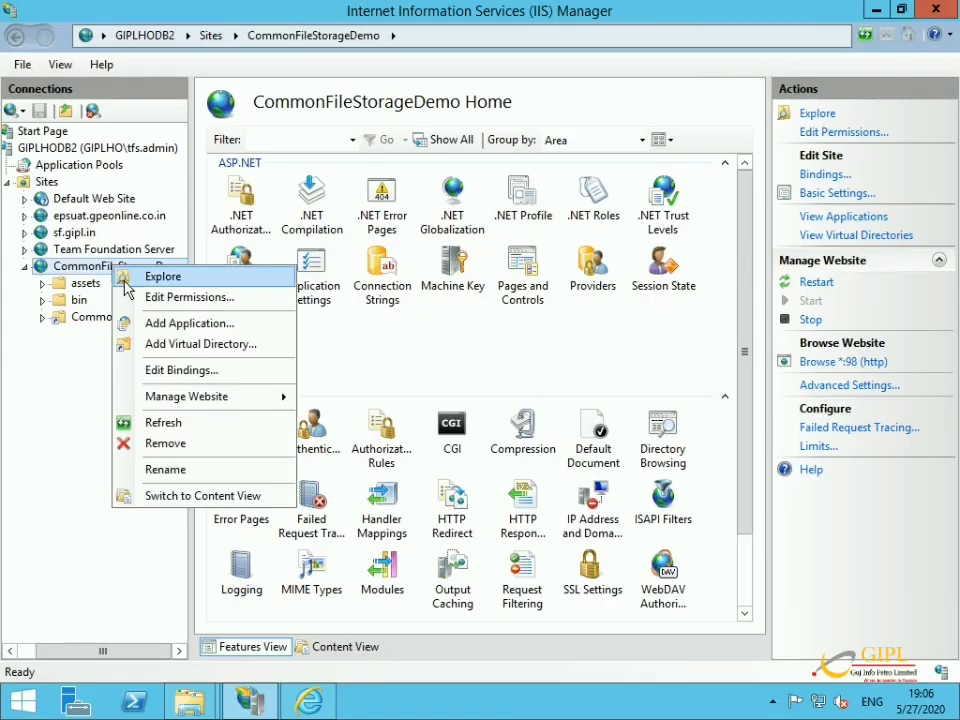
click(125, 274)
double_click(369, 233)
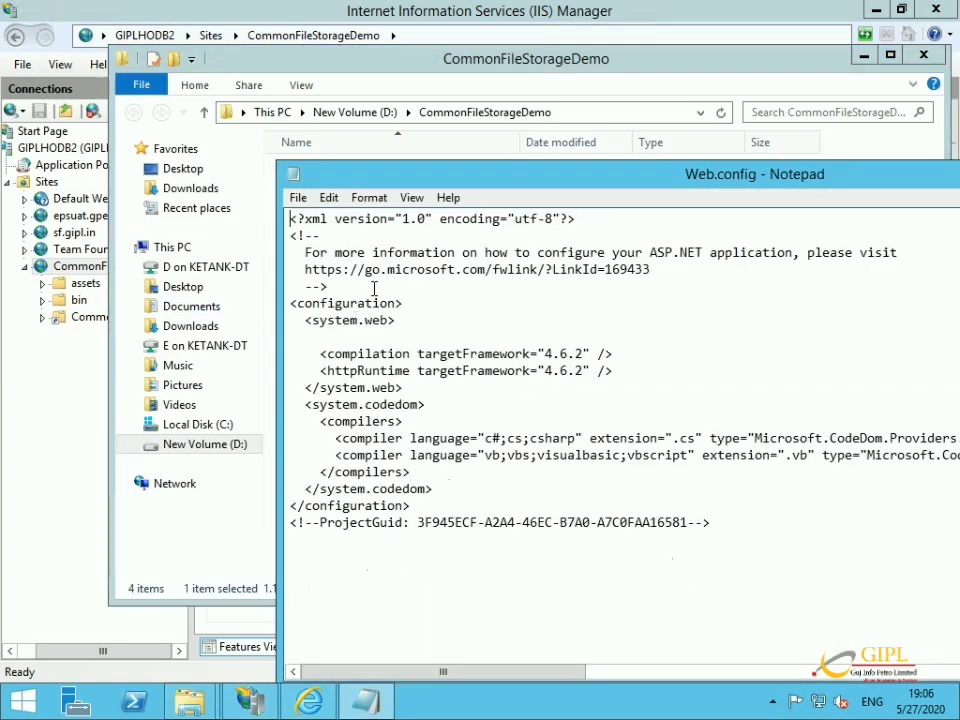
key(ctrl+v)
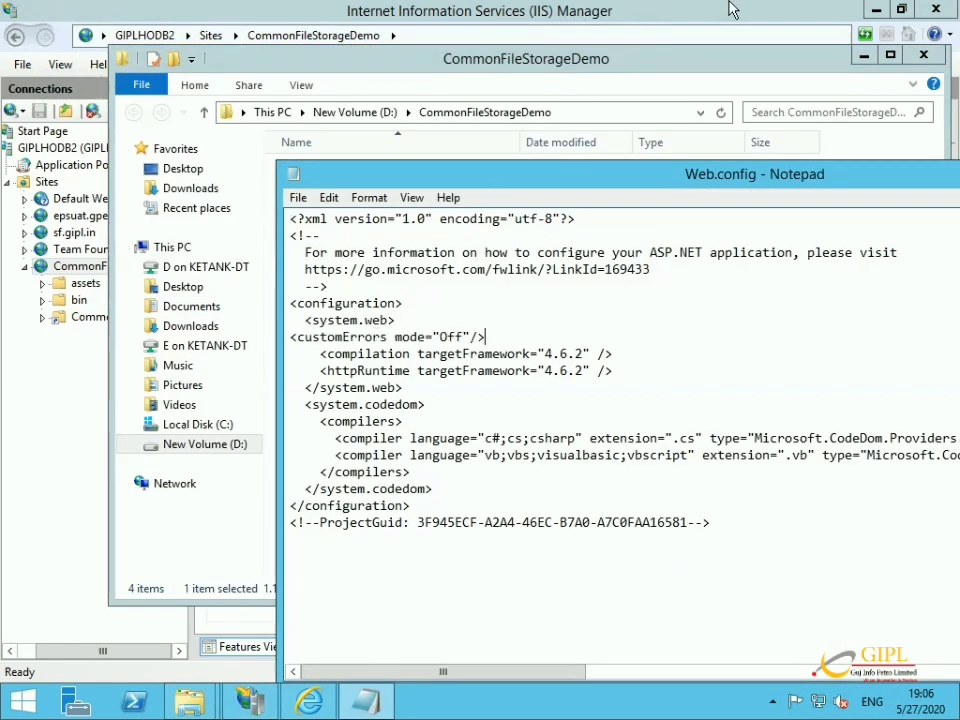
click(867, 12)
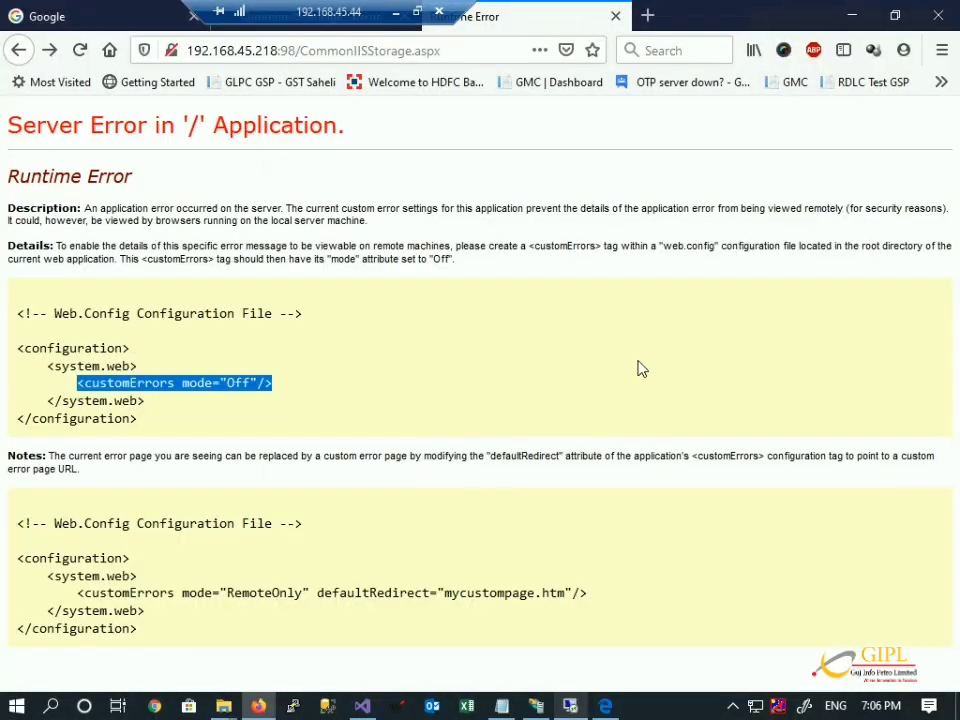
Reload the upload page to reveal vdadmin's missing write access to Temporary ASP.NET Files.
key(F5)
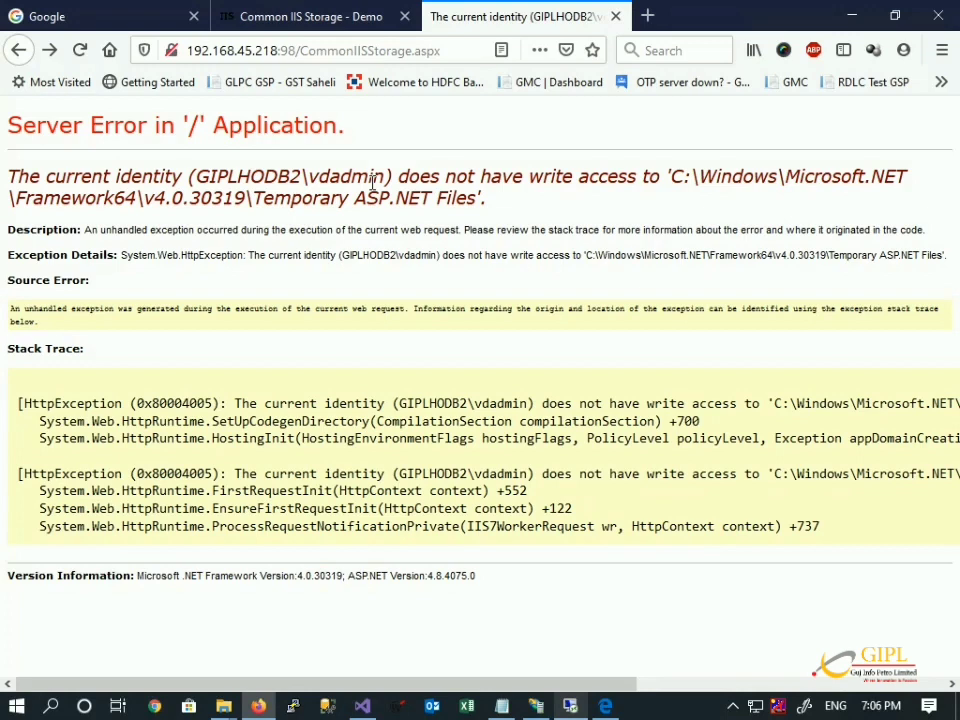
key(super+r)
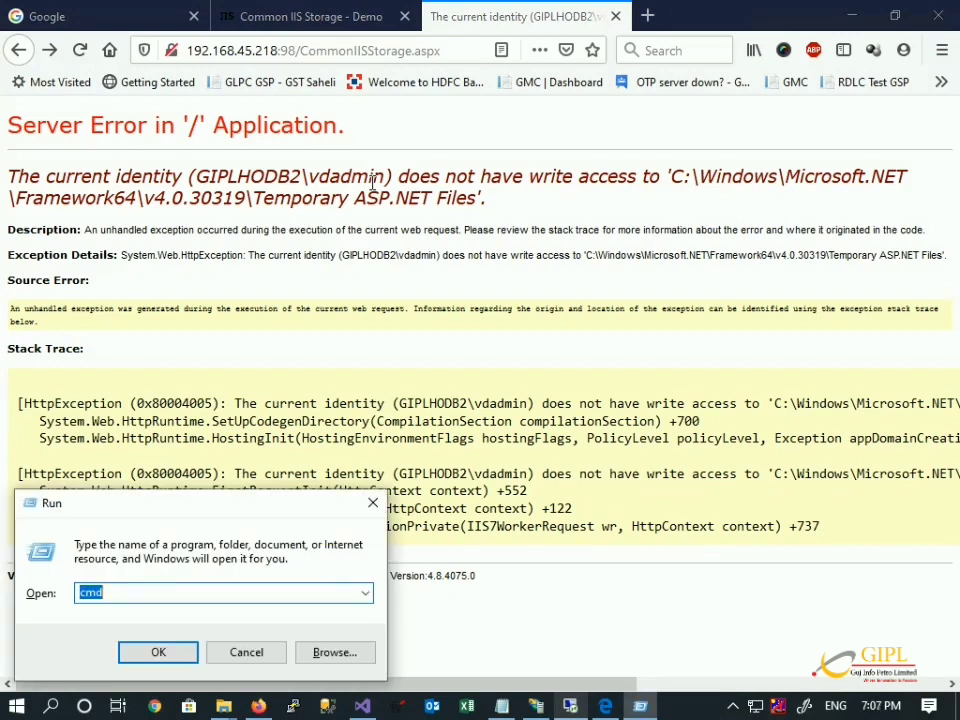
key(Return)
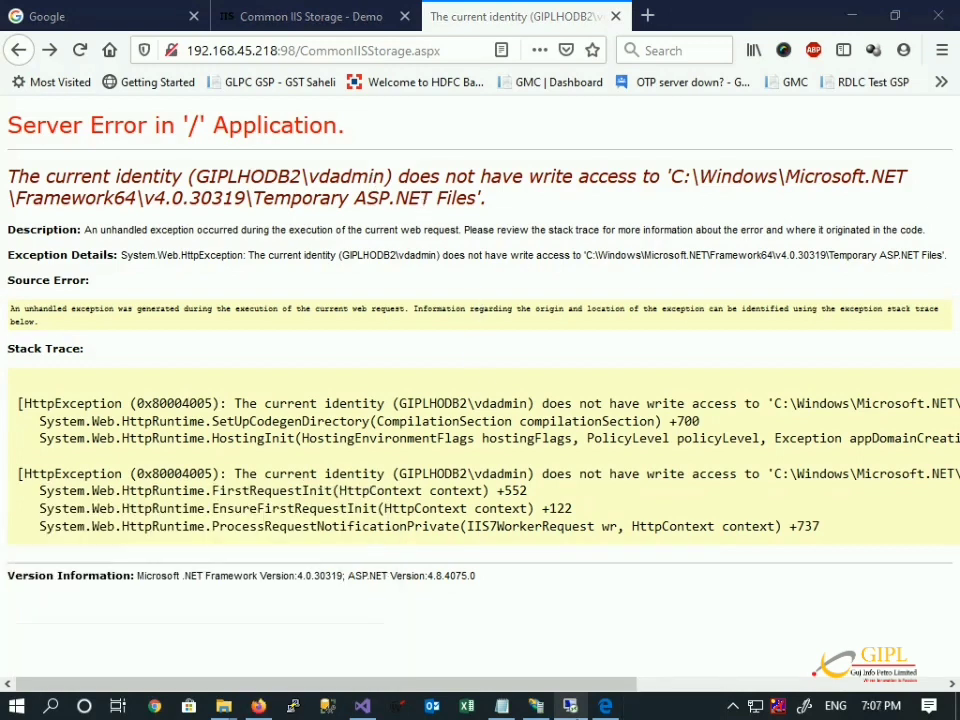
Return to the remote server and close the Notepad window.
click(568, 708)
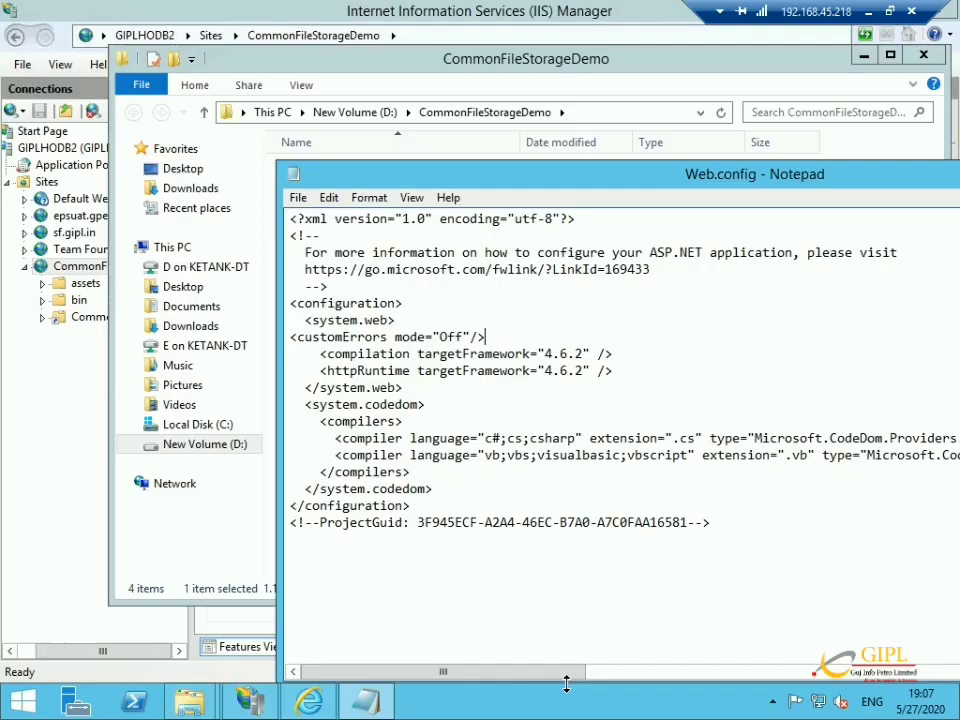
click(377, 709)
right_click(377, 709)
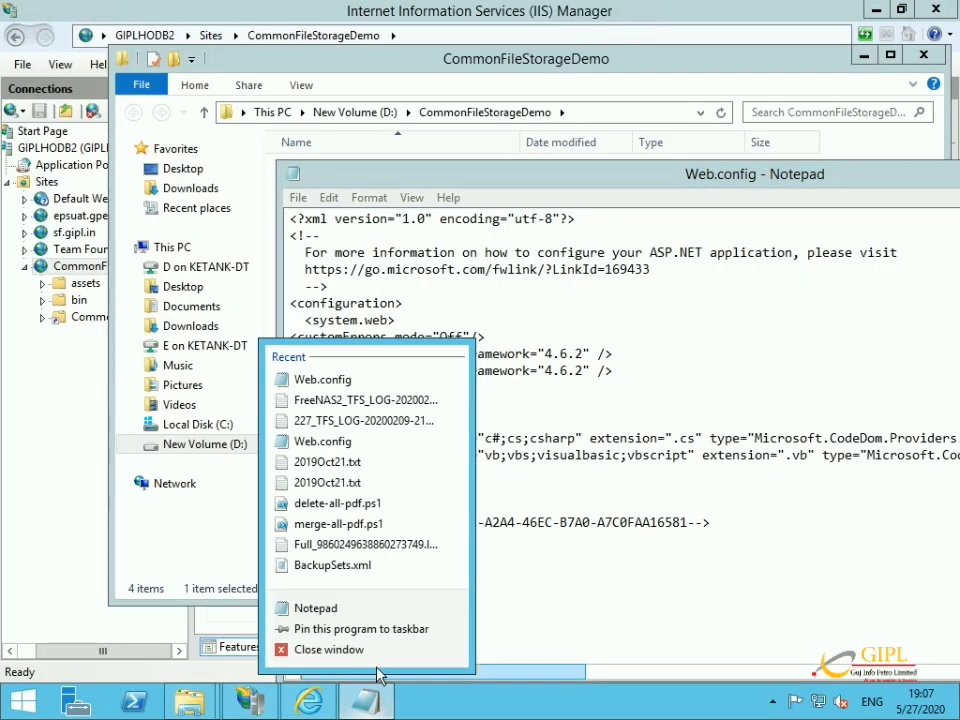
click(376, 651)
Open a command prompt and run control userpasswords2.
key(super+r)
text(cmd)
key(Return)
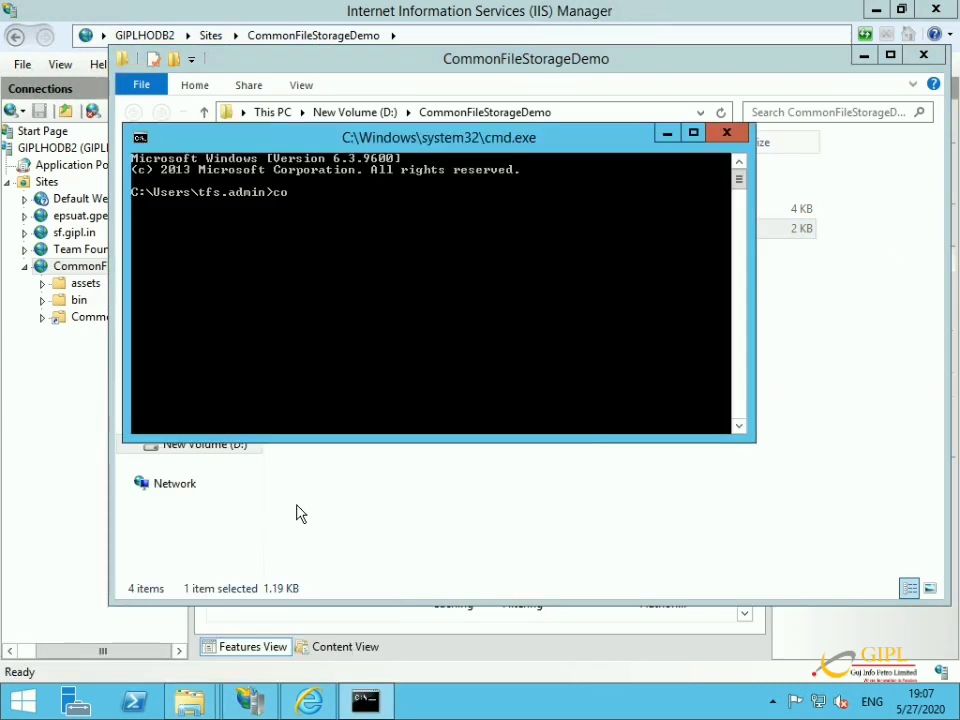
text(controluser)
key(BackSpace)
key(BackSpace)
text(userpa)
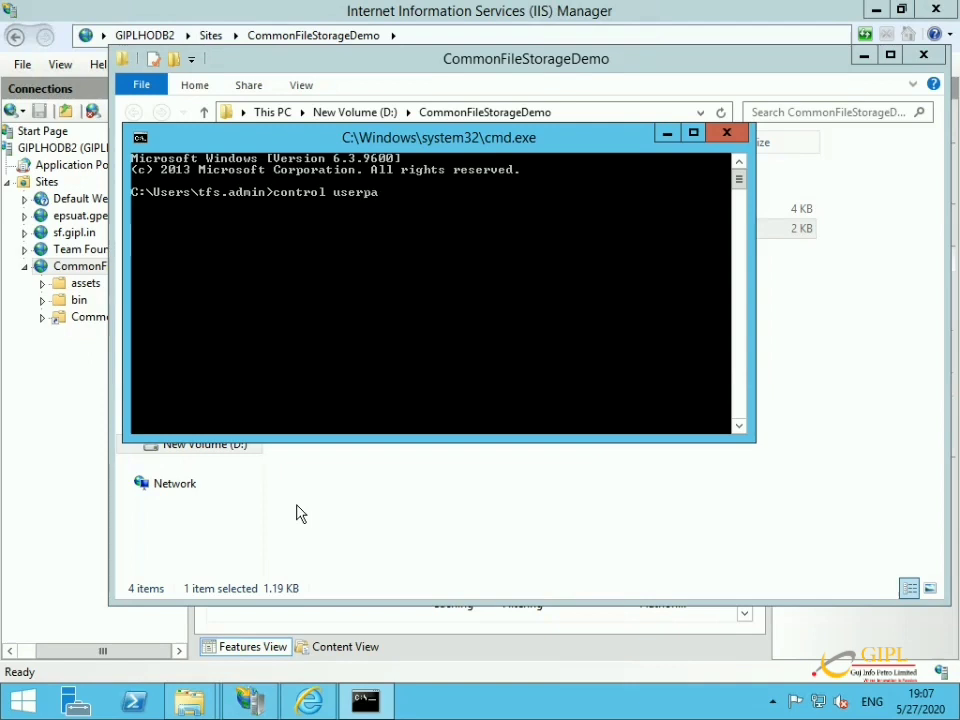
text(sswords2)
key(Return)
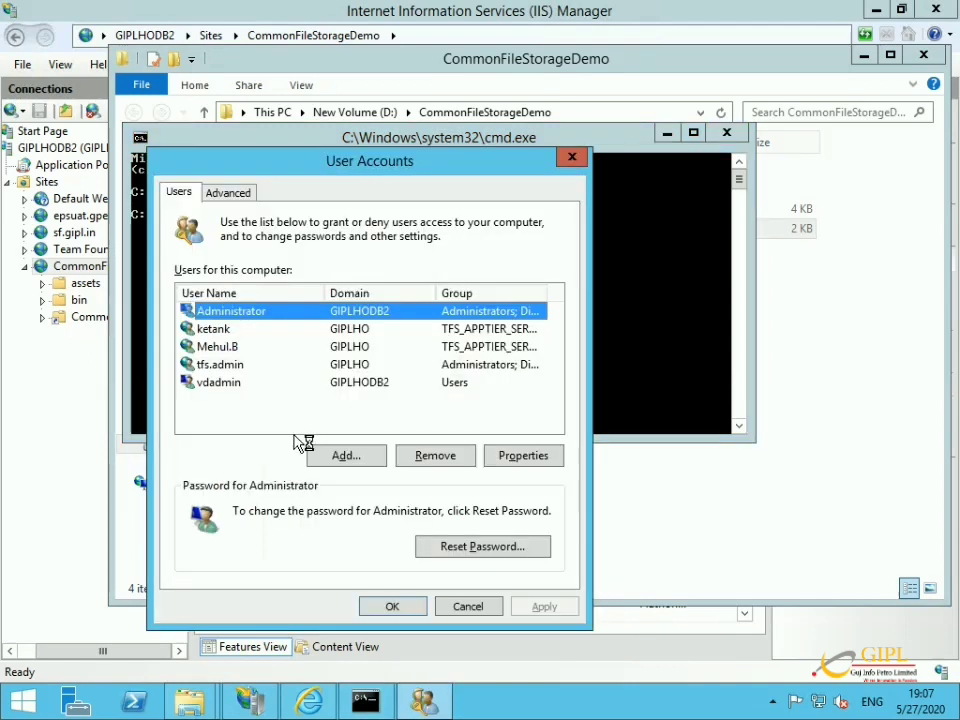
Add the vdadmin account to the Administrators group and close User Accounts.
click(235, 384)
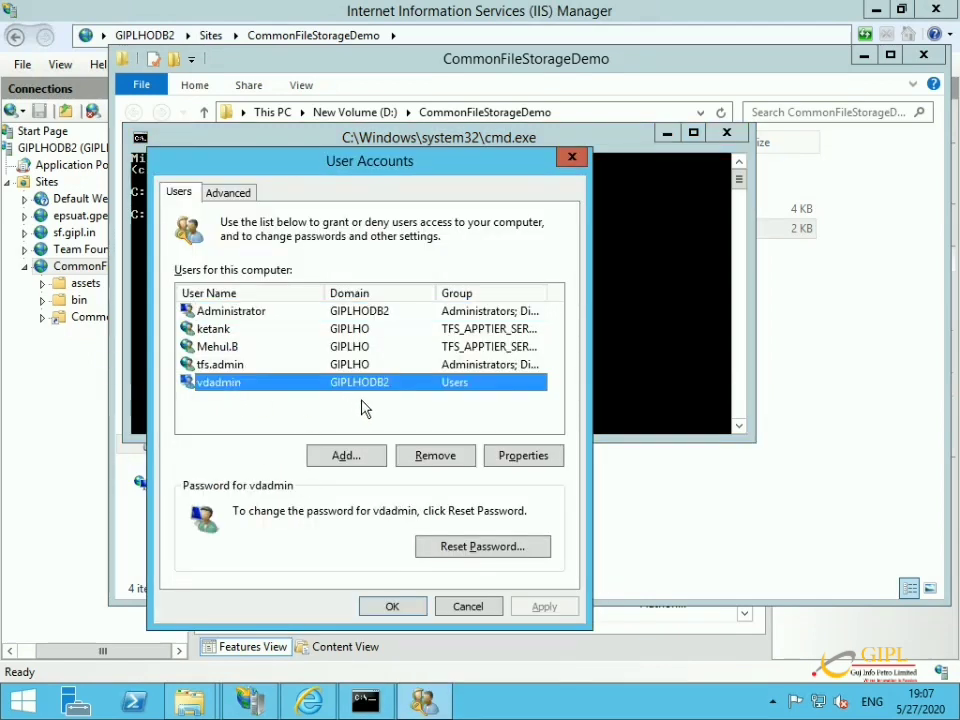
click(530, 456)
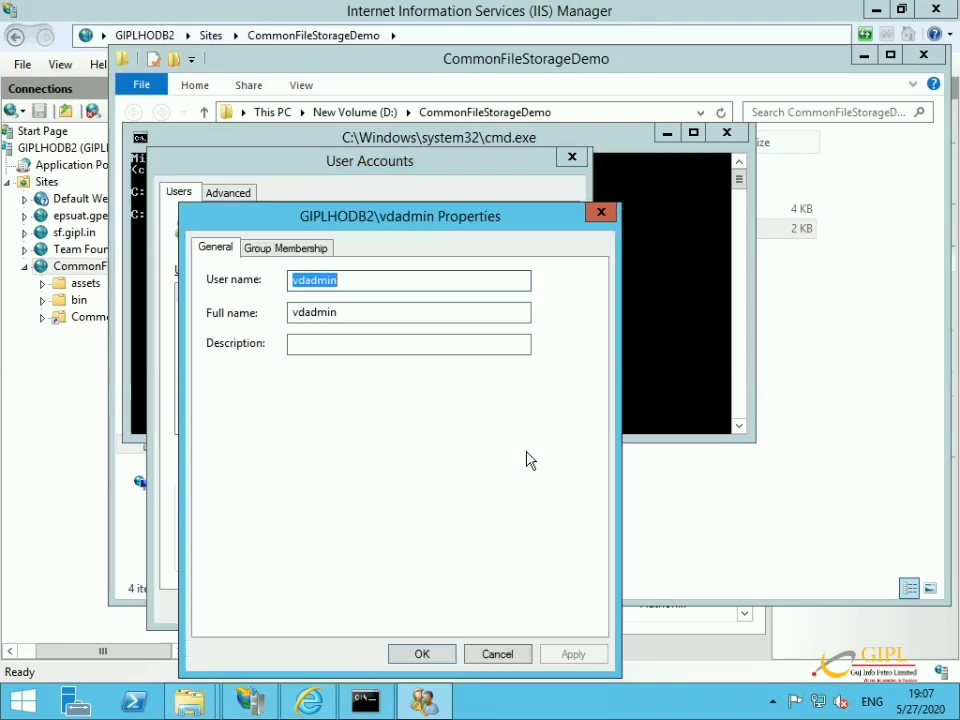
click(325, 249)
click(270, 366)
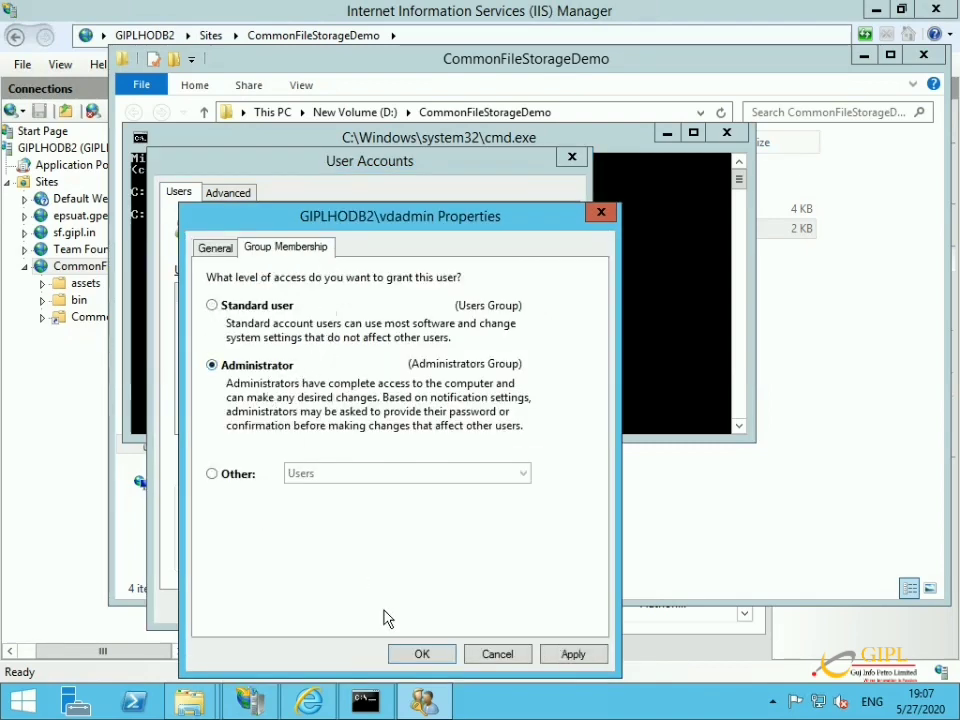
click(419, 656)
click(393, 607)
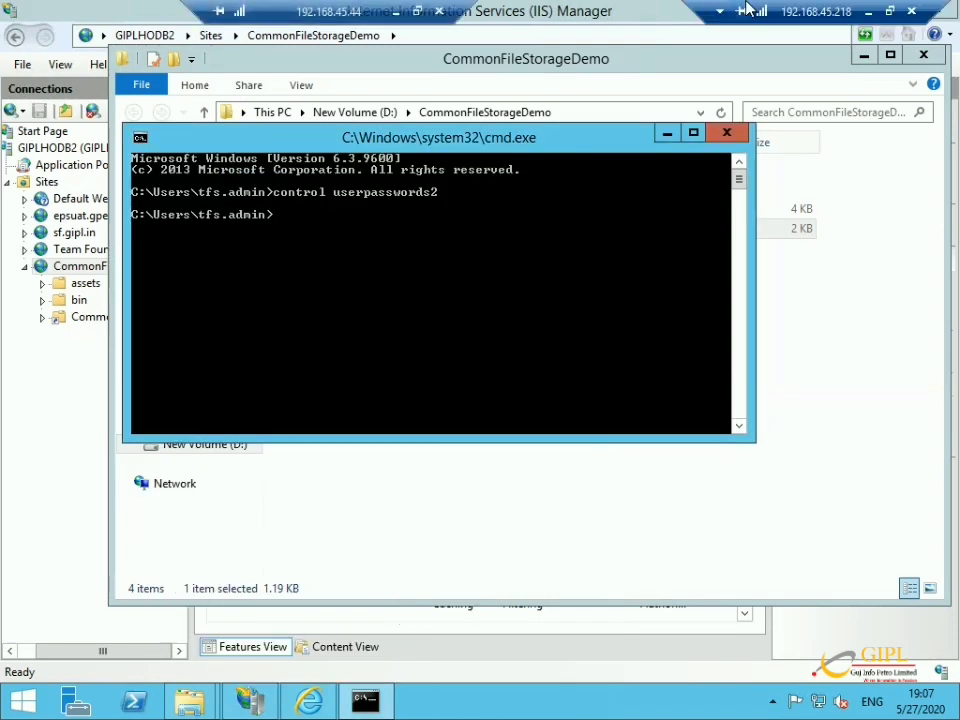
click(866, 12)
Reload the upload page and resubmit, getting access denied to D:\commonstorage\document.jpg.
key(F5)
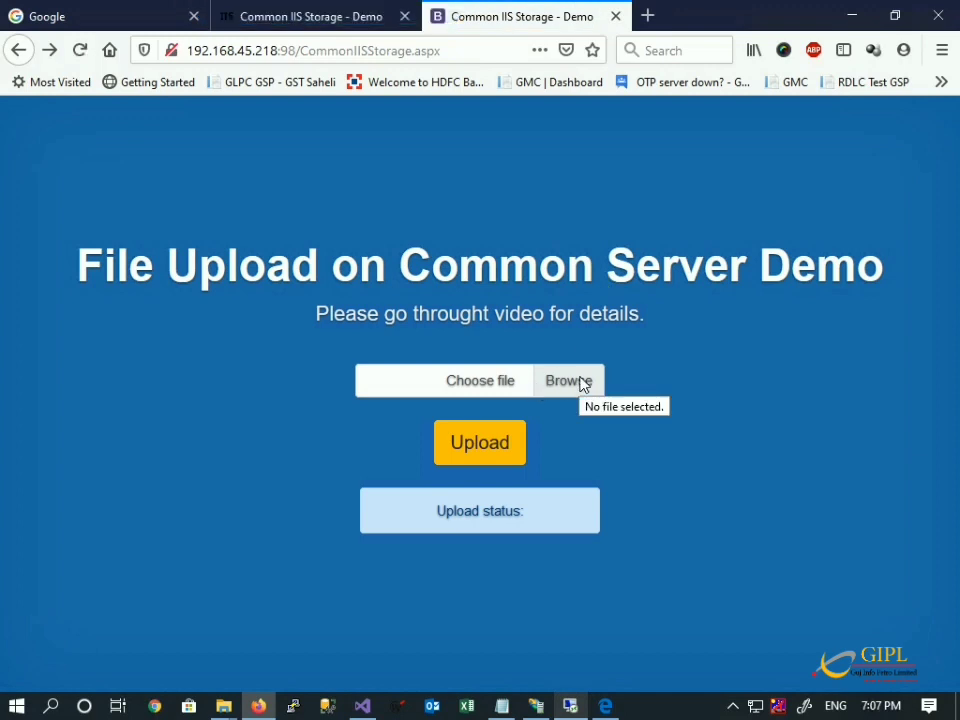
click(584, 384)
key(Escape)
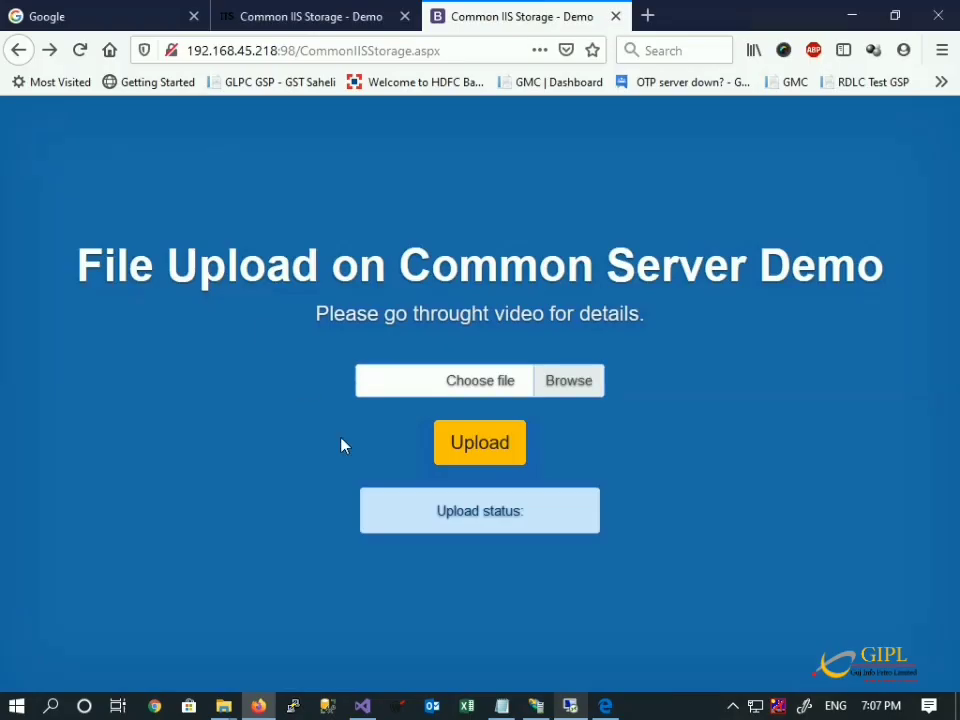
click(492, 452)
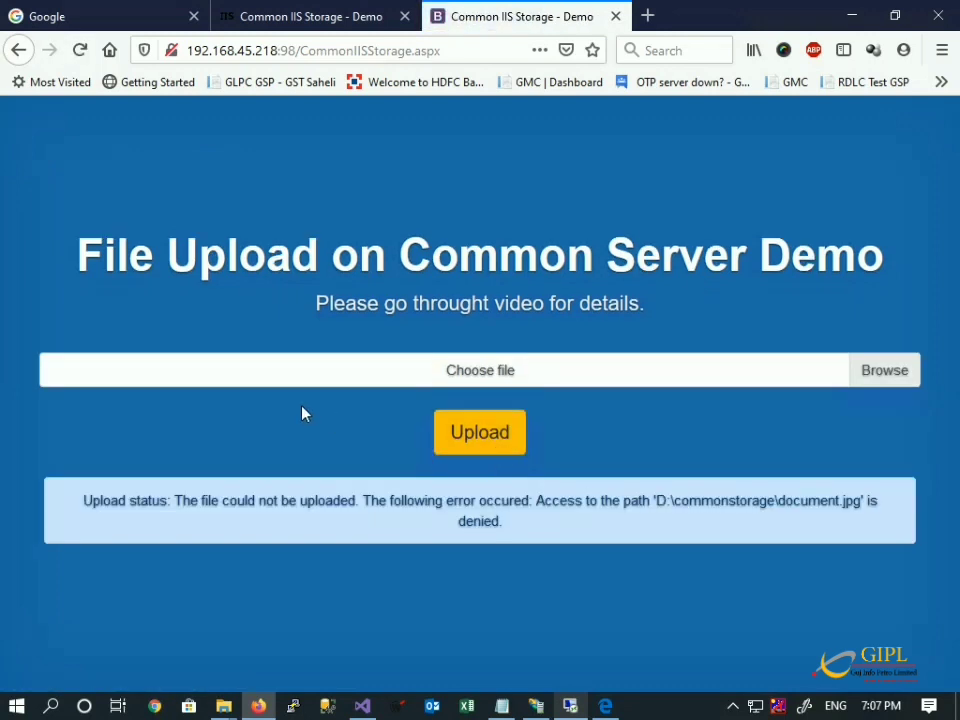
Open a command prompt from the Run dialog.
key(super+r)
key(Return)
text(control)
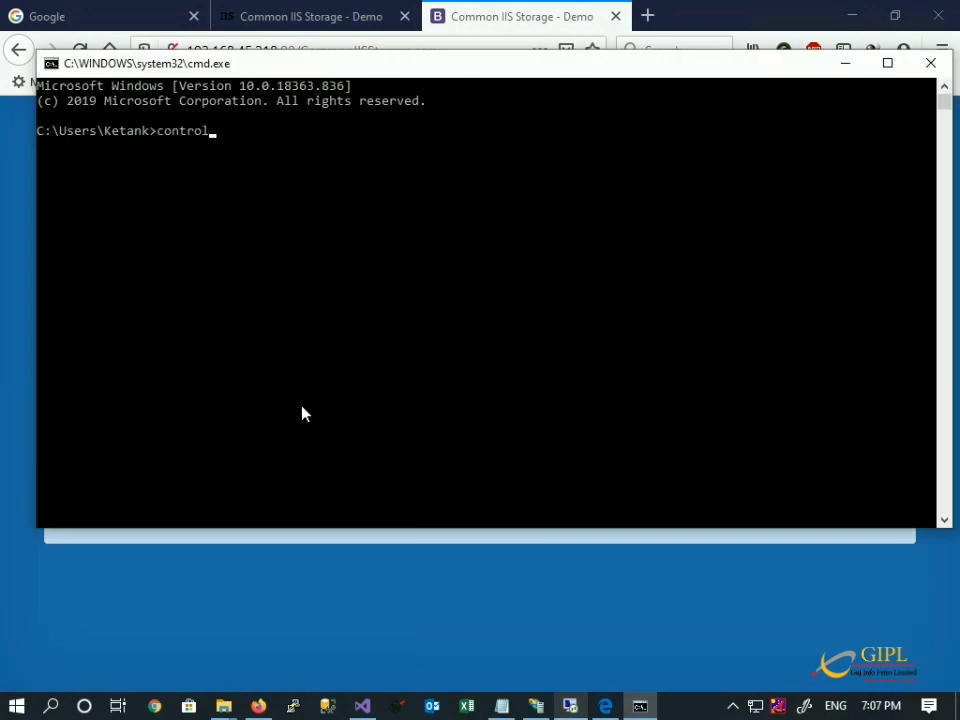
Run control userpasswords2 and add the local KETANK-DT vdadmin account to Administrators.
text(userpasswords2)
key(Return)
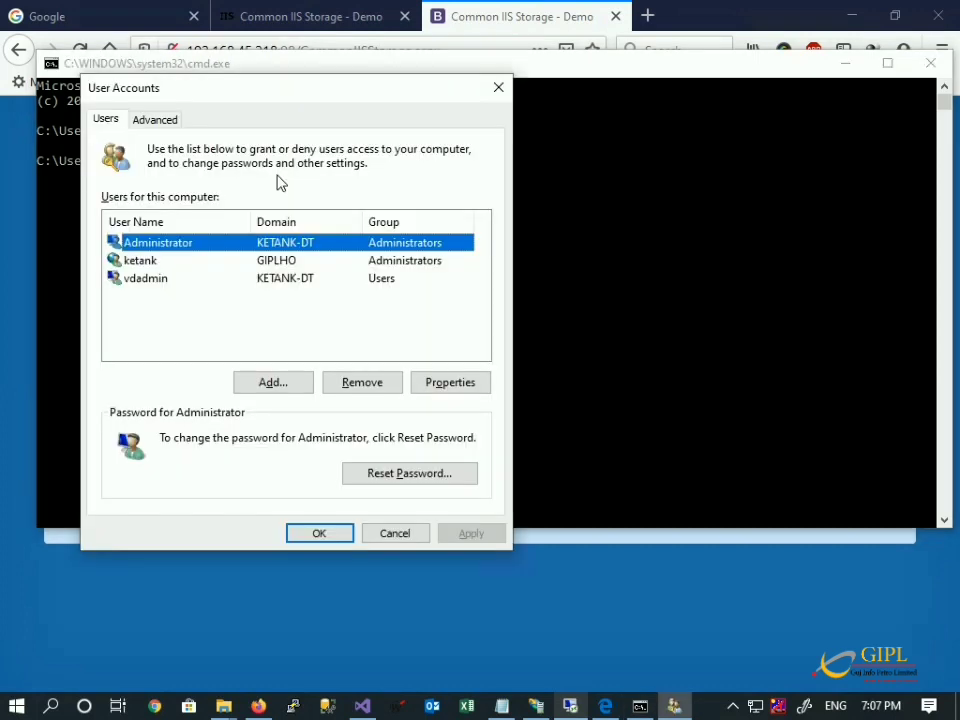
double_click(126, 280)
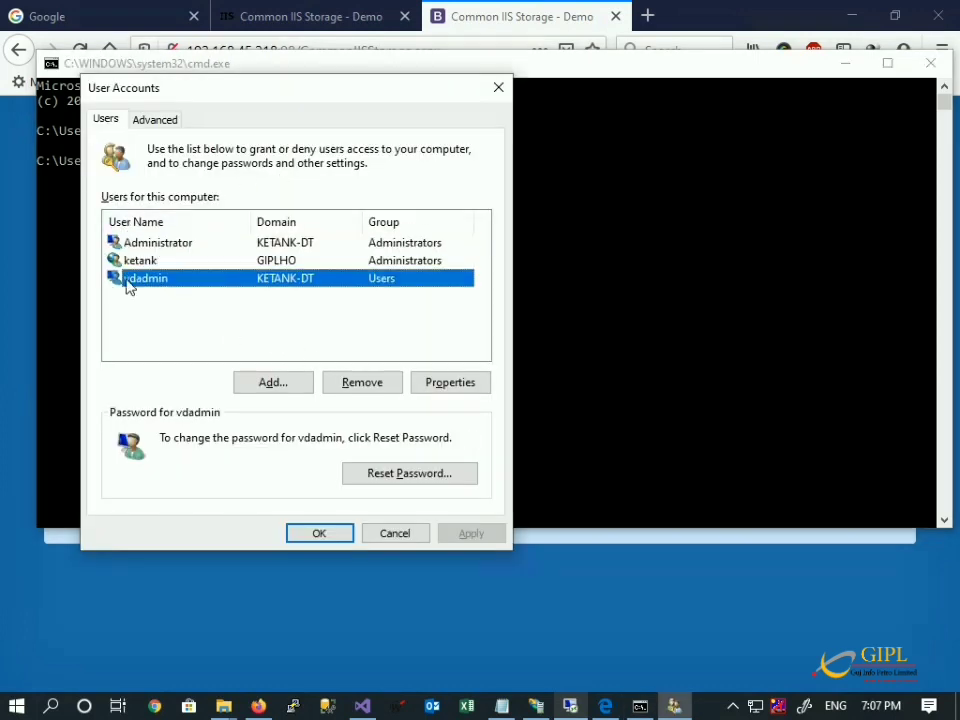
click(246, 192)
click(190, 310)
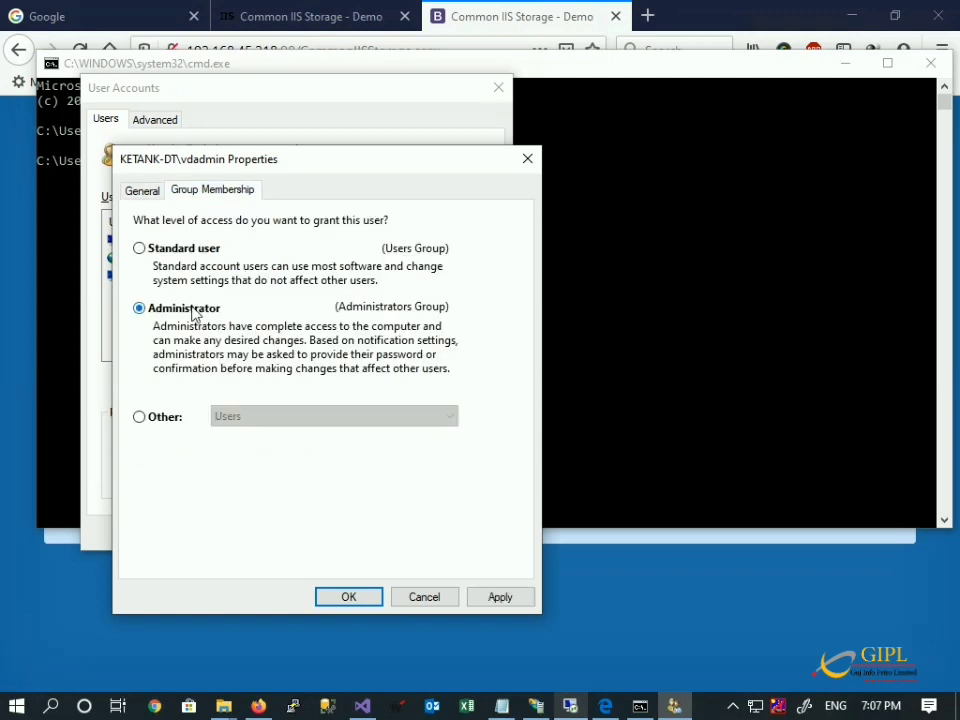
click(348, 597)
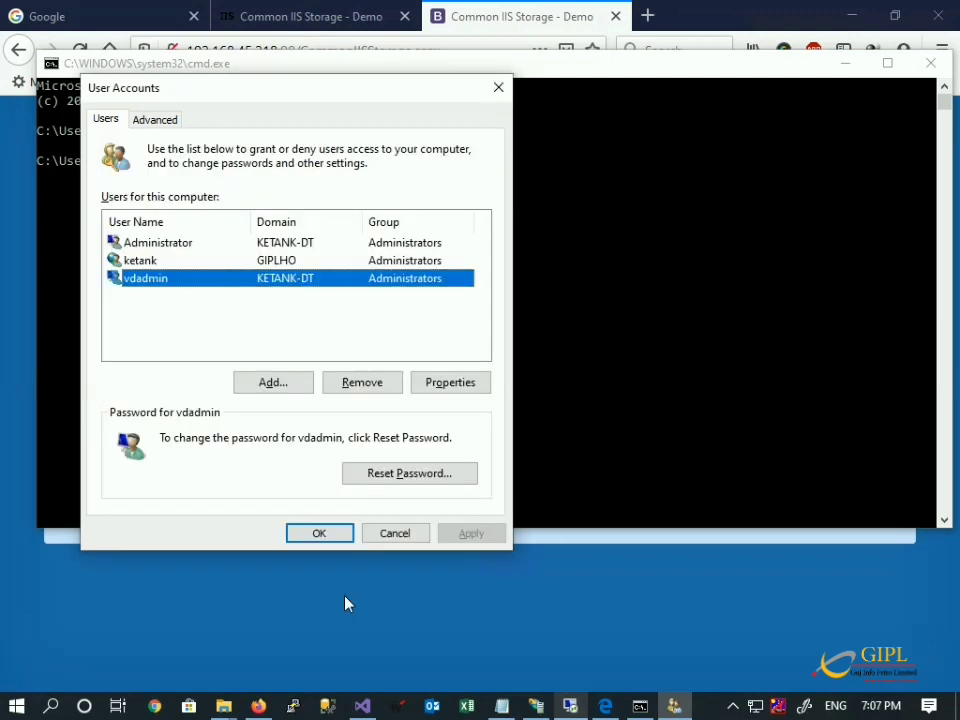
click(319, 533)
Reload the localhost upload page without resending, then upload document.jpg, which fails on credentials.
click(304, 17)
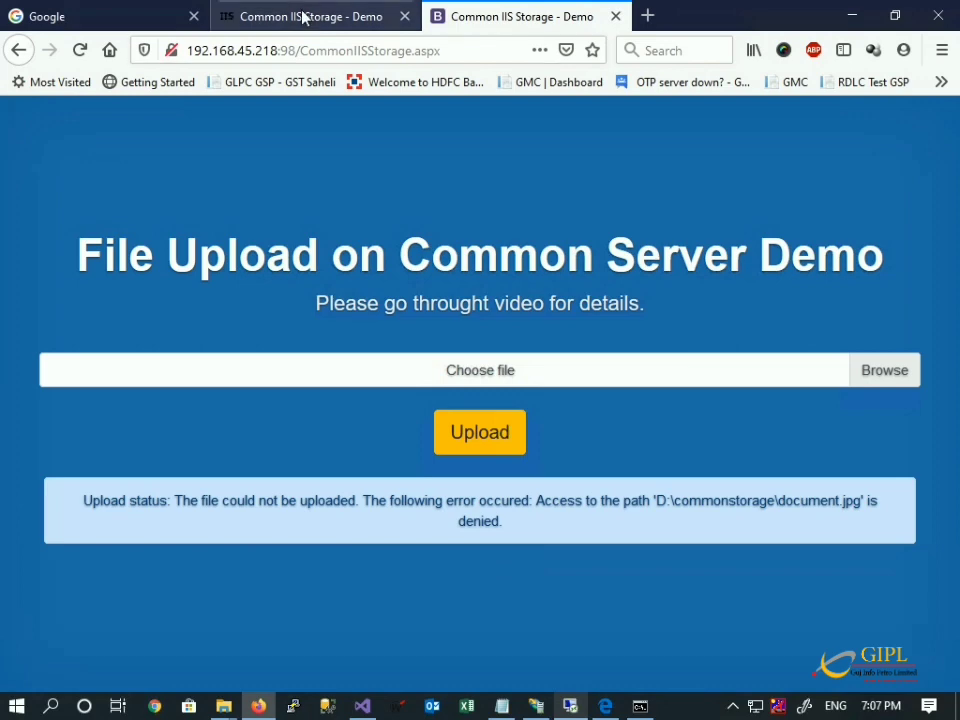
key(F5)
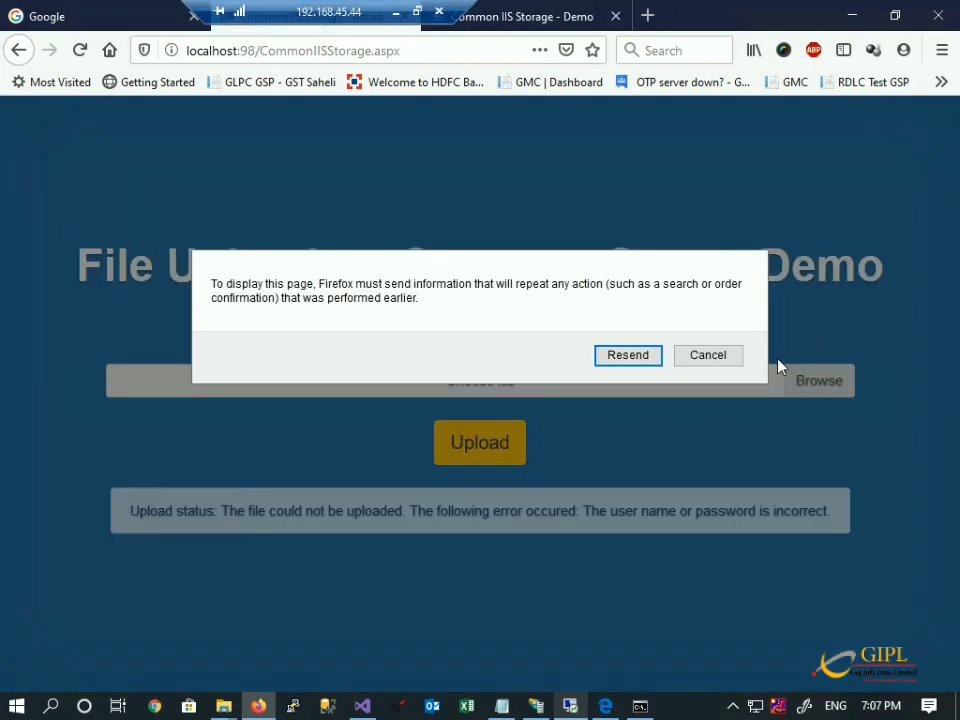
click(712, 358)
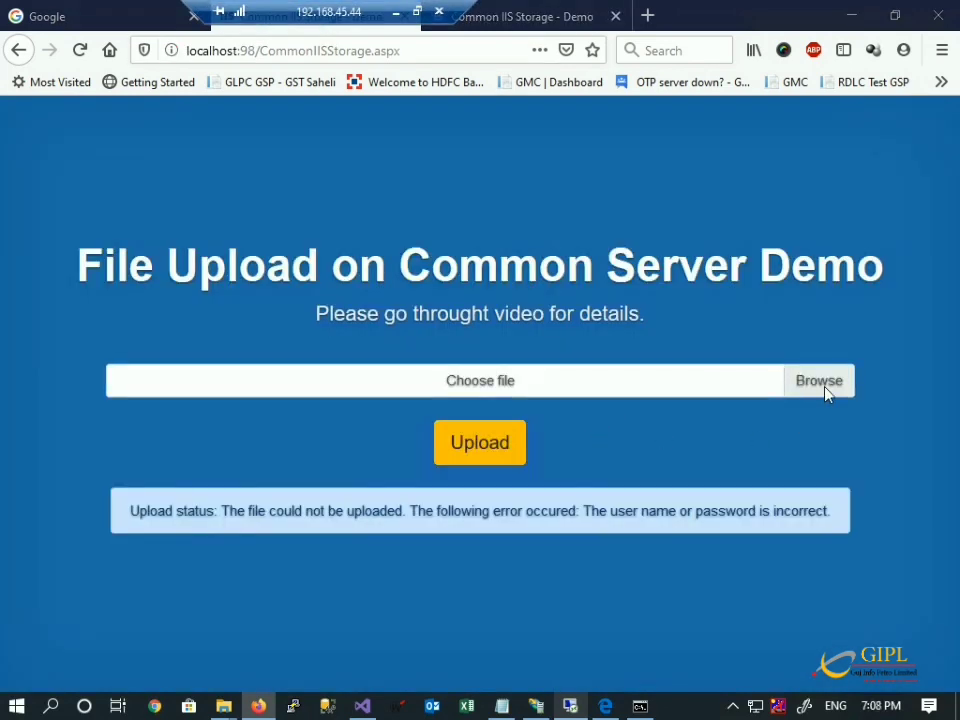
click(826, 390)
double_click(219, 165)
click(476, 450)
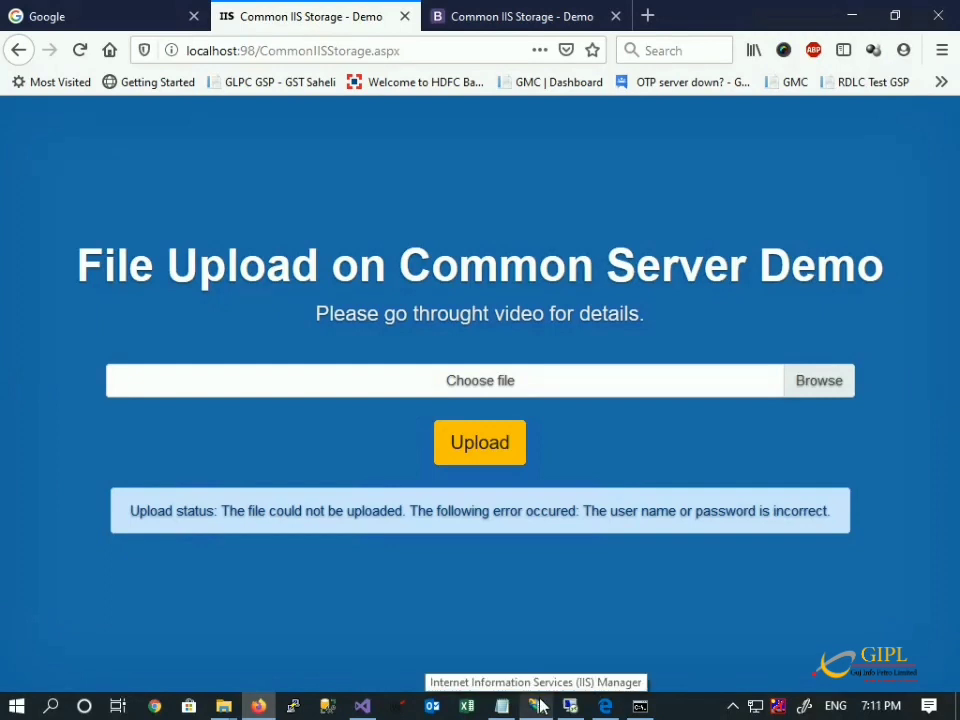
Open the site's basic settings in IIS Manager and choose connecting as a specific user.
click(537, 706)
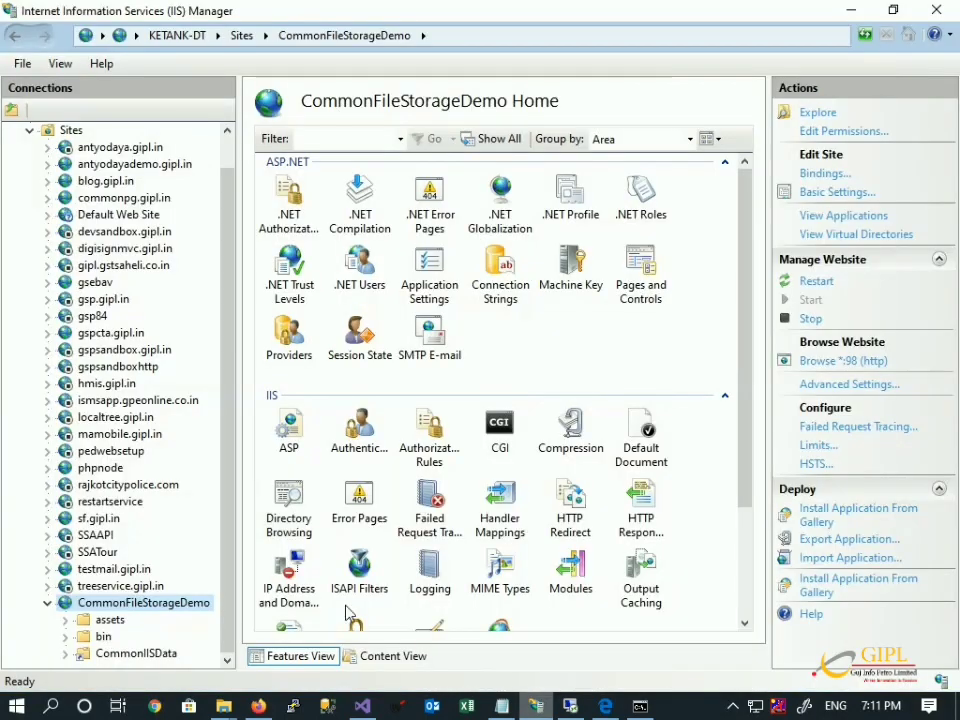
click(830, 193)
click(303, 408)
click(376, 315)
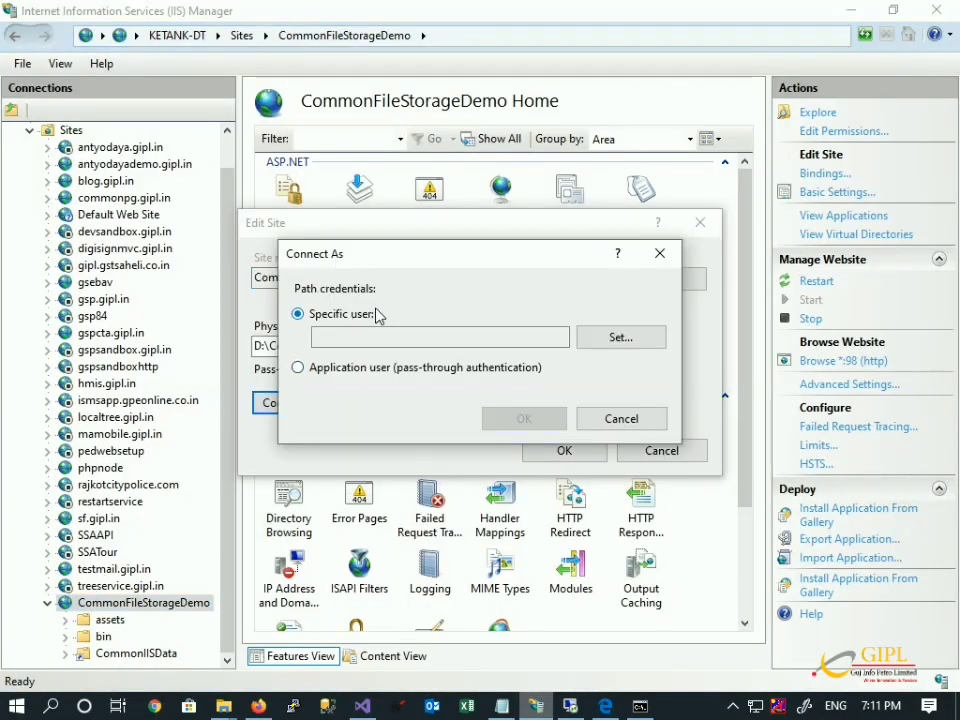
click(656, 343)
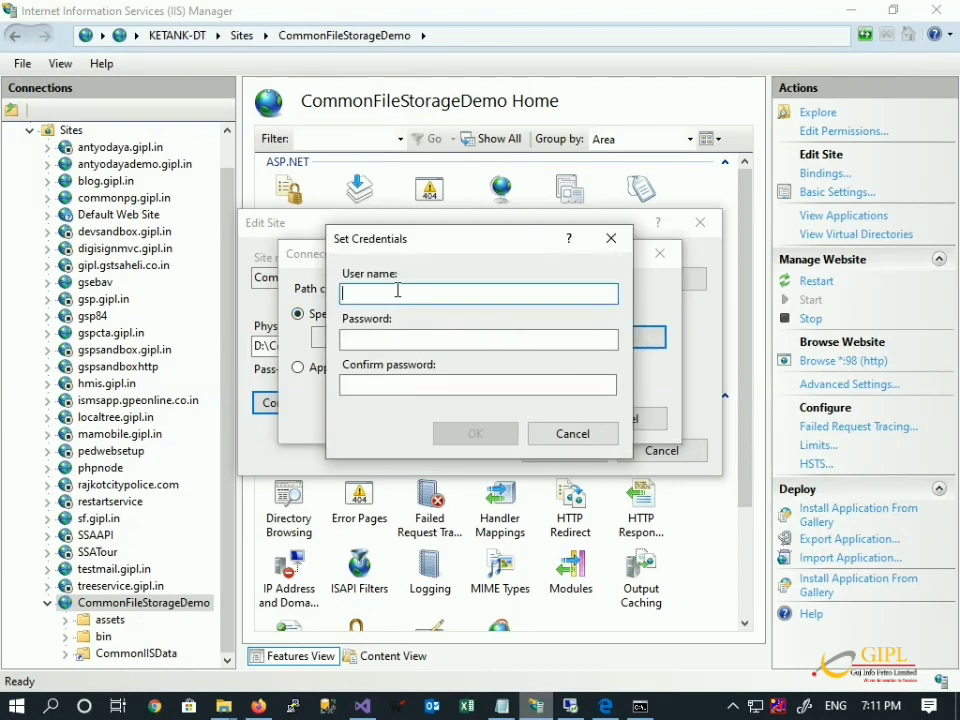
Enter vdadmin and paste its saved password from Notepad into both password fields.
text(vdadmin)
key(Tab)
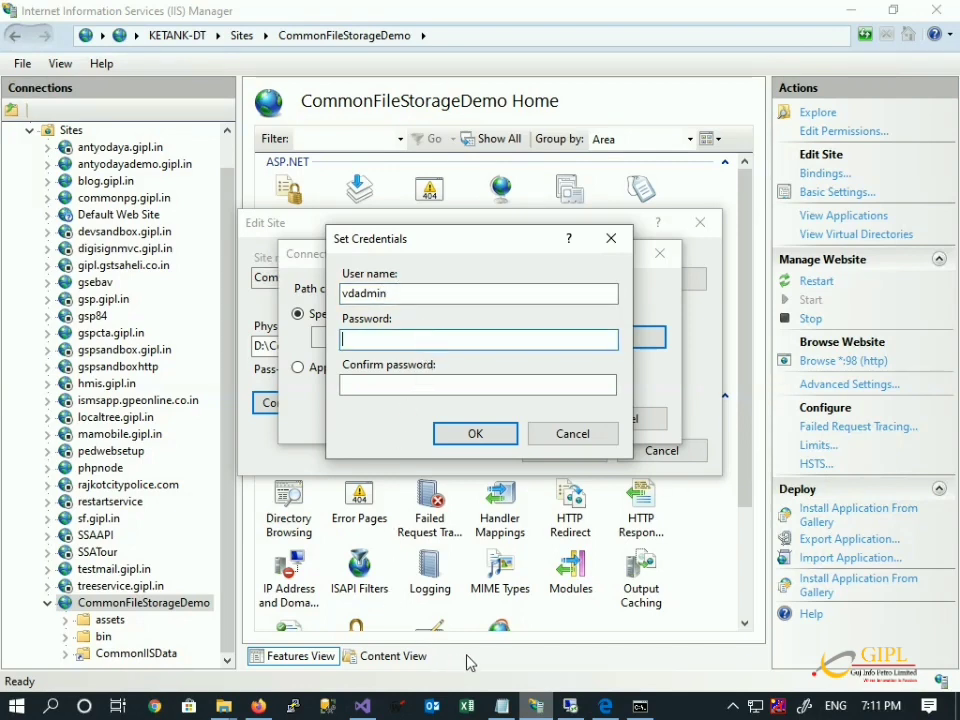
key(super+r)
text(notepad)
key(Return)
text(Admin@123)
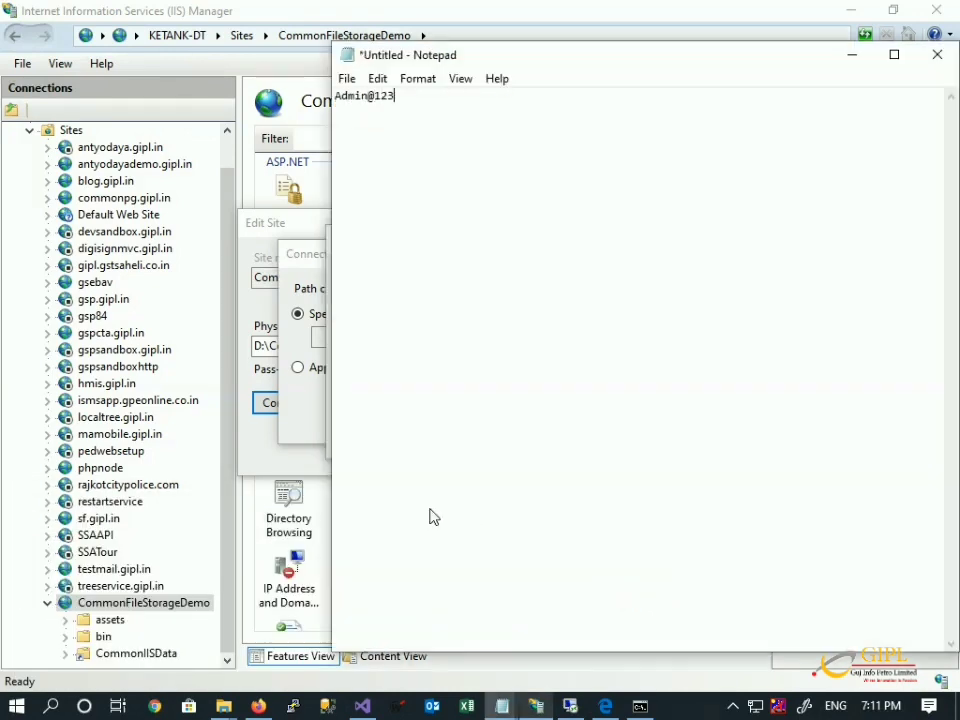
key(ctrl+a)
key(alt+Tab)
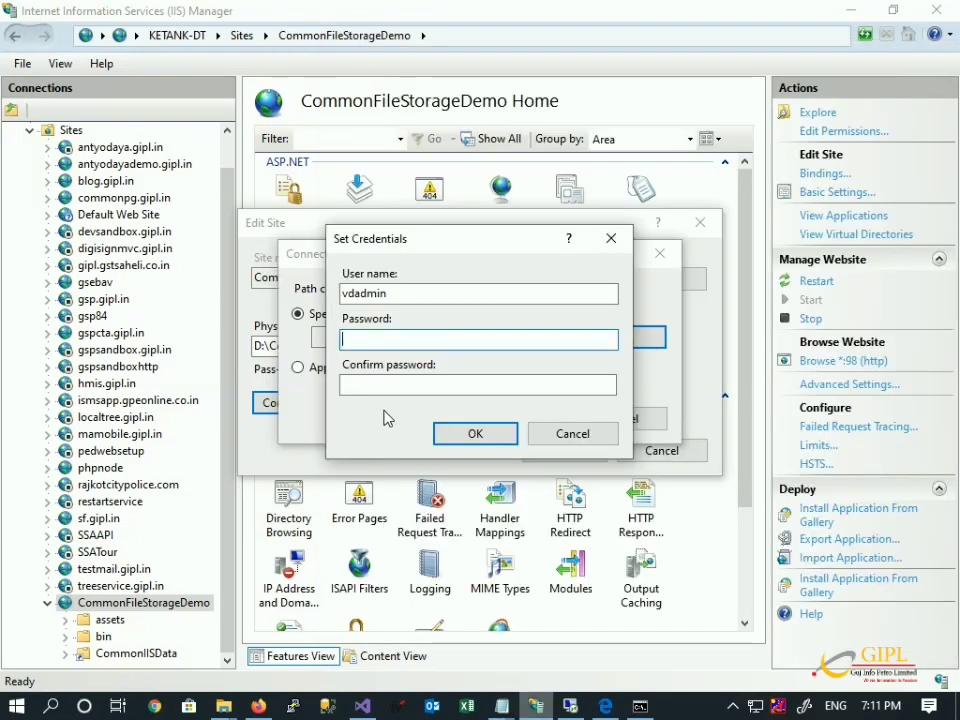
key(ctrl+v)
key(Tab)
key(ctrl+v)
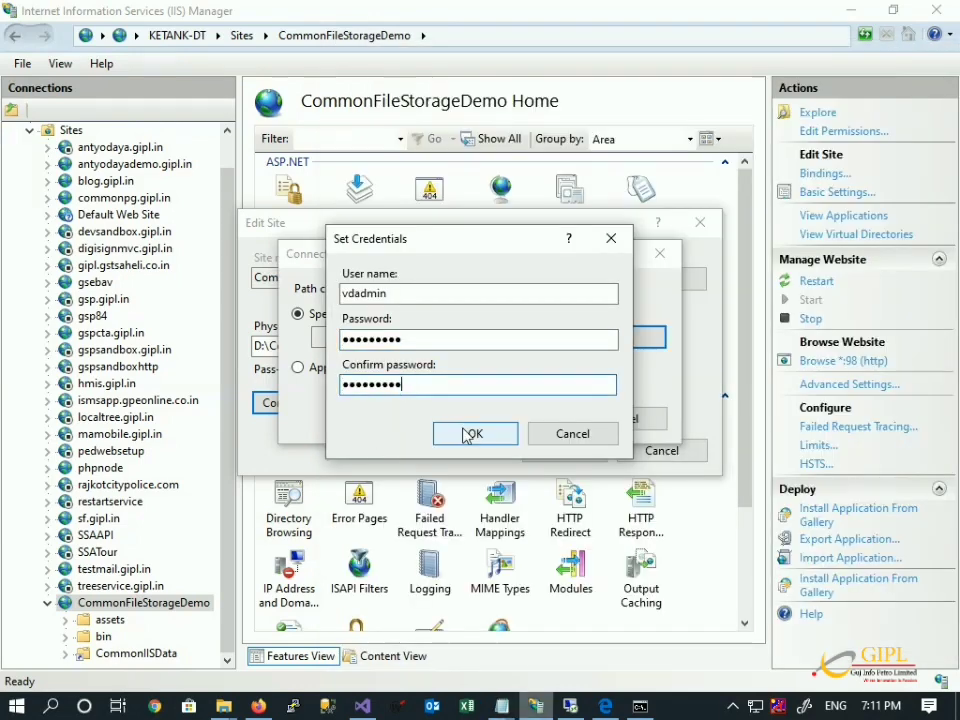
click(468, 434)
Confirm connecting as vdadmin, test the credentials, and save the site settings.
click(524, 420)
click(392, 404)
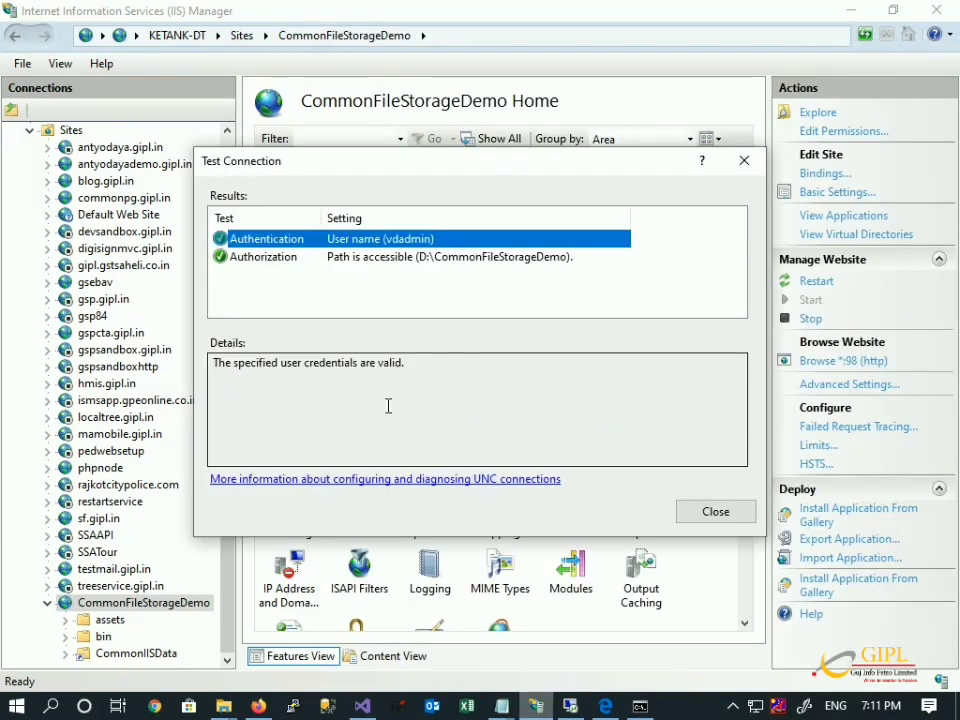
click(716, 514)
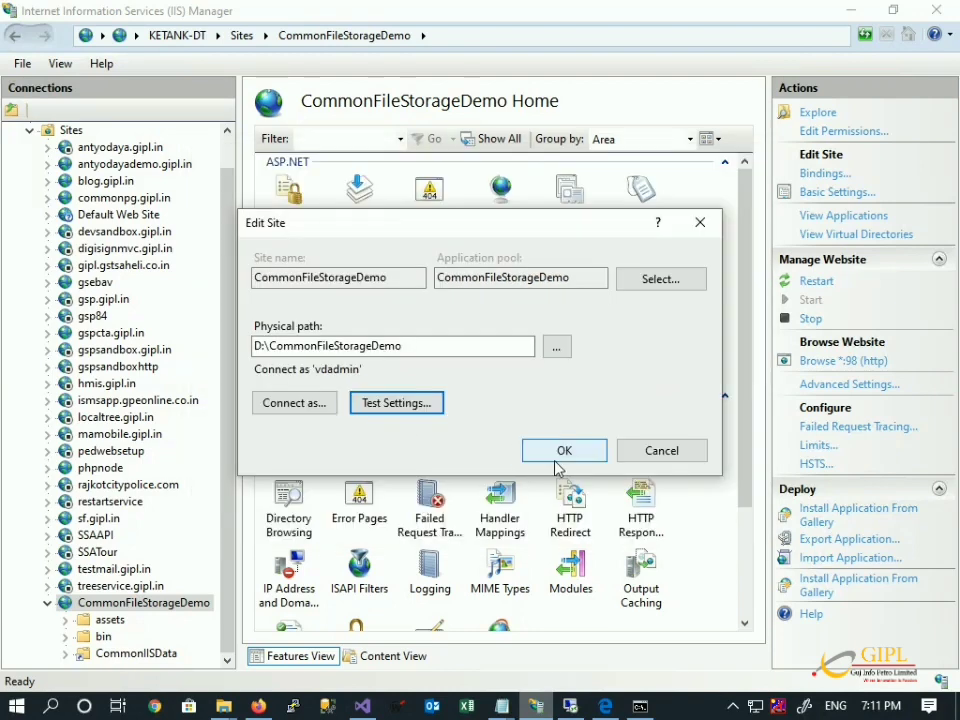
click(555, 442)
Reload the localhost:98 demo page and retry uploading document.jpg, which still gives the credentials error.
click(255, 630)
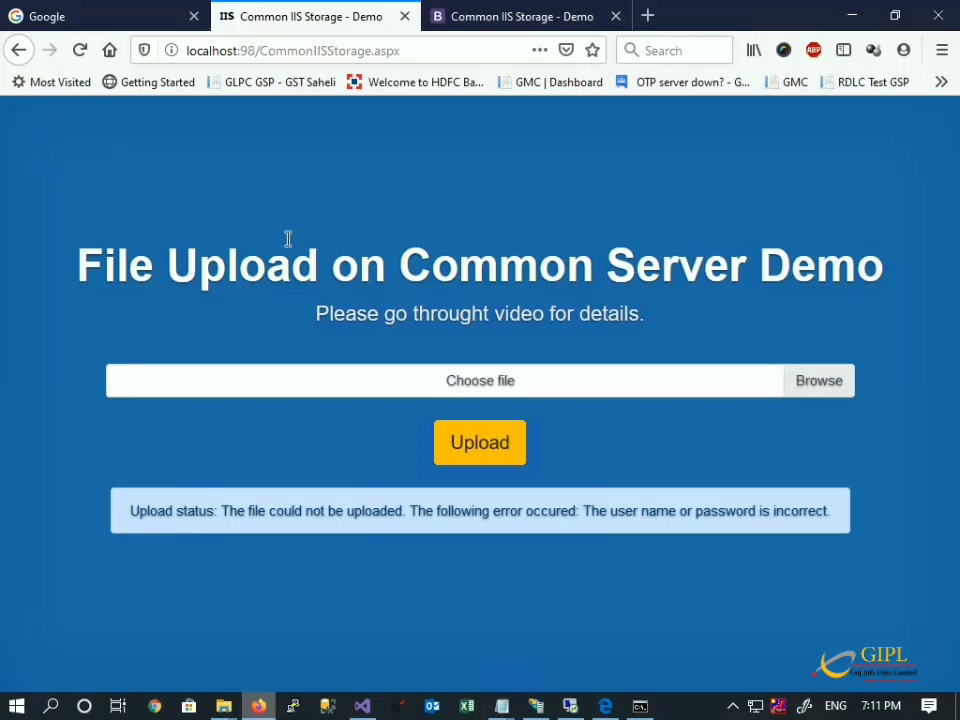
click(279, 51)
key(Return)
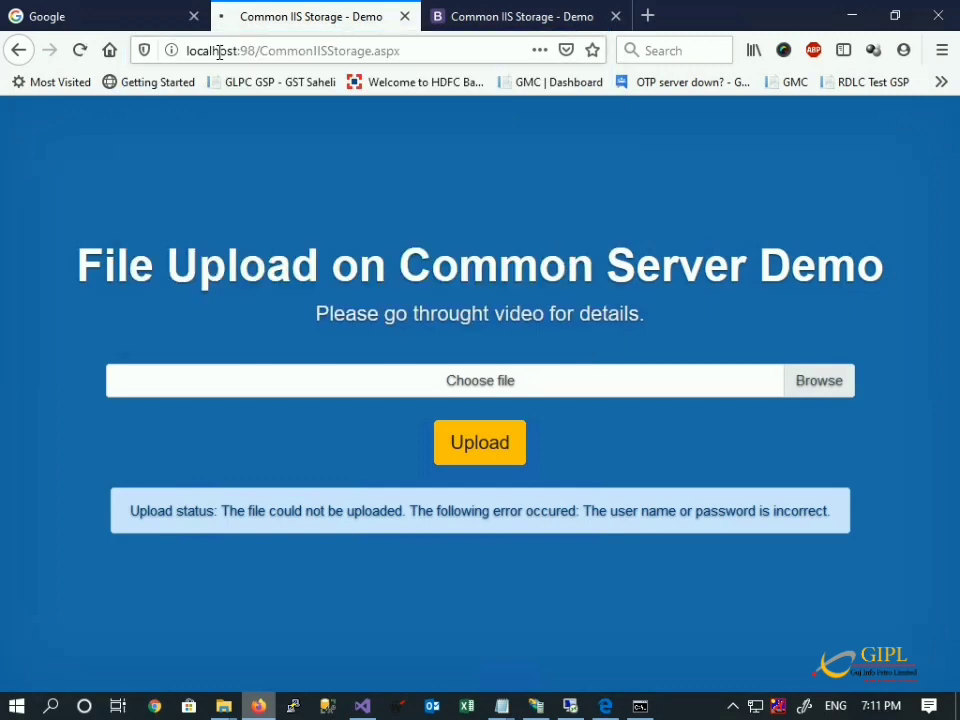
click(585, 380)
double_click(222, 155)
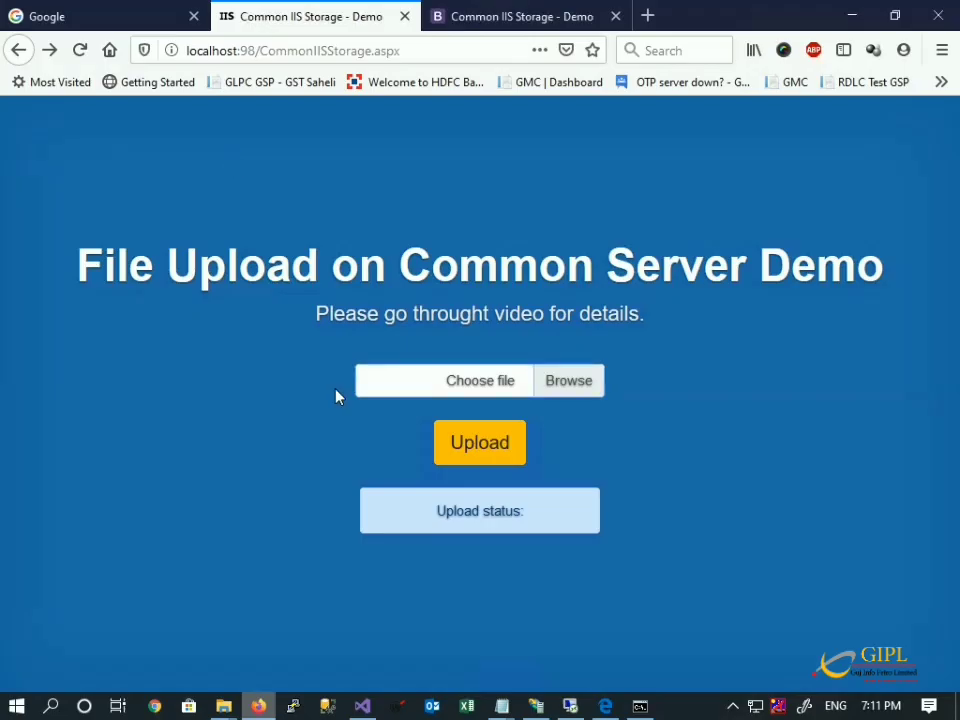
click(476, 442)
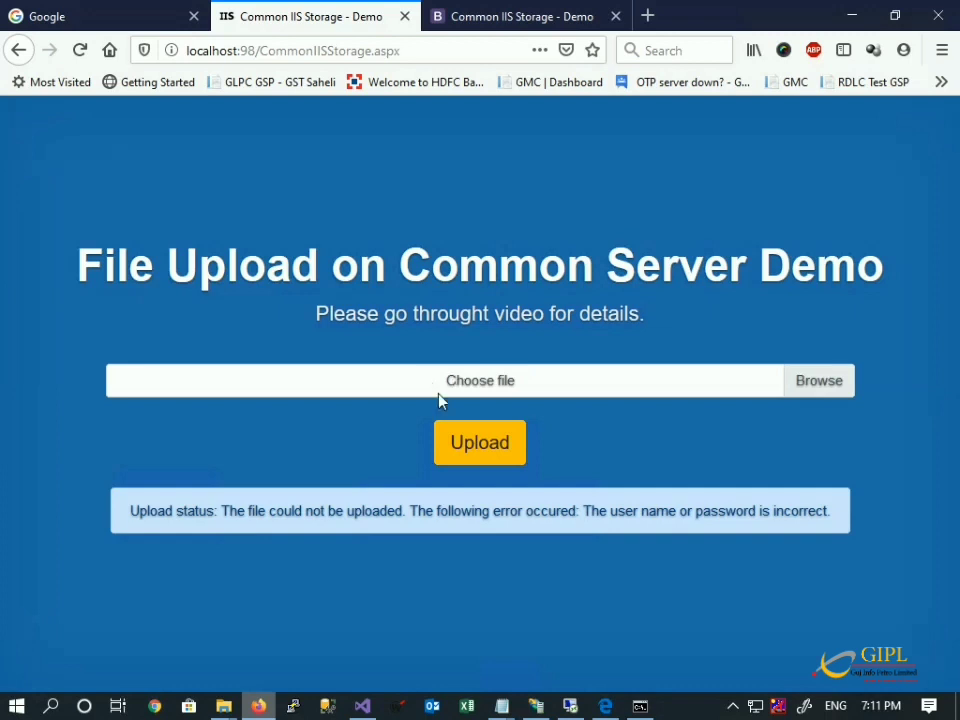
In the remote server session, close the command prompt and File Explorer windows.
click(574, 708)
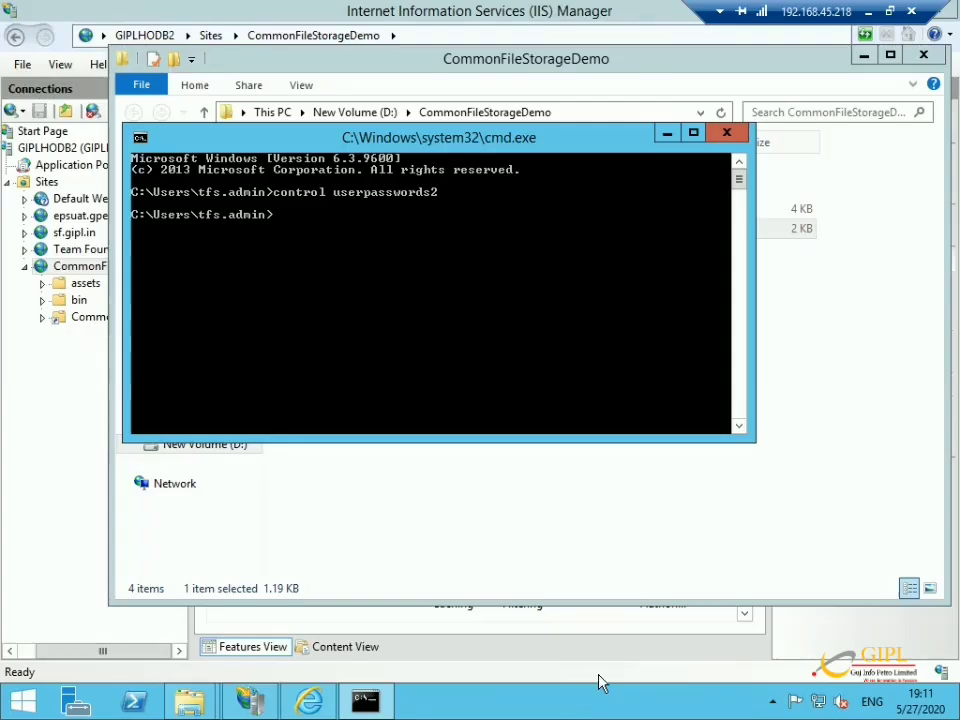
click(718, 138)
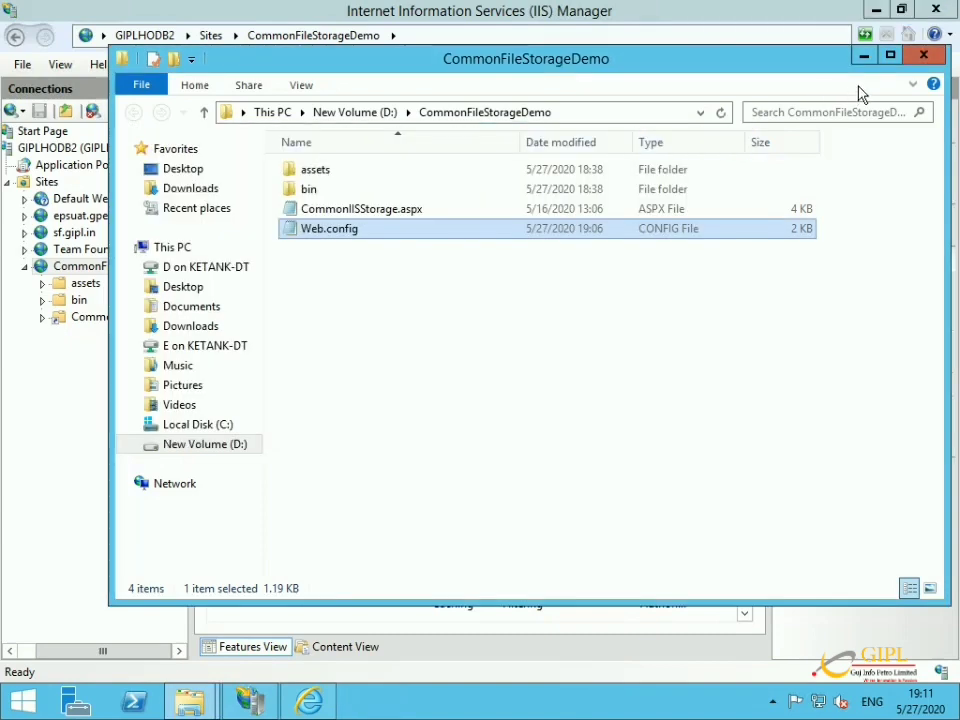
click(922, 55)
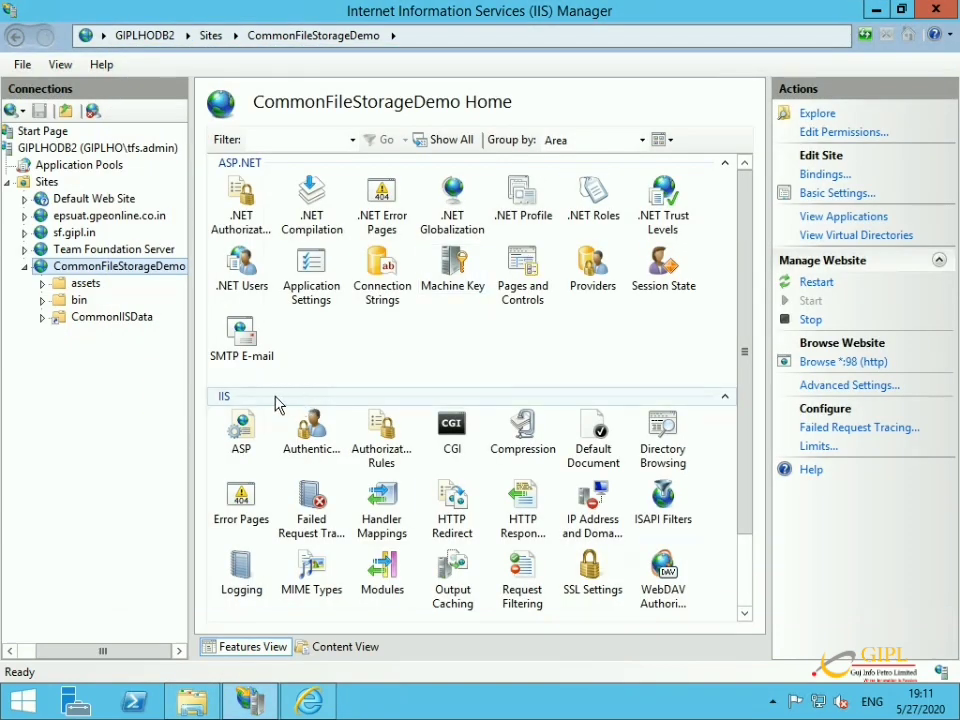
Check the site's port bindings and which application pool its basic settings use, without changes.
click(818, 181)
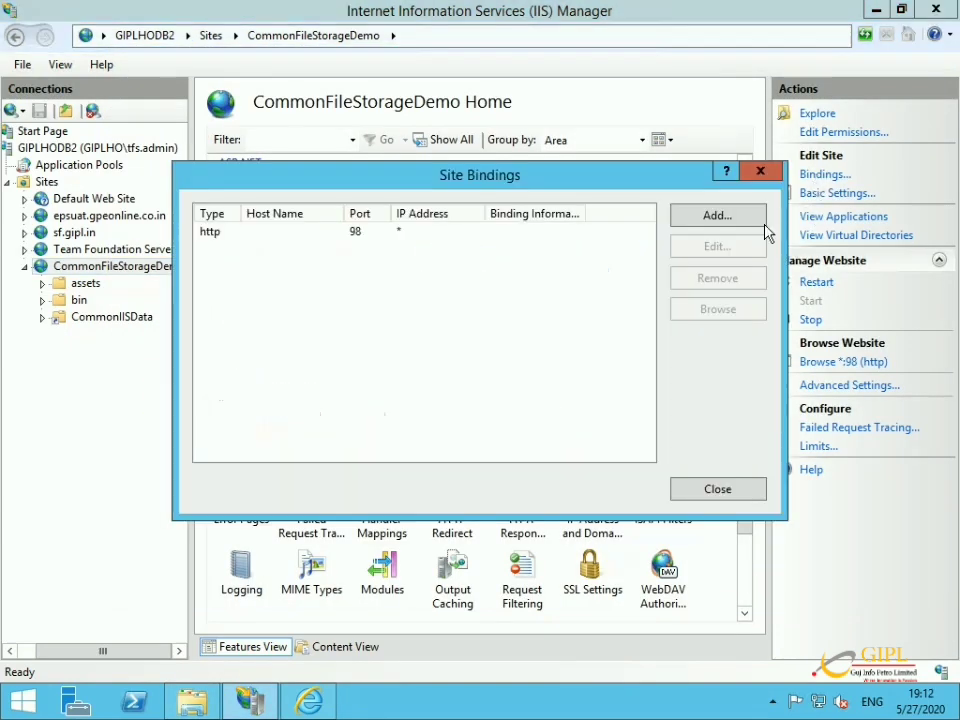
click(705, 486)
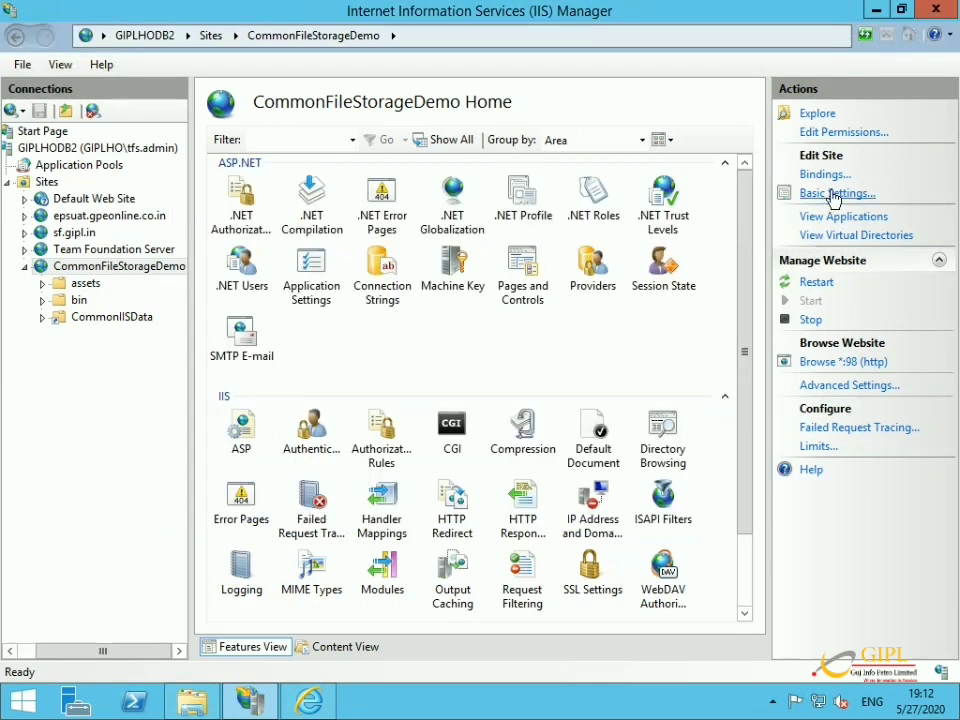
click(836, 193)
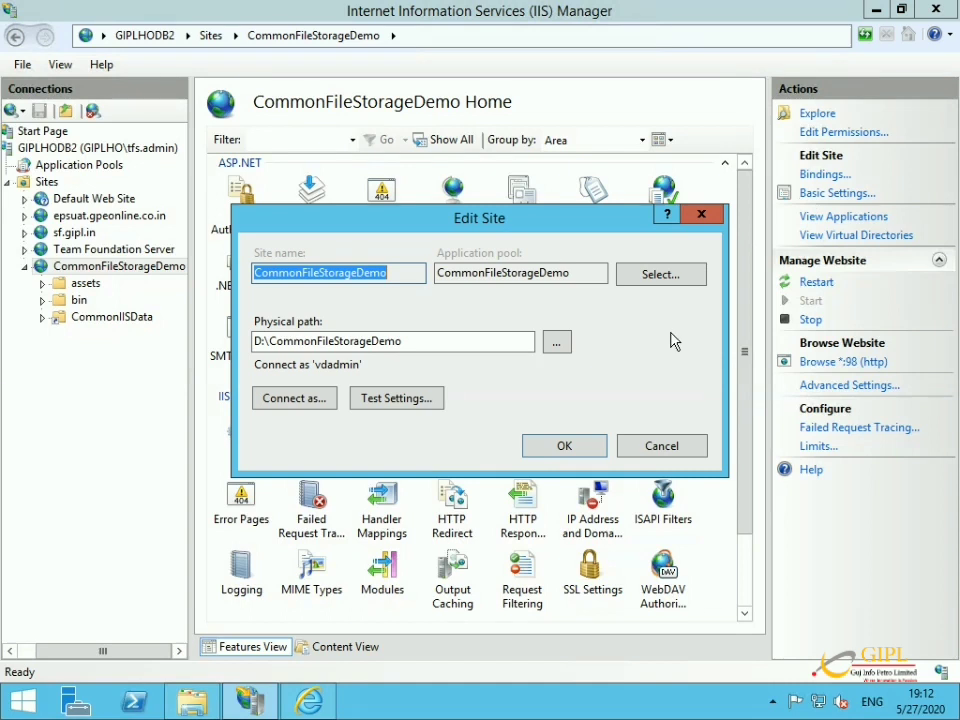
drag(479, 272, 539, 272)
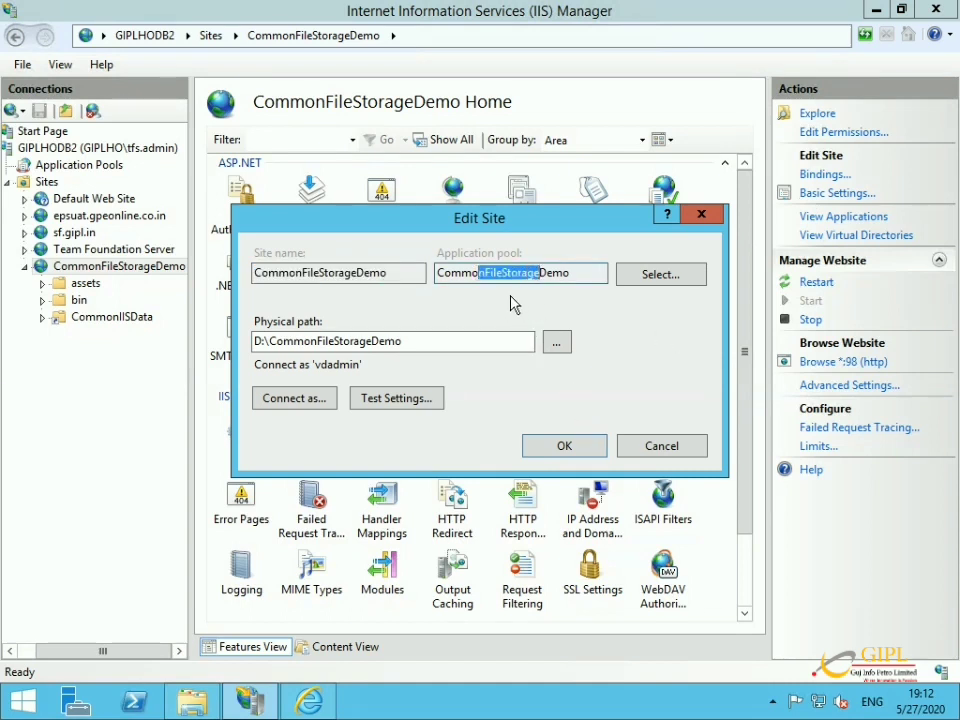
drag(447, 272, 553, 272)
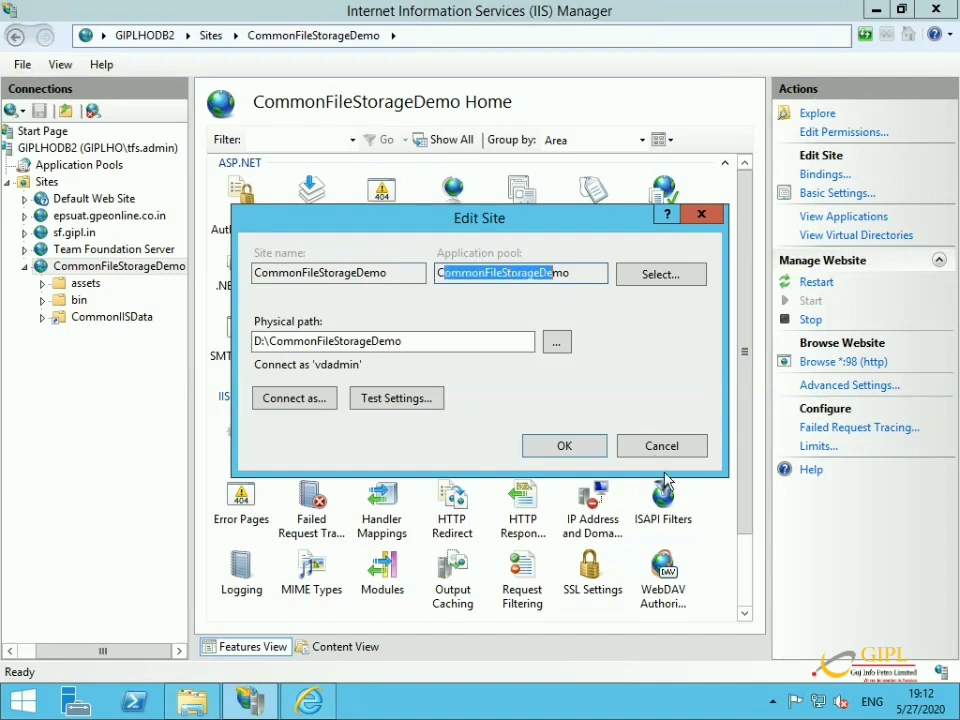
click(662, 447)
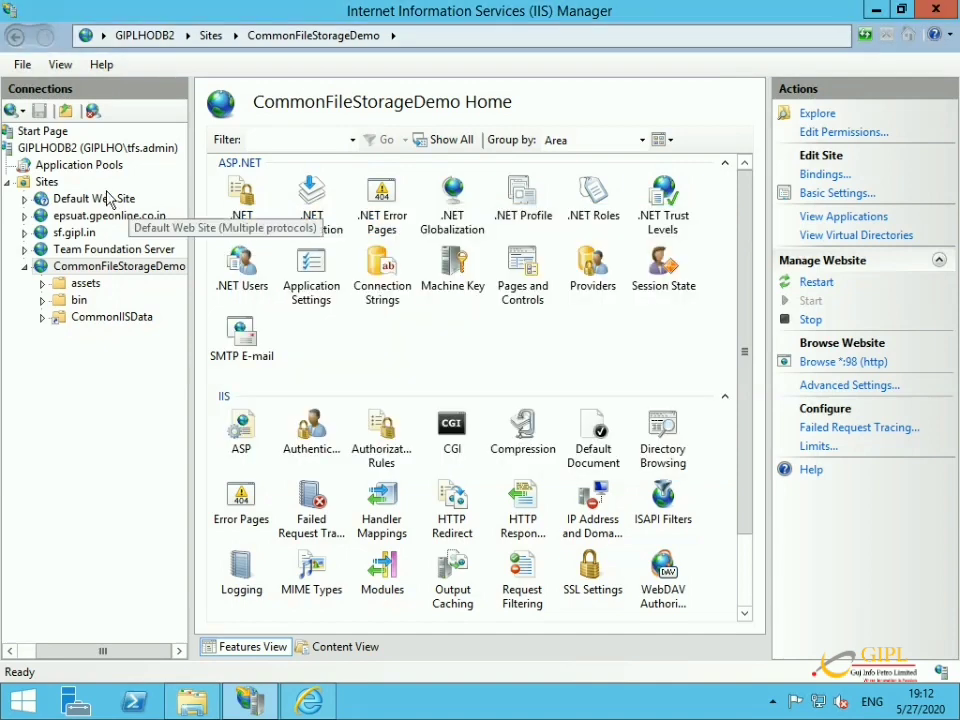
Switch the CommonFileStorageDemo pool's Identity in Advanced Settings to Custom account.
click(90, 167)
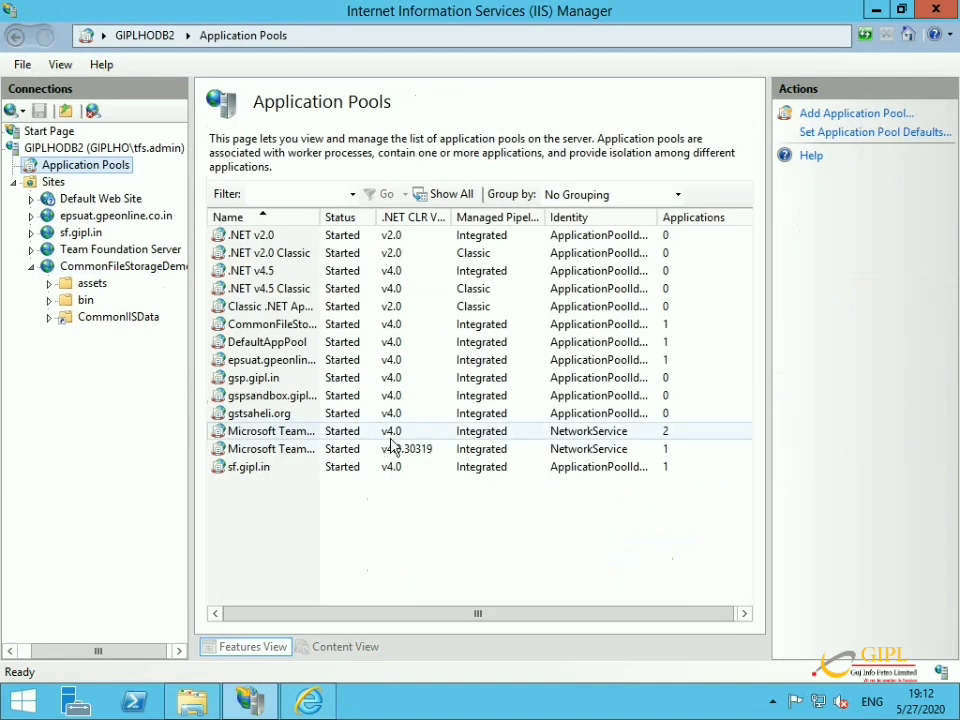
click(275, 328)
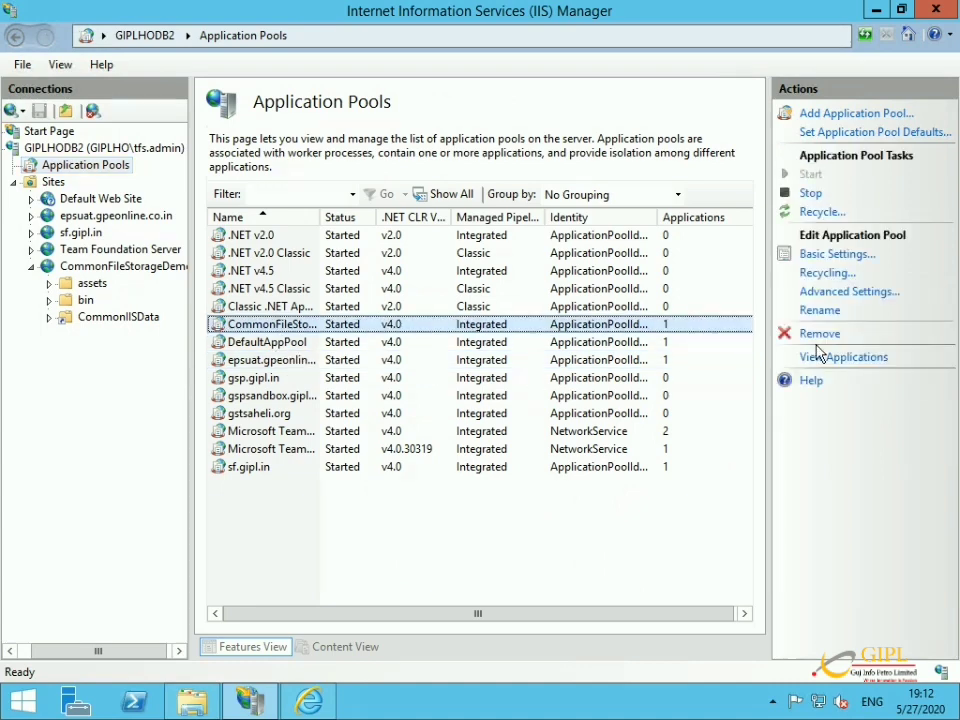
click(849, 292)
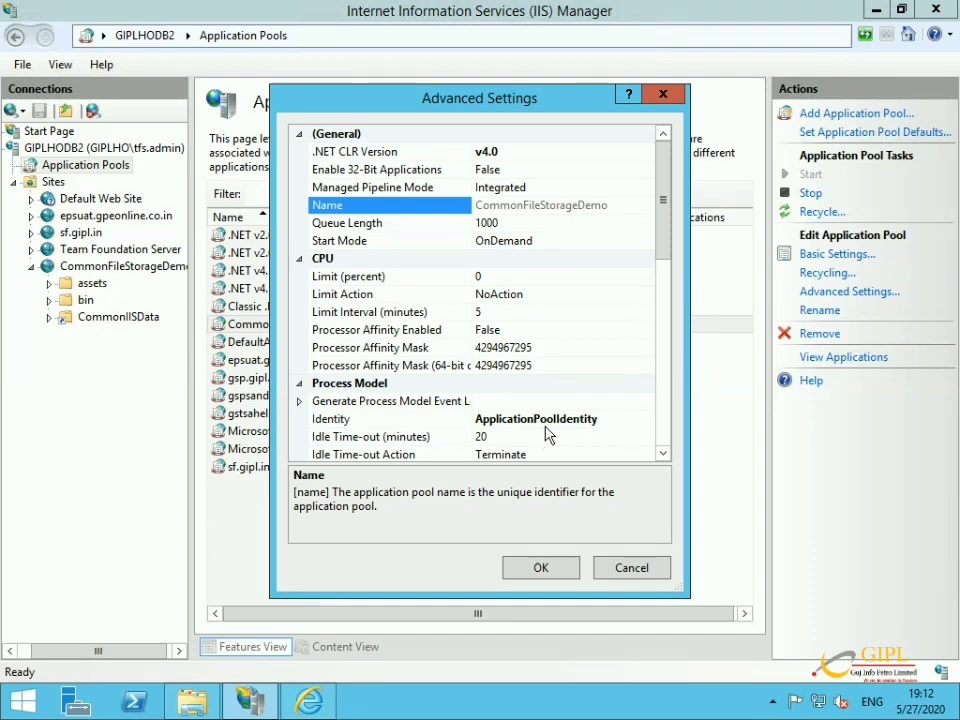
click(634, 421)
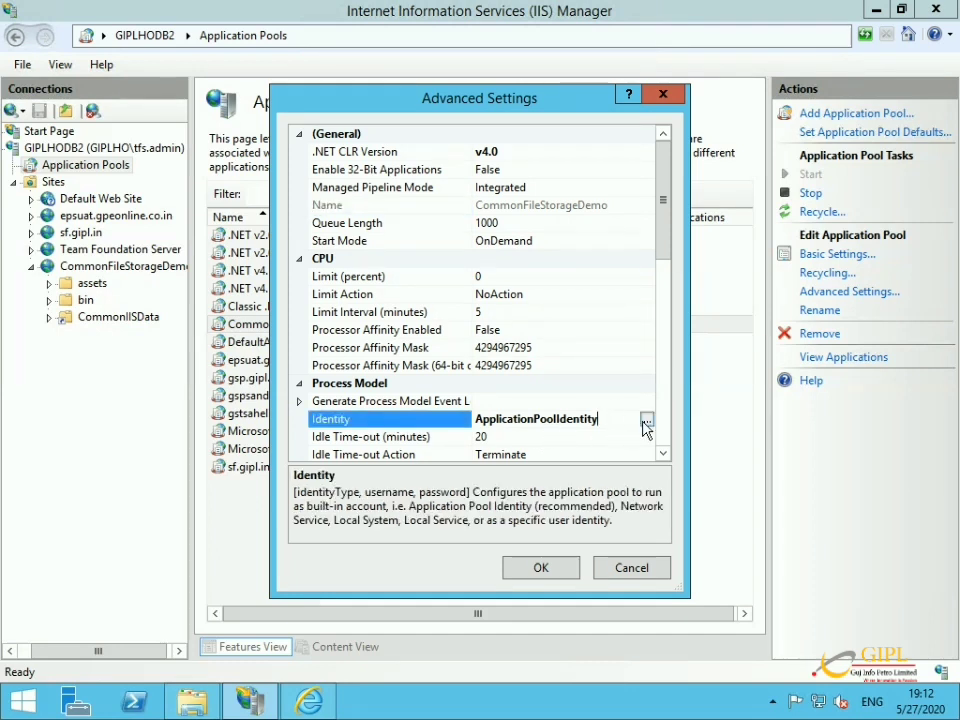
click(646, 421)
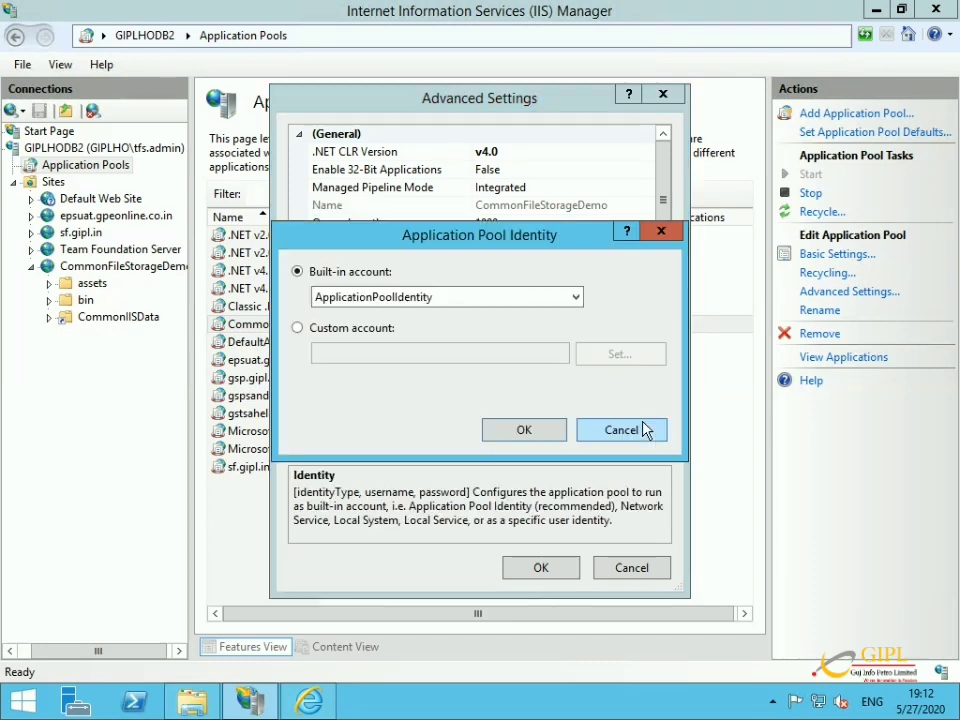
click(375, 333)
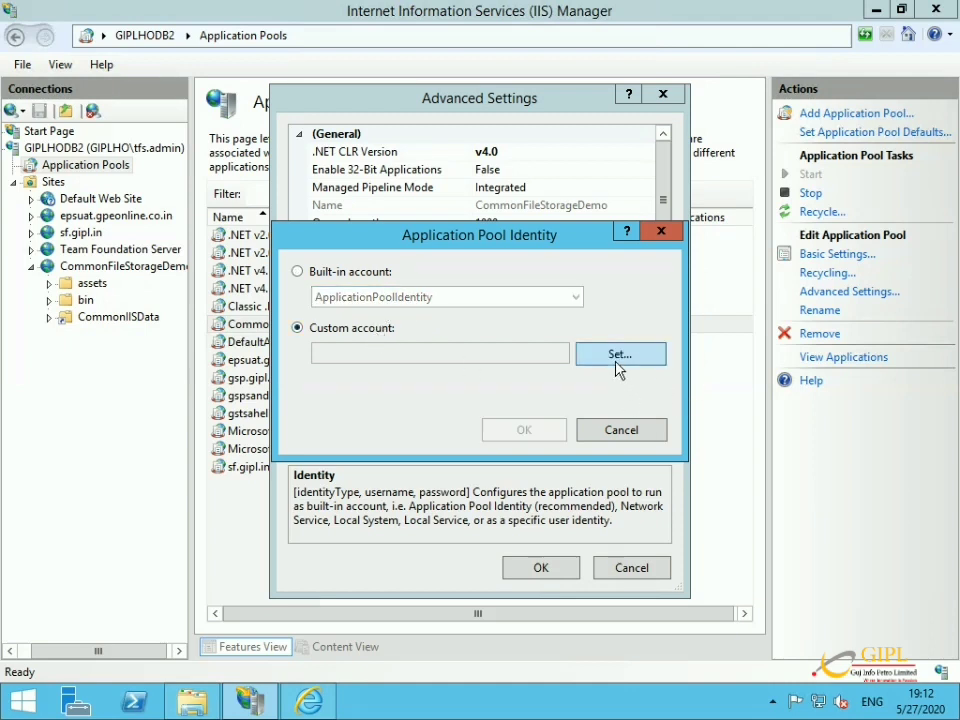
click(617, 366)
Enter vdadmin with its password and confirmation as the custom account, and apply the settings.
text(vdadmin)
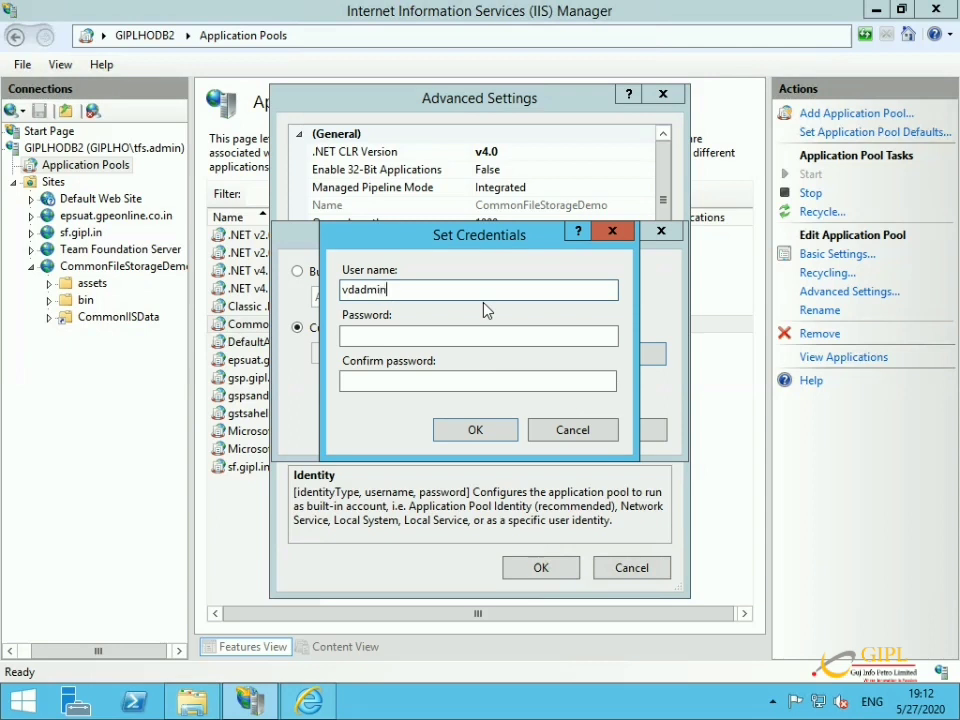
key(Tab)
text(**********)
key(Tab)
text(**********)
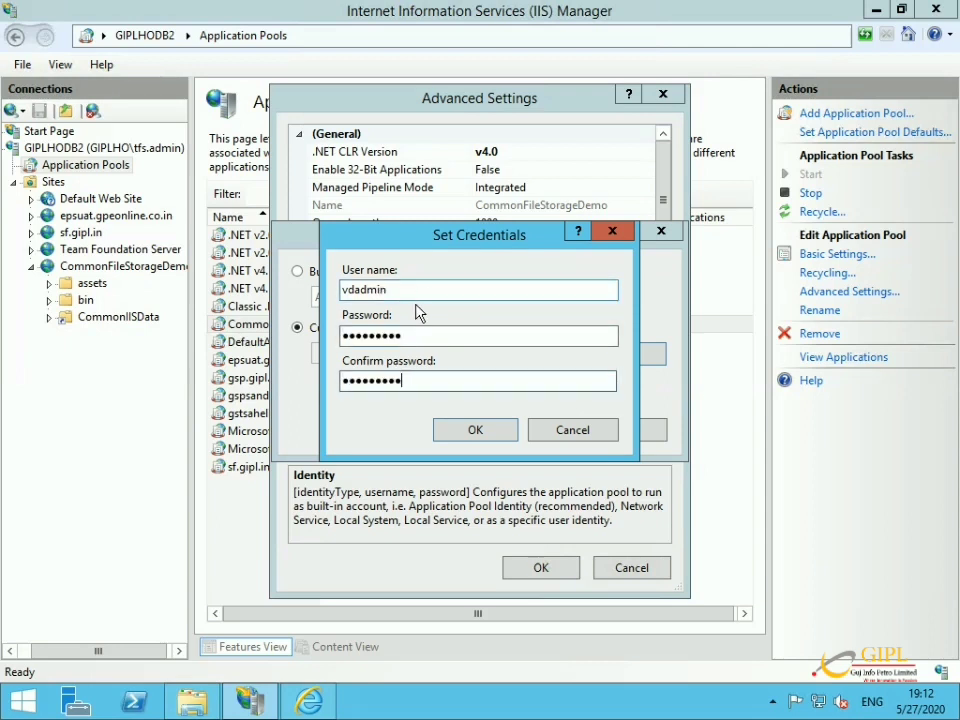
click(458, 432)
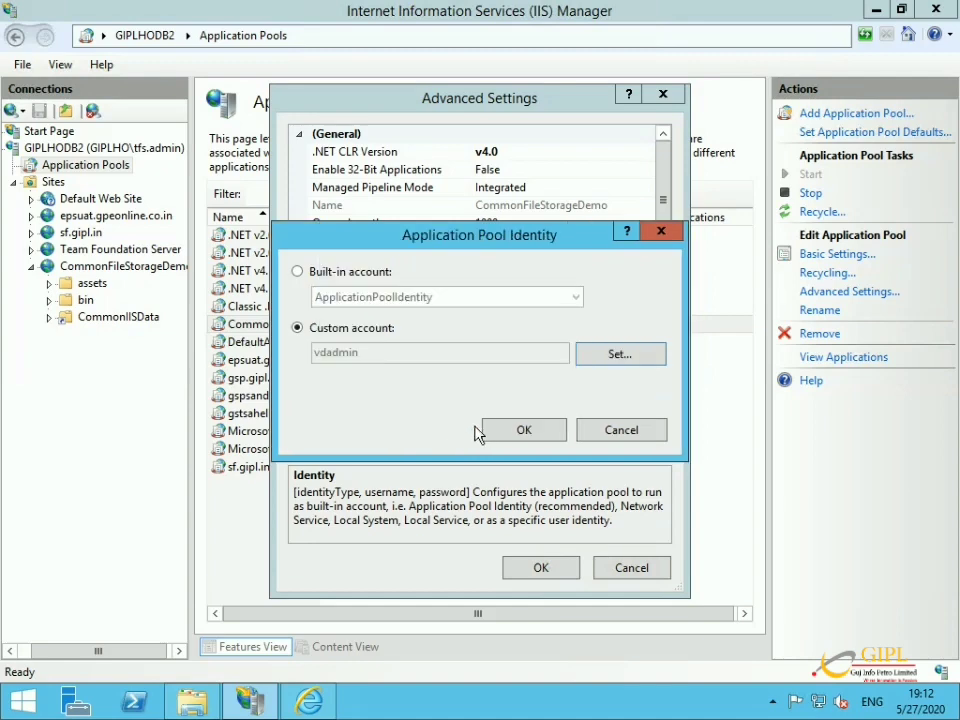
click(523, 430)
click(540, 567)
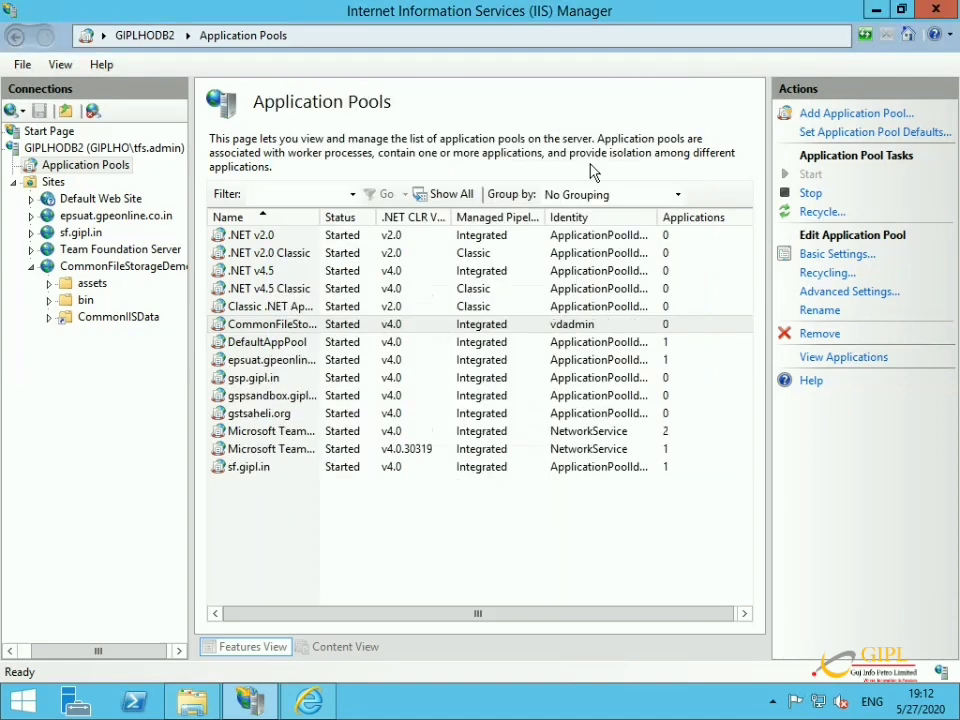
In the local IIS Manager, set the CommonFileStorageDemo pool's Identity to Custom account.
click(873, 14)
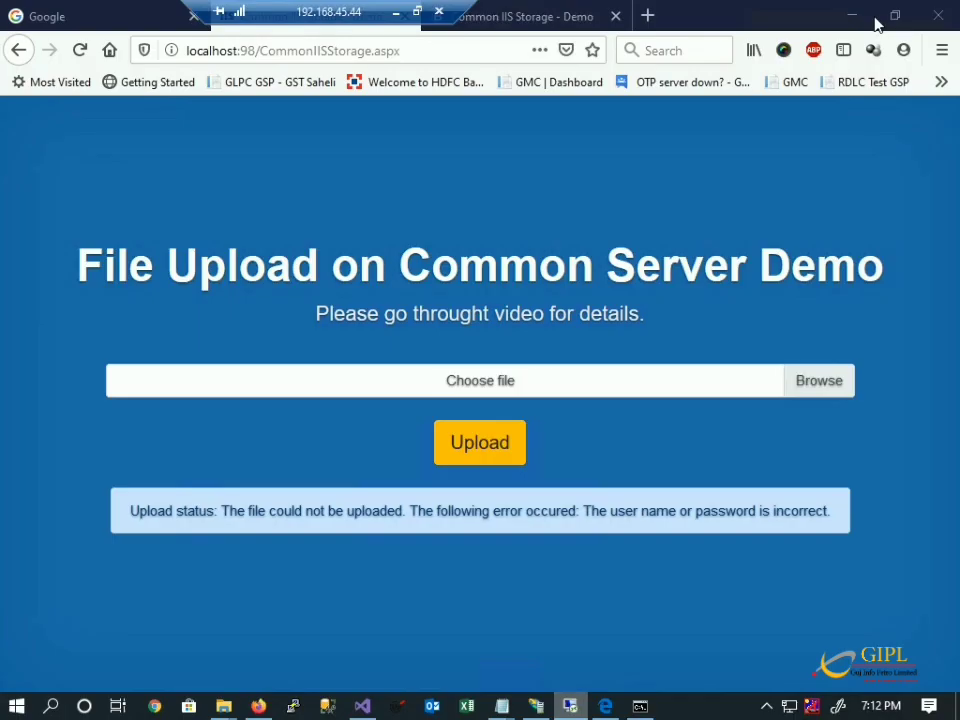
click(536, 706)
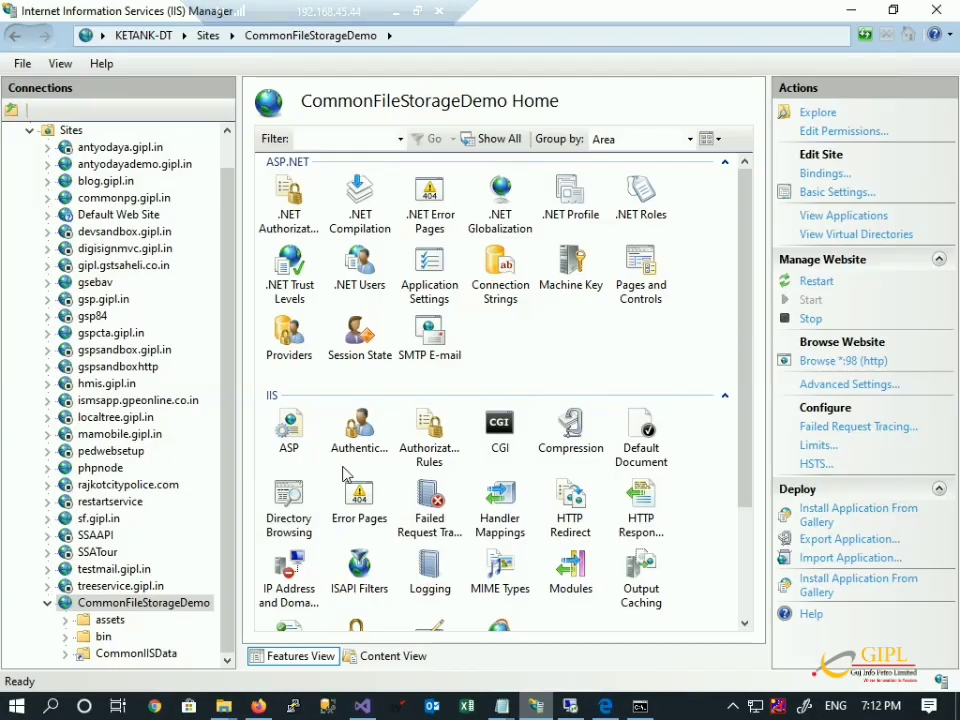
scroll(19, 267, up, 2)
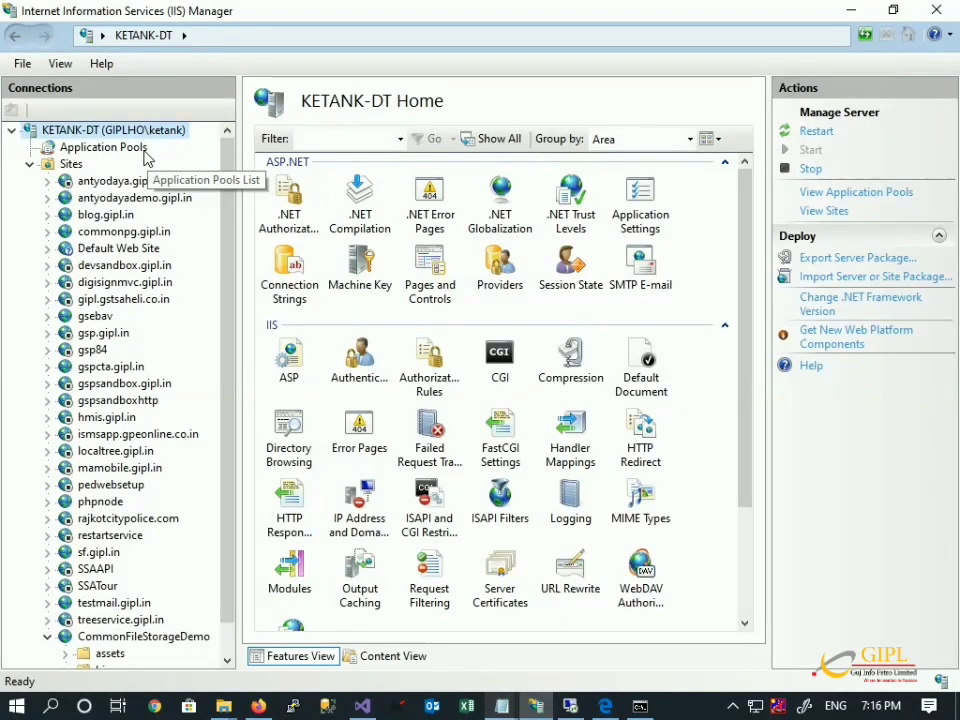
click(110, 147)
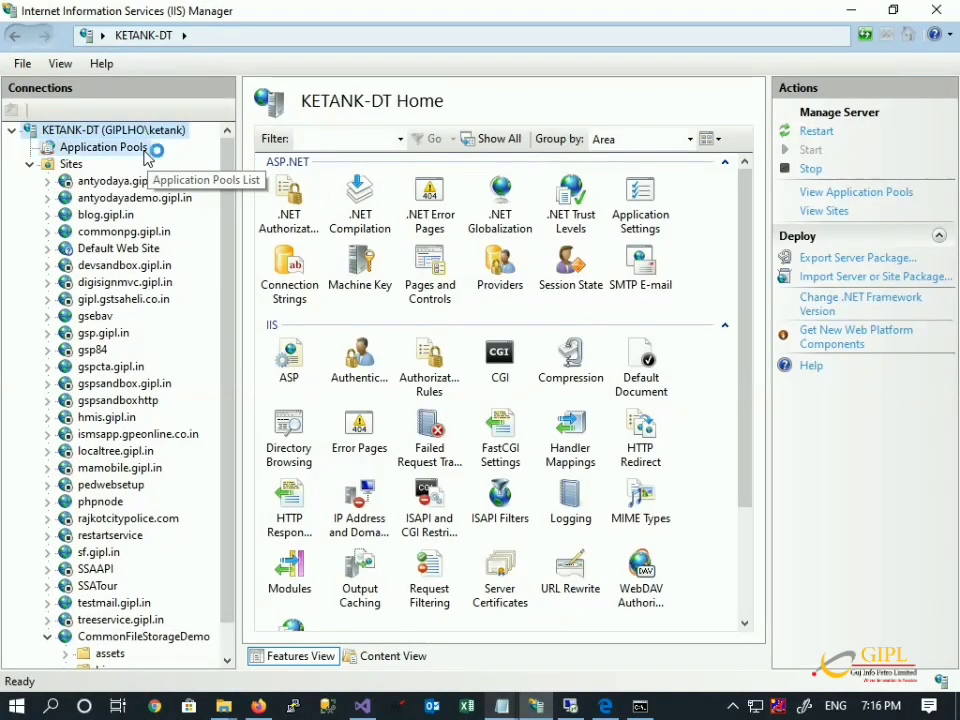
click(294, 382)
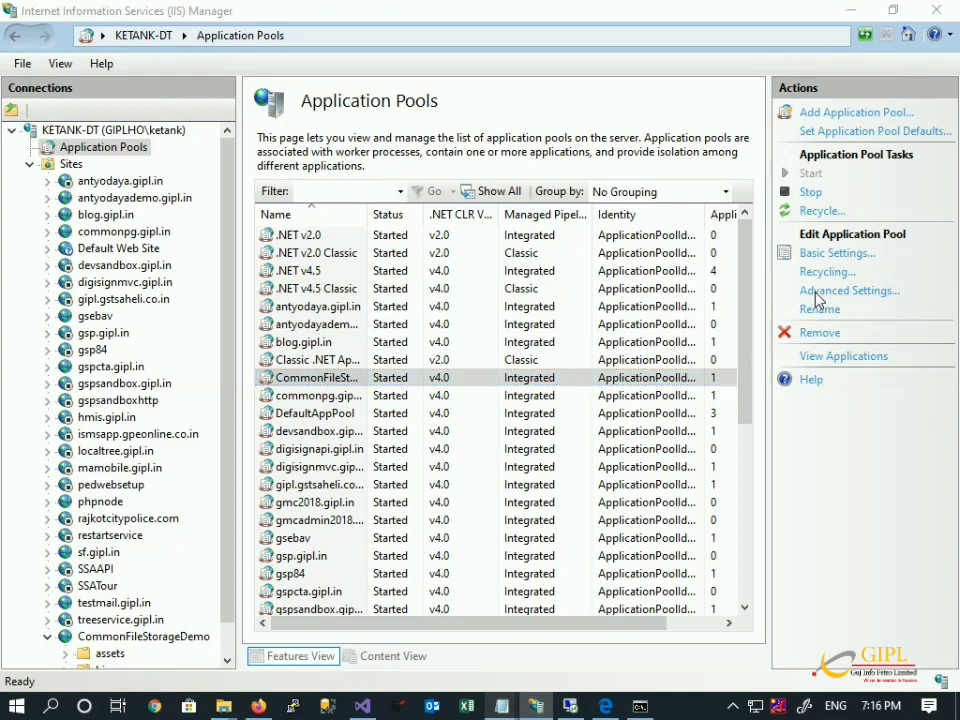
click(822, 291)
click(619, 424)
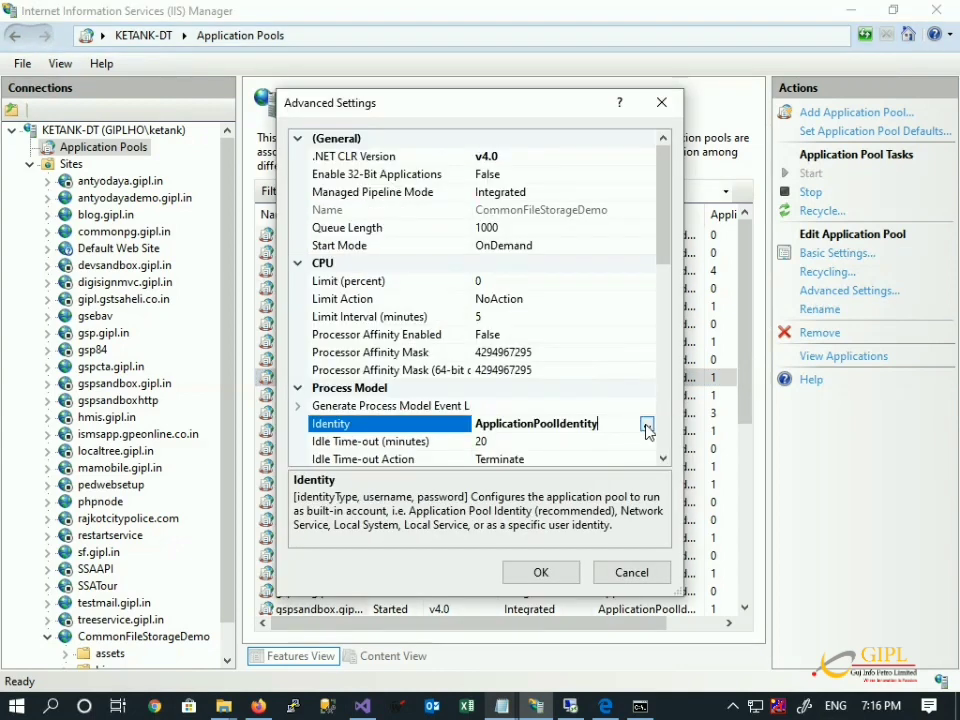
click(647, 424)
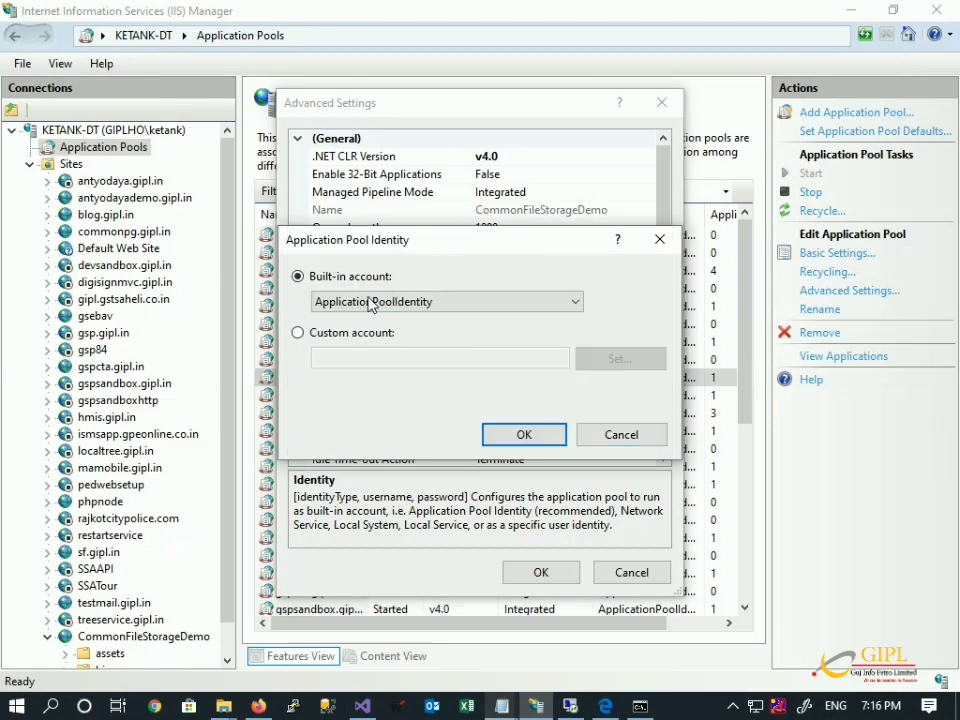
click(358, 335)
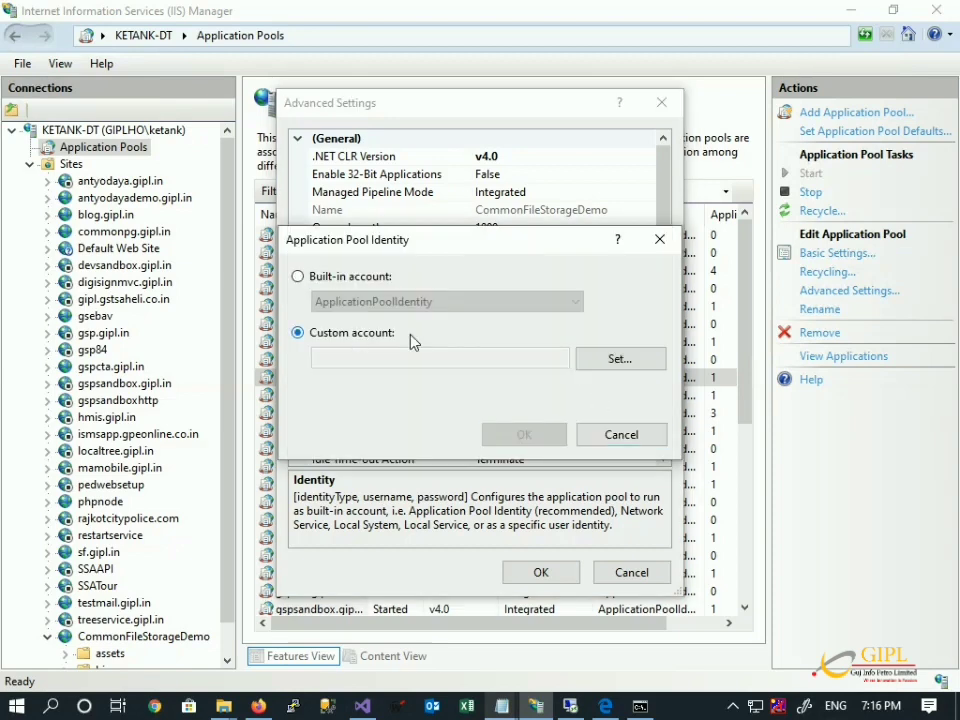
Enter vdadmin with the password pasted from notes, apply the settings, and return to Firefox.
click(586, 362)
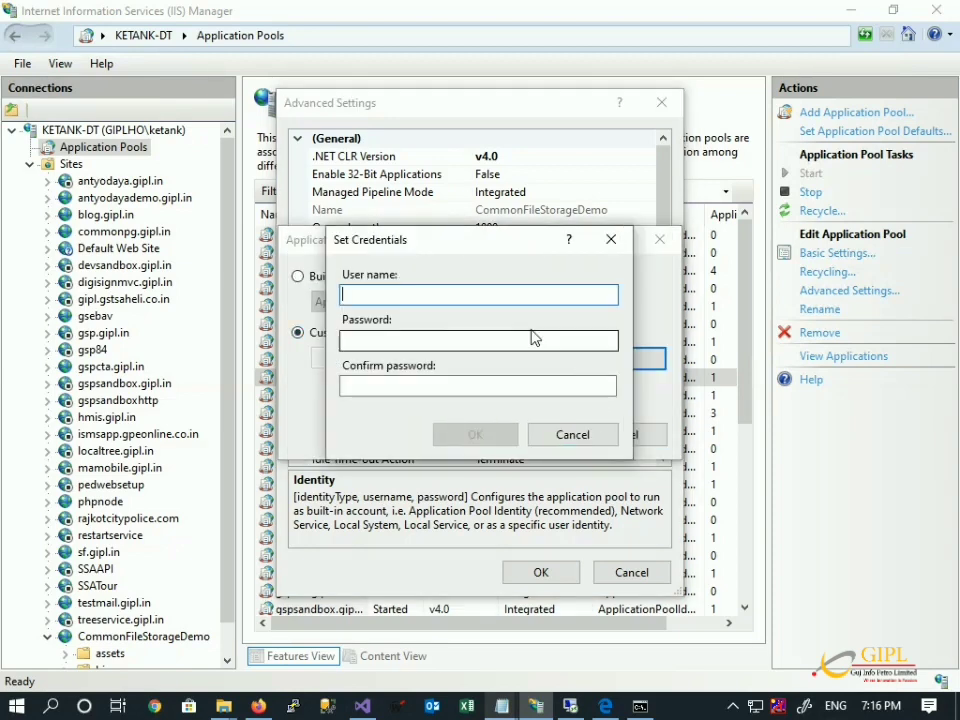
text(vdadmin)
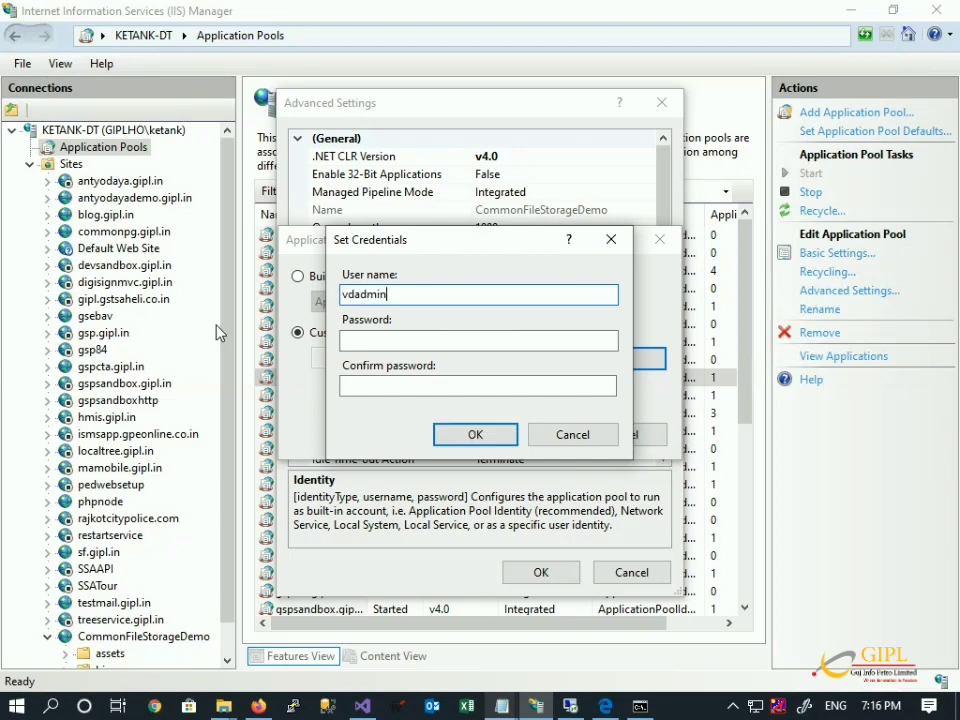
mouse_move(508, 706)
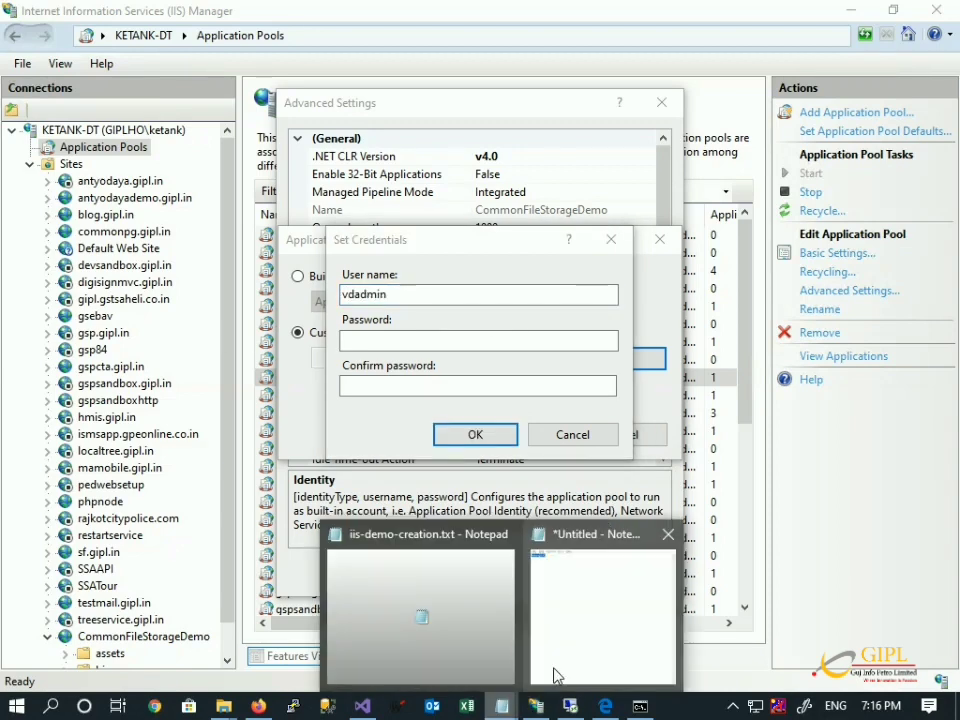
click(553, 677)
click(848, 60)
click(489, 345)
key(ctrl+v)
click(464, 380)
key(ctrl+v)
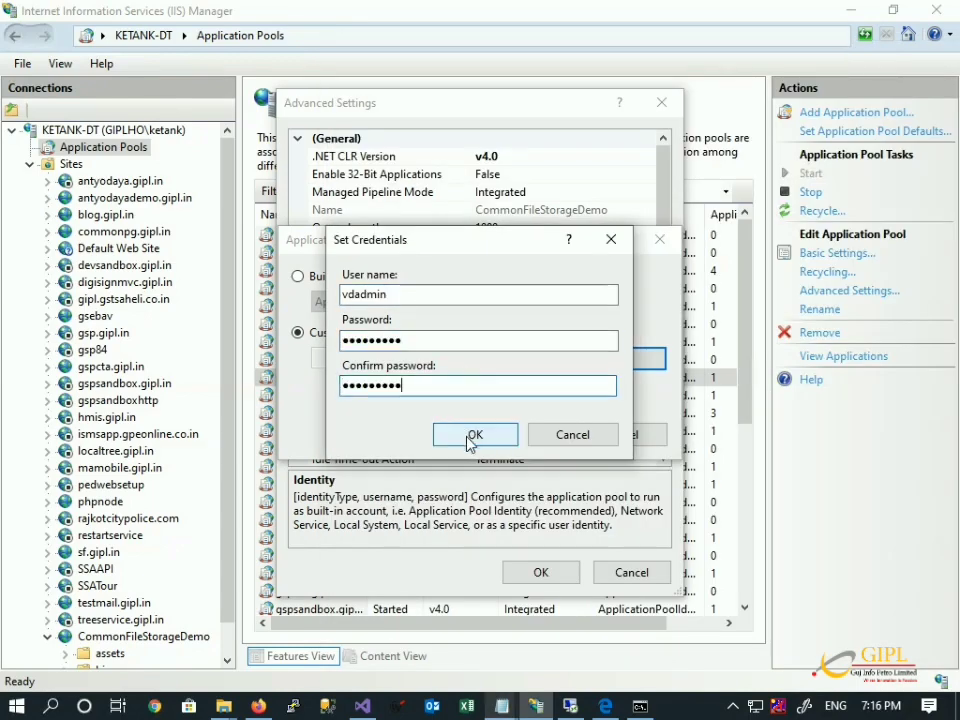
click(476, 434)
click(521, 433)
click(548, 574)
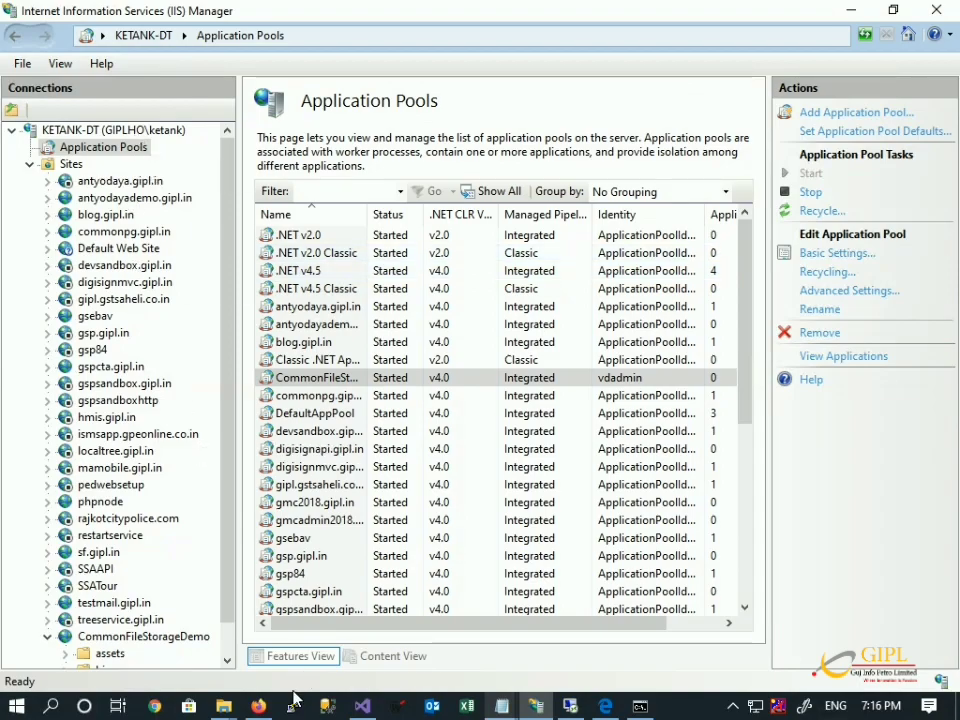
click(258, 706)
On the 192.168.45.218 upload page, reload and upload document.jpg successfully.
click(500, 14)
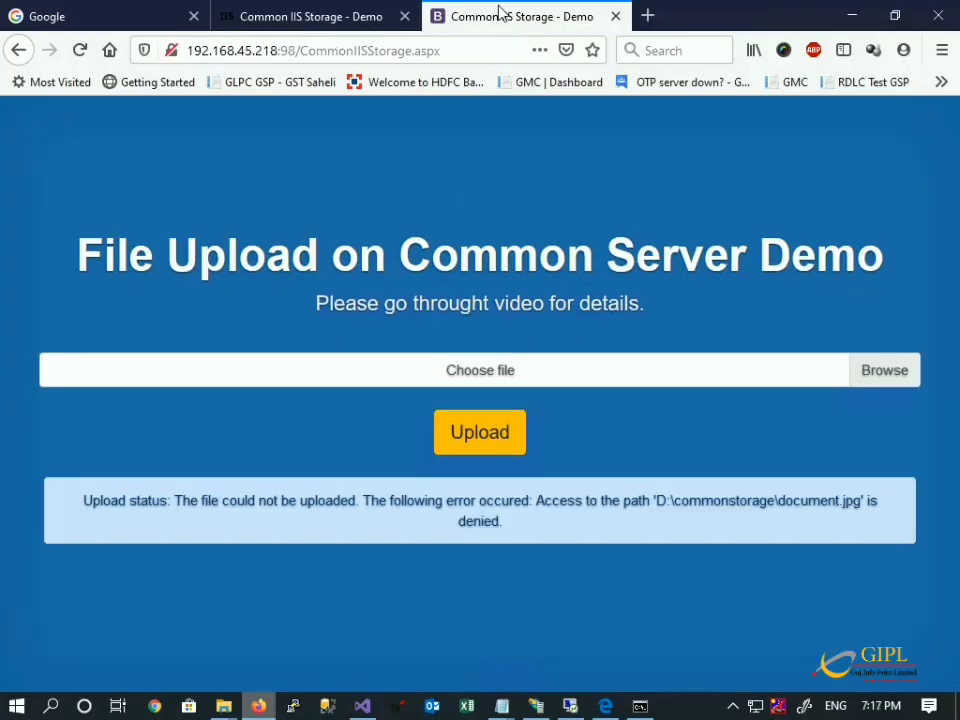
key(ctrl+l)
key(Return)
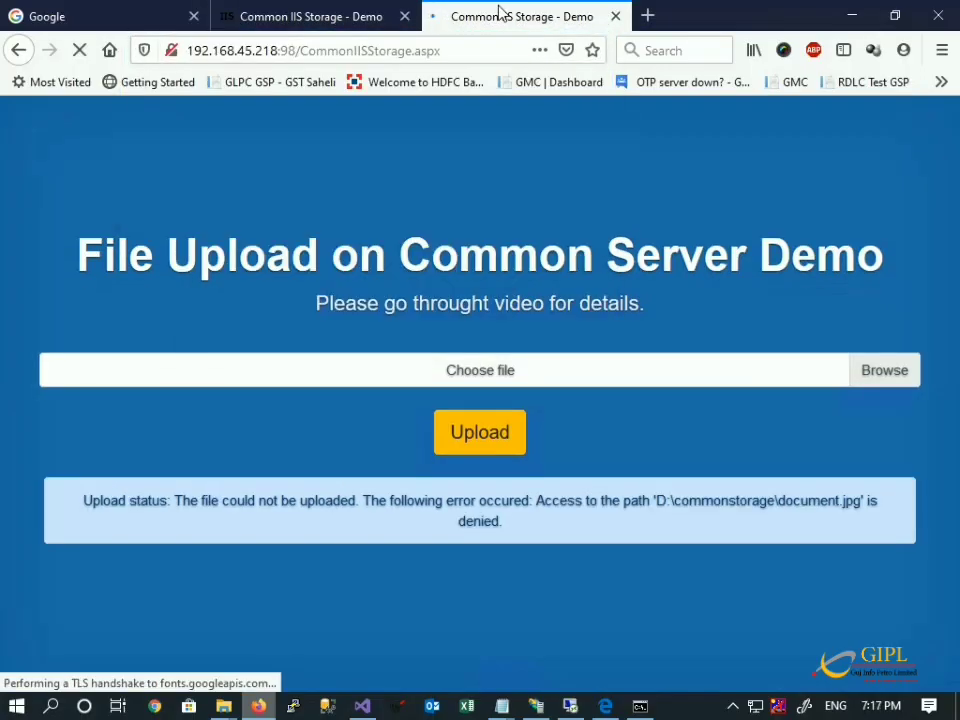
click(587, 383)
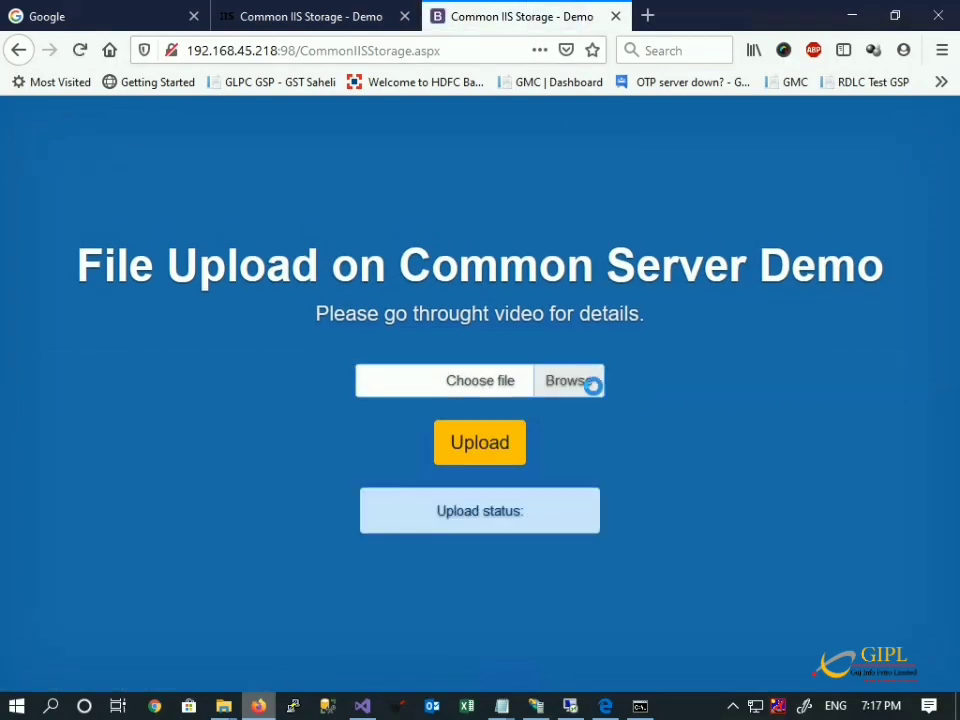
double_click(240, 200)
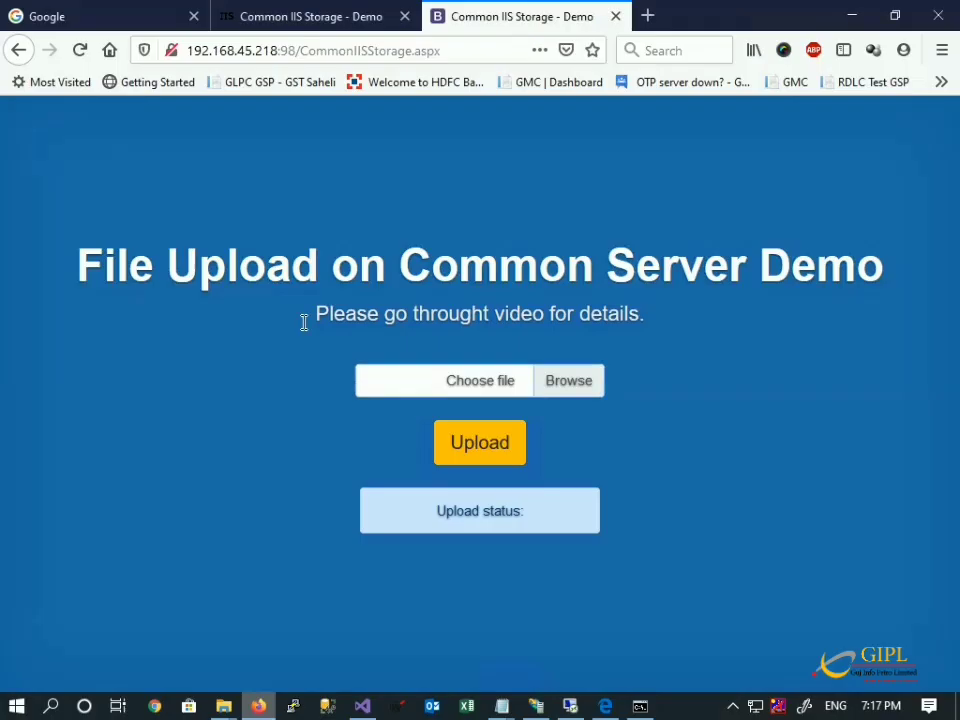
click(491, 463)
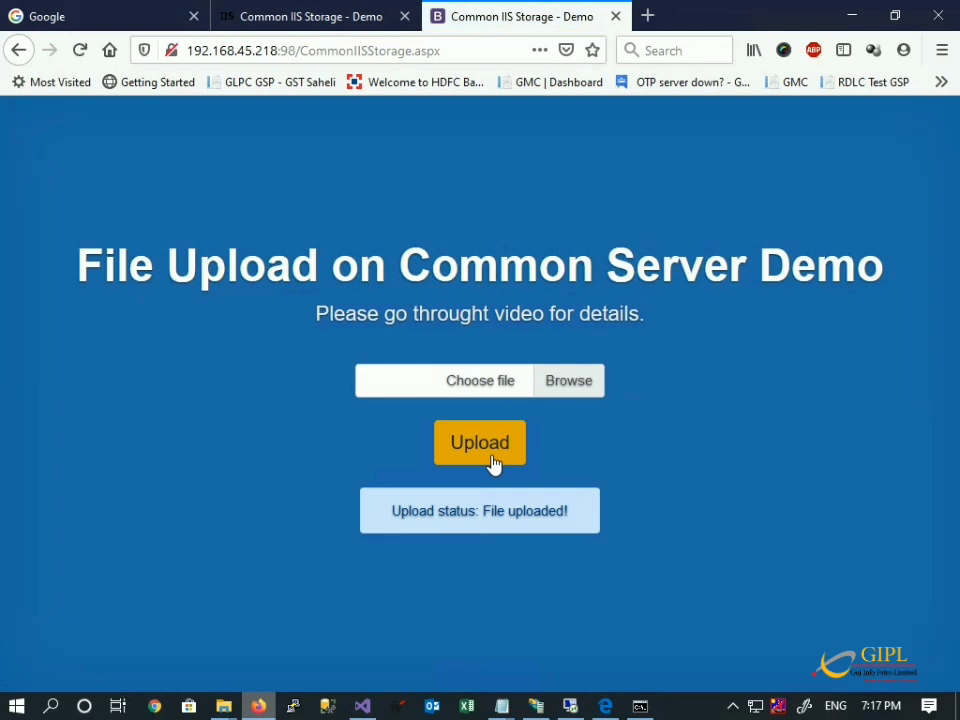
Confirm document.jpg is in the remote D:\commonstorage folder, then minimize the remote session.
click(570, 708)
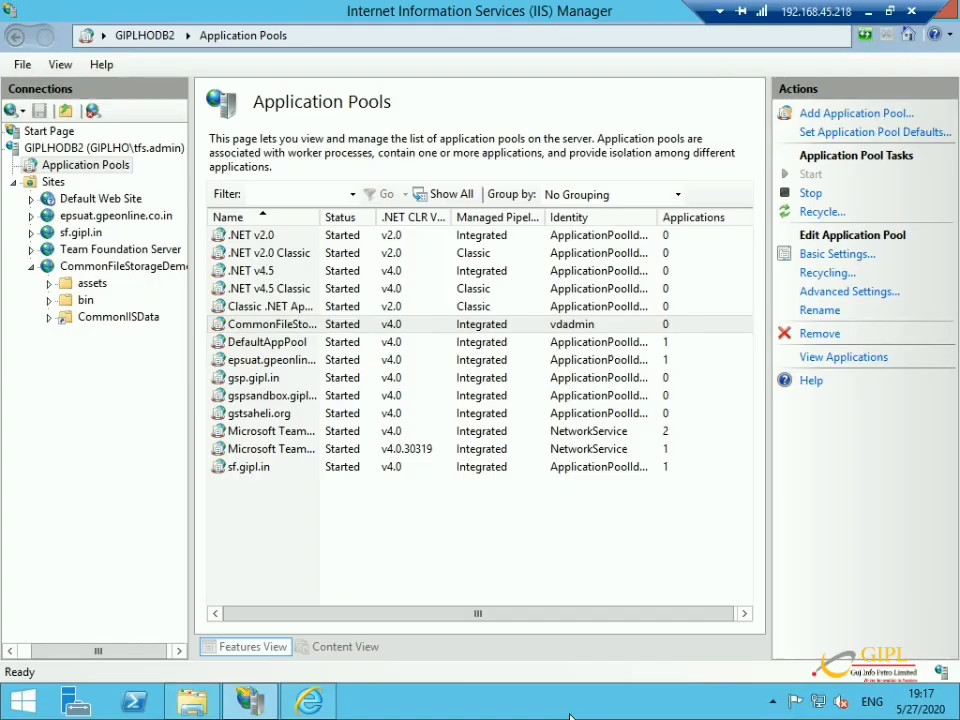
click(192, 702)
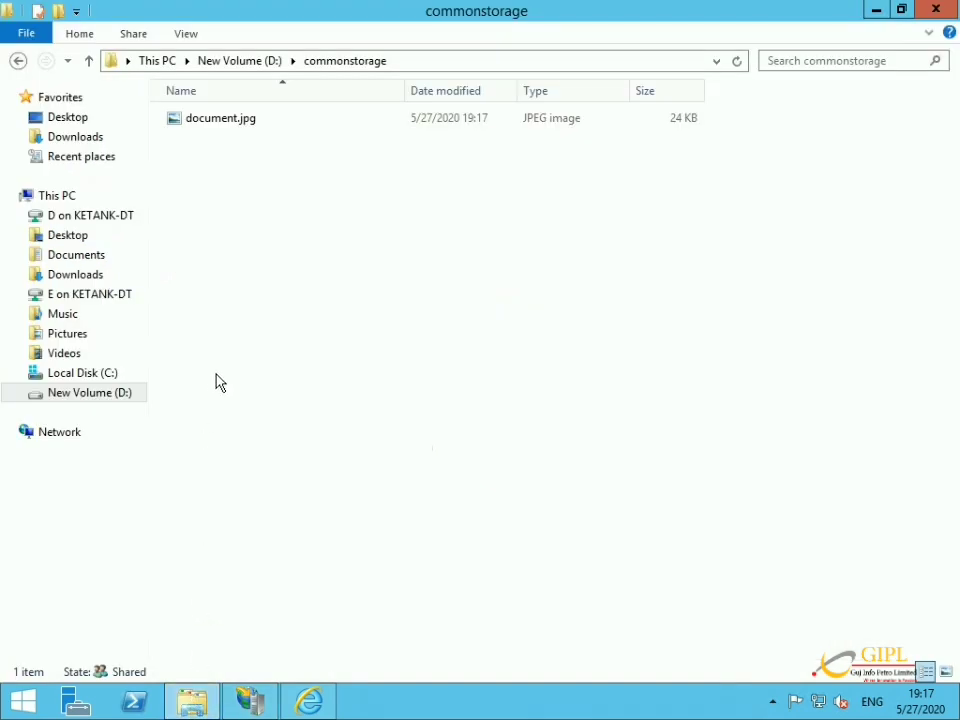
mouse_move(456, 6)
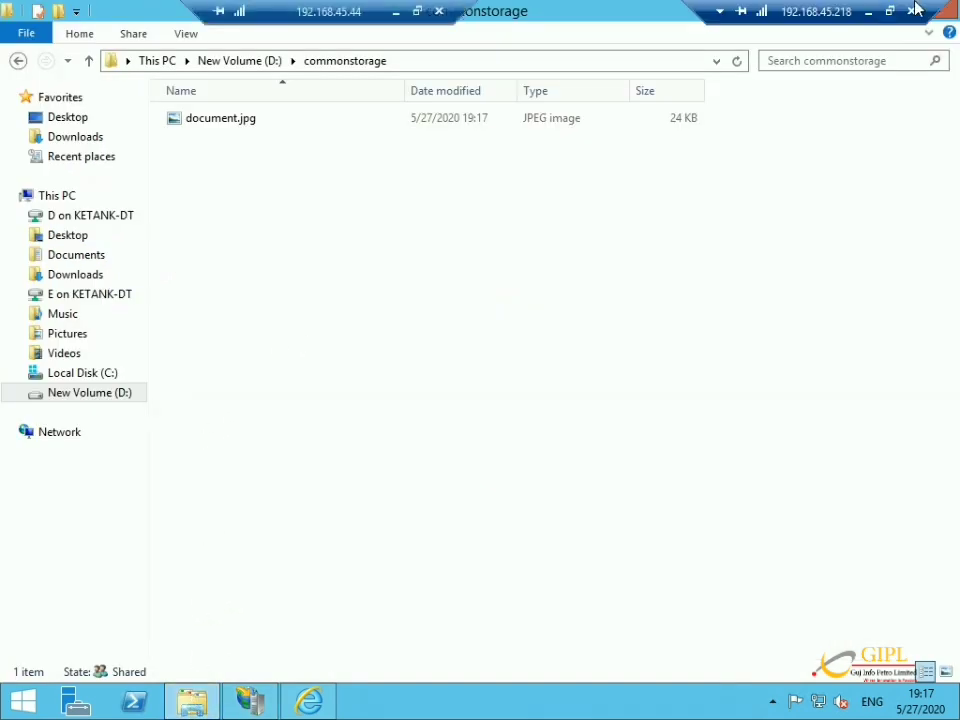
click(868, 11)
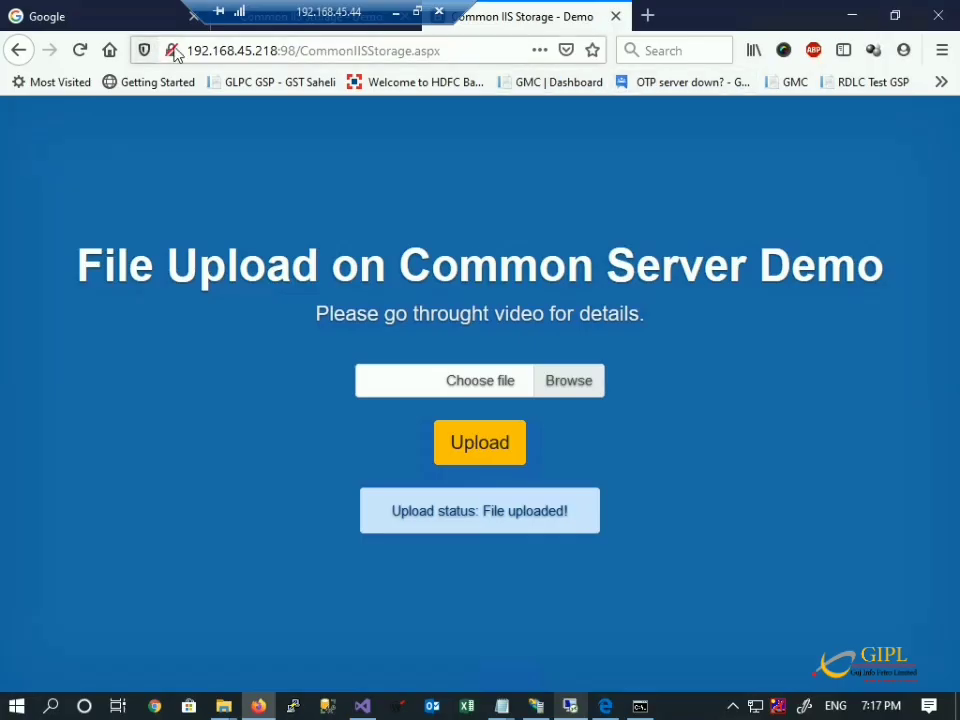
From the localhost upload page's file picker, rename document.jpg to document2.jpg.
click(250, 16)
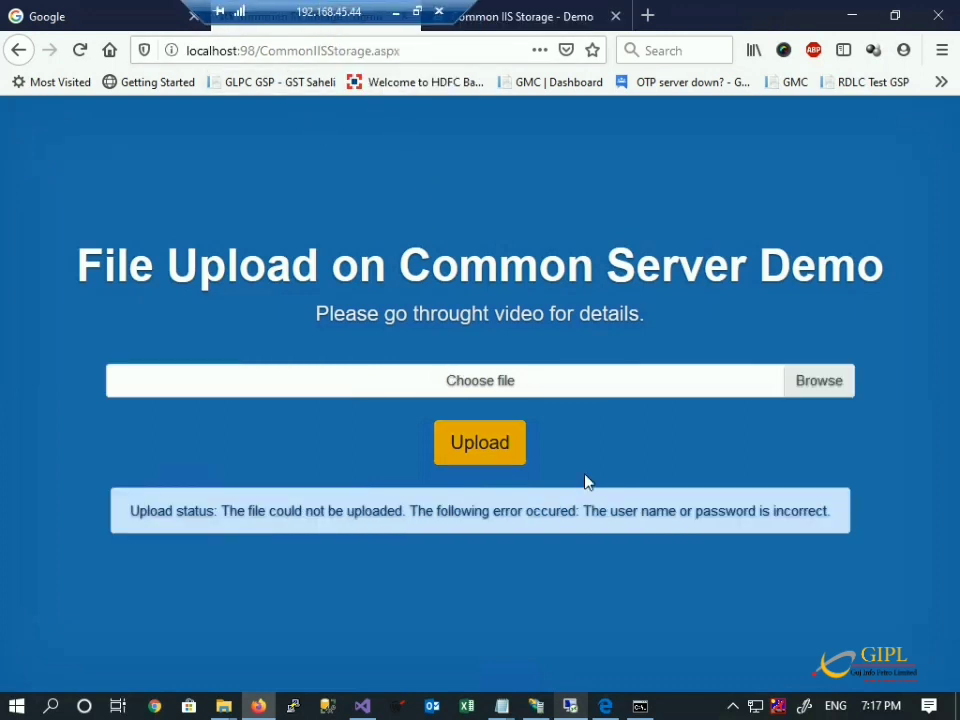
click(795, 384)
click(262, 206)
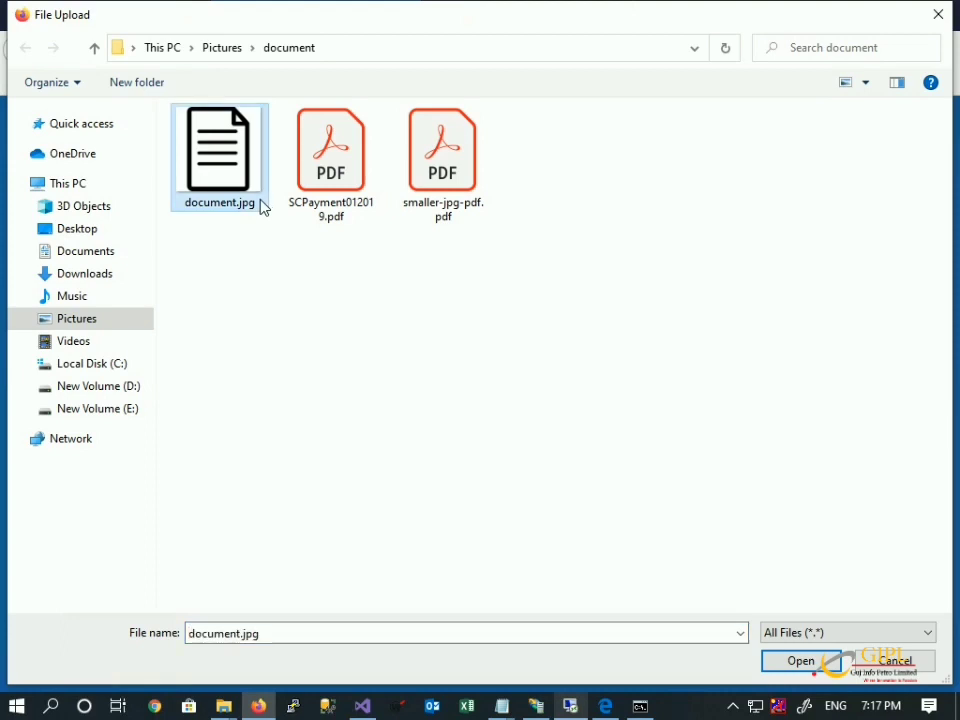
click(261, 203)
key(Right)
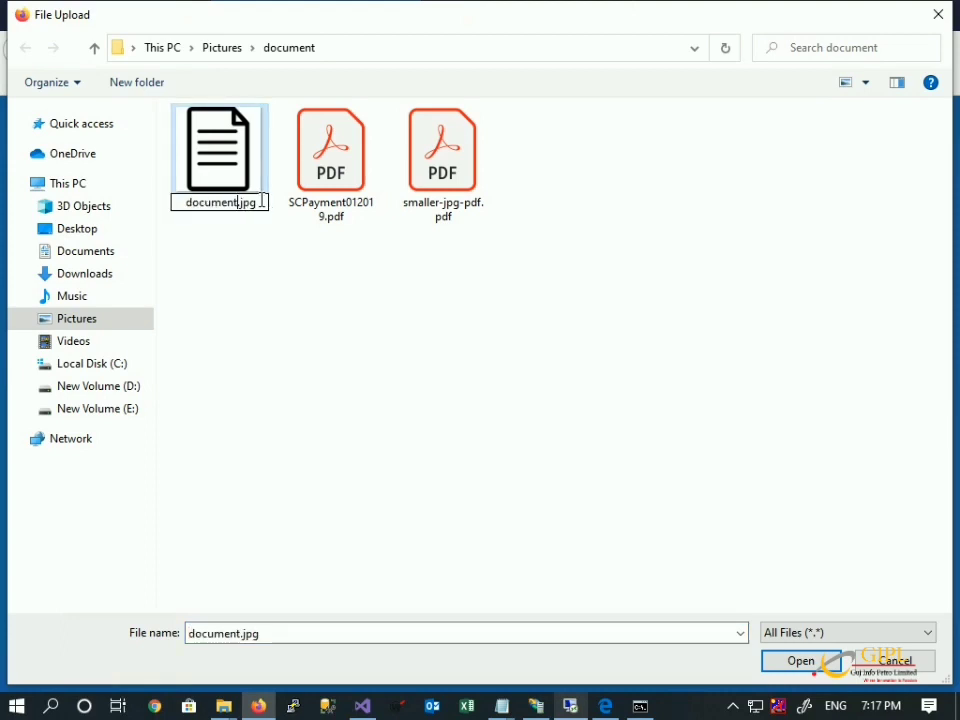
text(2)
key(Return)
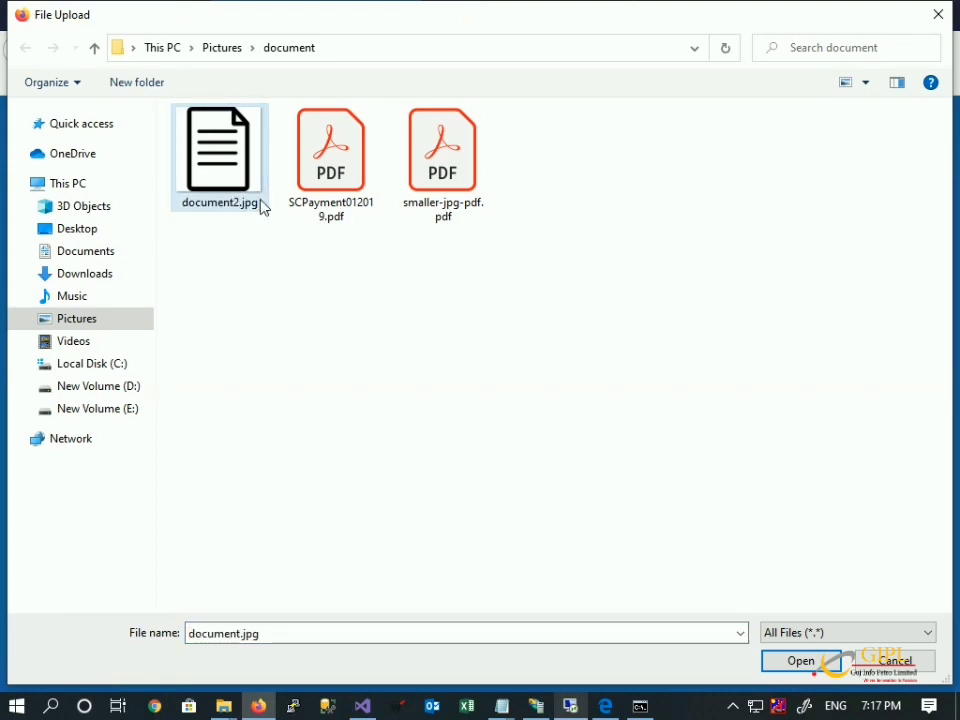
Upload document2.jpg and bring up the remote session to check commonstorage.
key(Escape)
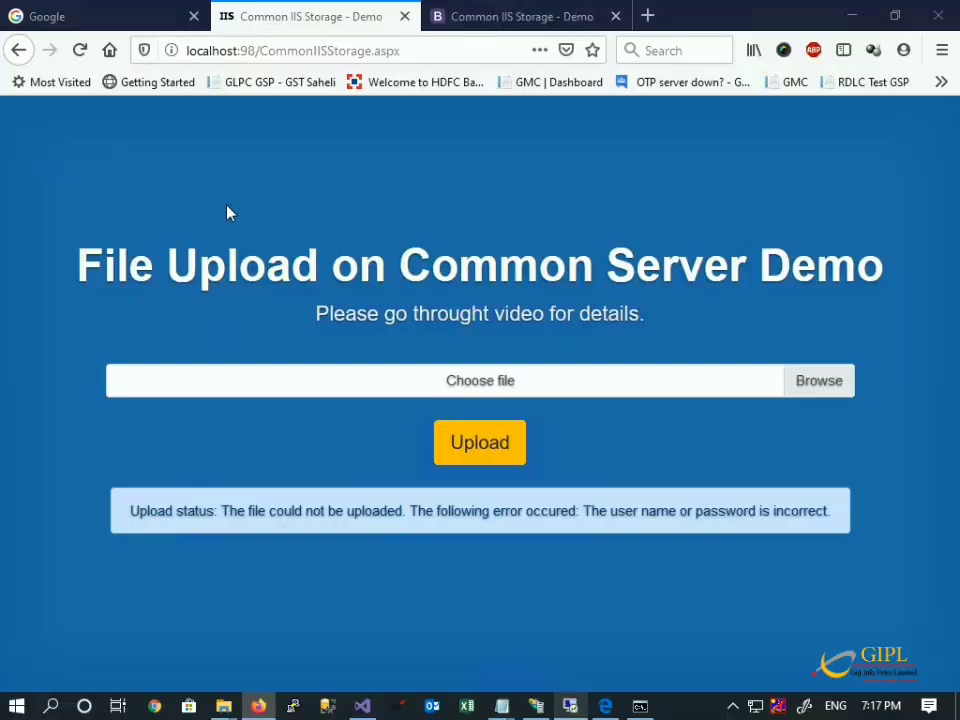
click(490, 463)
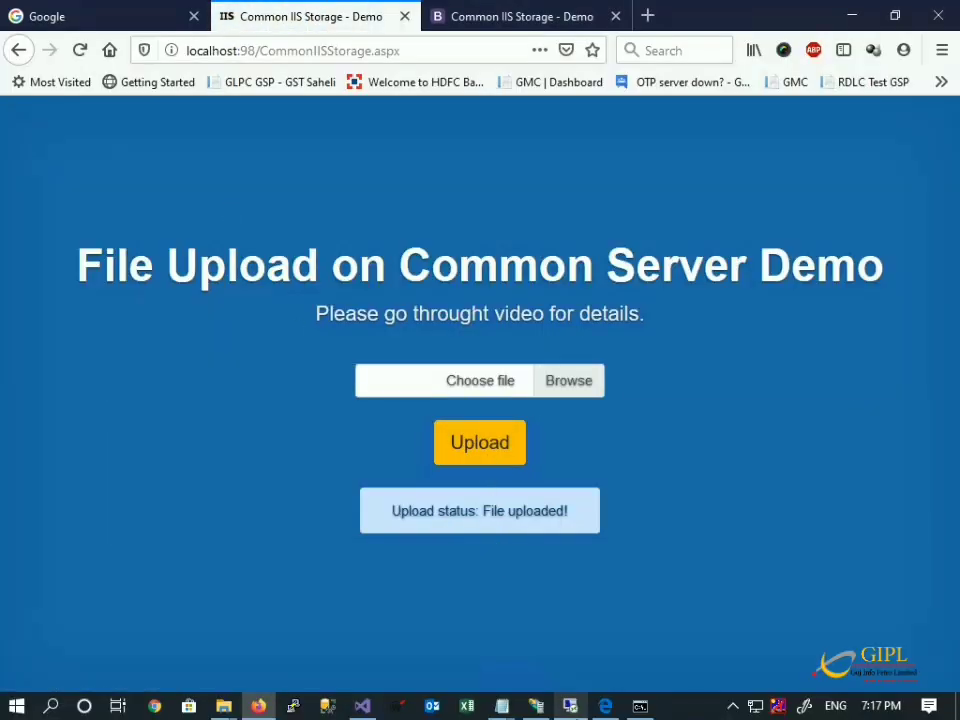
click(571, 707)
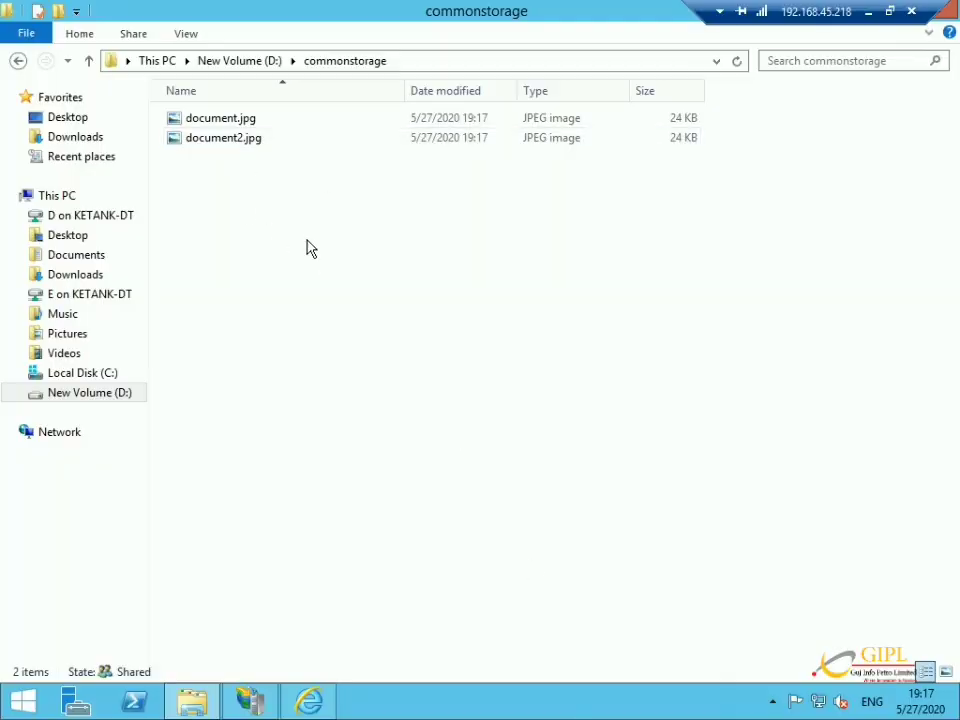
Minimize the Remote Desktop session from its connection bar to return to Firefox.
mouse_move(639, 6)
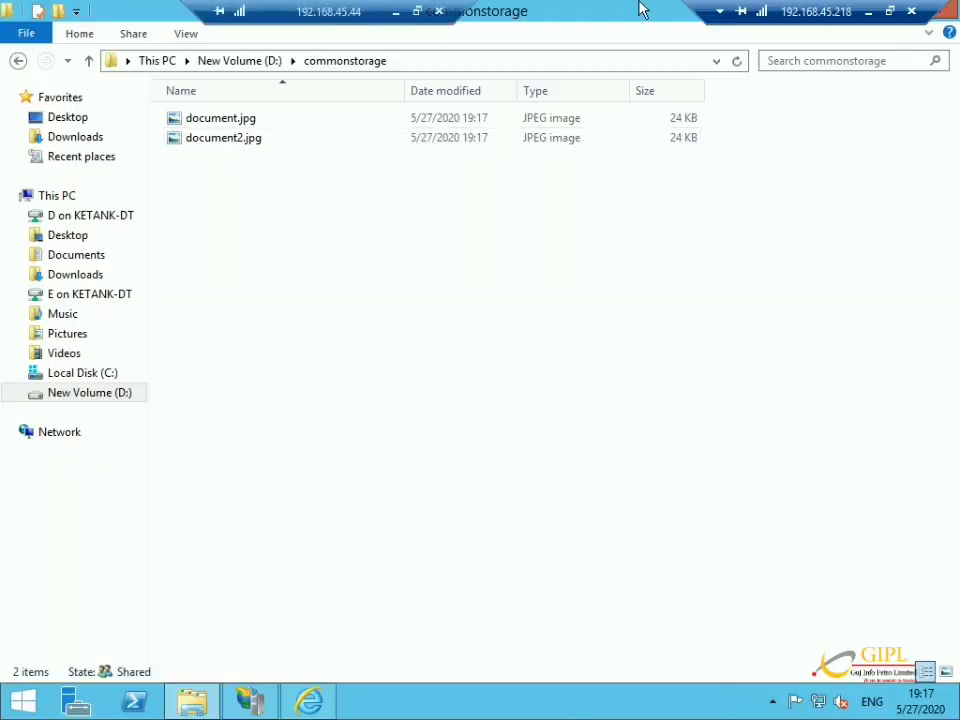
click(866, 14)
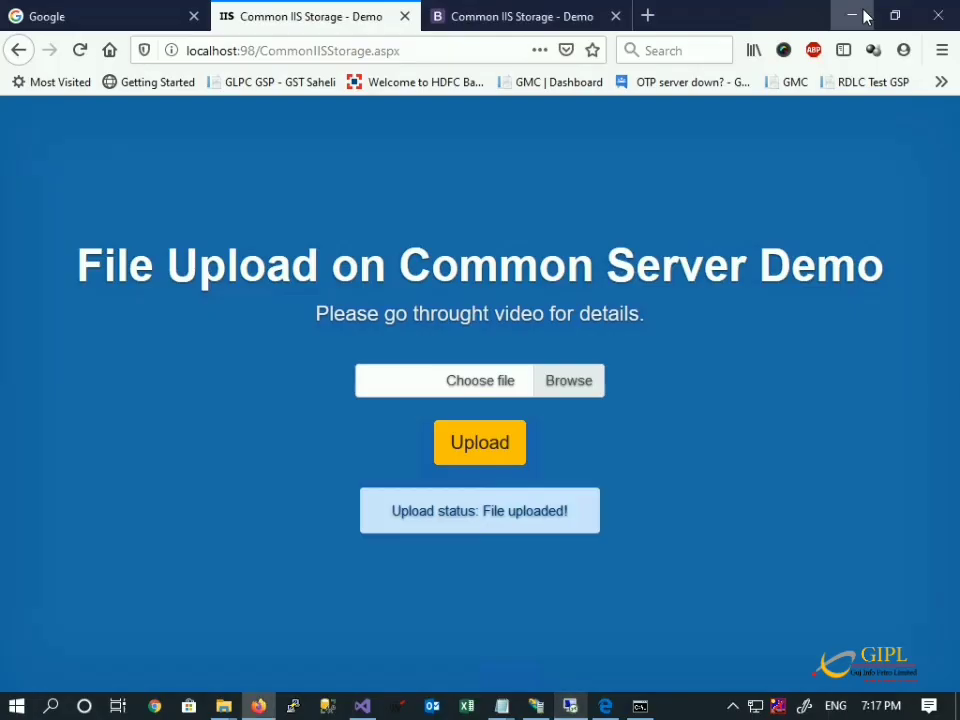